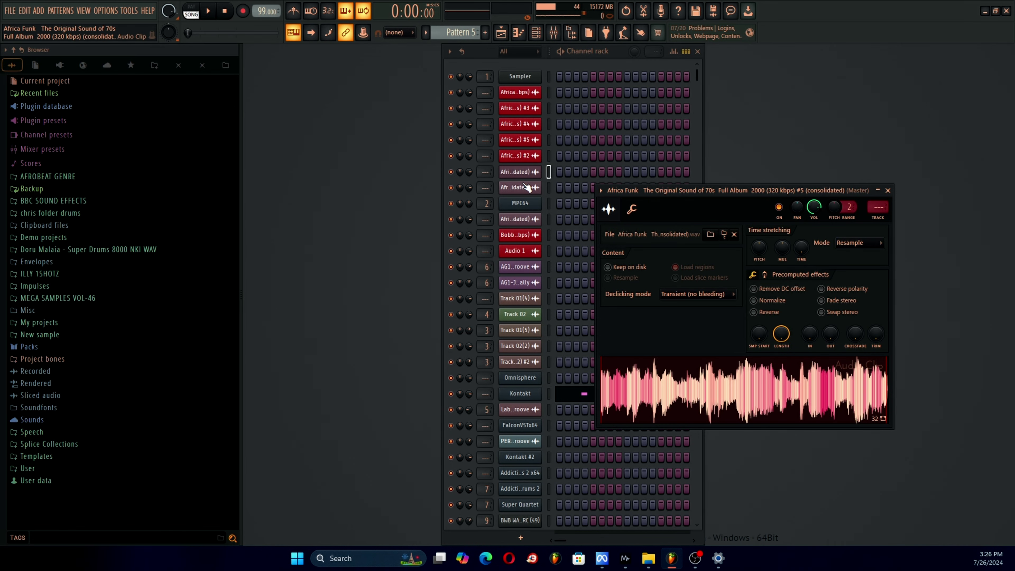
Open the Africa Funk (consolidated) audio clip channel directly above MPC64, audition its waveform and close its settings.
{"action": "left_click", "coordinate": [532, 188]}
{"action": "left_click", "coordinate": [468, 419]}
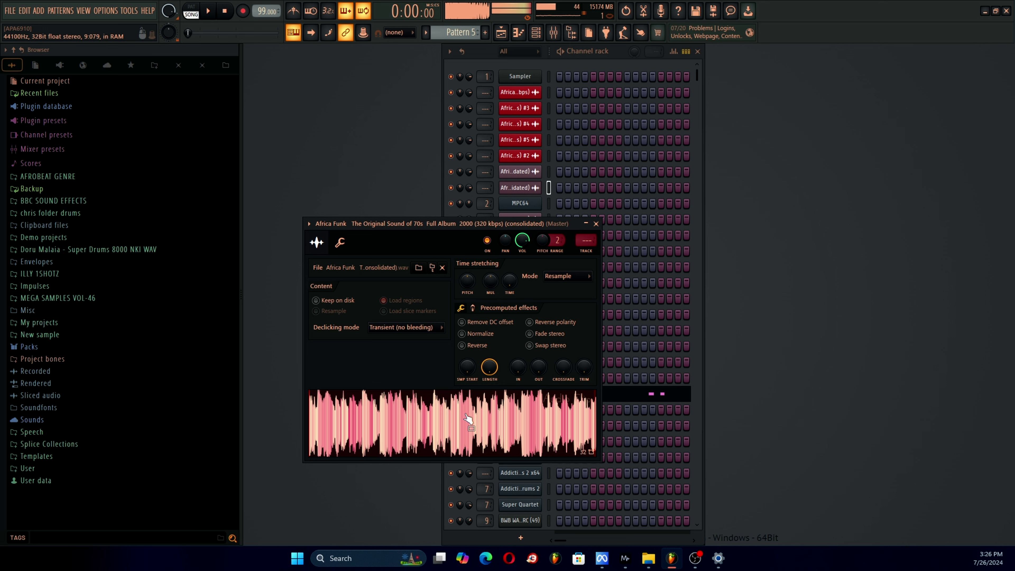
{"action": "left_click", "coordinate": [595, 224]}
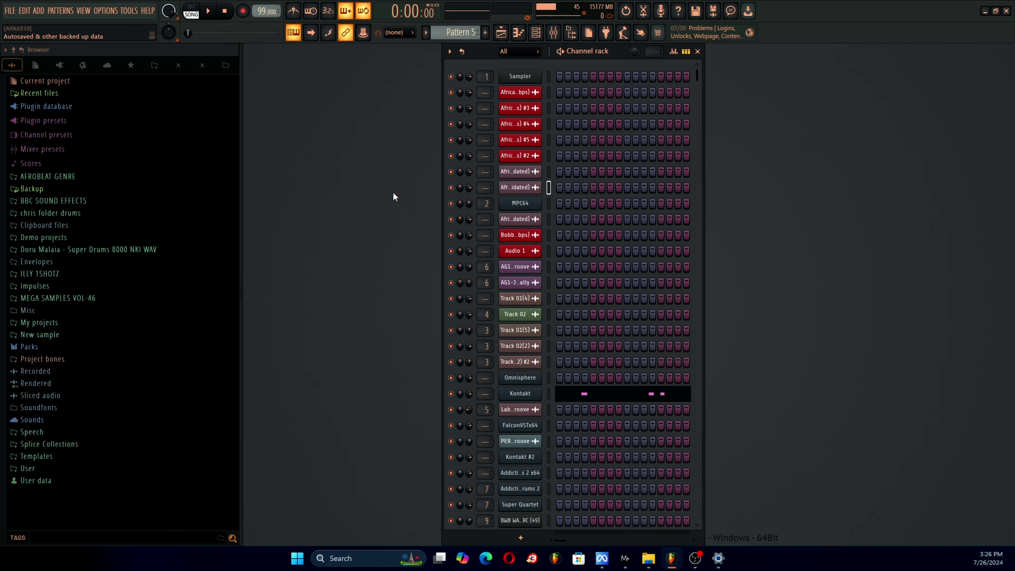
Inspect the MPC64 plugin and the Africa Funk clip channel above it, and close the plugin window.
{"action": "left_click", "coordinate": [519, 204]}
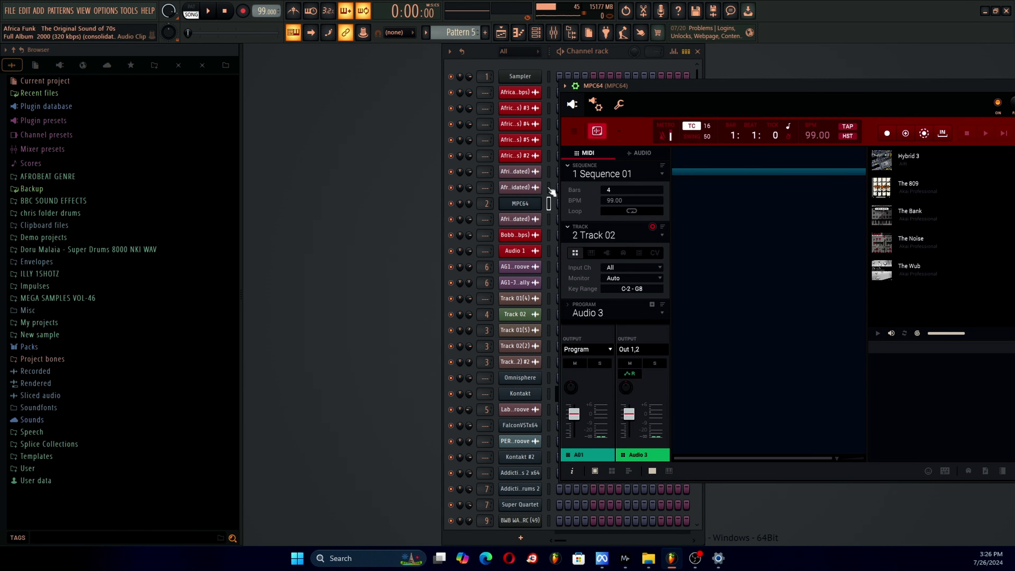
{"action": "left_click", "coordinate": [532, 189]}
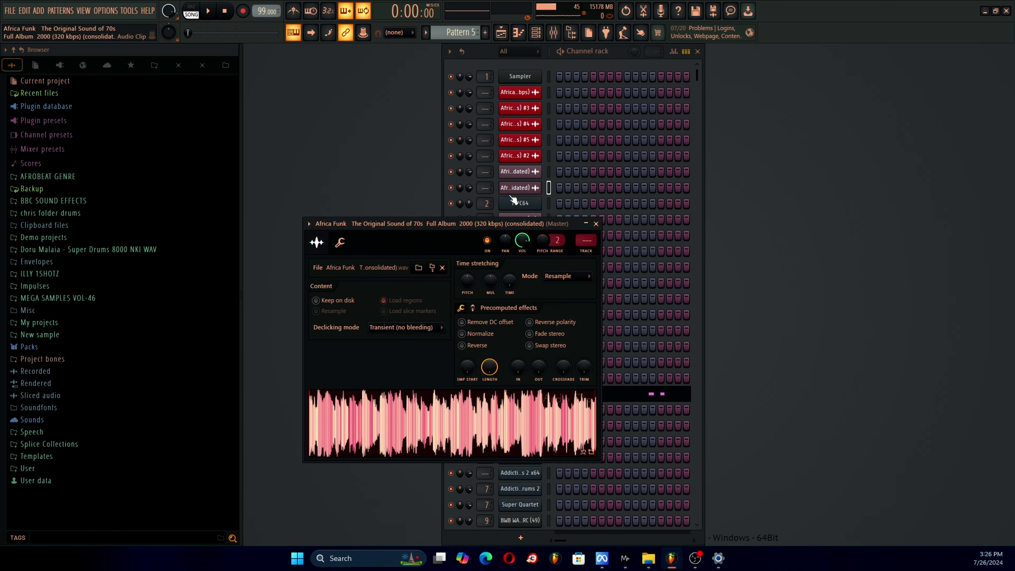
{"action": "left_click_drag", "start_coordinate": [503, 223], "coordinate": [617, 220]}
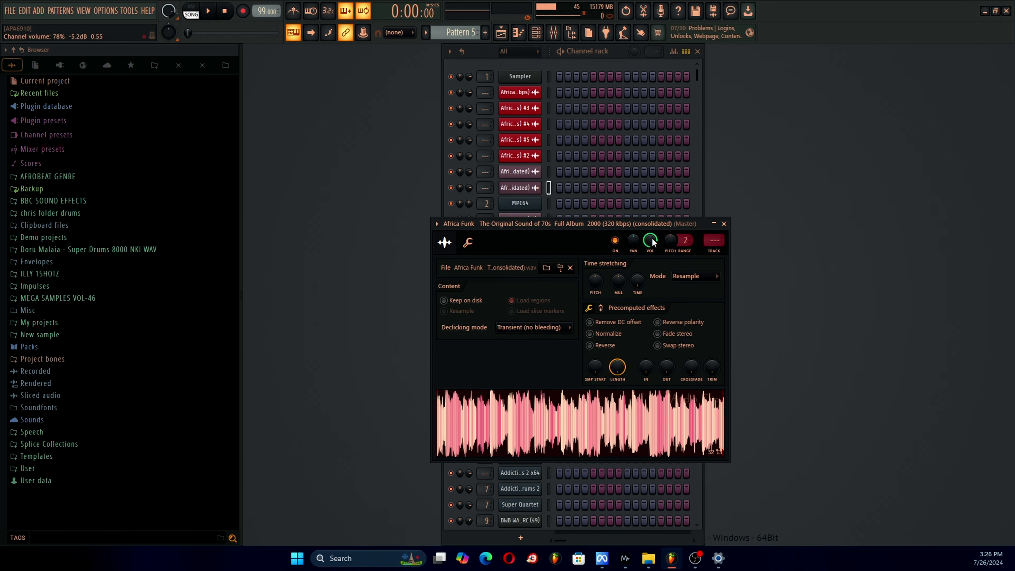
{"action": "left_click", "coordinate": [526, 205]}
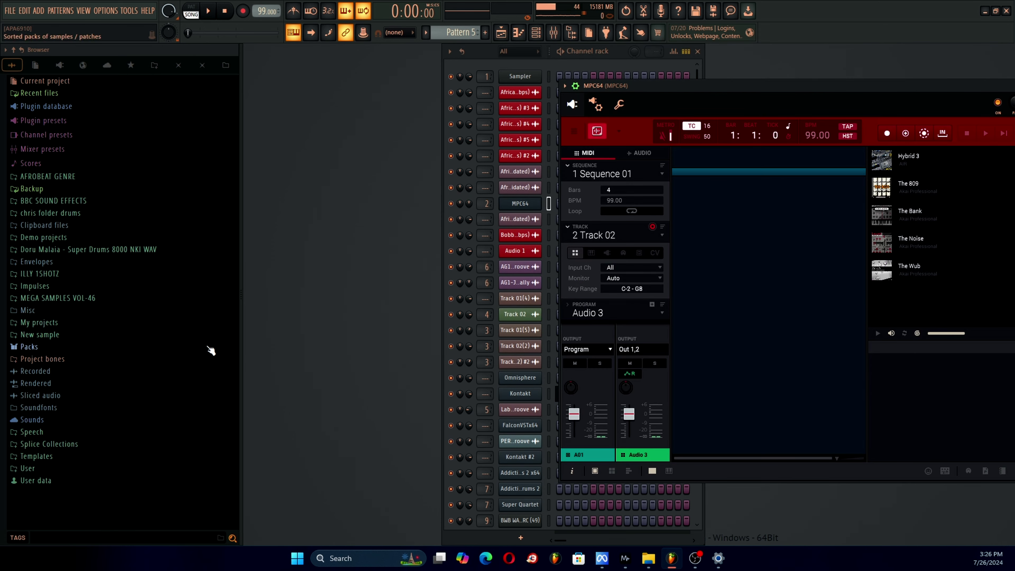
{"action": "left_click_drag", "start_coordinate": [704, 84], "coordinate": [530, 86]}
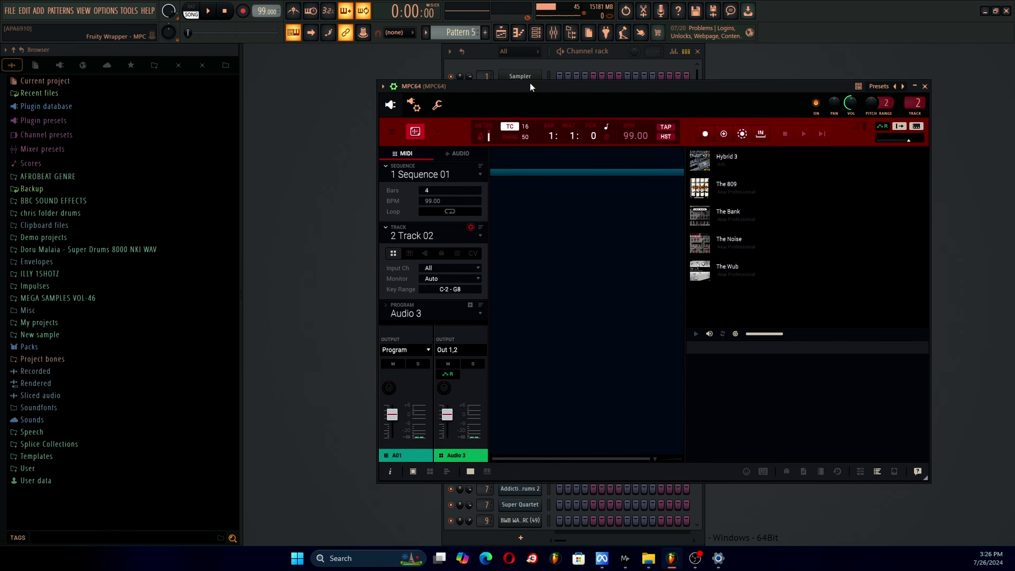
{"action": "left_click", "coordinate": [924, 87]}
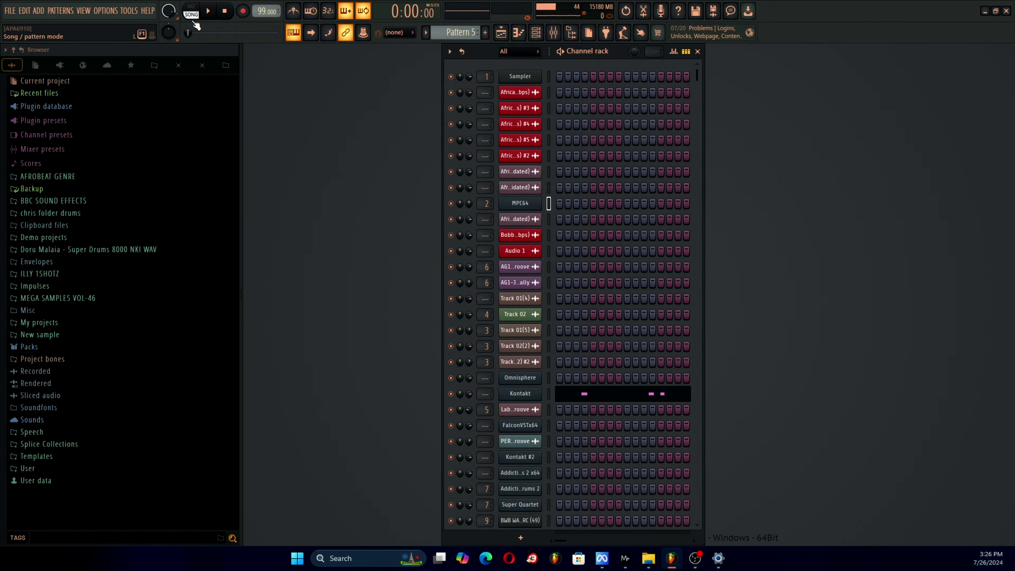
Display the Playlist and bring up the channel settings and mixer track of the Track 01(5) clip.
{"action": "key", "text": "F5"}
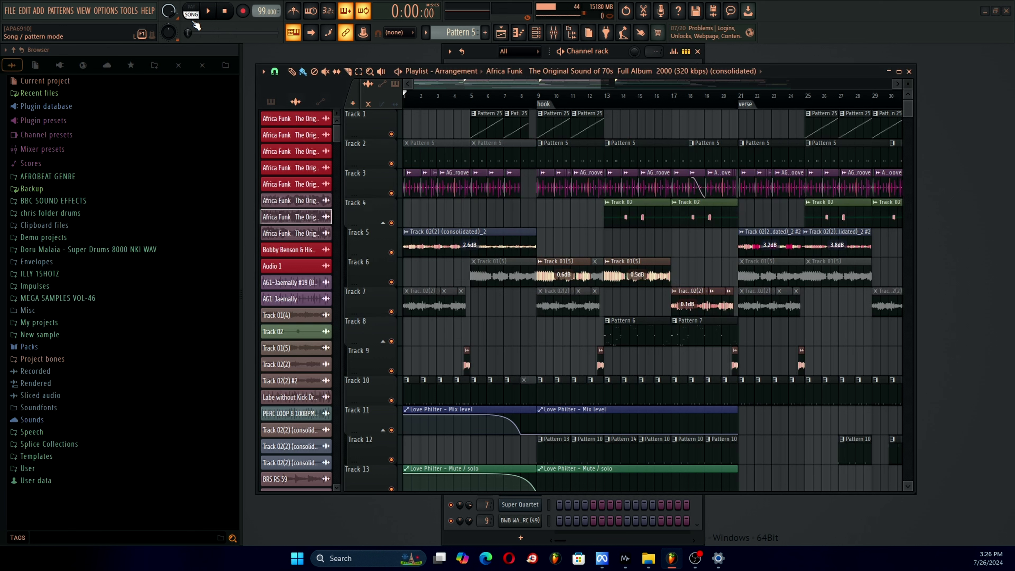
{"action": "left_click", "coordinate": [571, 267]}
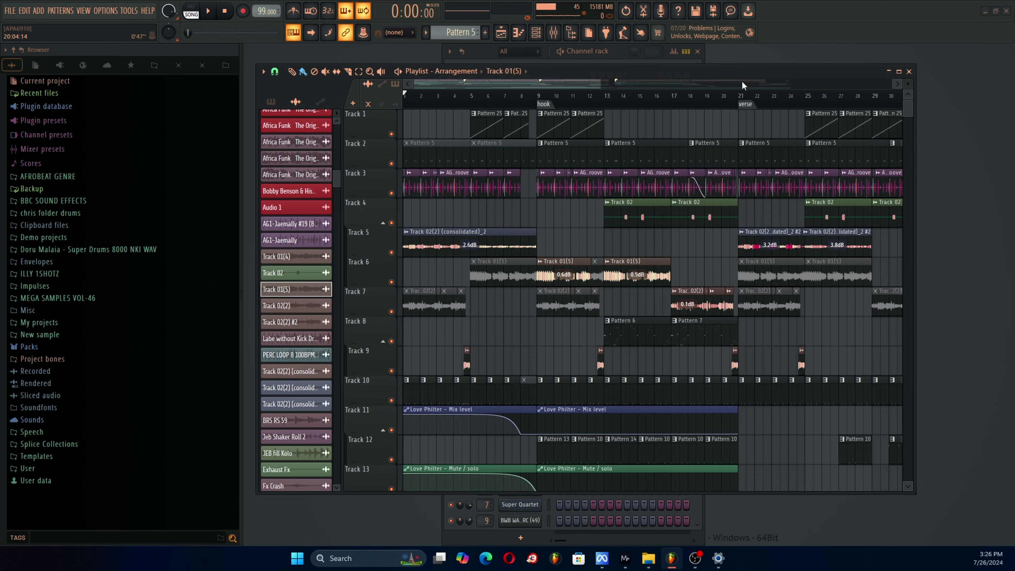
{"action": "left_click_drag", "start_coordinate": [746, 68], "coordinate": [515, 91]}
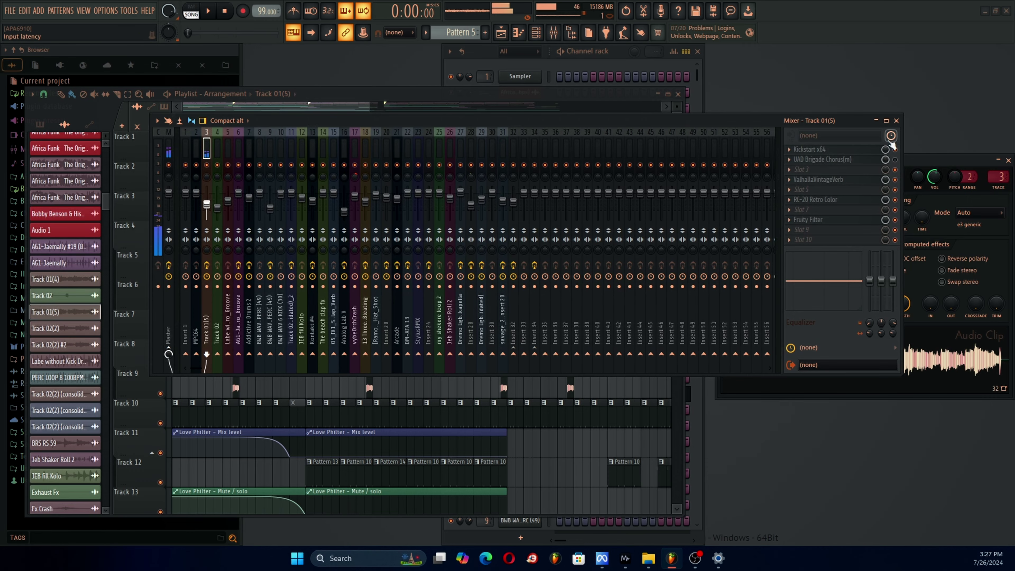
{"action": "left_click_drag", "start_coordinate": [722, 125], "coordinate": [564, 223]}
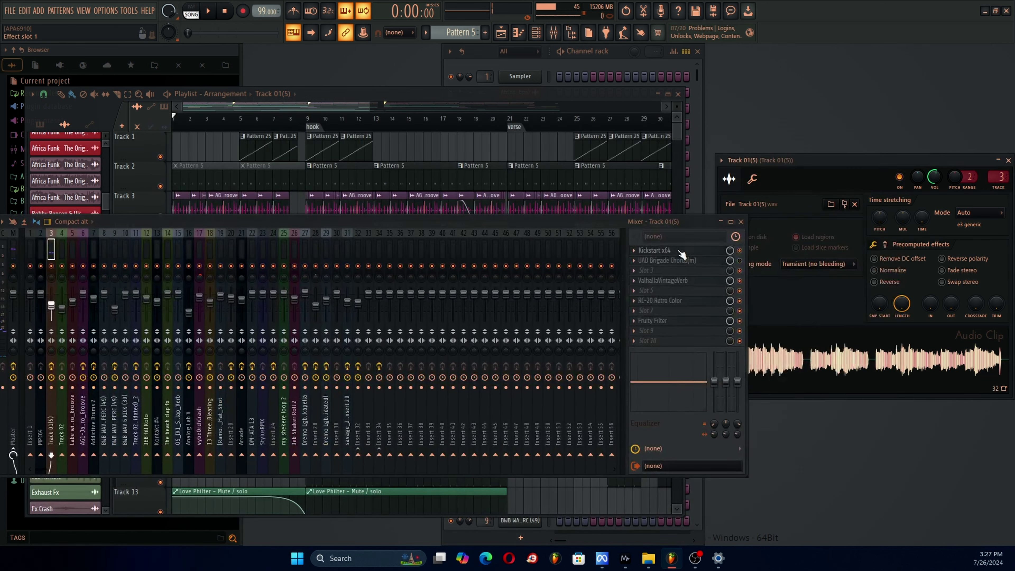
{"action": "left_click_drag", "start_coordinate": [586, 222], "coordinate": [664, 232]}
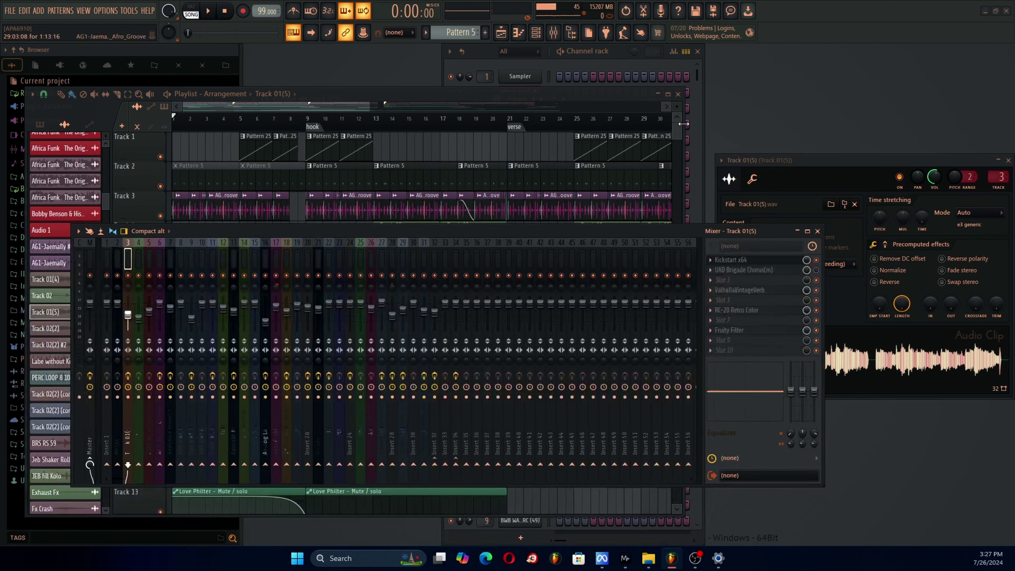
Close the Playlist and inspect the Kickstart, ValhallaVintageVerb, RC-20 Retro Color and Fruity Filter effects on mixer track Track 01(5).
{"action": "left_click", "coordinate": [678, 93]}
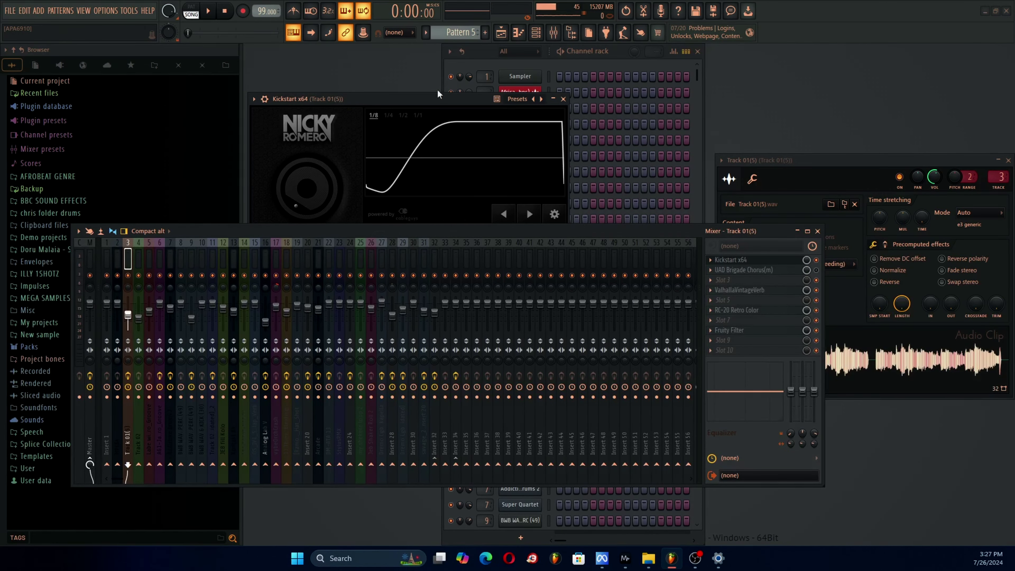
{"action": "left_click", "coordinate": [767, 295]}
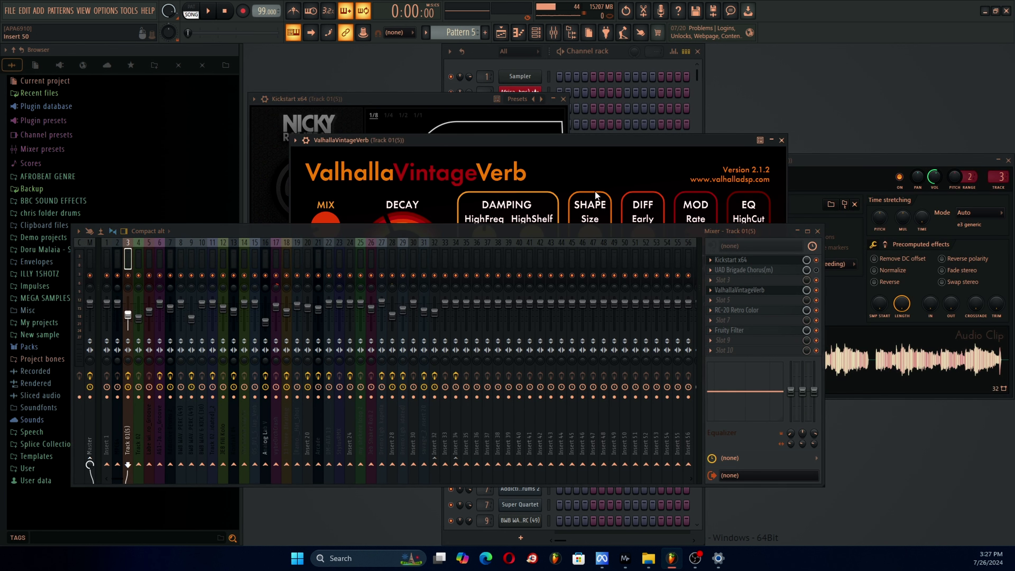
{"action": "left_click", "coordinate": [765, 311]}
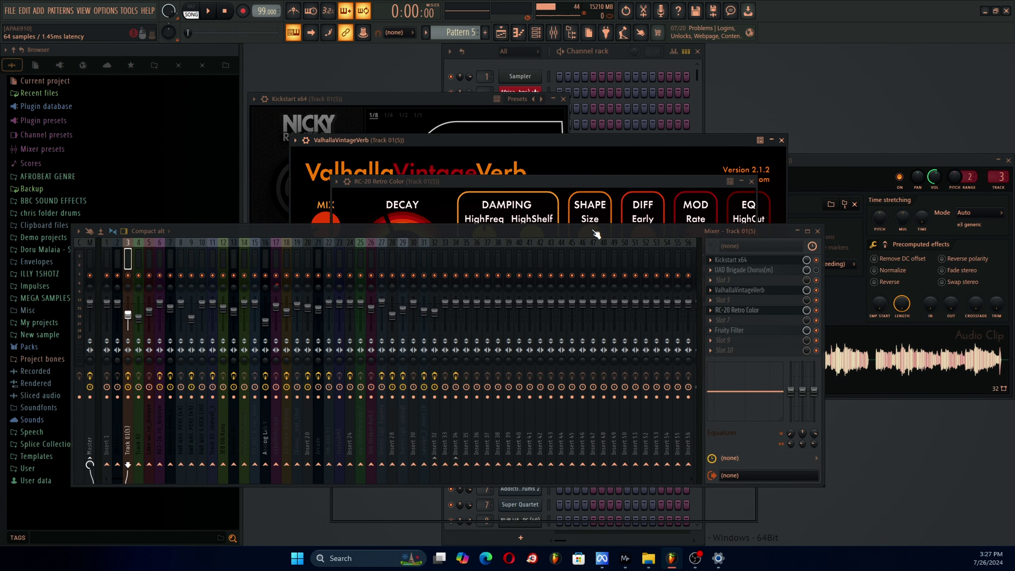
{"action": "left_click_drag", "start_coordinate": [592, 230], "coordinate": [579, 156]}
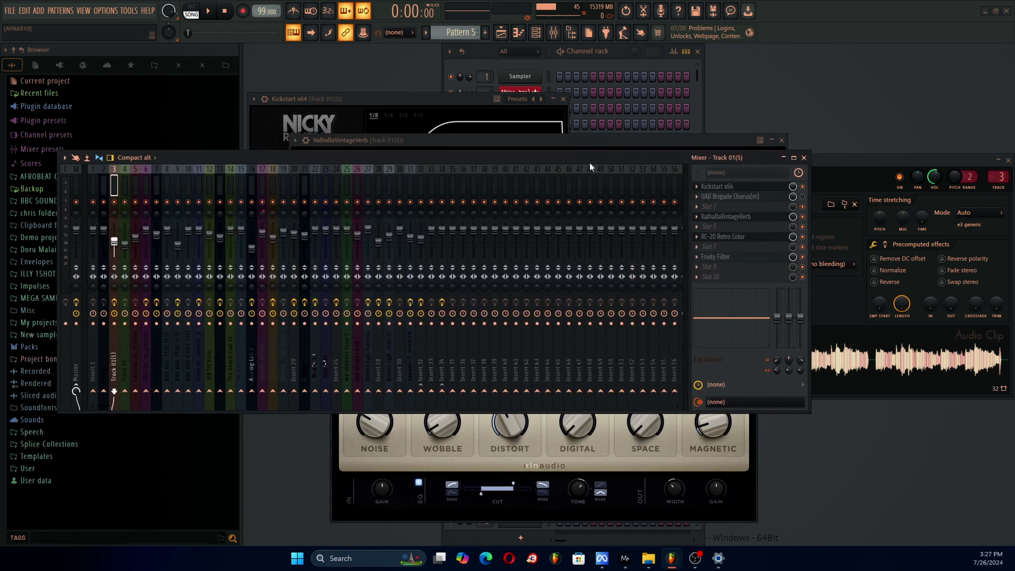
{"action": "left_click", "coordinate": [723, 259]}
{"action": "left_click_drag", "start_coordinate": [579, 159], "coordinate": [678, 214]}
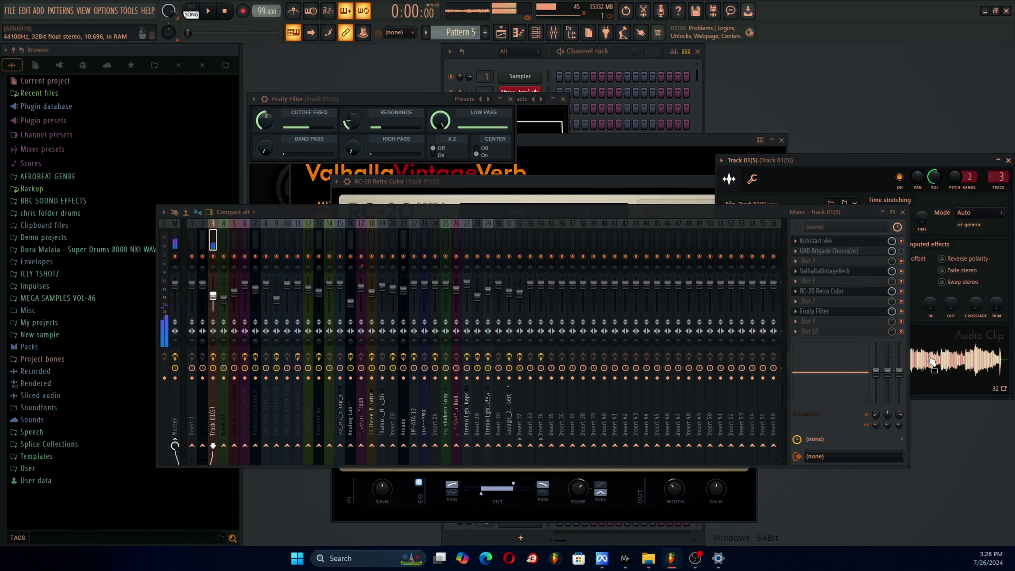
Close the mixer and all open effect windows of Track 01(5), leaving its channel settings open.
{"action": "left_click", "coordinate": [902, 212]}
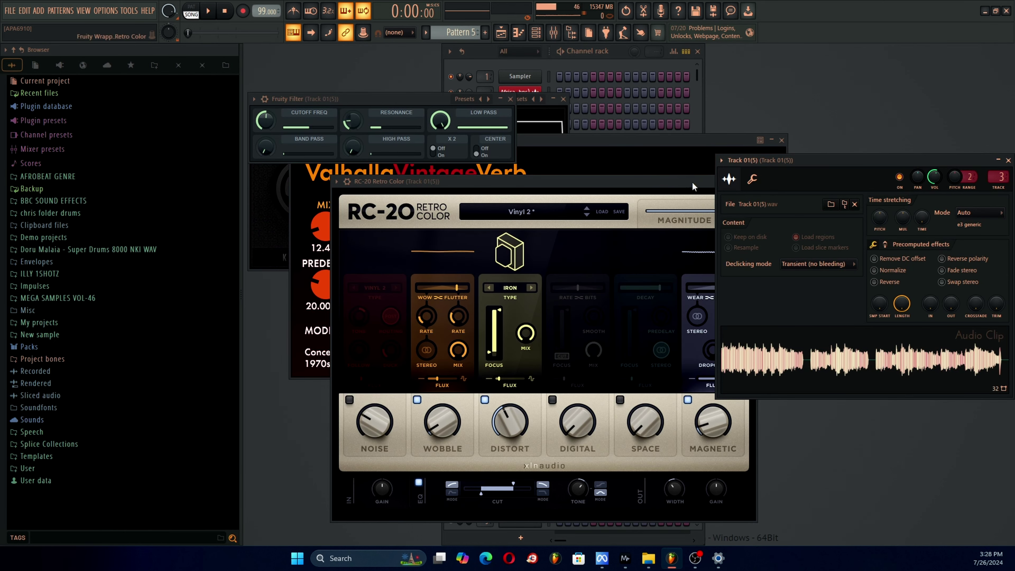
{"action": "left_click", "coordinate": [775, 150]}
{"action": "left_click", "coordinate": [781, 141]}
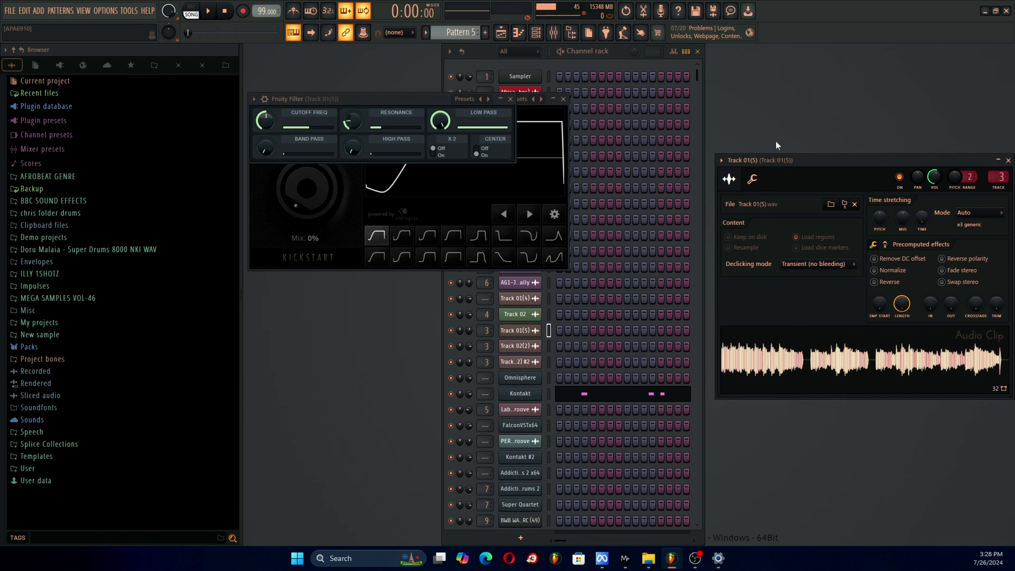
{"action": "left_click", "coordinate": [510, 99]}
{"action": "left_click", "coordinate": [563, 99]}
Audition the Track 01(5) sample from its channel settings and open it in the Edison audio editor.
{"action": "left_click_drag", "start_coordinate": [744, 160], "coordinate": [388, 135]}
{"action": "left_click", "coordinate": [502, 352]}
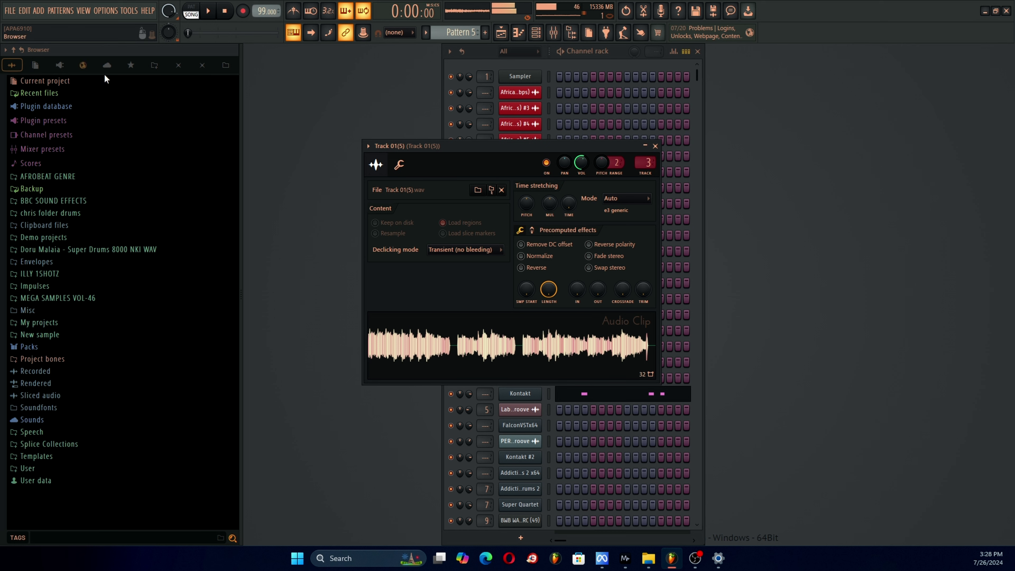
{"action": "right_click", "coordinate": [425, 320]}
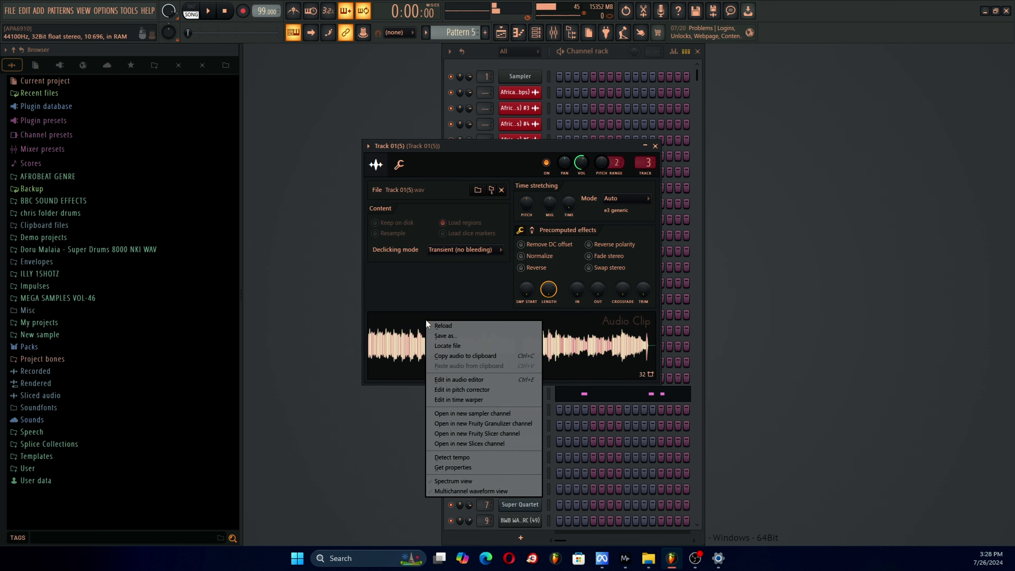
{"action": "left_click", "coordinate": [452, 378]}
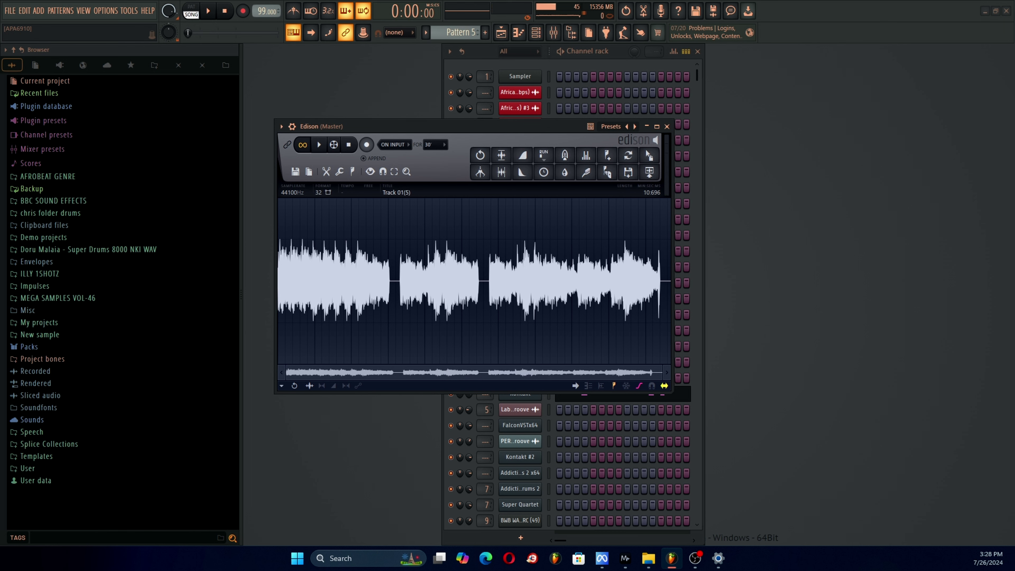
Set the Track 01(5) sample rate to 1500 Hz in the sample properties and audition the result in Edison.
{"action": "left_click", "coordinate": [292, 193]}
{"action": "left_click_drag", "start_coordinate": [471, 100], "coordinate": [559, 116]}
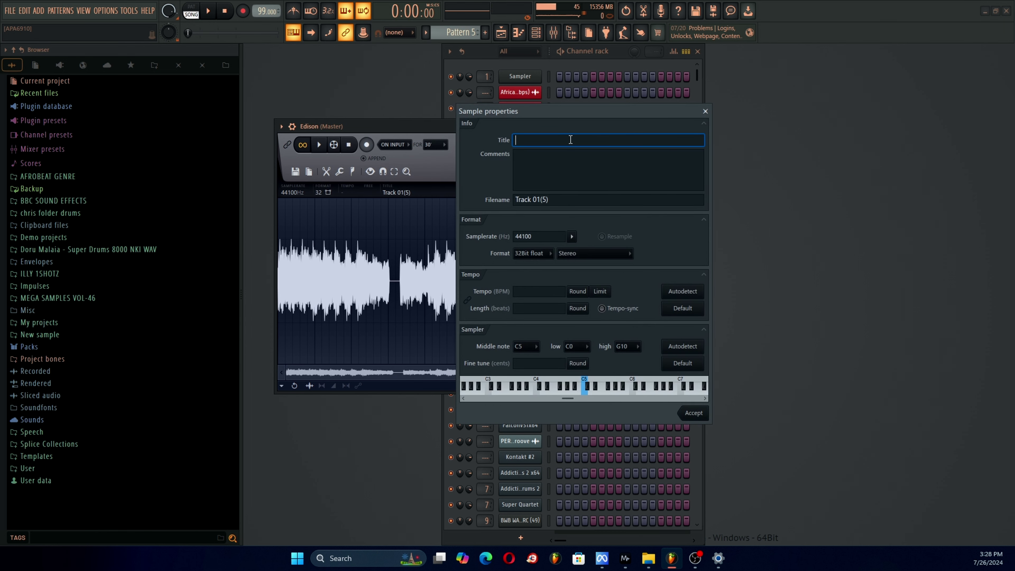
{"action": "left_click", "coordinate": [538, 240]}
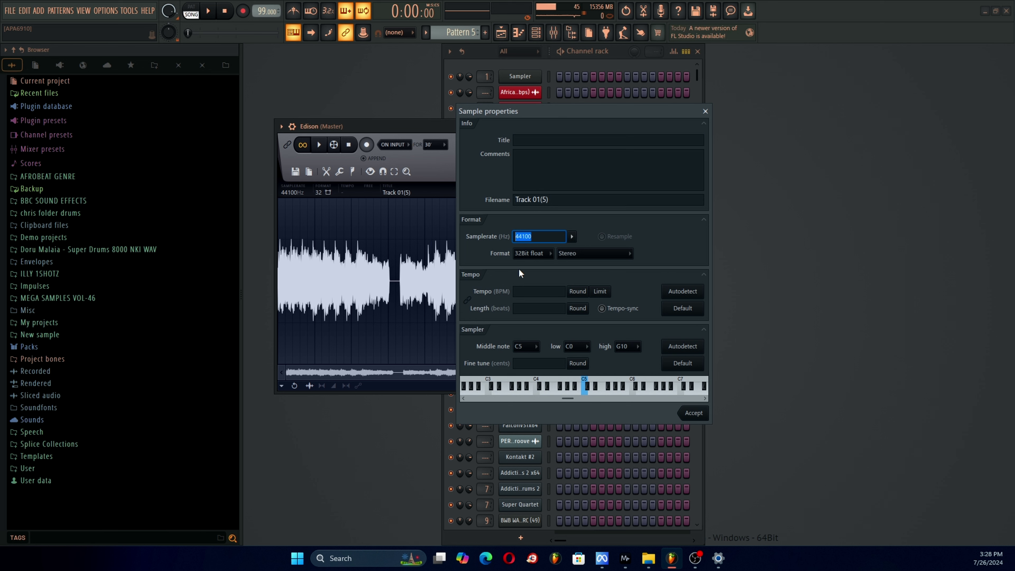
{"action": "left_click", "coordinate": [695, 418]}
{"action": "left_click", "coordinate": [319, 147]}
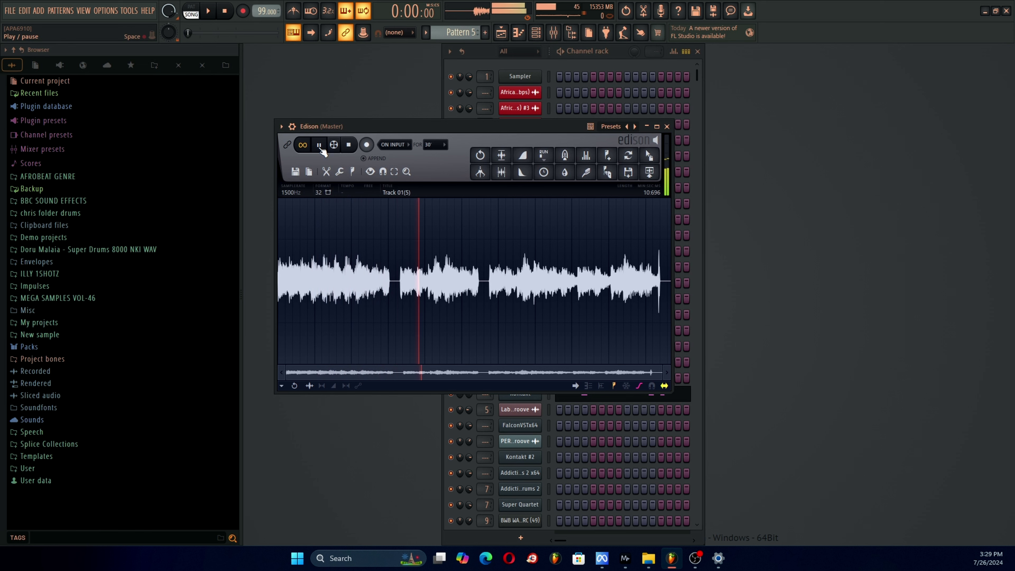
{"action": "left_click", "coordinate": [321, 148]}
Audition Track 01(5) in Edison at the 44100 Hz sample rate and close the editor.
{"action": "left_click", "coordinate": [319, 145]}
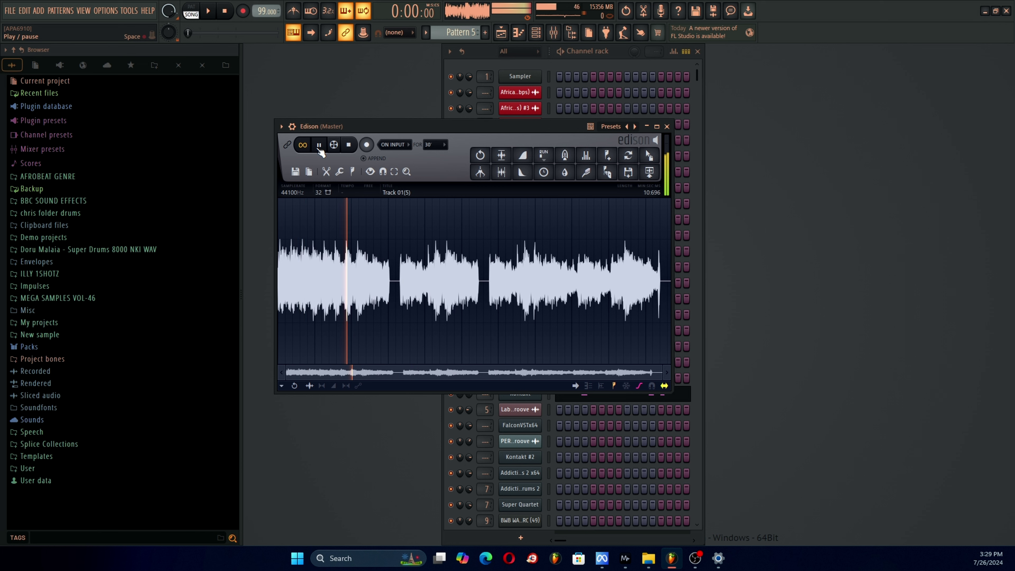
{"action": "left_click", "coordinate": [319, 146]}
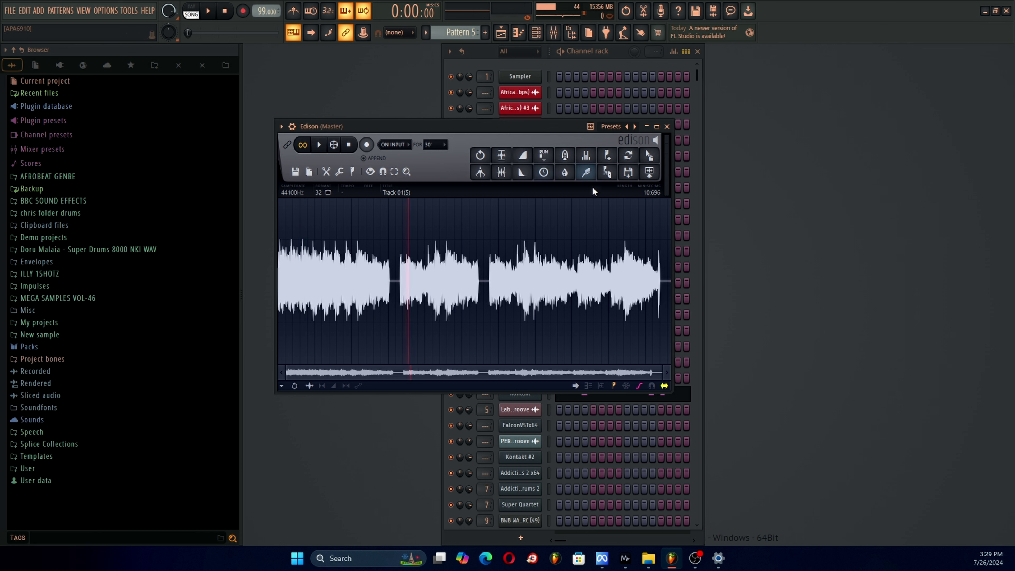
{"action": "left_click", "coordinate": [666, 126]}
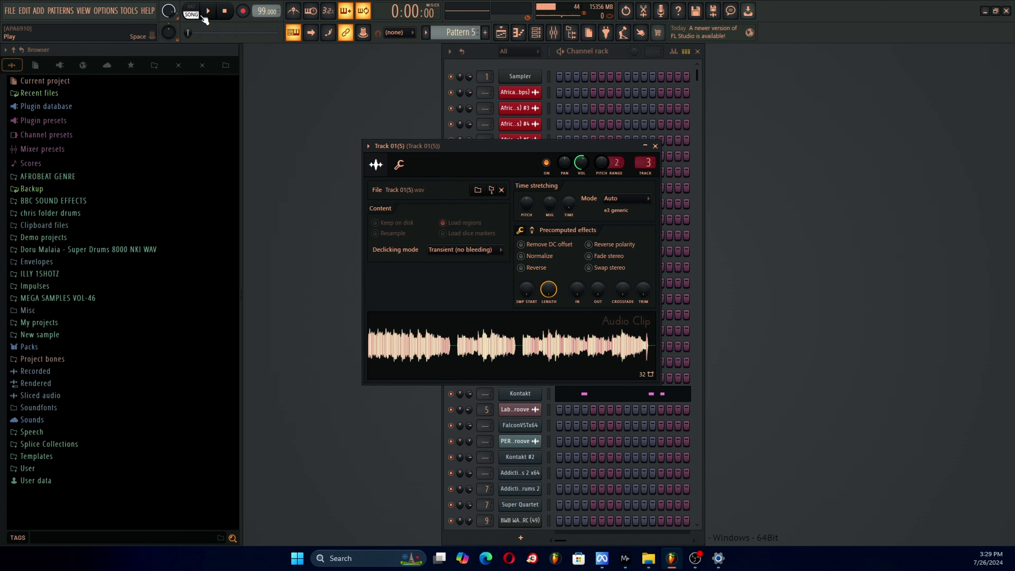
Display the Playlist and open the channel settings of the Track 02(2) (consolidated)_2 clip, keeping both windows in view.
{"action": "key", "text": "F5"}
{"action": "left_click_drag", "start_coordinate": [379, 96], "coordinate": [520, 85]}
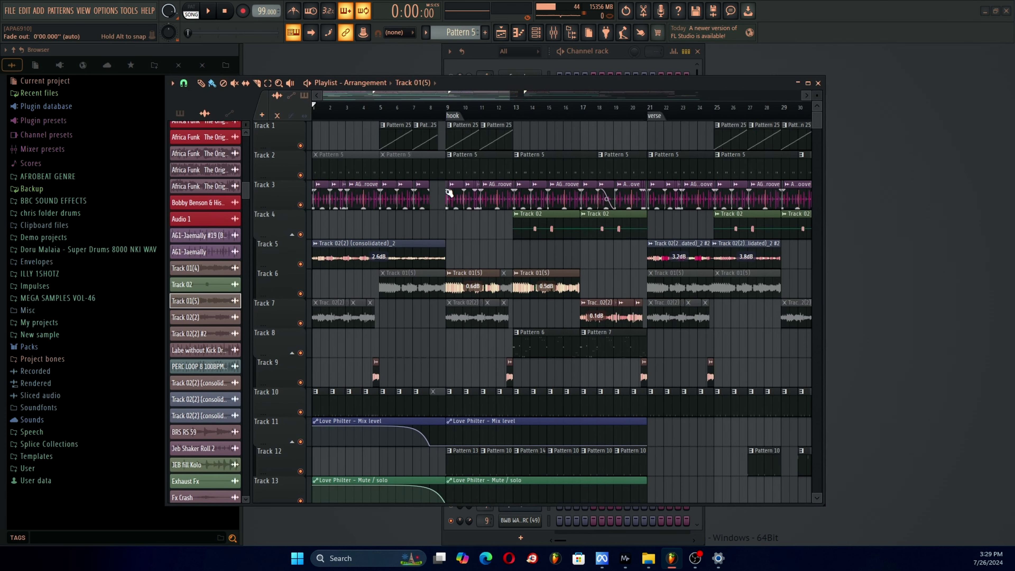
{"action": "left_click", "coordinate": [399, 259]}
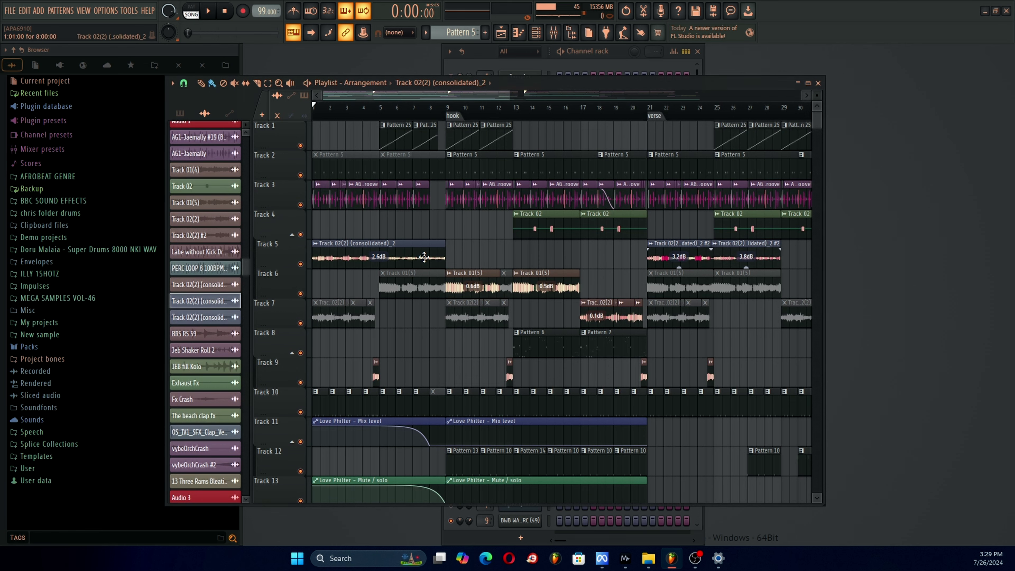
{"action": "left_click_drag", "start_coordinate": [714, 95], "coordinate": [986, 172]}
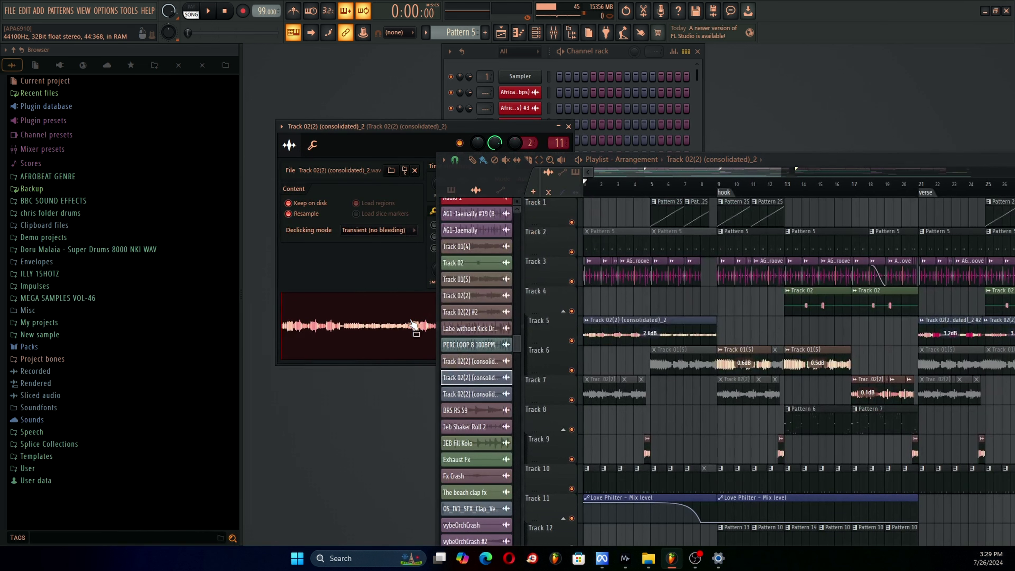
Show the mixer with the Track 02(2) (consolidated)_2 insert and reposition it to reveal its effect slots.
{"action": "left_click", "coordinate": [554, 34]}
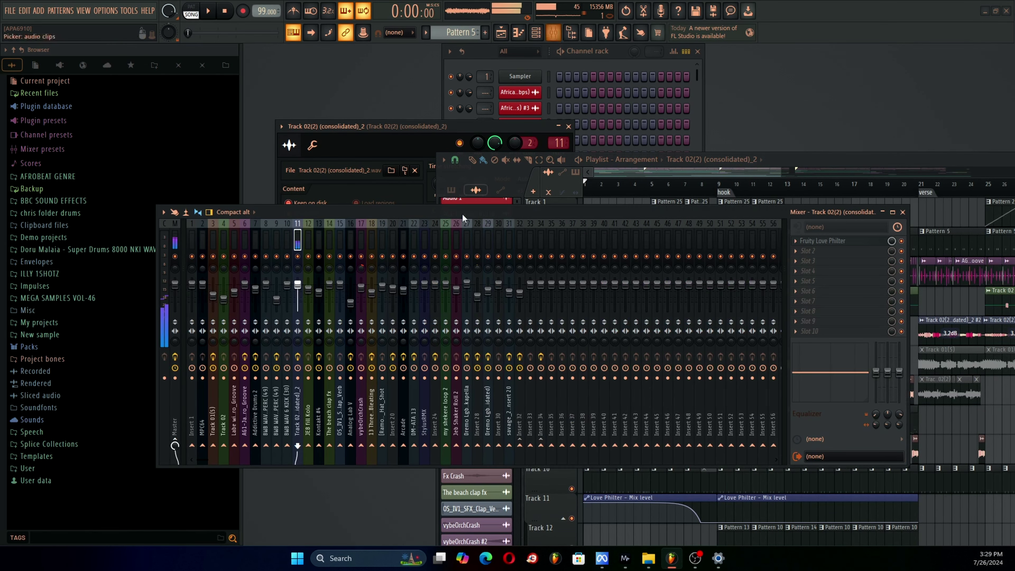
{"action": "left_click_drag", "start_coordinate": [398, 211], "coordinate": [402, 173]}
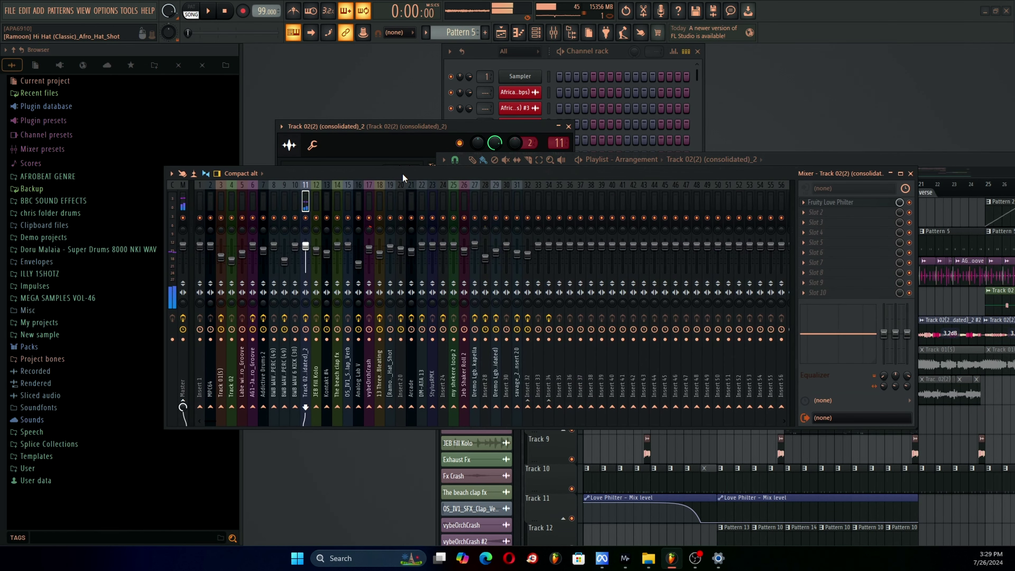
{"action": "left_click_drag", "start_coordinate": [403, 174], "coordinate": [400, 171]}
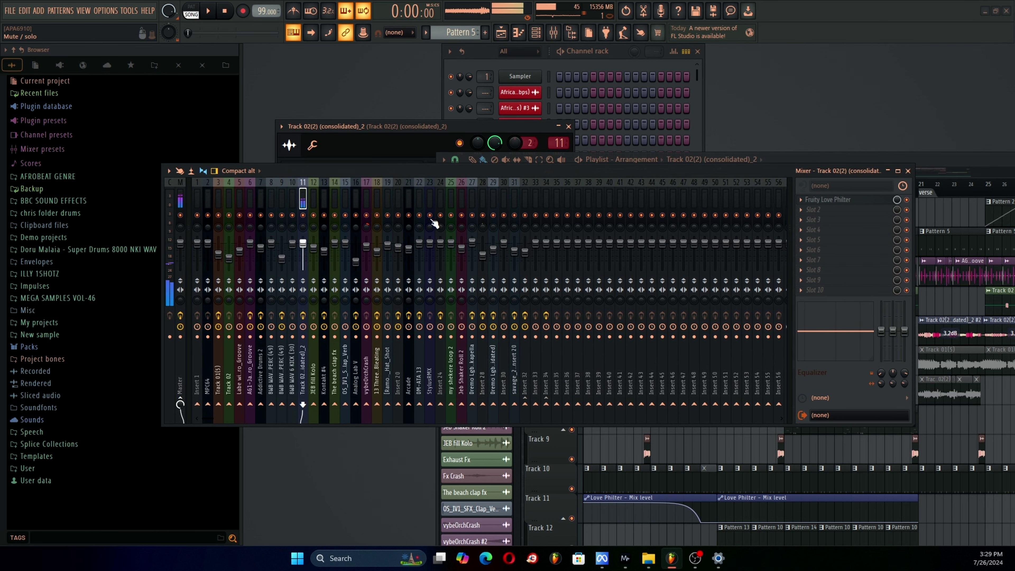
Close the mixer and move the Playlist window to reveal more of the arrangement.
{"action": "left_click_drag", "start_coordinate": [441, 173], "coordinate": [317, 197]}
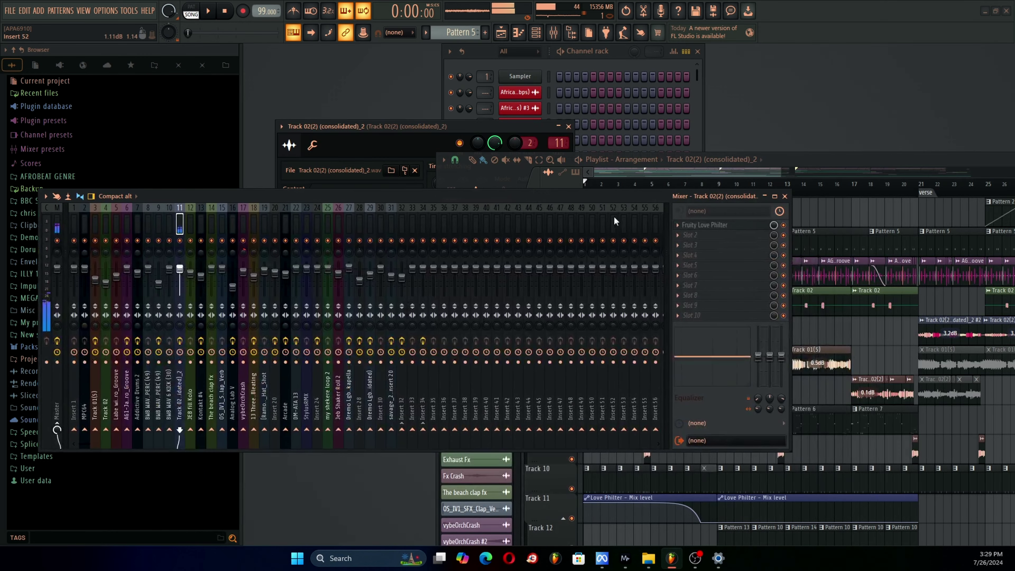
{"action": "left_click", "coordinate": [784, 196]}
{"action": "scroll", "coordinate": [616, 384], "scroll_direction": "down", "scroll_amount": 4}
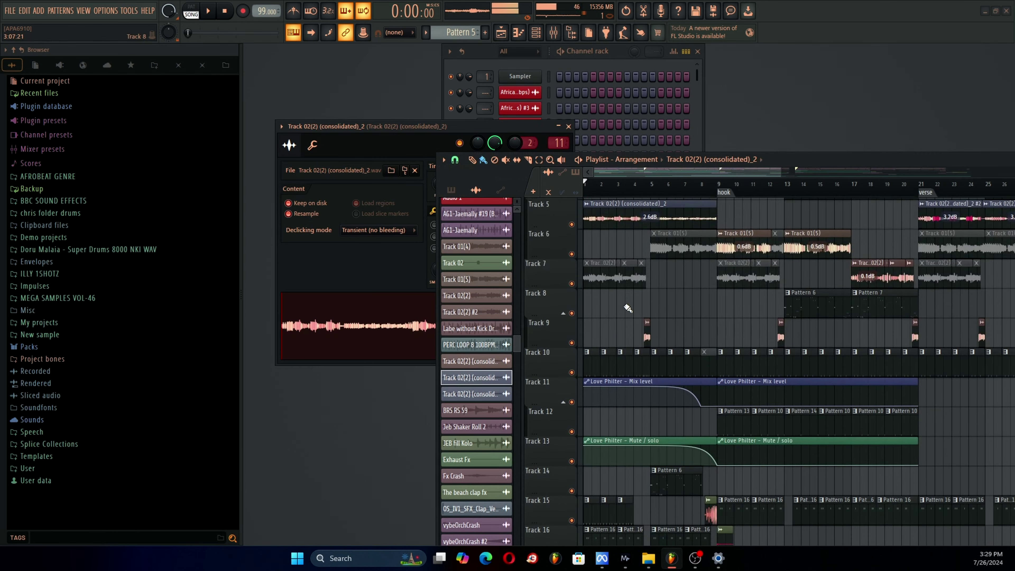
{"action": "scroll", "coordinate": [627, 308], "scroll_direction": "down", "scroll_amount": 12}
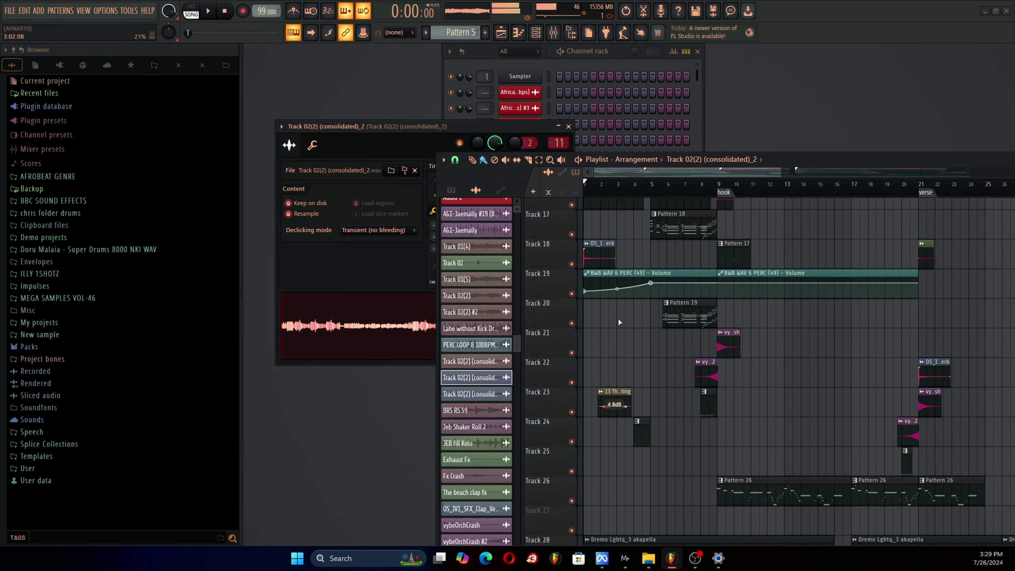
{"action": "scroll", "coordinate": [617, 318], "scroll_direction": "down", "scroll_amount": 2}
{"action": "left_click_drag", "start_coordinate": [800, 158], "coordinate": [642, 62]}
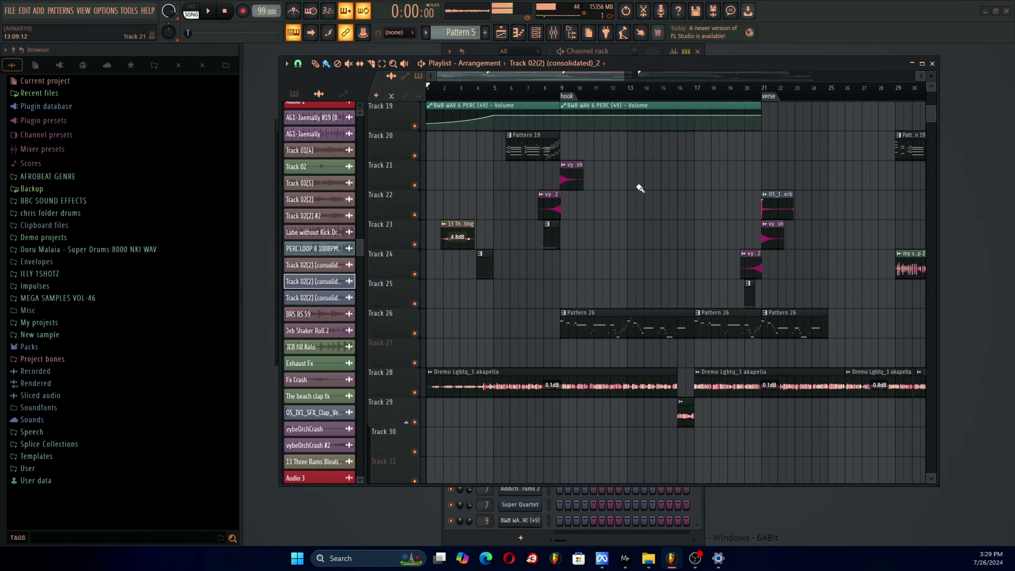
Close the Track 02(2) (consolidated)_2 channel settings and keep the Playlist displayed at its first tracks.
{"action": "scroll", "coordinate": [640, 189], "scroll_direction": "up", "scroll_amount": 18}
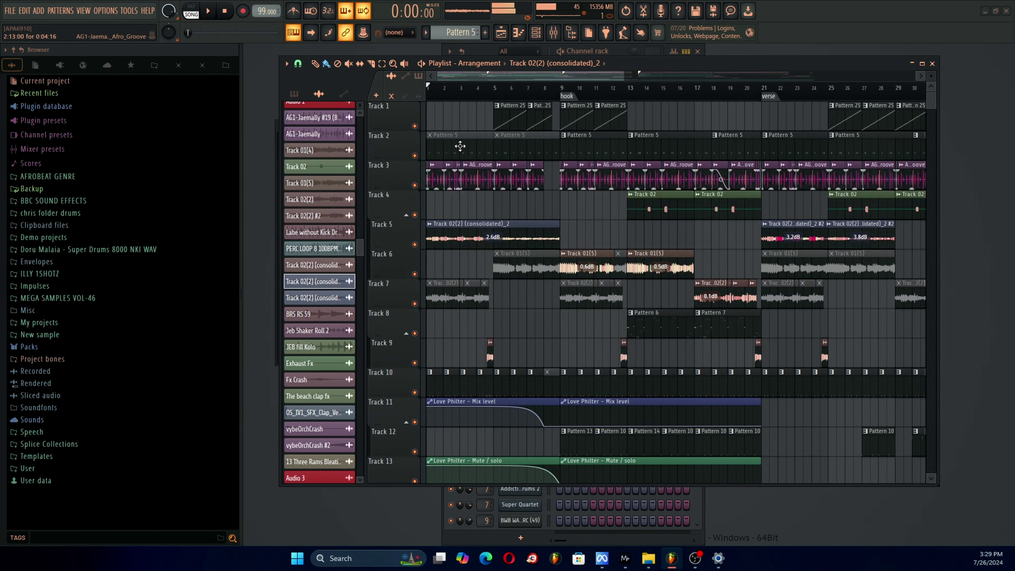
{"action": "scroll", "coordinate": [449, 93], "scroll_direction": "up", "scroll_amount": 2}
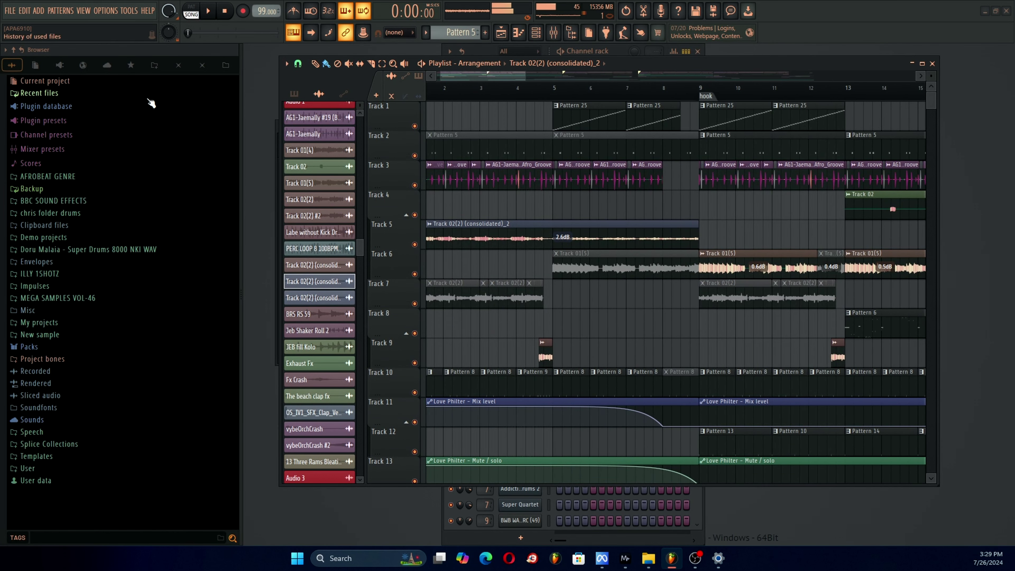
{"action": "left_click", "coordinate": [932, 64]}
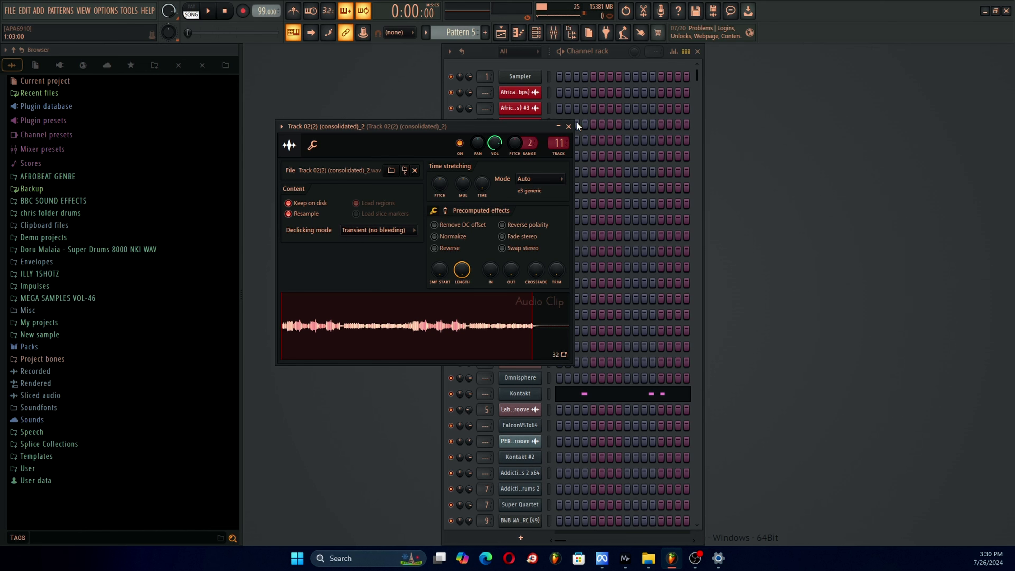
{"action": "left_click", "coordinate": [568, 126]}
{"action": "key", "text": "F5"}
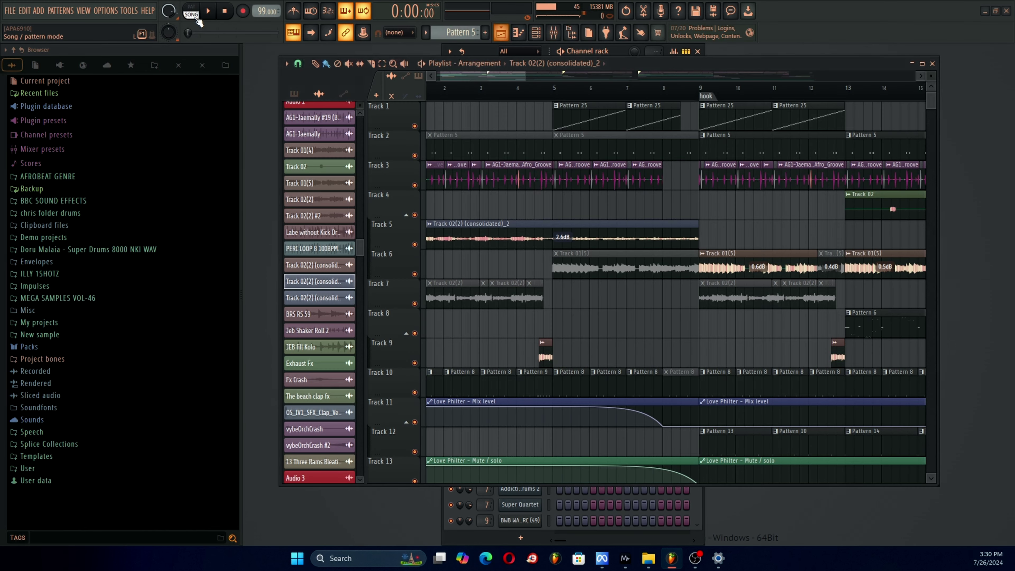
{"action": "scroll", "coordinate": [511, 213], "scroll_direction": "down", "scroll_amount": 3}
{"action": "scroll", "coordinate": [510, 214], "scroll_direction": "up", "scroll_amount": 1}
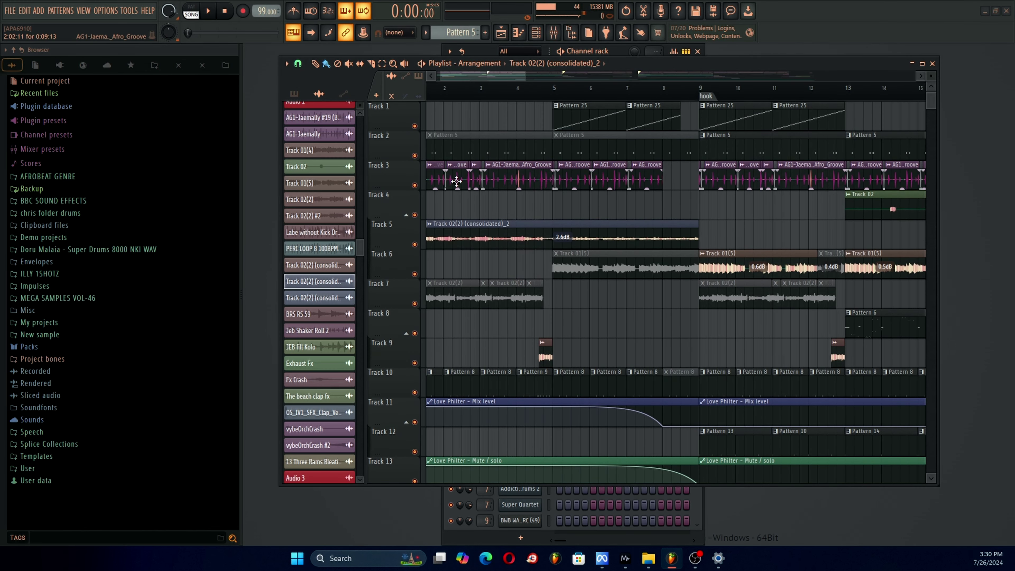
Show the channel settings of the AG1-Jaemally #19 groove clip on Track 3 and return to the Playlist.
{"action": "left_click", "coordinate": [437, 182]}
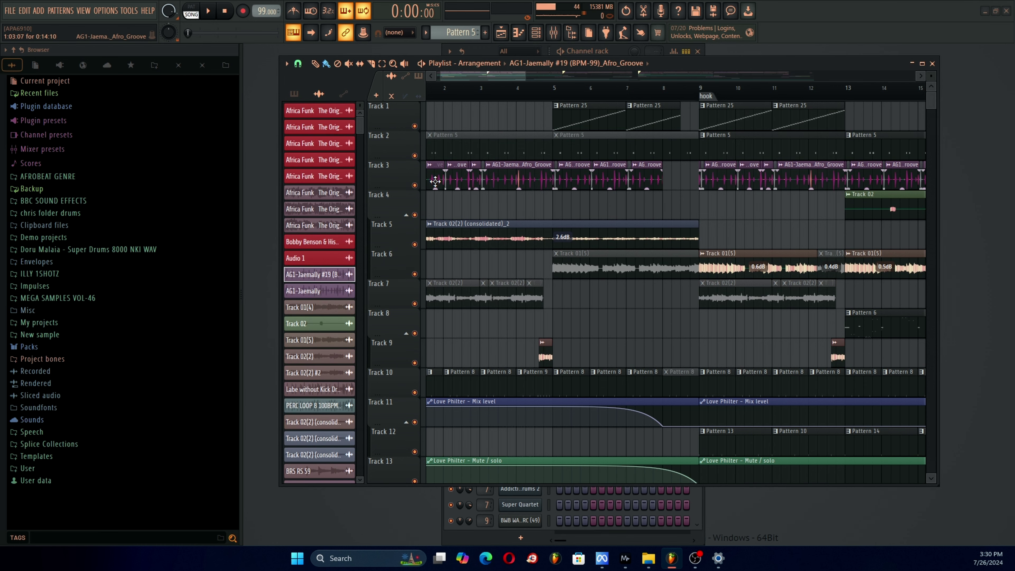
{"action": "left_click", "coordinate": [932, 64]}
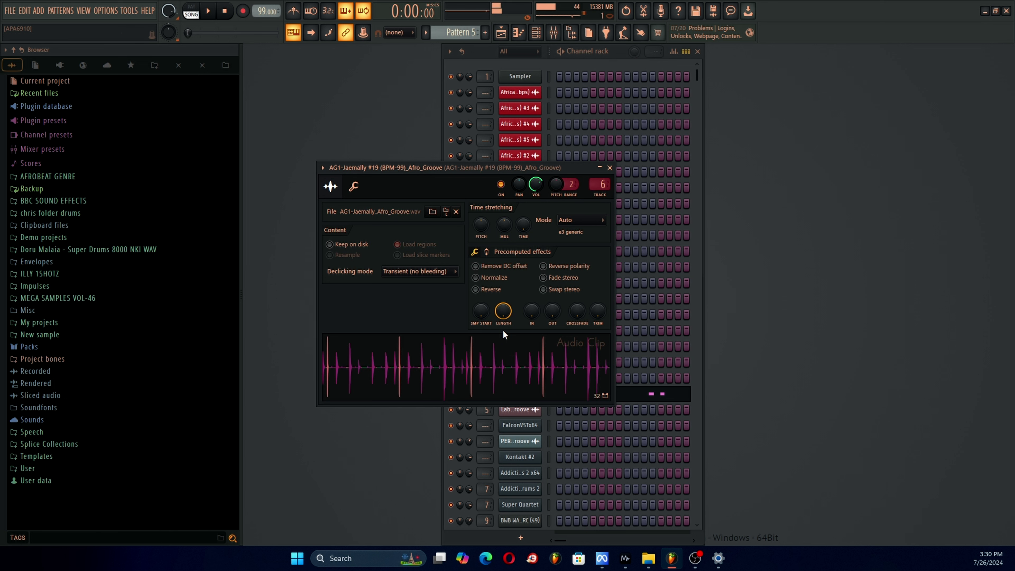
{"action": "left_click", "coordinate": [189, 12]}
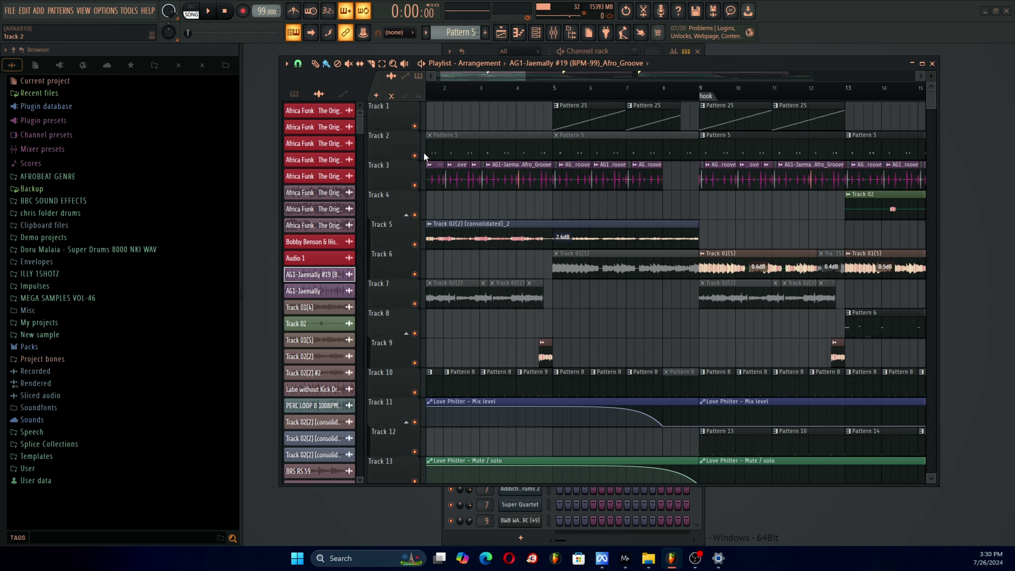
Select bars 1 through 4 of the arrangement in the Playlist and start song playback.
{"action": "scroll", "coordinate": [438, 93], "scroll_direction": "up", "scroll_amount": 5}
{"action": "scroll", "coordinate": [437, 92], "scroll_direction": "up", "scroll_amount": 3}
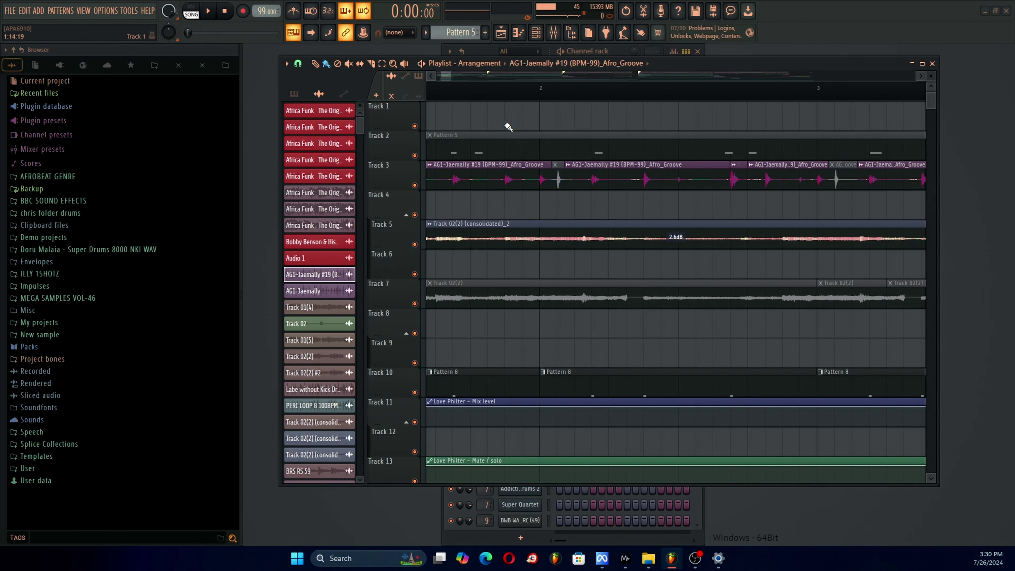
{"action": "scroll", "coordinate": [459, 97], "scroll_direction": "down", "scroll_amount": 2}
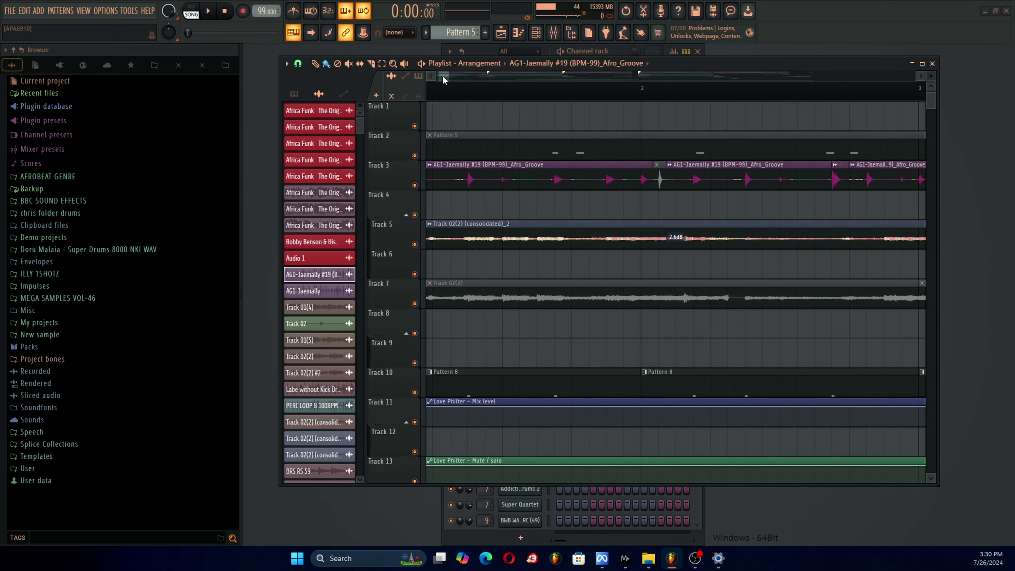
{"action": "scroll", "coordinate": [460, 98], "scroll_direction": "down", "scroll_amount": 10}
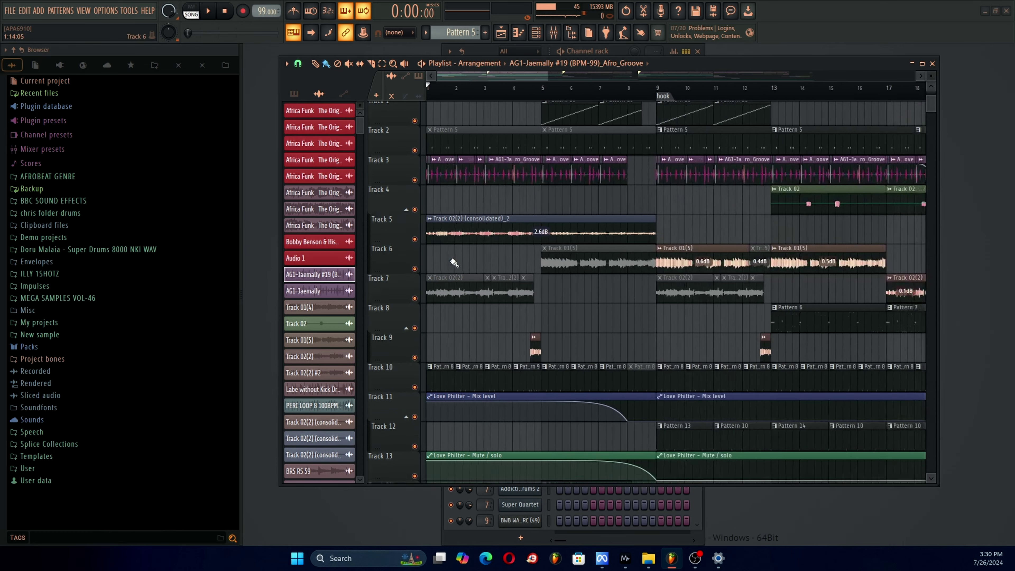
{"action": "scroll", "coordinate": [453, 263], "scroll_direction": "down", "scroll_amount": 5}
{"action": "scroll", "coordinate": [453, 262], "scroll_direction": "down", "scroll_amount": 5}
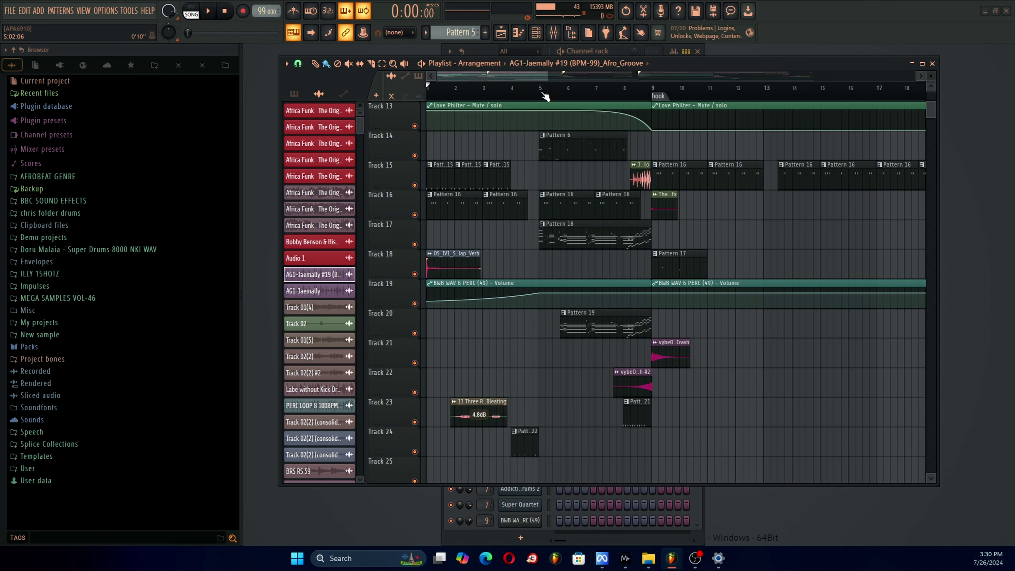
{"action": "left_click_drag", "start_coordinate": [546, 96], "coordinate": [427, 96]}
{"action": "key", "text": "space"}
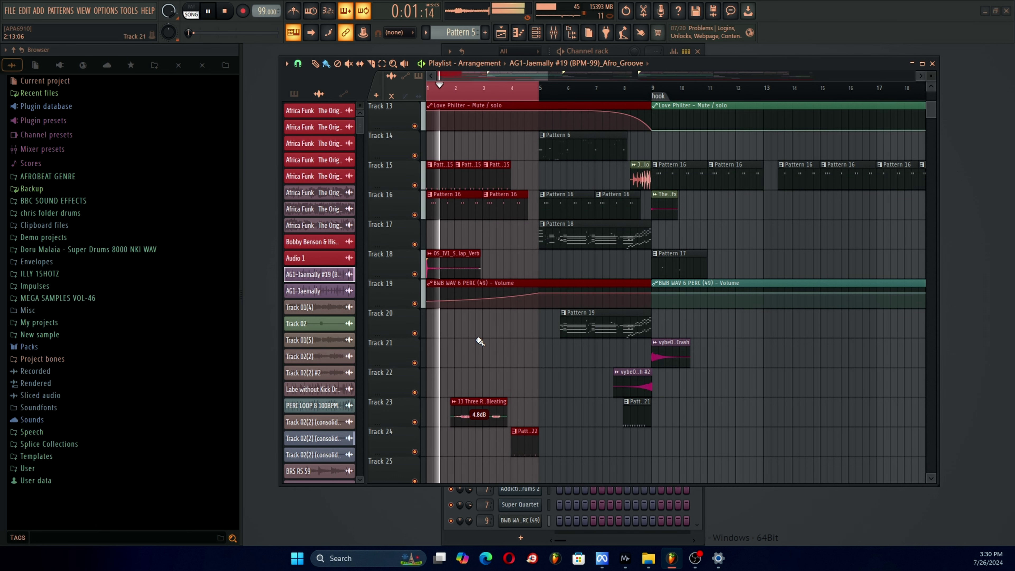
Mute Track 28 containing the akapella clips while the selected section plays.
{"action": "scroll", "coordinate": [508, 360], "scroll_direction": "down", "scroll_amount": 4}
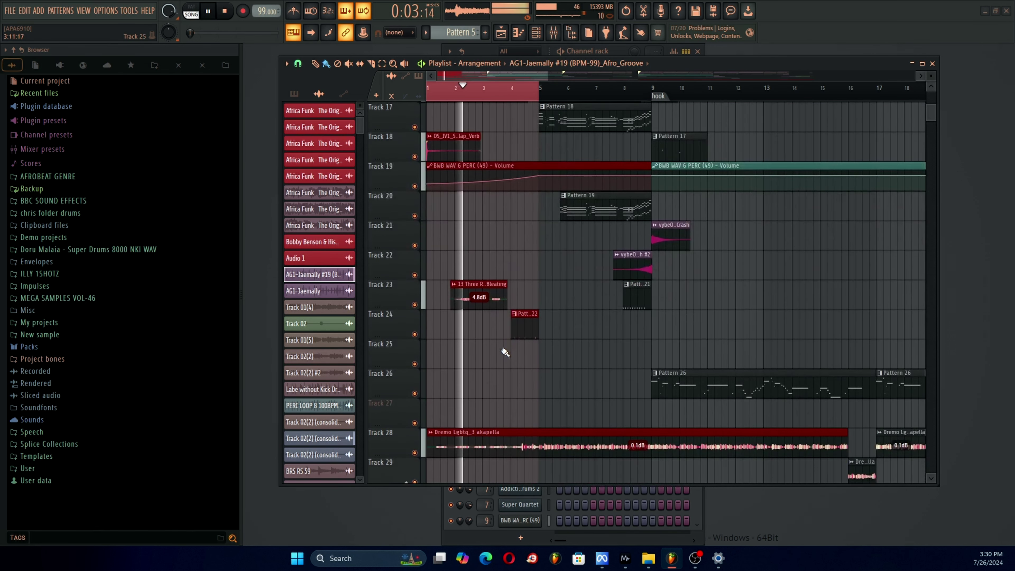
{"action": "scroll", "coordinate": [505, 353], "scroll_direction": "down", "scroll_amount": 6}
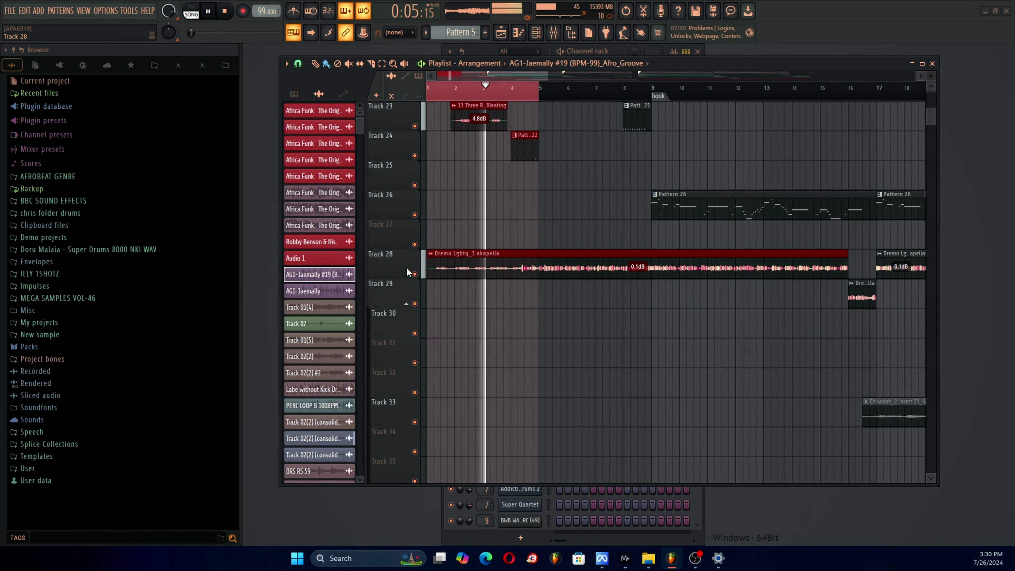
{"action": "left_click", "coordinate": [414, 274]}
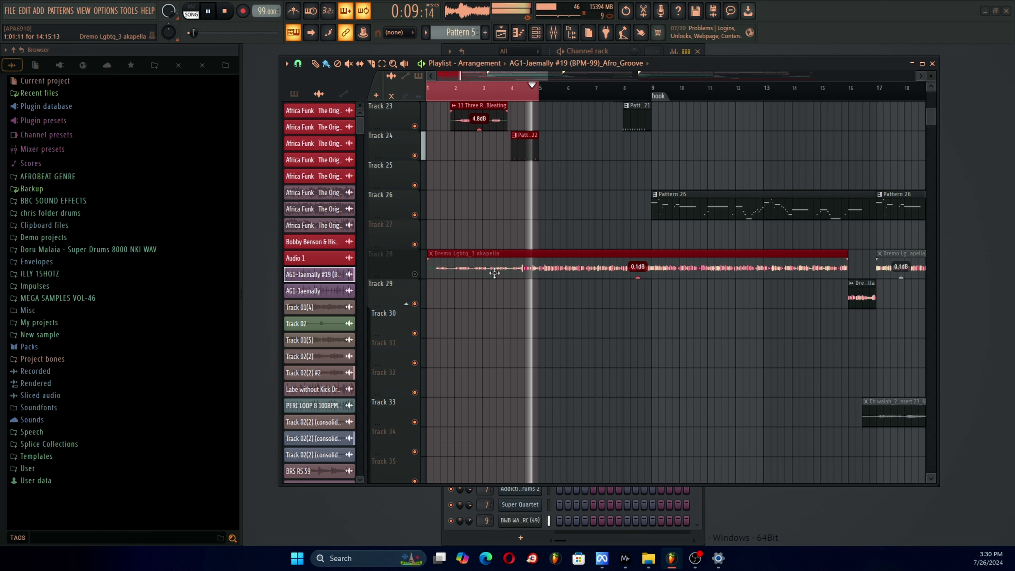
Mute Track 3 with the AG1-Jaemally groove clips and stop the playback.
{"action": "scroll", "coordinate": [526, 125], "scroll_direction": "up", "scroll_amount": 6}
{"action": "scroll", "coordinate": [526, 125], "scroll_direction": "up", "scroll_amount": 16}
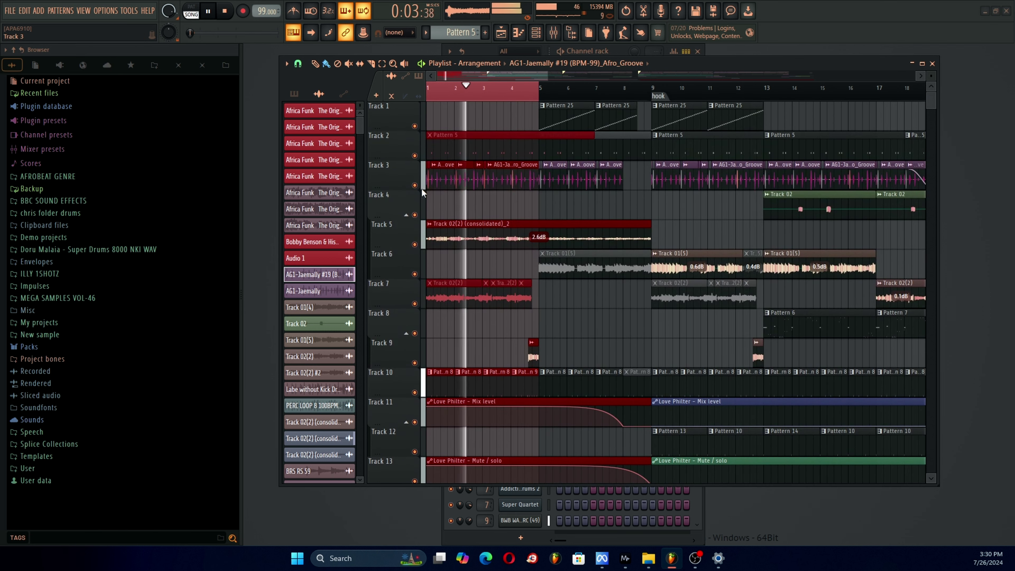
{"action": "left_click", "coordinate": [414, 185]}
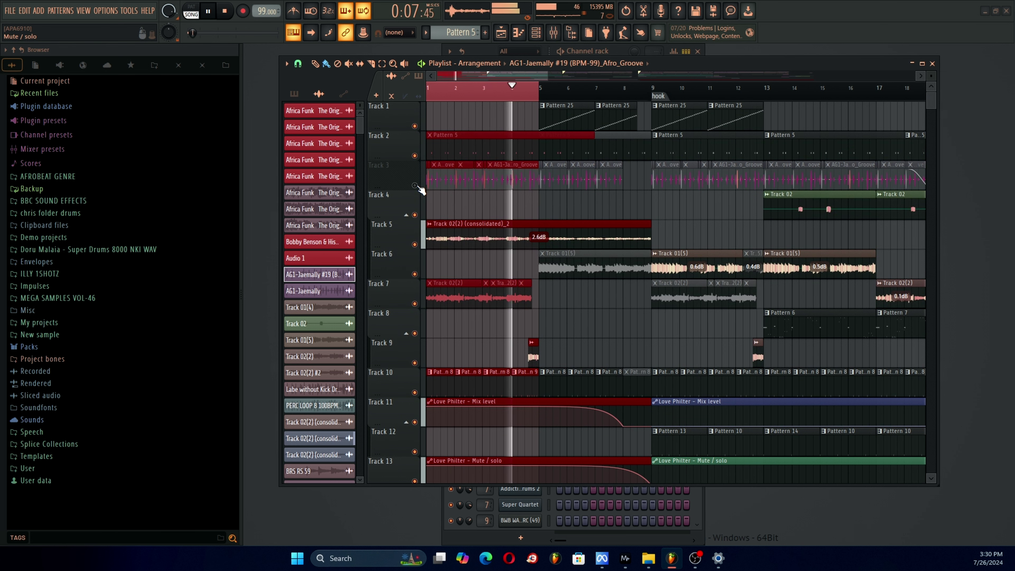
{"action": "key", "text": "space"}
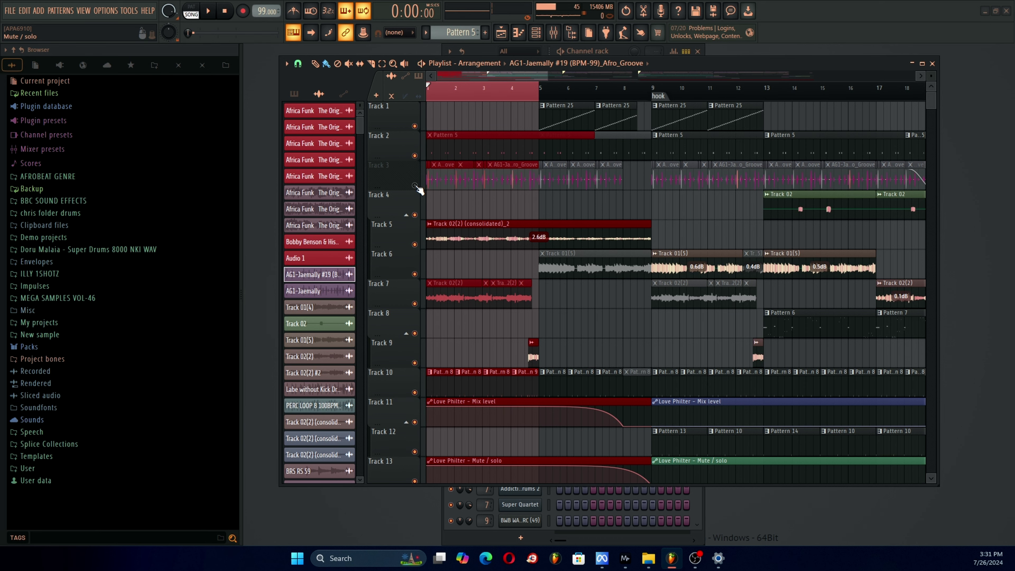
Open Pattern 5 from Track 2 in a reduced Piano roll window, audition its Kontakt notes and close the window.
{"action": "double_click", "coordinate": [436, 149]}
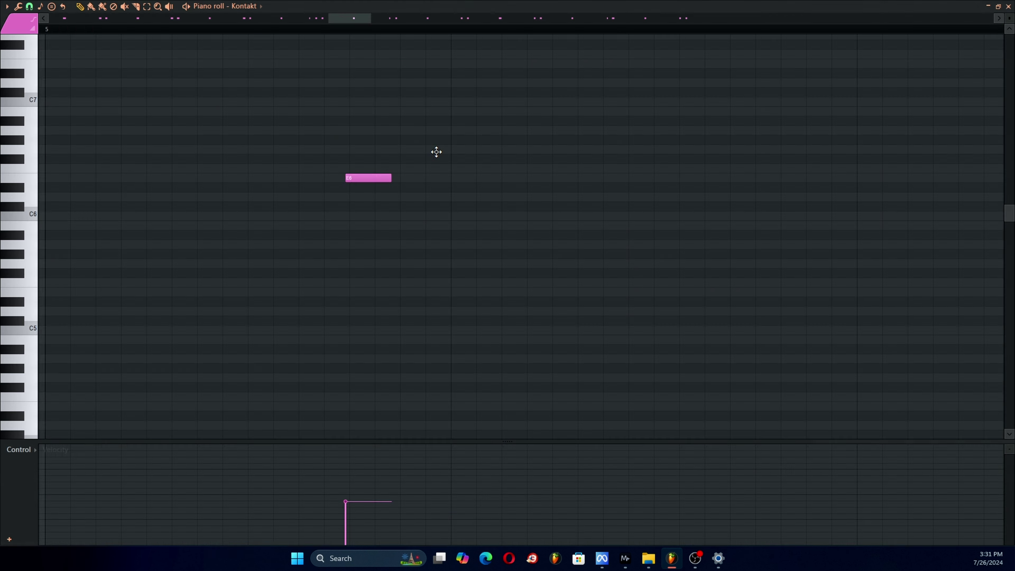
{"action": "double_click", "coordinate": [498, 7]}
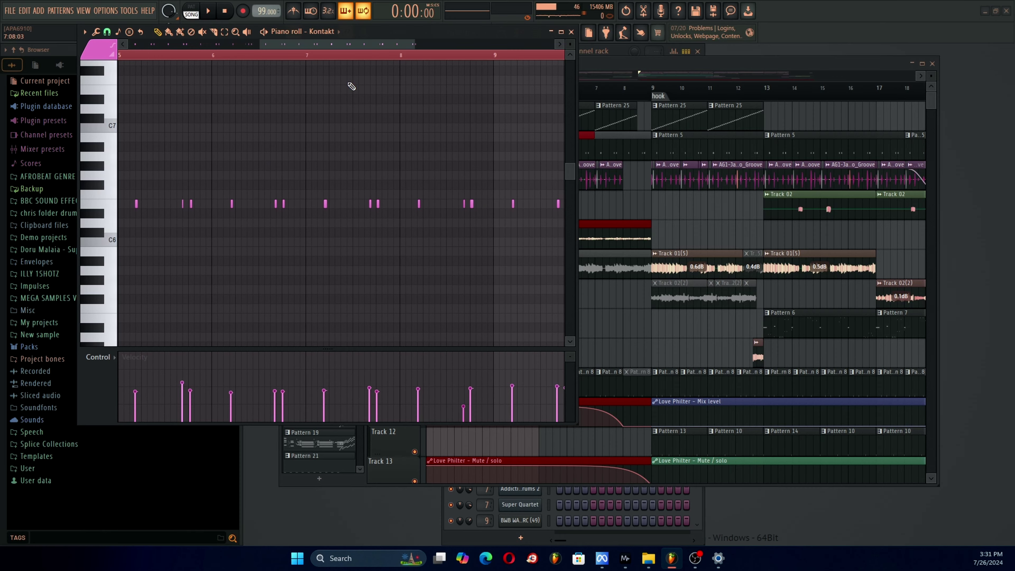
{"action": "left_click", "coordinate": [206, 11]}
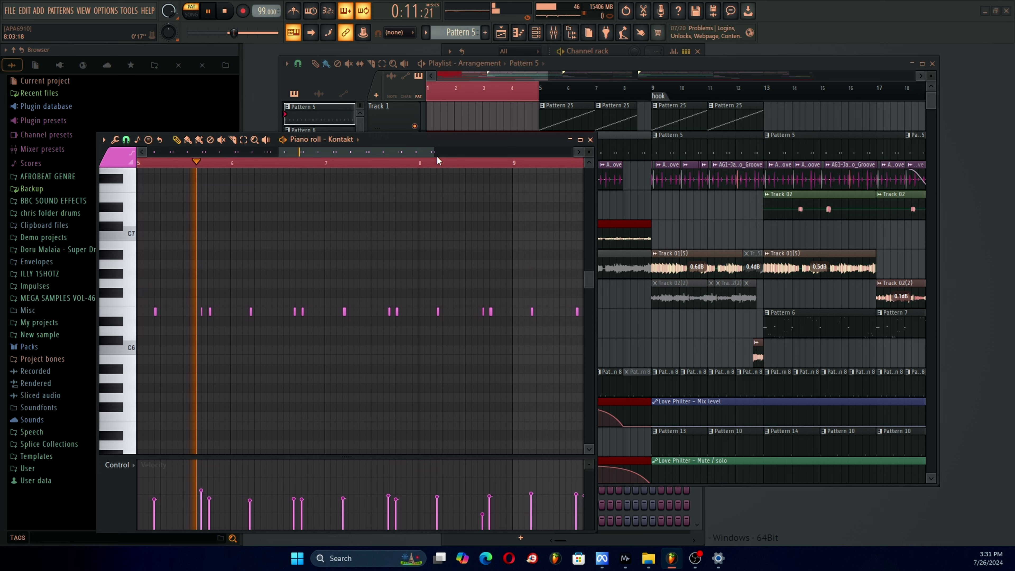
{"action": "left_click", "coordinate": [590, 139]}
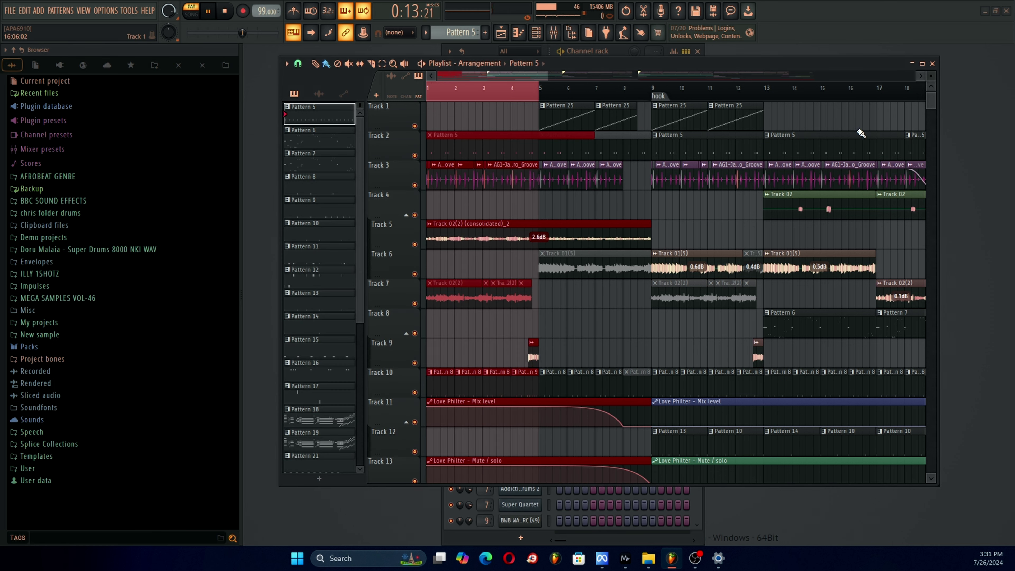
Inspect the Cajon Ensemble instrument loaded in the Kontakt channel of the Channel rack and close the plugin.
{"action": "left_click", "coordinate": [932, 63]}
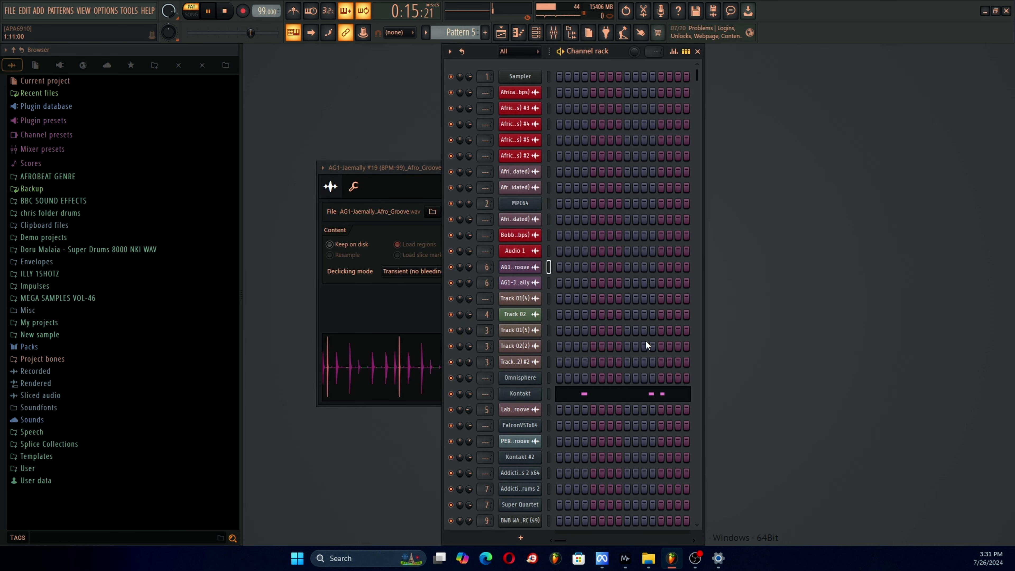
{"action": "left_click", "coordinate": [534, 394]}
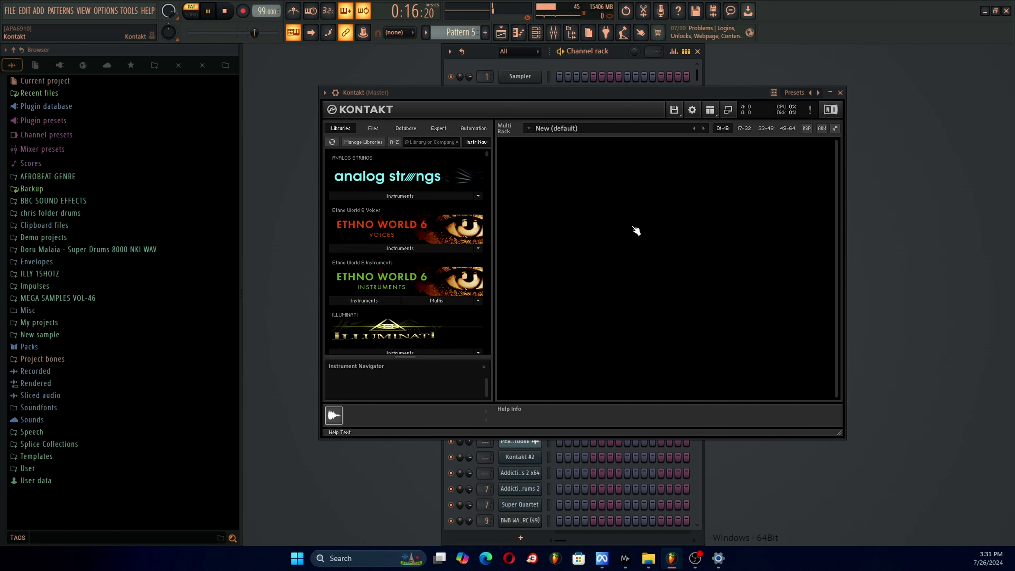
{"action": "left_click_drag", "start_coordinate": [636, 231], "coordinate": [670, 221]}
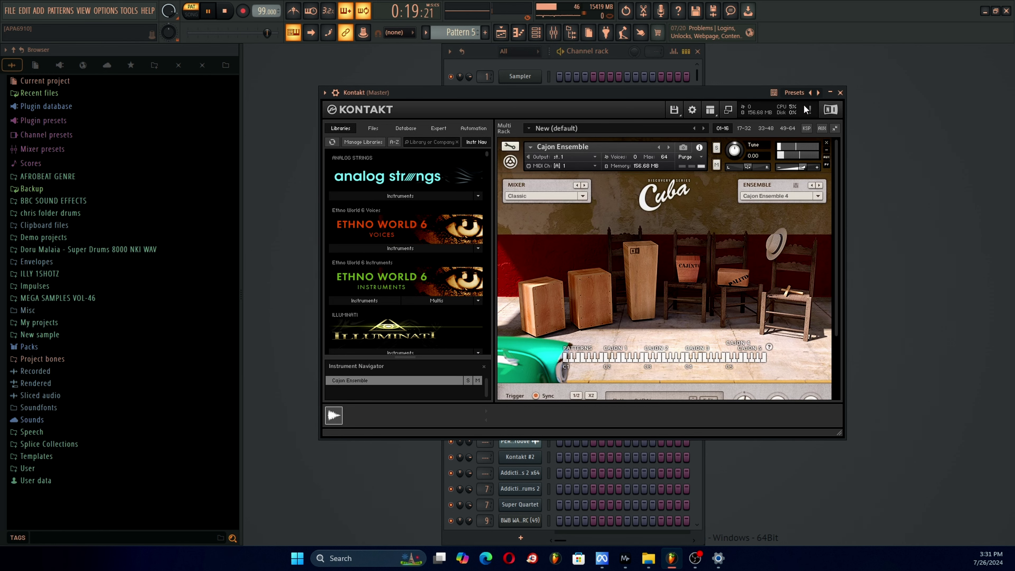
{"action": "left_click", "coordinate": [840, 93]}
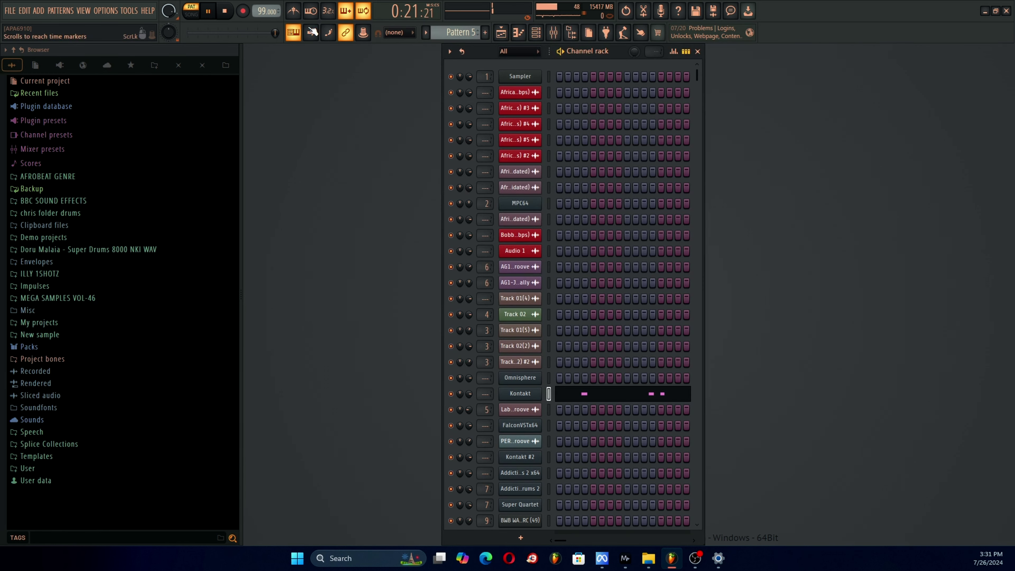
Open Pattern 8 from Playlist Track 10 in the Piano roll to examine its percussion notes and close it.
{"action": "left_click", "coordinate": [196, 18]}
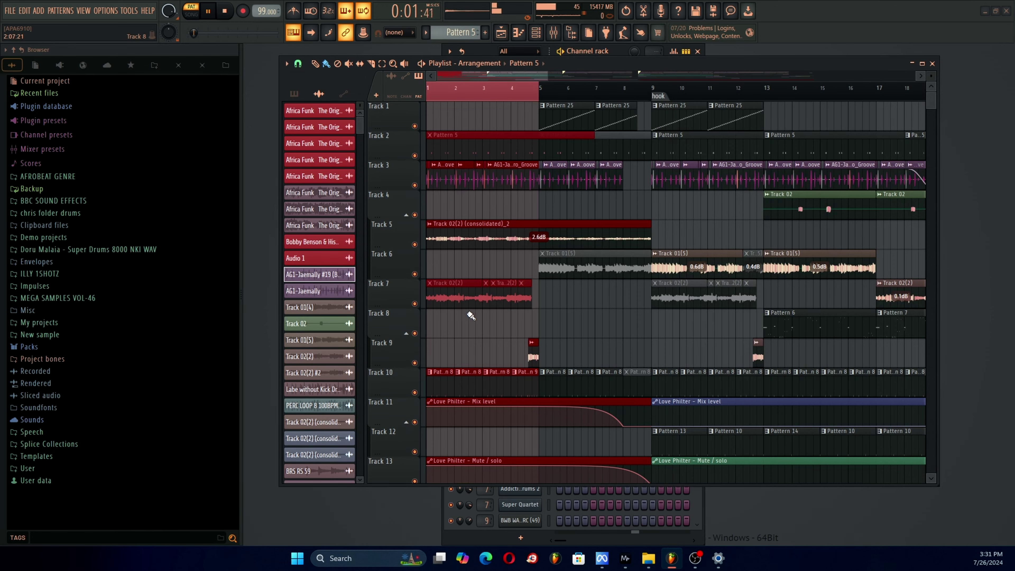
{"action": "scroll", "coordinate": [471, 316], "scroll_direction": "down", "scroll_amount": 5}
{"action": "double_click", "coordinate": [451, 228]}
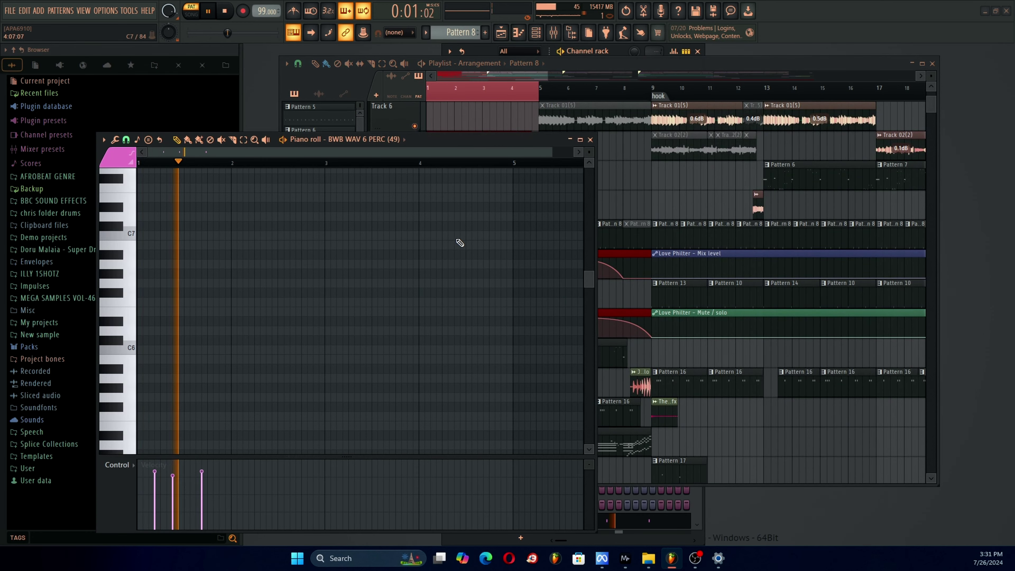
{"action": "left_click", "coordinate": [590, 139]}
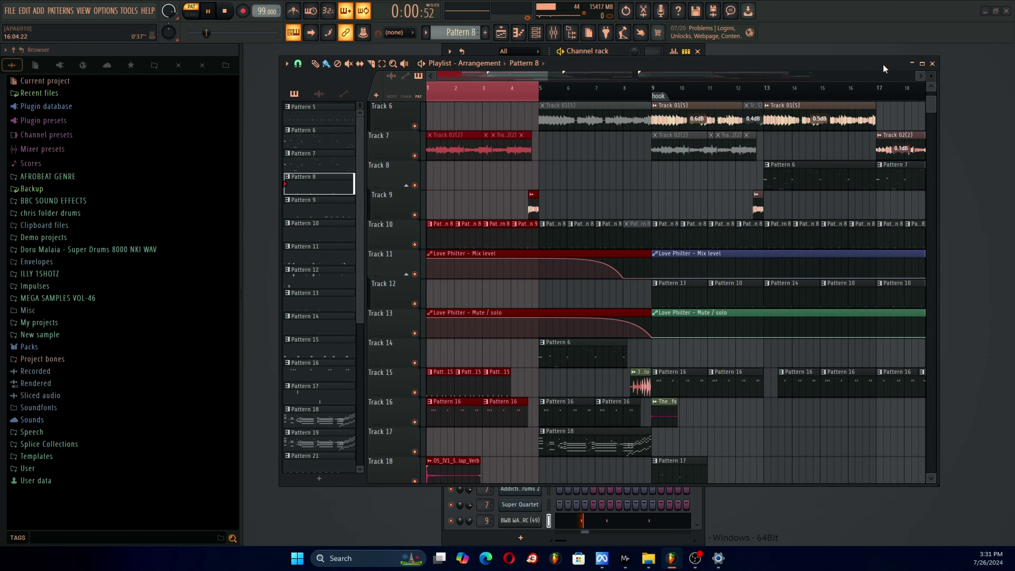
Look up the BWB WAV 6 PERC (49) channel used by Pattern 8 in the Channel rack and return to the Playlist.
{"action": "left_click", "coordinate": [933, 63]}
{"action": "scroll", "coordinate": [601, 294], "scroll_direction": "down", "scroll_amount": 7}
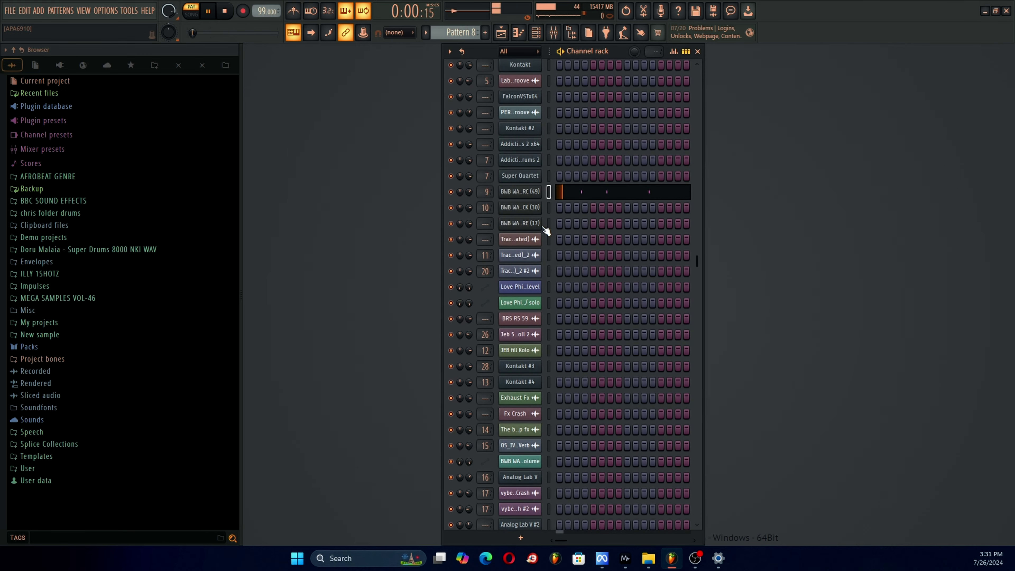
{"action": "key", "text": "F5"}
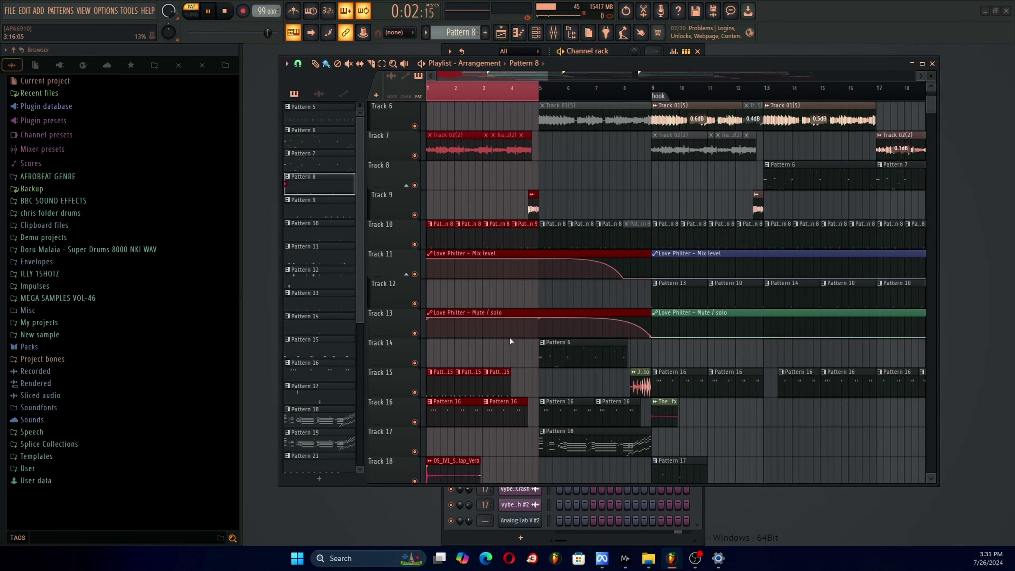
Open Pattern 16 from Playlist Track 16 in the Piano roll to examine its hi-hat notes and close it.
{"action": "scroll", "coordinate": [495, 310], "scroll_direction": "down", "scroll_amount": 5}
{"action": "double_click", "coordinate": [439, 262]}
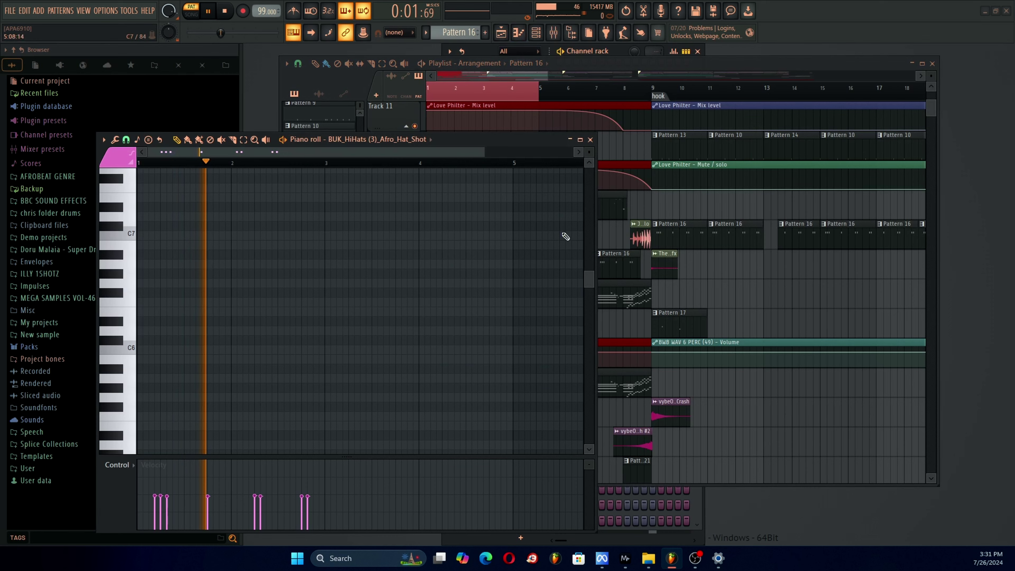
{"action": "left_click", "coordinate": [590, 139]}
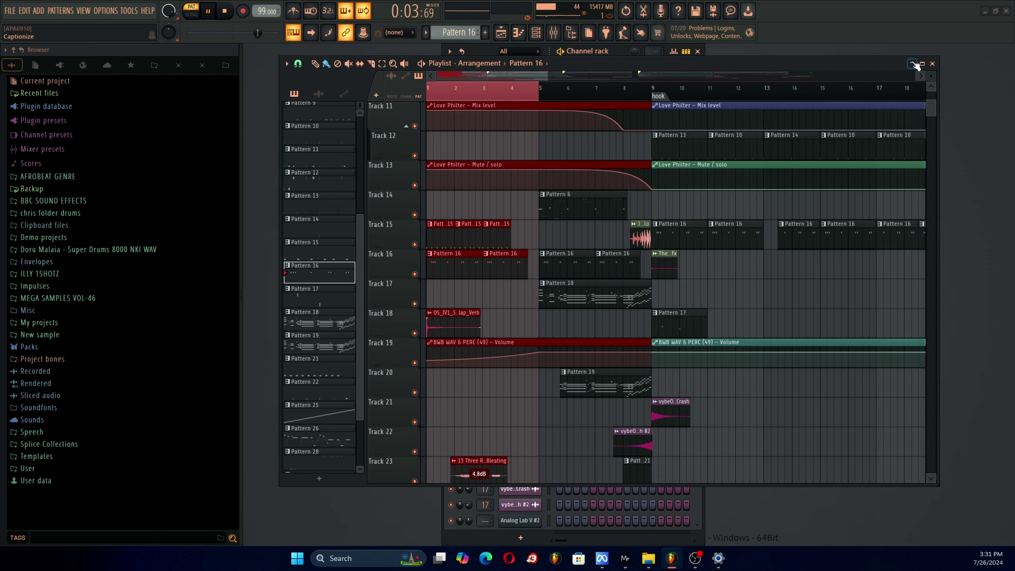
Inspect the BUK_HiHats (3)_Afro_Hat_Shot channel settings from the Channel rack and route the channel to mixer track 30.
{"action": "left_click", "coordinate": [932, 64]}
{"action": "scroll", "coordinate": [655, 241], "scroll_direction": "down", "scroll_amount": 5}
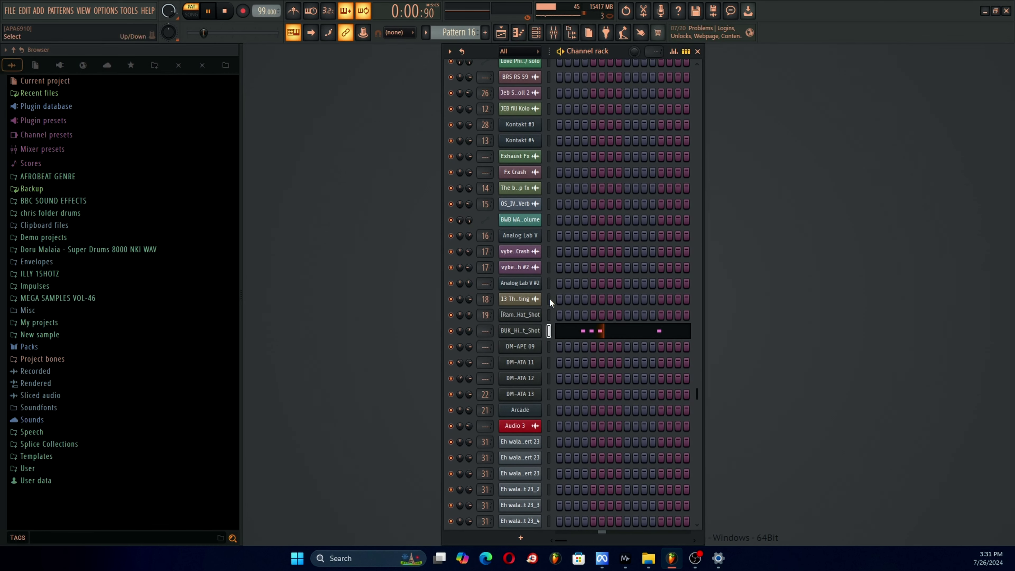
{"action": "left_click", "coordinate": [531, 329]}
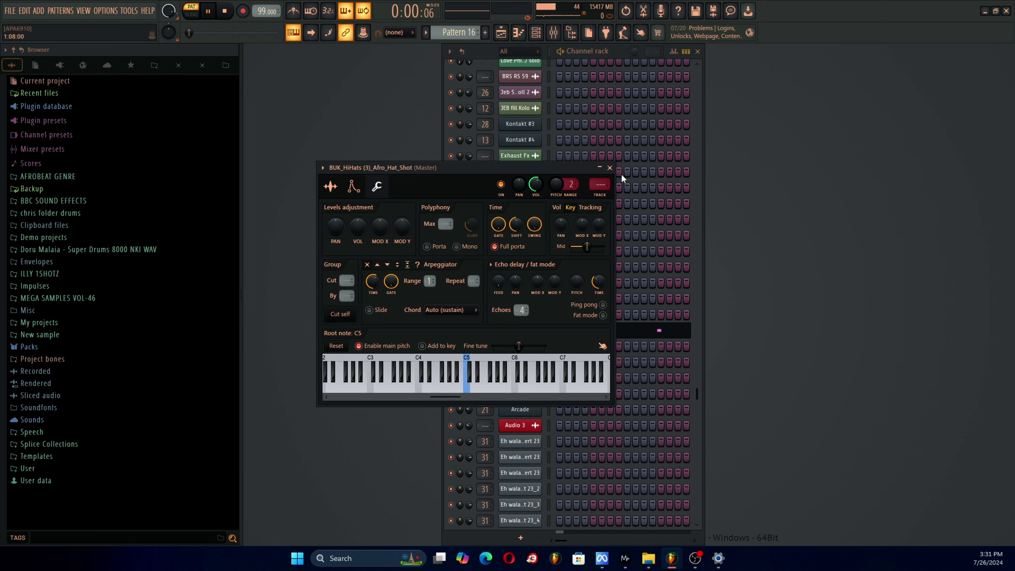
{"action": "left_click", "coordinate": [610, 168]}
{"action": "left_click", "coordinate": [522, 331]}
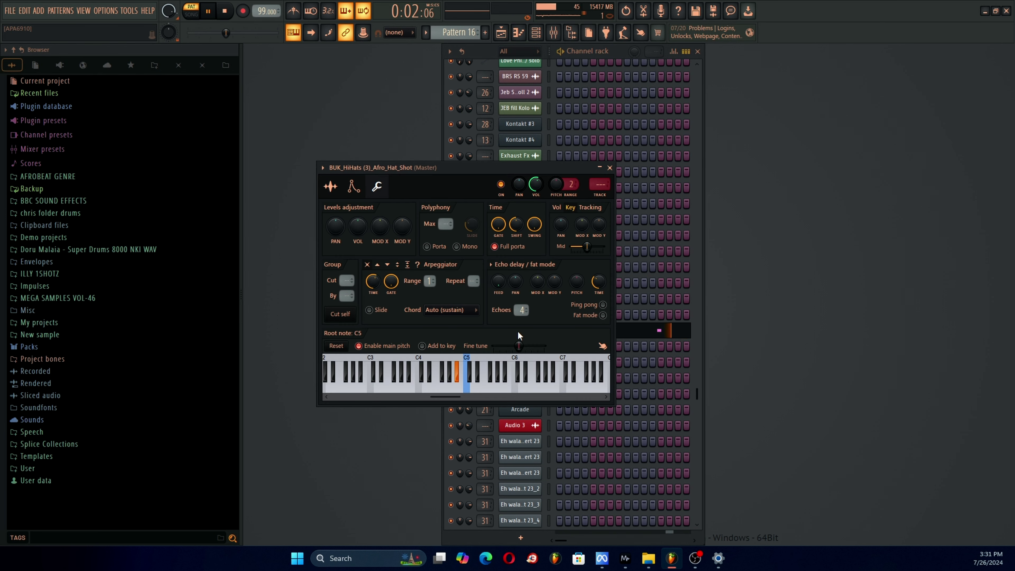
{"action": "key", "text": "ctrl+l"}
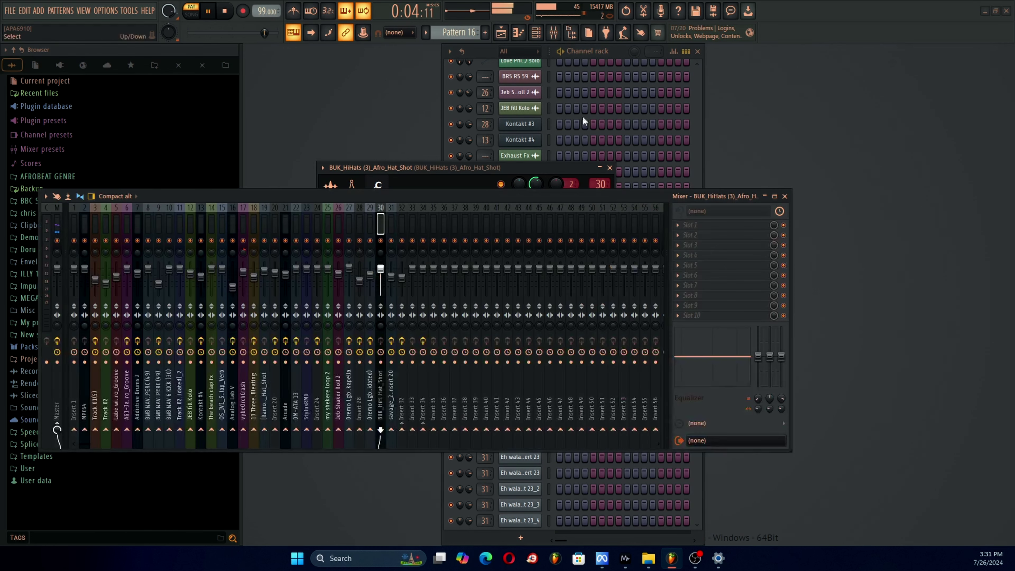
Return to the Playlist, audition the opening bars in song mode, clear the clip selection and stop the playback.
{"action": "key", "text": "F5"}
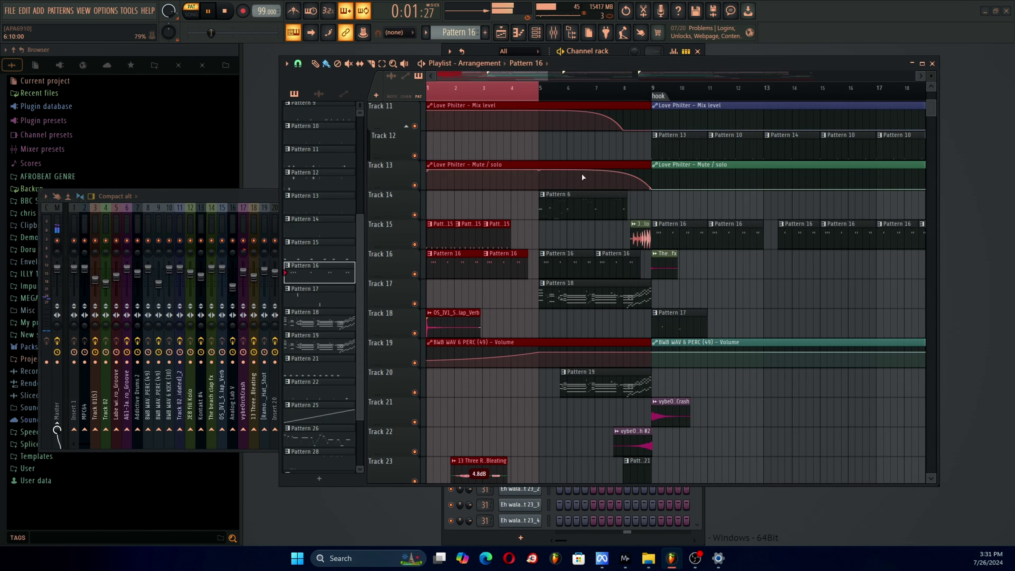
{"action": "left_click", "coordinate": [194, 18]}
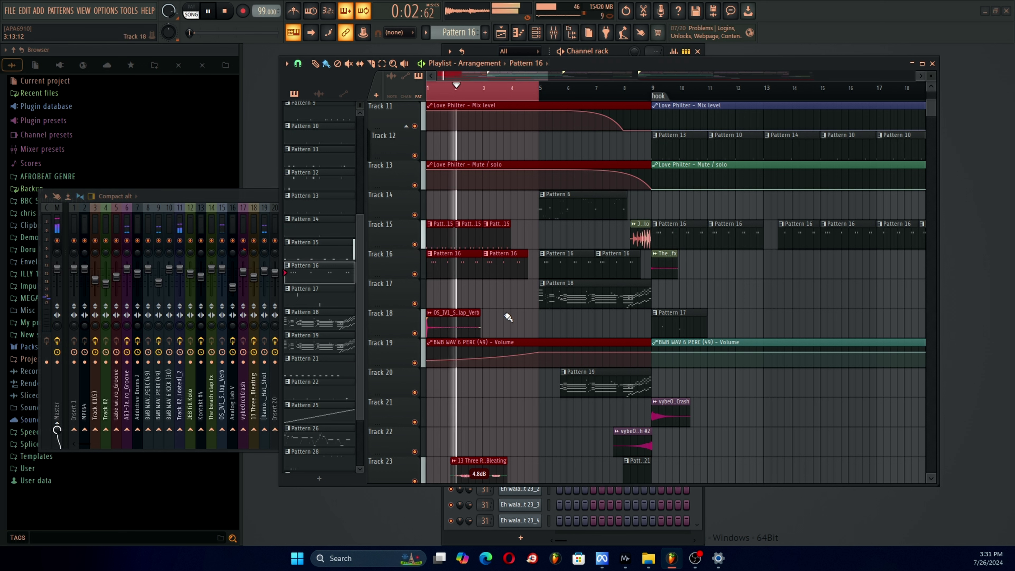
{"action": "left_click", "coordinate": [491, 325]}
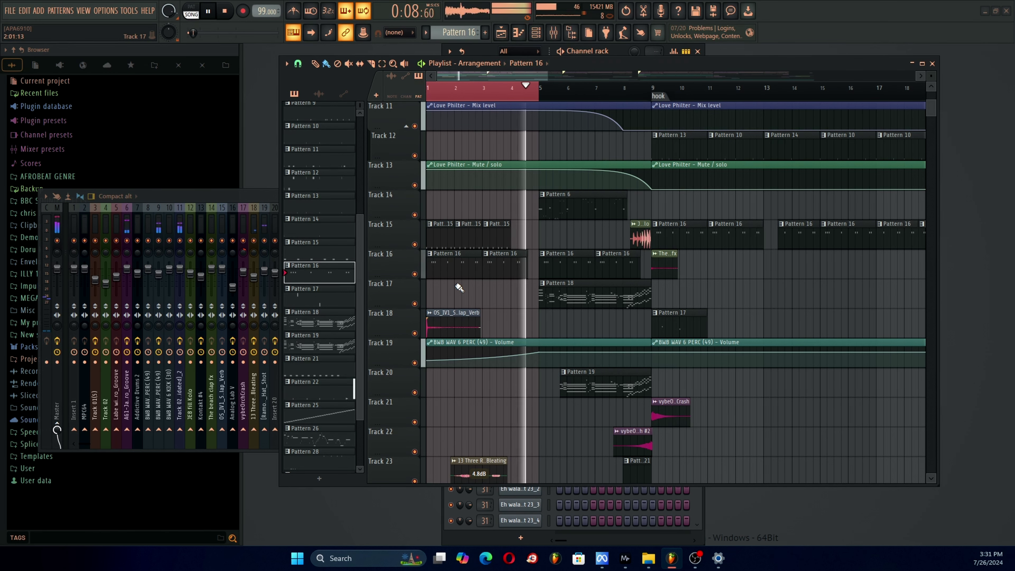
{"action": "scroll", "coordinate": [456, 292], "scroll_direction": "down", "scroll_amount": 6}
{"action": "key", "text": "space"}
{"action": "scroll", "coordinate": [456, 282], "scroll_direction": "up", "scroll_amount": 7}
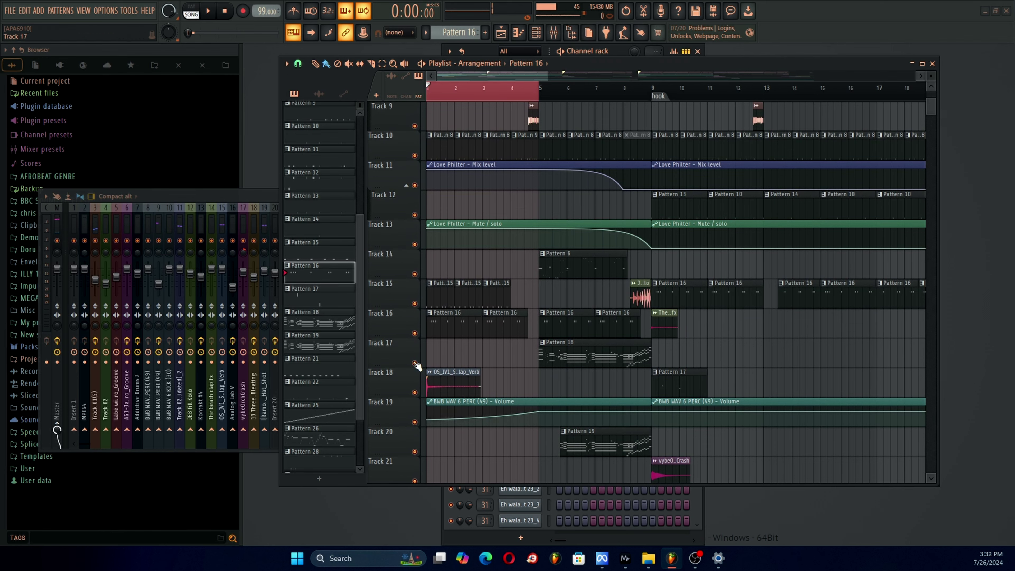
Audition Pattern 8 from Playlist Track 10 on its own and resume playback of the arrangement in song mode.
{"action": "key", "text": "space"}
{"action": "scroll", "coordinate": [441, 295], "scroll_direction": "up", "scroll_amount": 3}
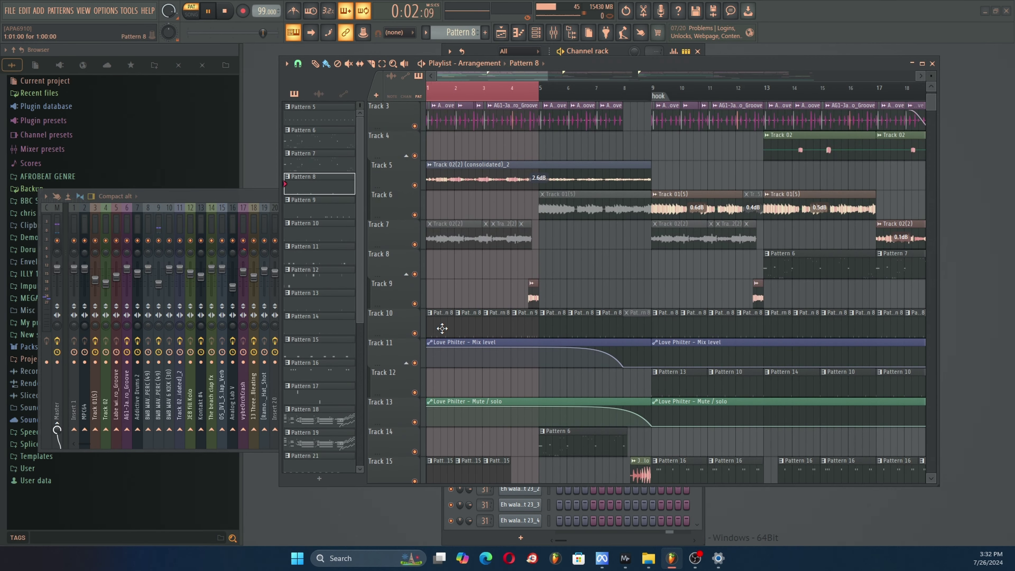
{"action": "left_click_drag", "start_coordinate": [242, 152], "coordinate": [242, 152]}
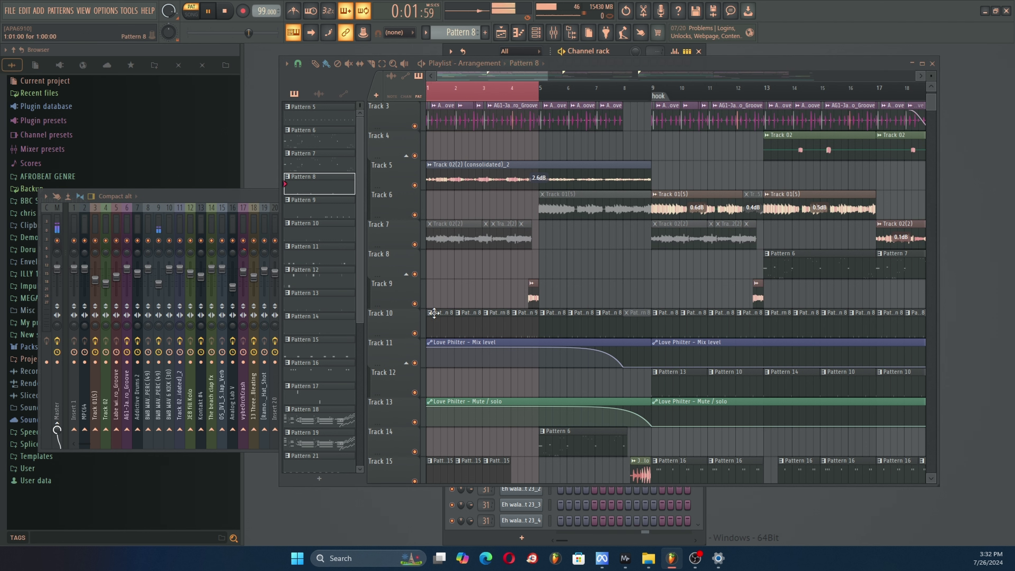
{"action": "scroll", "coordinate": [509, 280], "scroll_direction": "down", "scroll_amount": 5}
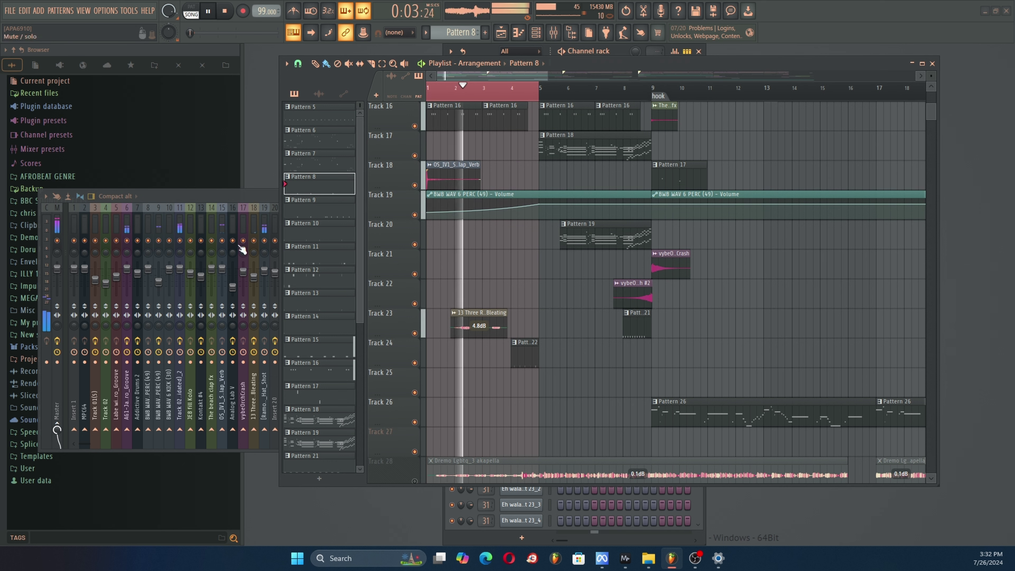
Inspect the BWB WAV 6 PERC (49) mixer track and its volume fader with playback stopped and return to the Playlist.
{"action": "left_click", "coordinate": [158, 234]}
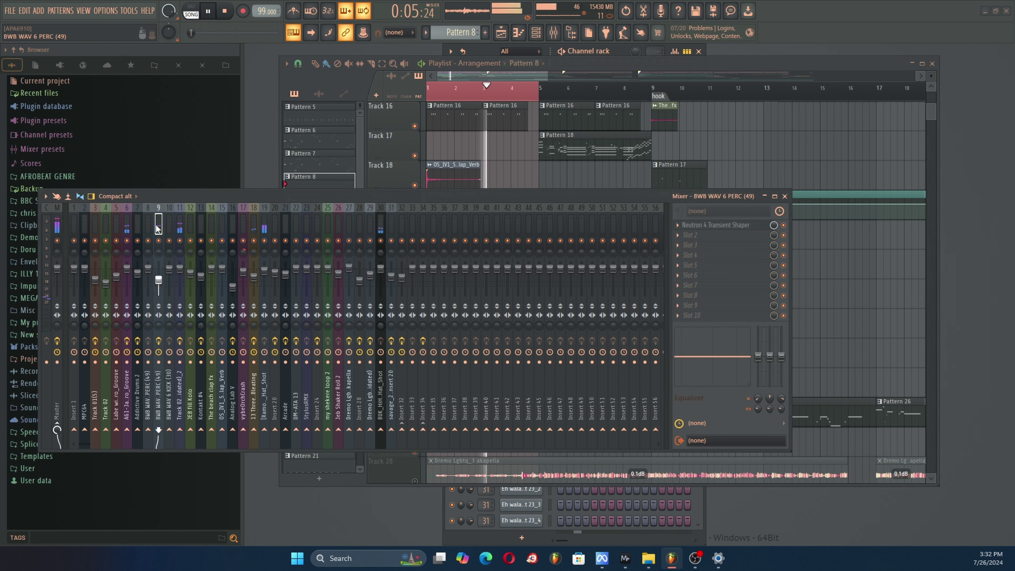
{"action": "key", "text": "space"}
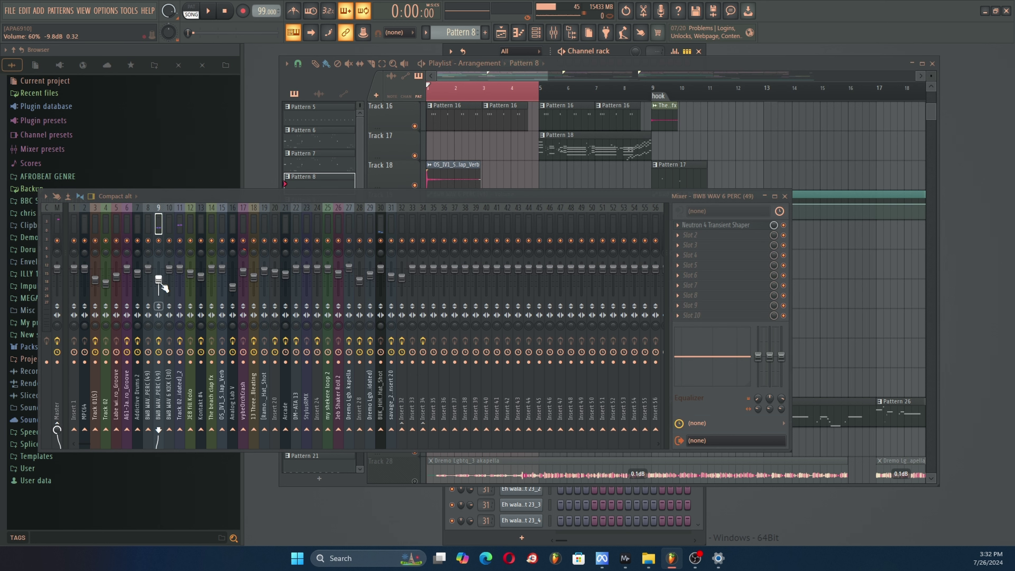
{"action": "left_click", "coordinate": [544, 185]}
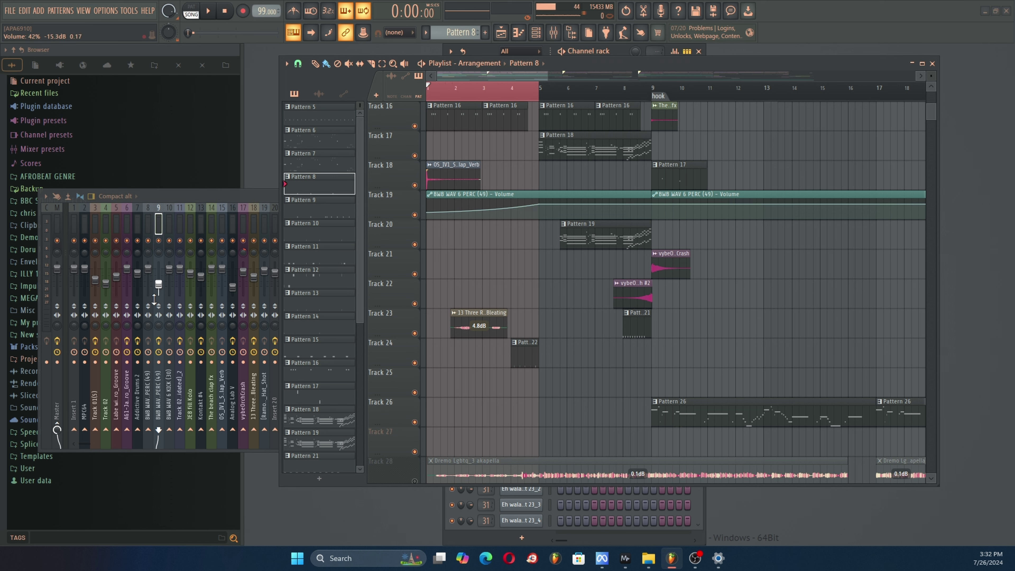
Play the first four bars to follow the BWB WAV 6 PERC (49) volume automation against the other tracks, and stop.
{"action": "key", "text": "space"}
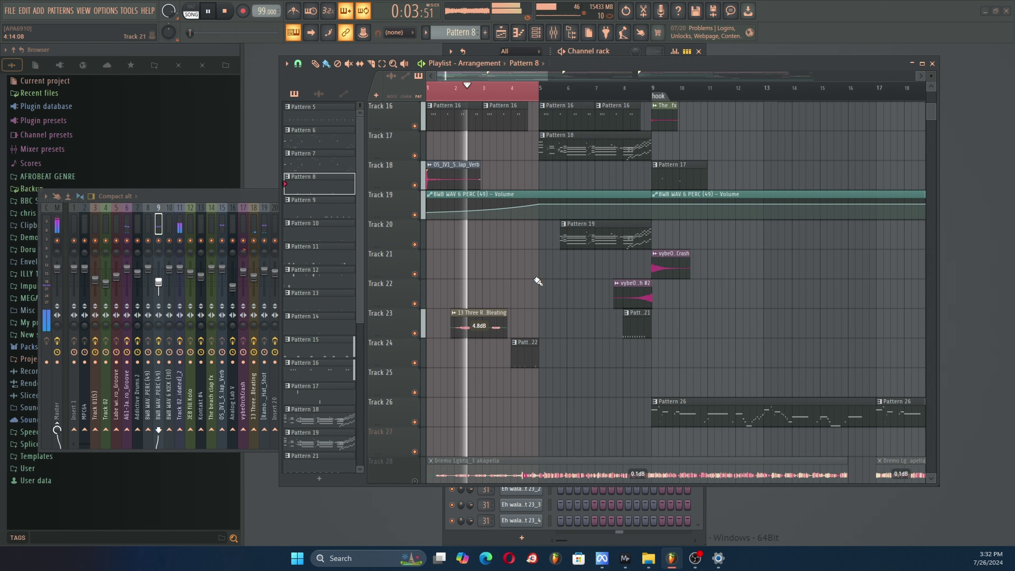
{"action": "scroll", "coordinate": [536, 282], "scroll_direction": "down", "scroll_amount": 2}
{"action": "scroll", "coordinate": [534, 282], "scroll_direction": "down", "scroll_amount": 1}
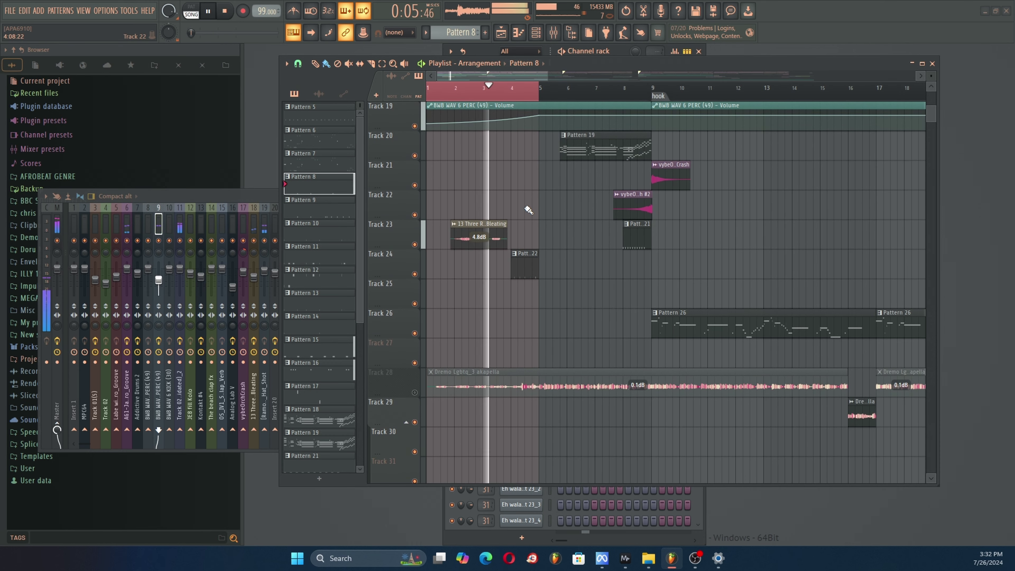
{"action": "scroll", "coordinate": [529, 207], "scroll_direction": "up", "scroll_amount": 7}
{"action": "scroll", "coordinate": [488, 210], "scroll_direction": "up", "scroll_amount": 3}
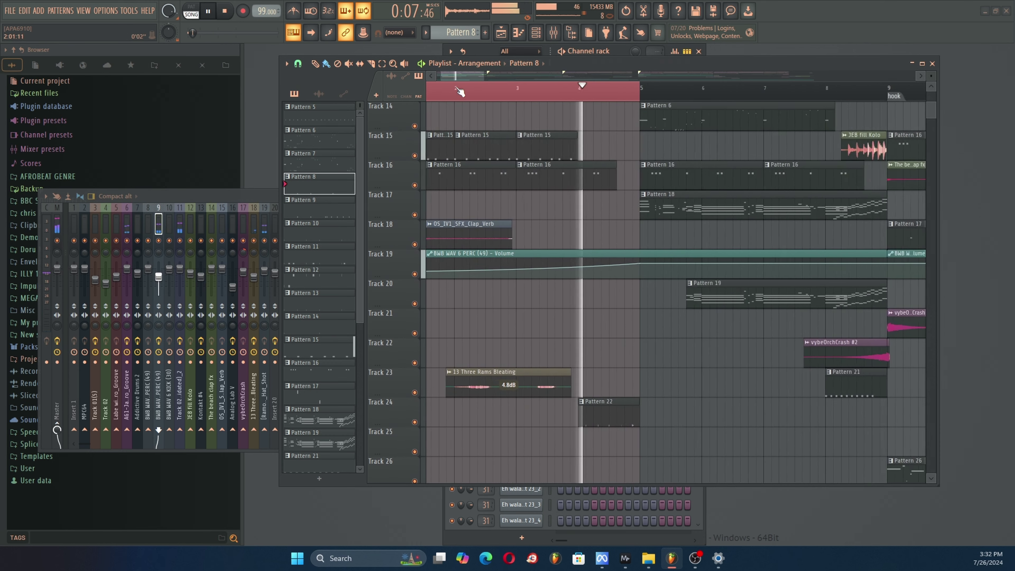
{"action": "scroll", "coordinate": [487, 210], "scroll_direction": "up", "scroll_amount": 11}
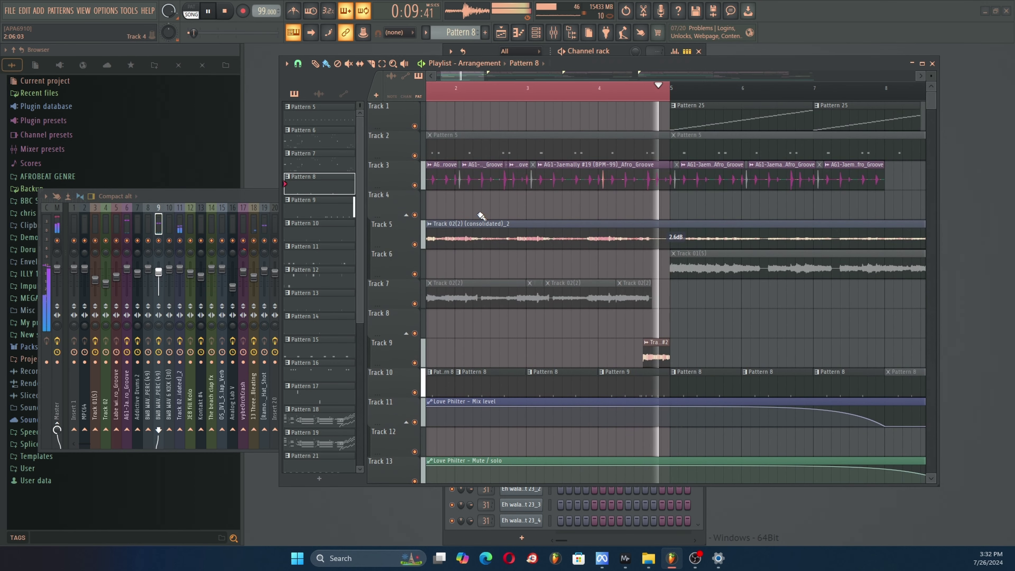
{"action": "key", "text": "space"}
Open the Track 02(2) (consolidated)_2 clip settings from Track 5 and rearrange the windows to reveal its mixer effect.
{"action": "left_click", "coordinate": [487, 230]}
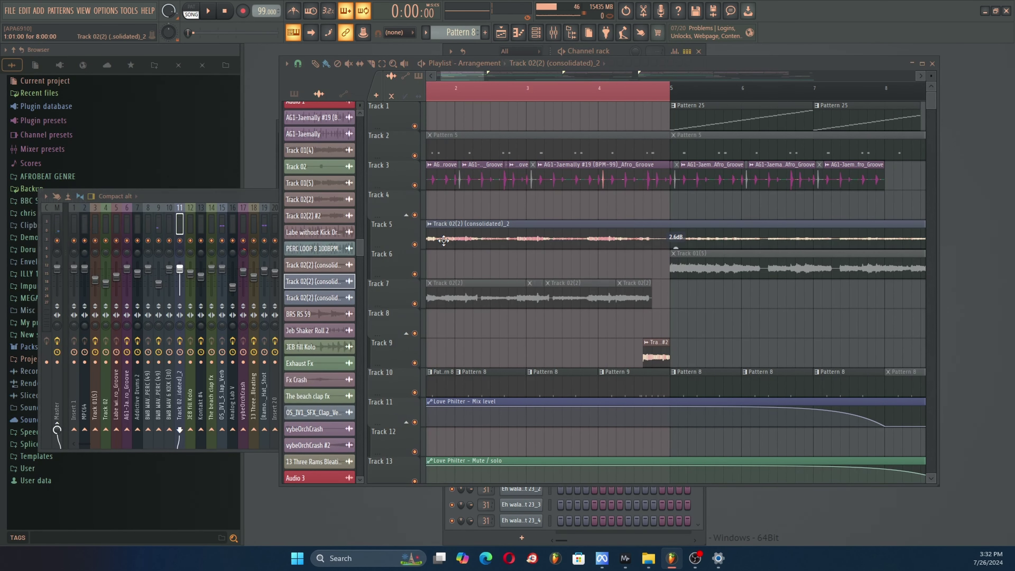
{"action": "left_click_drag", "start_coordinate": [670, 64], "coordinate": [614, 258]}
{"action": "left_click_drag", "start_coordinate": [504, 141], "coordinate": [907, 78]}
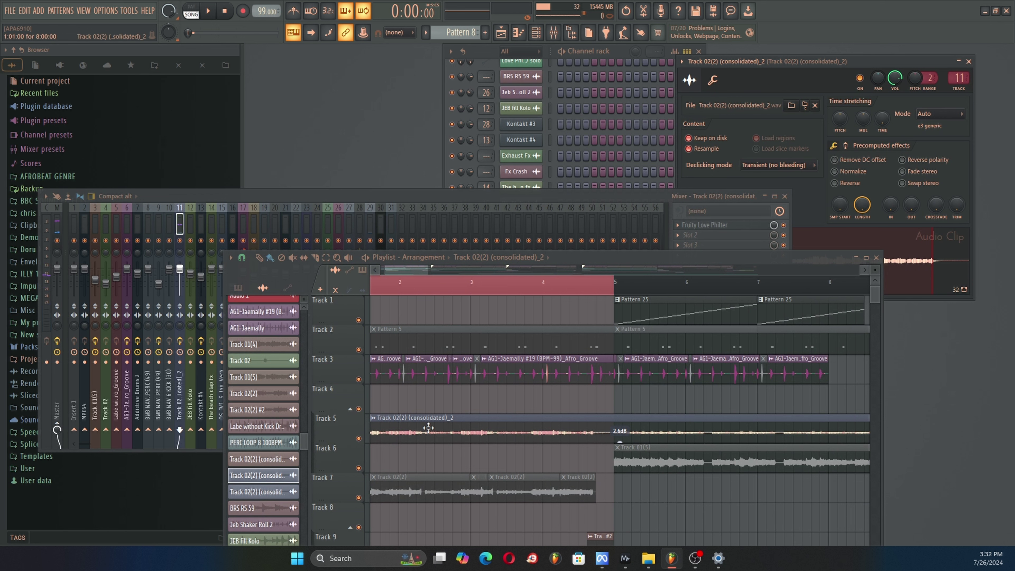
Set the play position to bar 2 and open the 13 Three Rams Bleating clip settings from Track 23, moving the window aside.
{"action": "scroll", "coordinate": [443, 463], "scroll_direction": "down", "scroll_amount": 6}
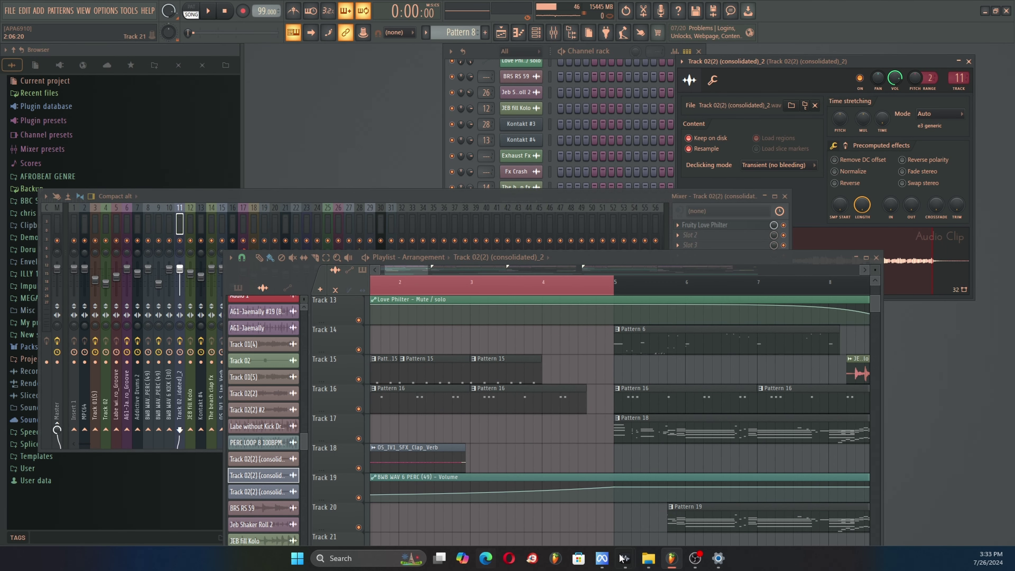
{"action": "scroll", "coordinate": [538, 409], "scroll_direction": "down", "scroll_amount": 3}
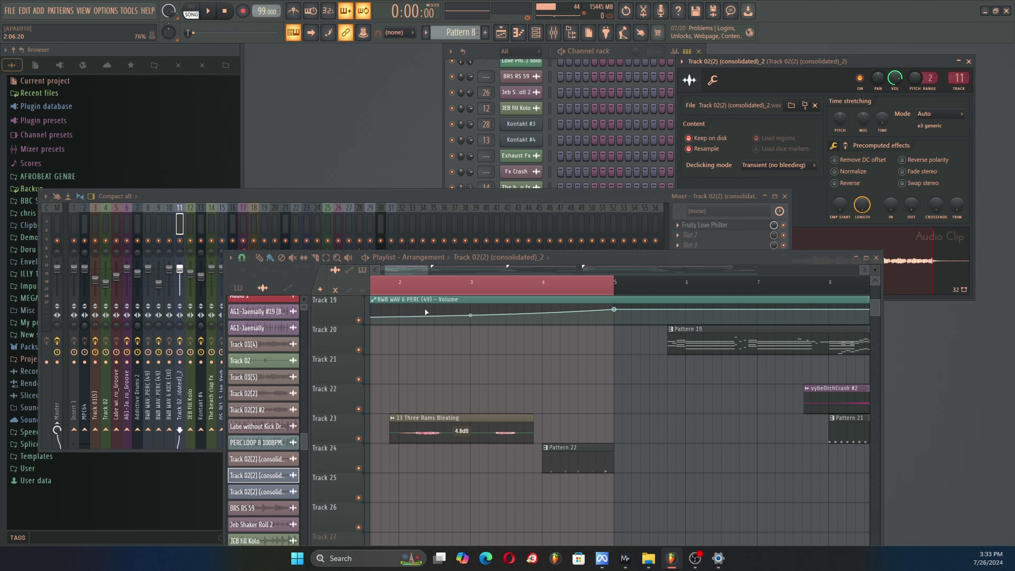
{"action": "left_click_drag", "start_coordinate": [407, 282], "coordinate": [398, 282]}
{"action": "scroll", "coordinate": [436, 440], "scroll_direction": "down", "scroll_amount": 1}
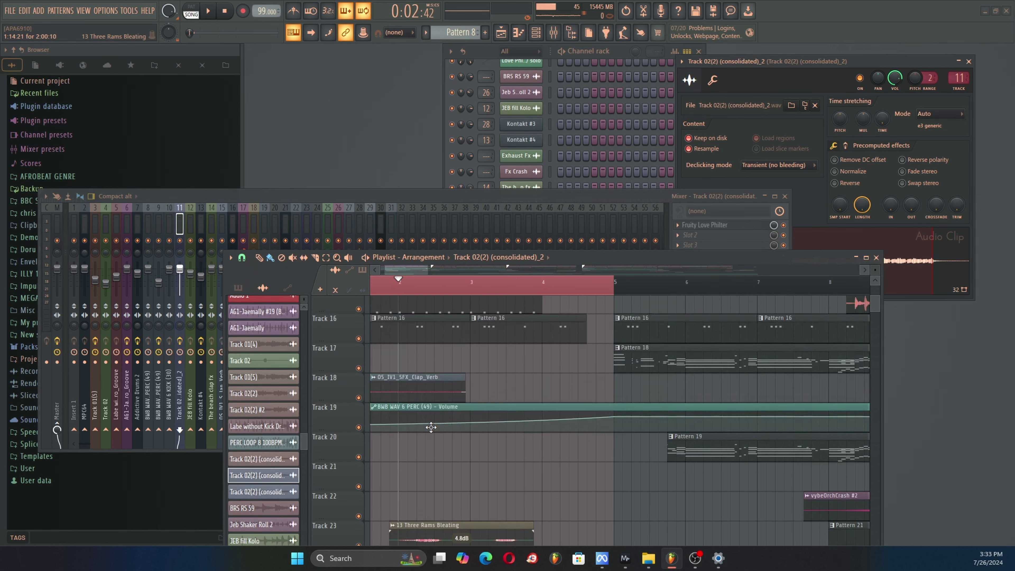
{"action": "left_click", "coordinate": [422, 408]}
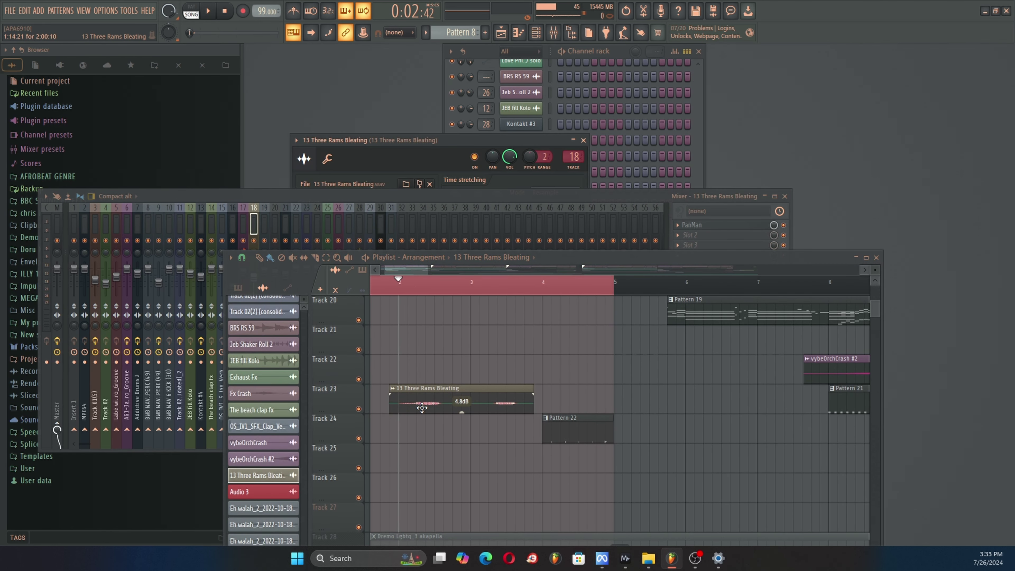
{"action": "left_click_drag", "start_coordinate": [442, 139], "coordinate": [836, 128]}
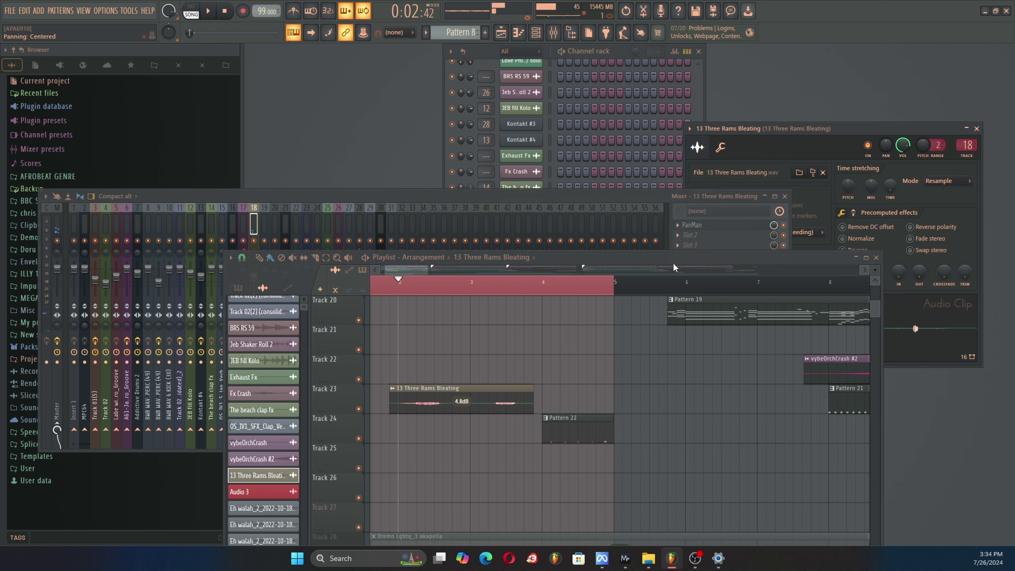
Look back over the Playlist's intro tracks and reopen the Track 02(2) (consolidated)_2 clip settings from Track 5.
{"action": "scroll", "coordinate": [599, 396], "scroll_direction": "down", "scroll_amount": 2}
{"action": "scroll", "coordinate": [600, 396], "scroll_direction": "up", "scroll_amount": 5}
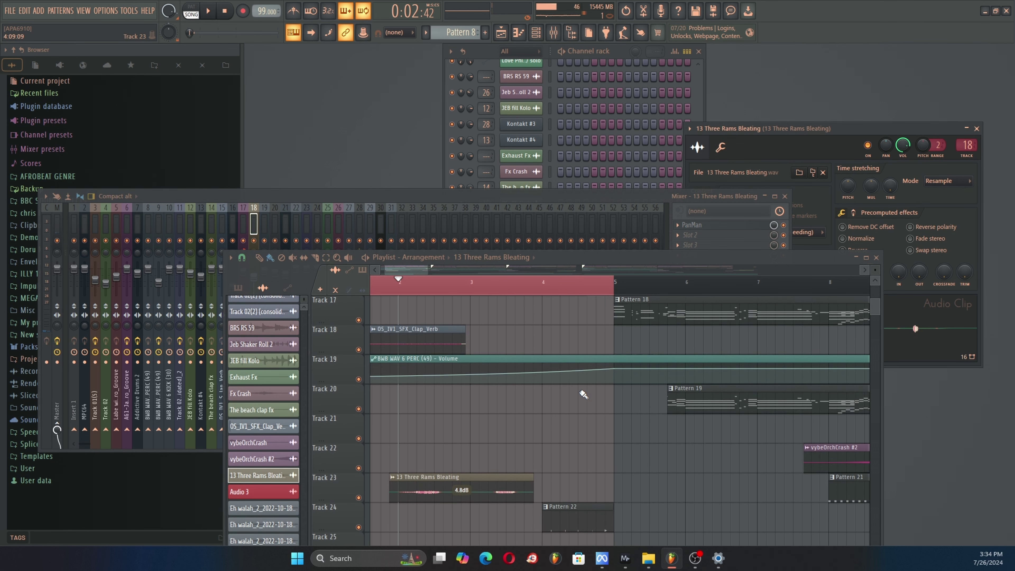
{"action": "scroll", "coordinate": [491, 350], "scroll_direction": "up", "scroll_amount": 12}
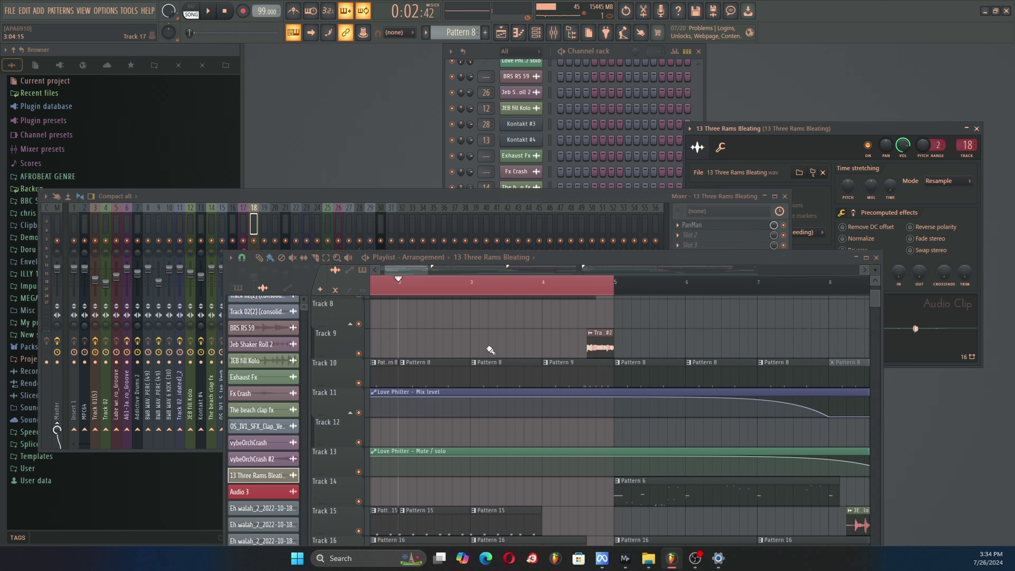
{"action": "scroll", "coordinate": [488, 359], "scroll_direction": "up", "scroll_amount": 2}
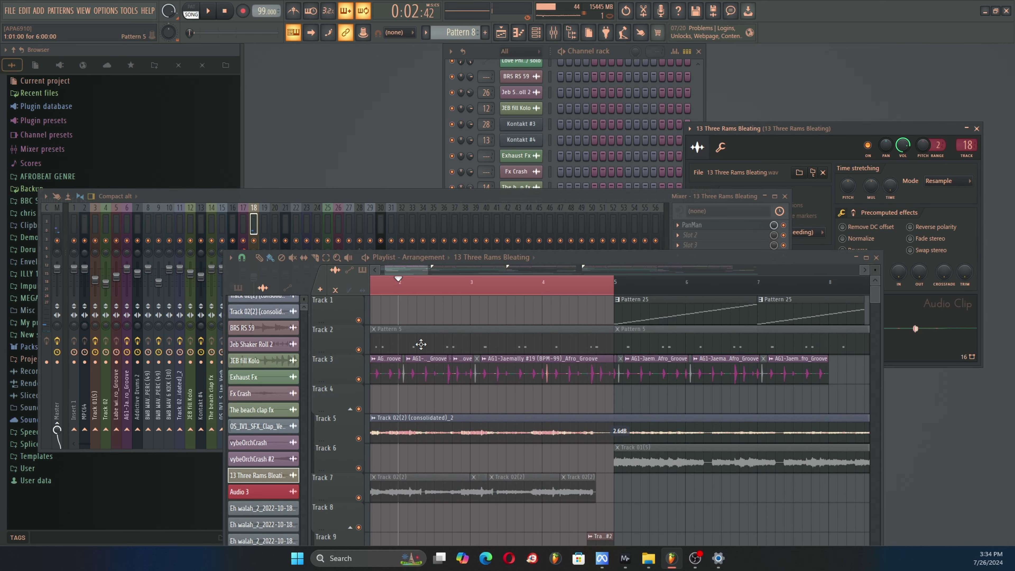
{"action": "scroll", "coordinate": [437, 323], "scroll_direction": "down", "scroll_amount": 5}
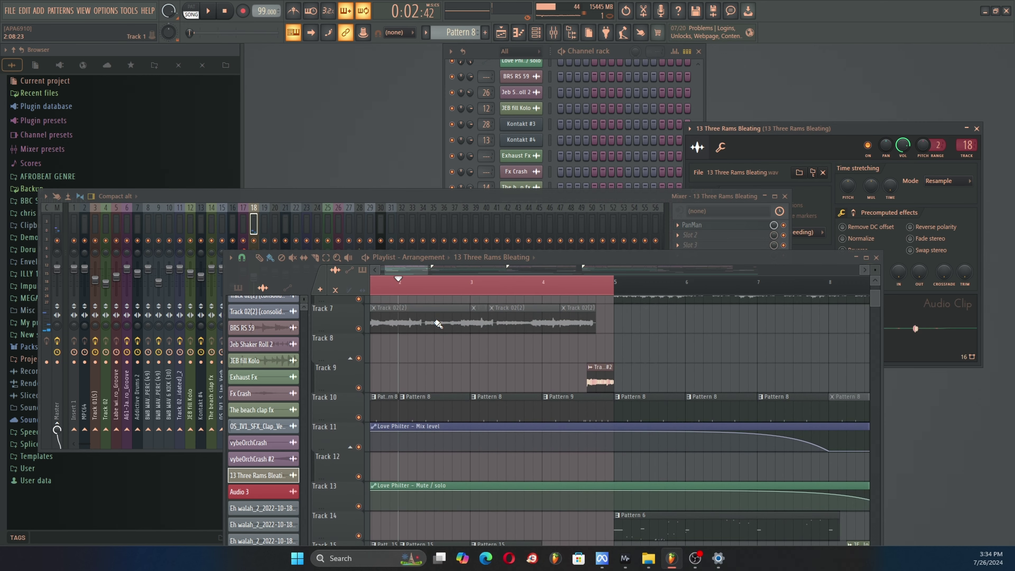
{"action": "scroll", "coordinate": [421, 342], "scroll_direction": "up", "scroll_amount": 2}
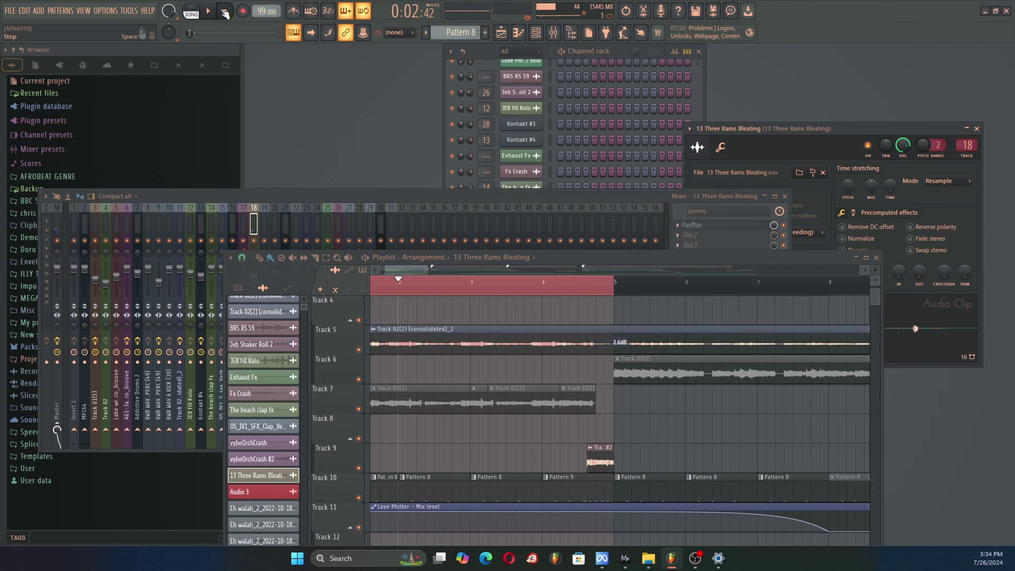
{"action": "double_click", "coordinate": [453, 328]}
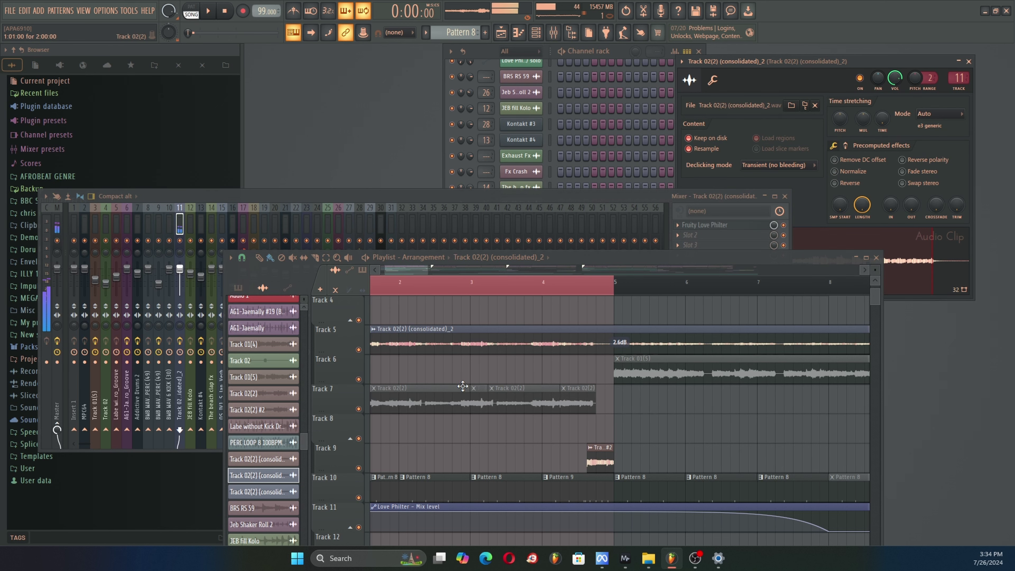
Play the intro from its start while looking over the Playlist tracks and Love Philter automation past bar 5, and stop.
{"action": "scroll", "coordinate": [463, 386], "scroll_direction": "down", "scroll_amount": 2}
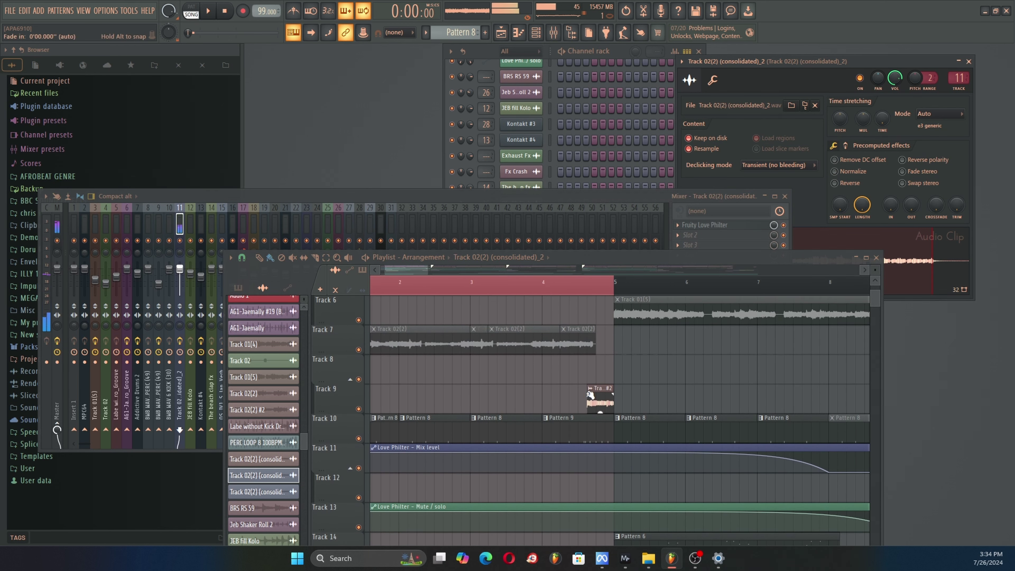
{"action": "scroll", "coordinate": [593, 396], "scroll_direction": "up", "scroll_amount": 3}
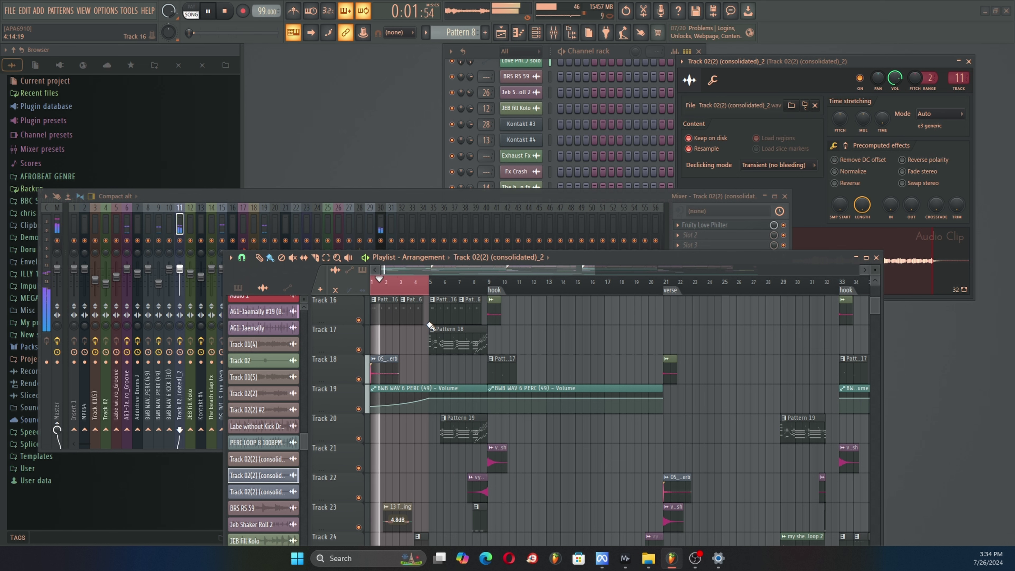
{"action": "scroll", "coordinate": [407, 295], "scroll_direction": "up", "scroll_amount": 3}
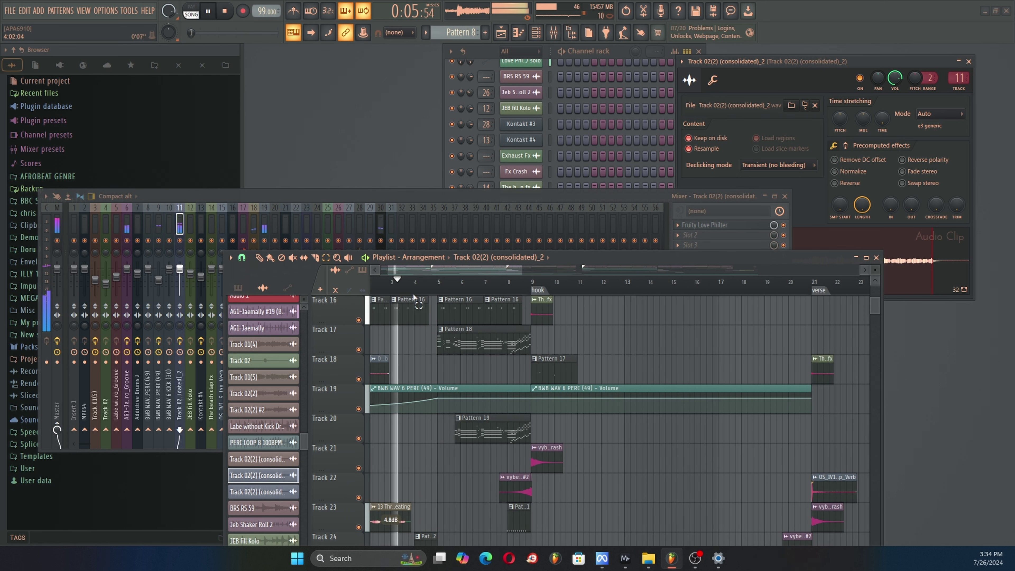
{"action": "scroll", "coordinate": [437, 362], "scroll_direction": "up", "scroll_amount": 11}
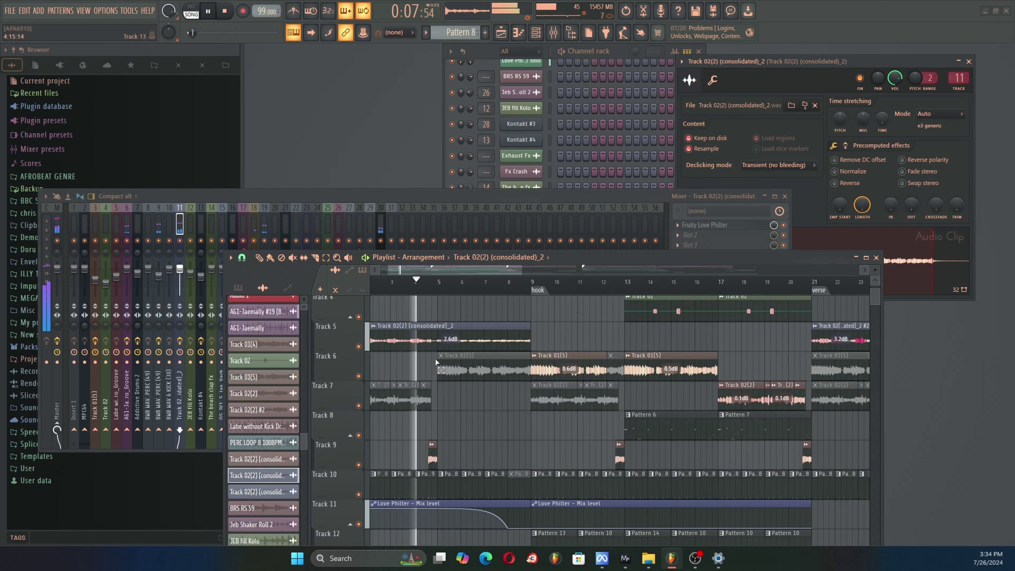
{"action": "scroll", "coordinate": [436, 361], "scroll_direction": "down", "scroll_amount": 3}
{"action": "scroll", "coordinate": [386, 282], "scroll_direction": "up", "scroll_amount": 4}
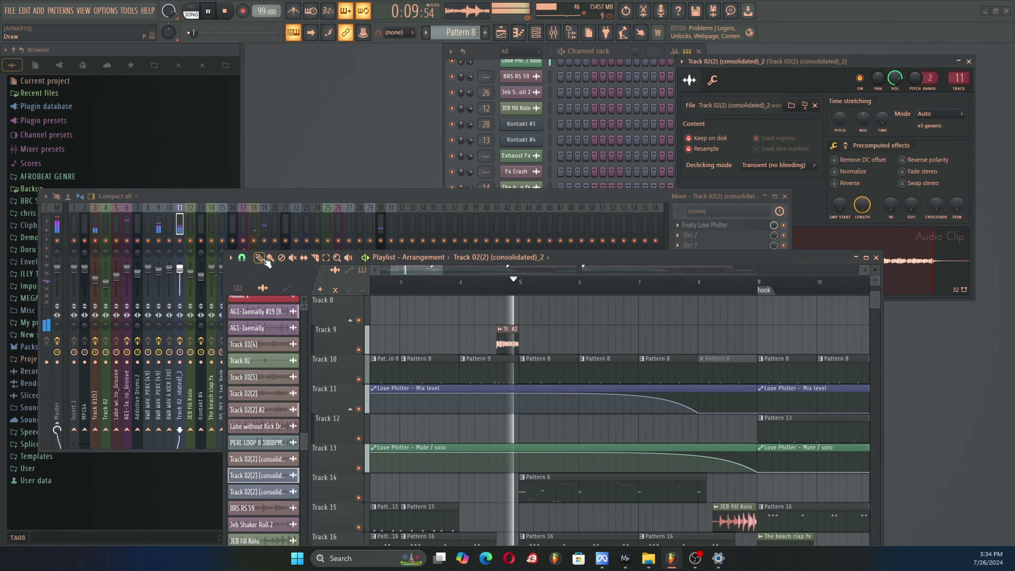
{"action": "scroll", "coordinate": [585, 378], "scroll_direction": "down", "scroll_amount": 6}
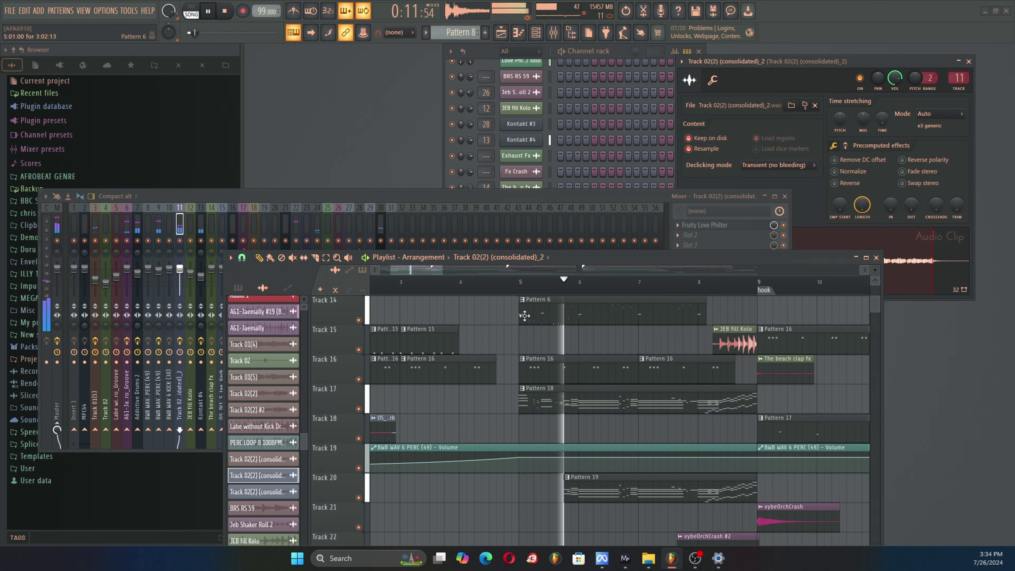
{"action": "scroll", "coordinate": [483, 284], "scroll_direction": "down", "scroll_amount": 4}
{"action": "key", "text": "space"}
Select bars 5 to 8 in the Playlist and open Pattern 18 from Track 17 in the piano roll.
{"action": "left_click_drag", "start_coordinate": [481, 285], "coordinate": [586, 406]}
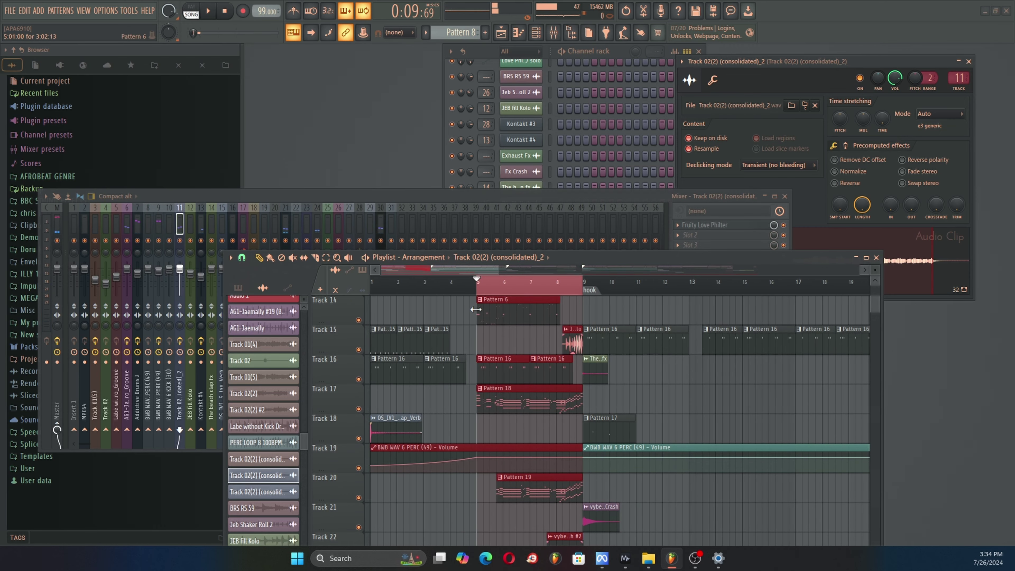
{"action": "scroll", "coordinate": [479, 319], "scroll_direction": "down", "scroll_amount": 5}
{"action": "scroll", "coordinate": [485, 340], "scroll_direction": "up", "scroll_amount": 3}
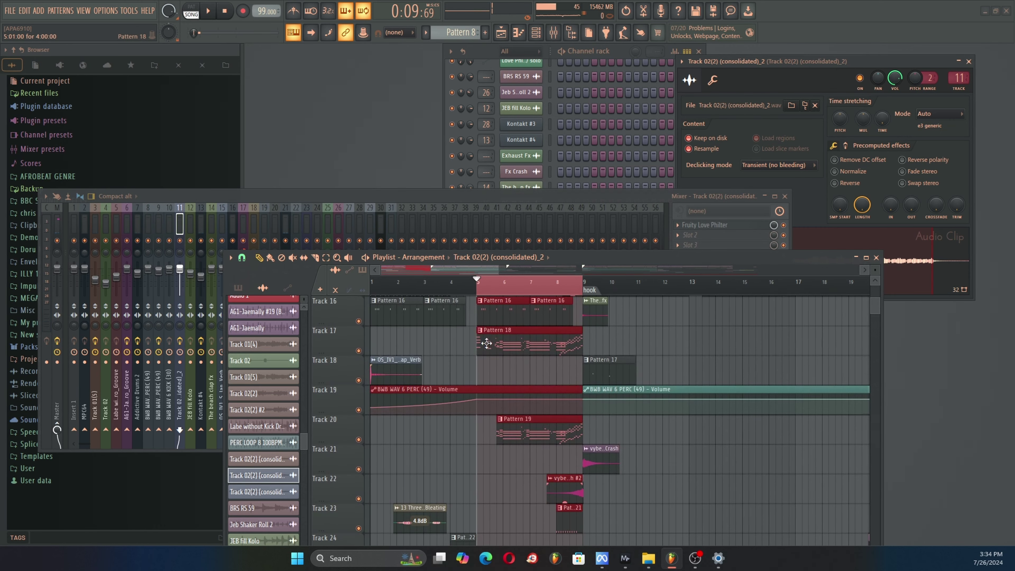
{"action": "double_click", "coordinate": [486, 343]}
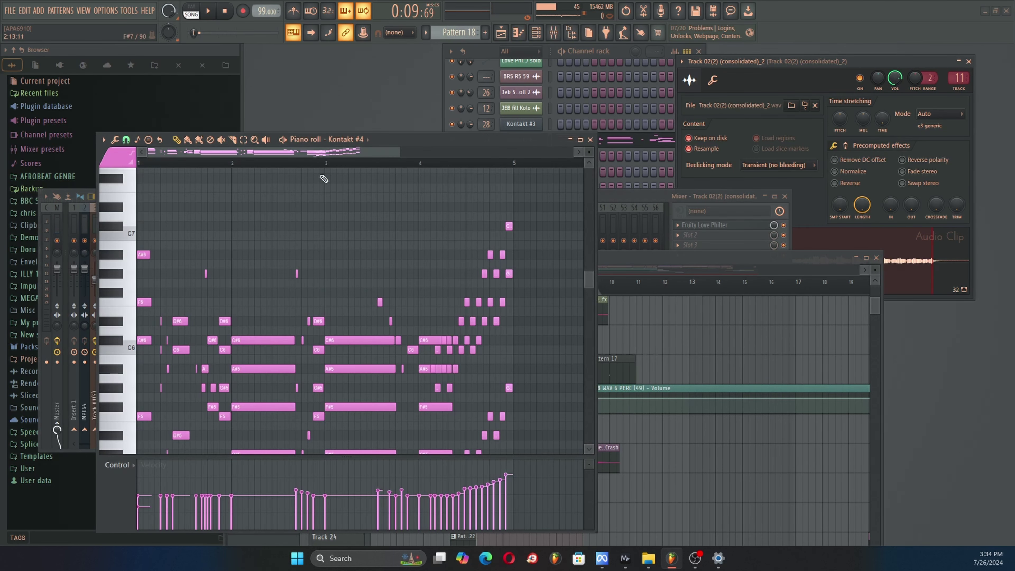
Play Pattern 18 by itself to follow the Kontakt #4 notes in the piano roll, and close the roll.
{"action": "left_click", "coordinate": [211, 15]}
{"action": "scroll", "coordinate": [295, 266], "scroll_direction": "down", "scroll_amount": 3}
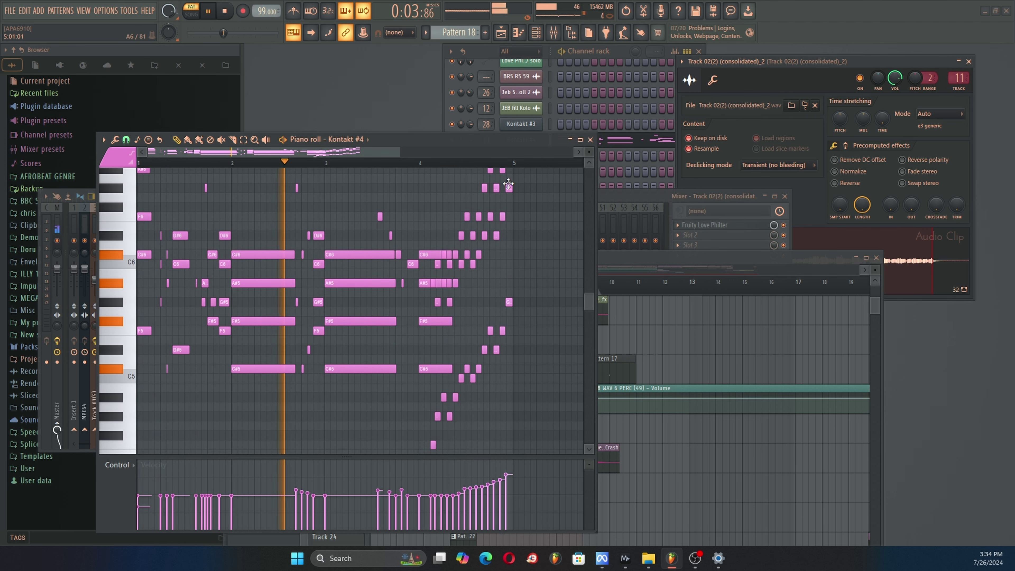
{"action": "scroll", "coordinate": [478, 254], "scroll_direction": "up", "scroll_amount": 3}
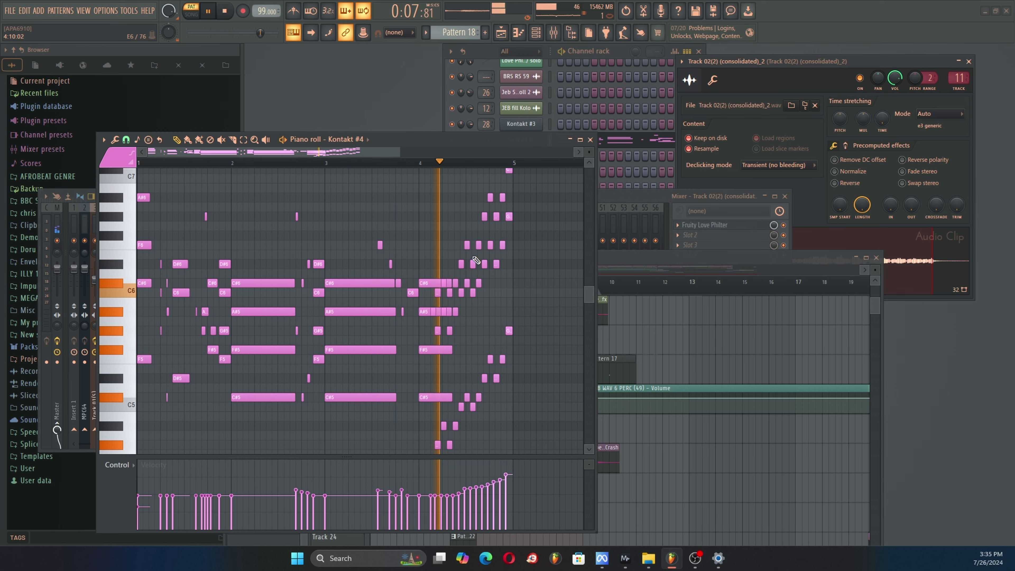
{"action": "scroll", "coordinate": [476, 260], "scroll_direction": "down", "scroll_amount": 6}
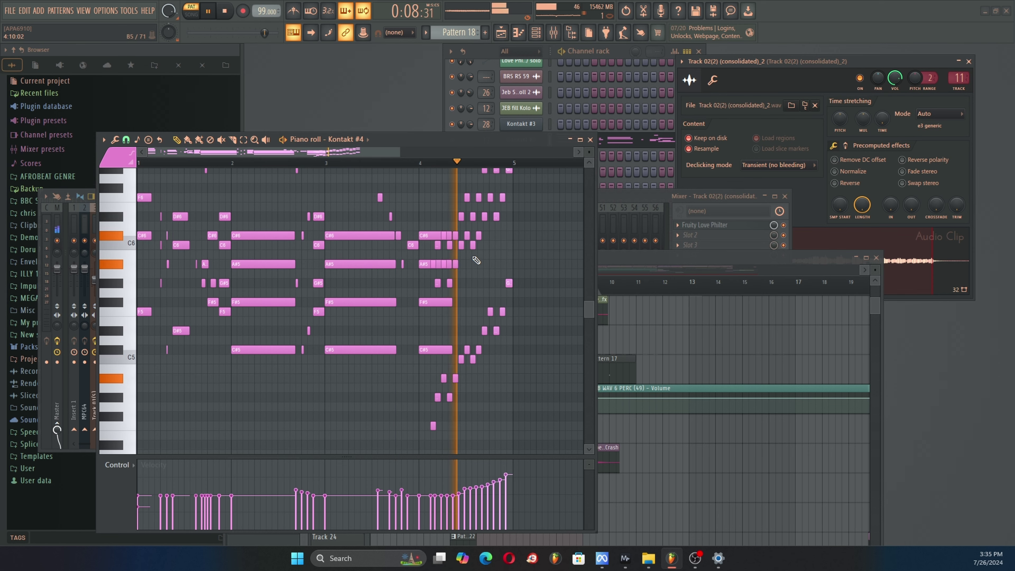
{"action": "left_click", "coordinate": [590, 140]}
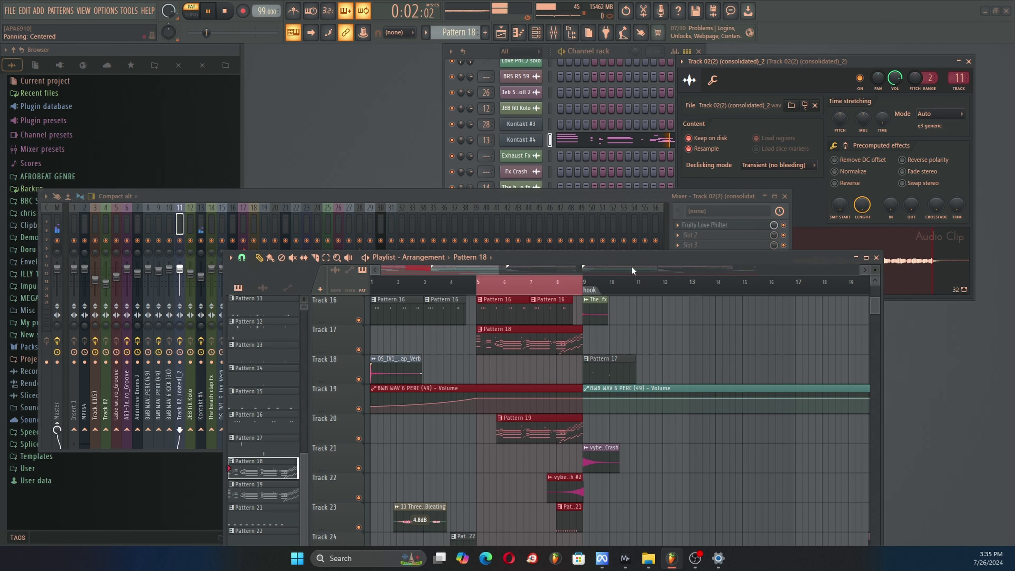
View Pattern 19's Analog Lab V notes from Track 20, and open Pattern 18's Kontakt #4 instrument.
{"action": "double_click", "coordinate": [527, 431]}
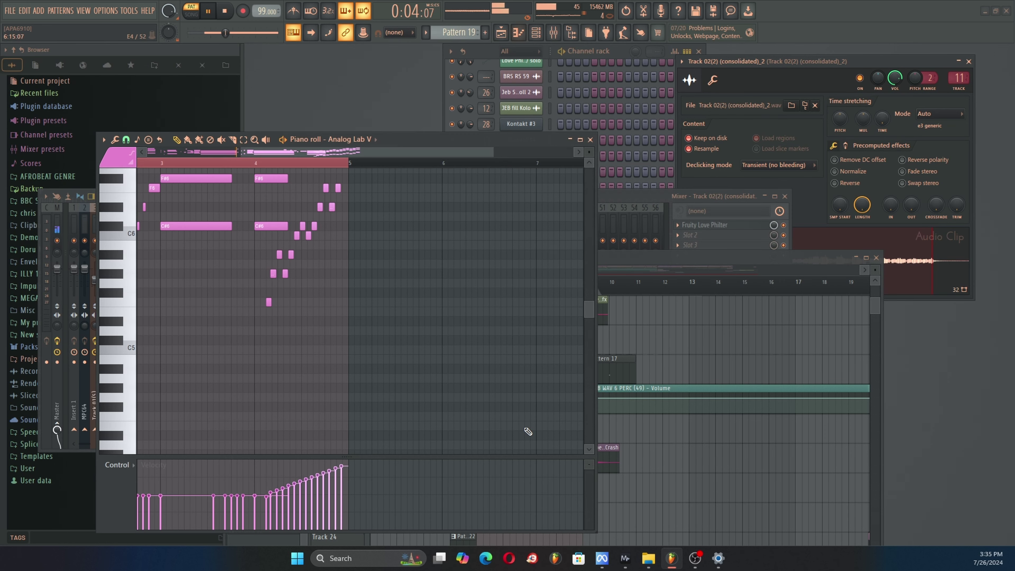
{"action": "left_click", "coordinate": [590, 140]}
{"action": "left_click", "coordinate": [531, 342]}
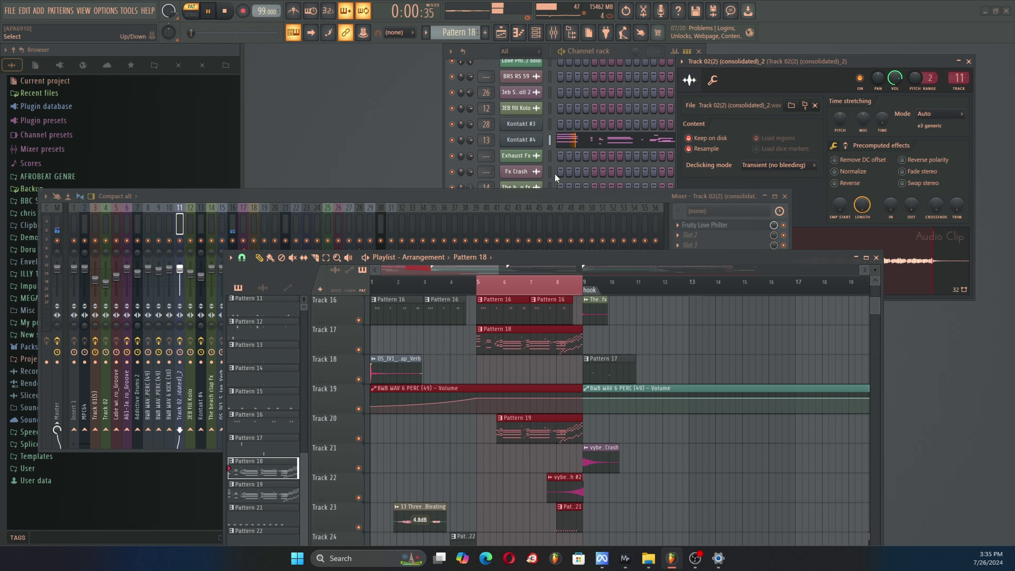
{"action": "left_click", "coordinate": [534, 141]}
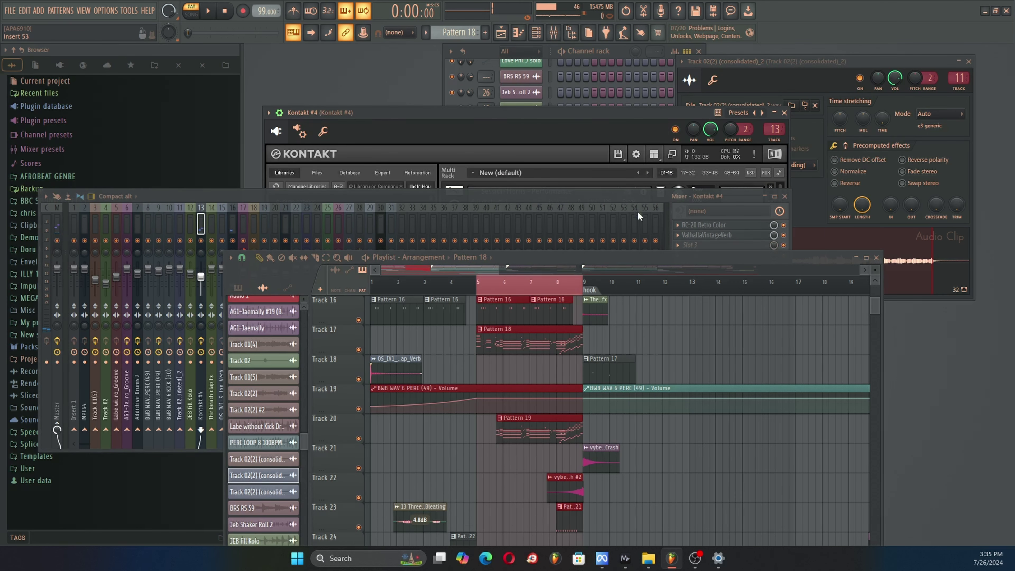
Move the Playlist window up to select Pattern 19 on Track 20, and close the Kontakt #4 instrument.
{"action": "left_click_drag", "start_coordinate": [610, 259], "coordinate": [589, 186]}
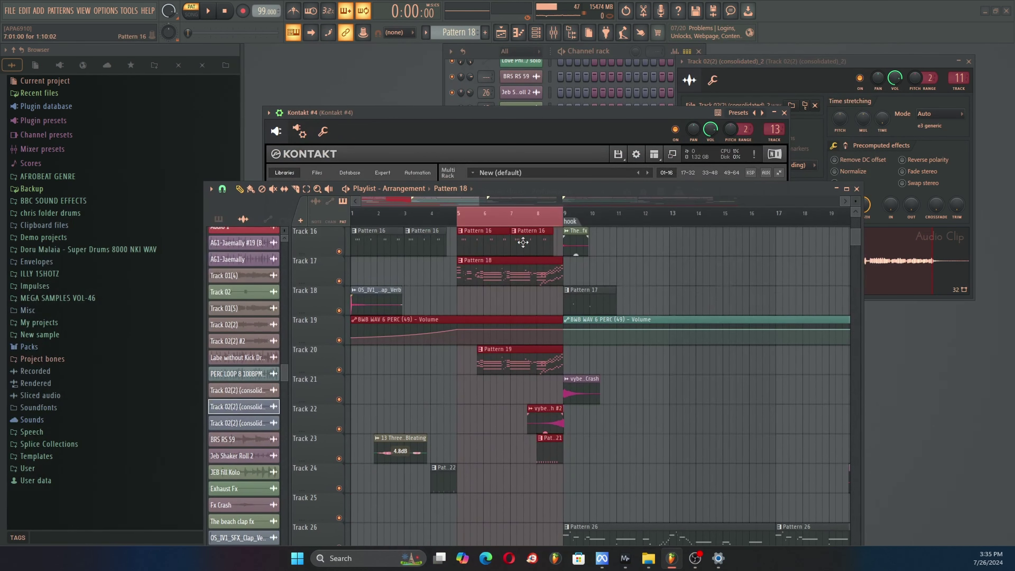
{"action": "left_click", "coordinate": [527, 357]}
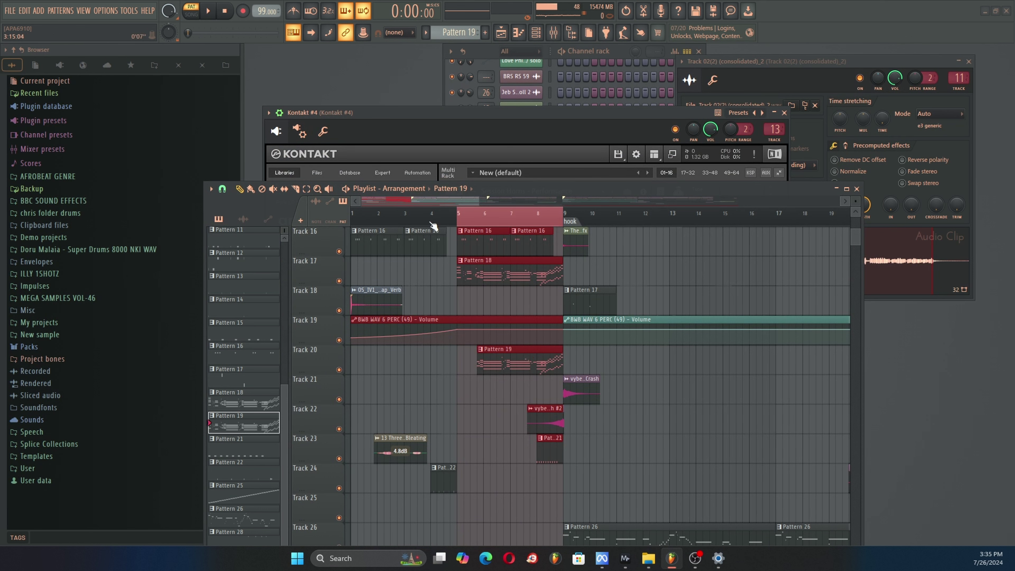
{"action": "left_click", "coordinate": [784, 113]}
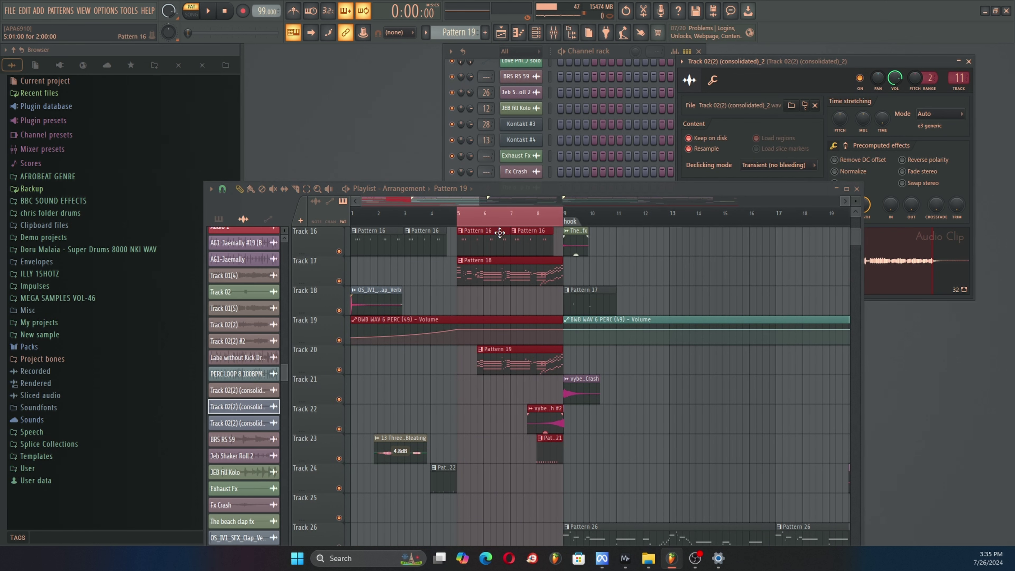
Play bars 5 to 8 in song mode to follow the section's patterns and automation across the tracks, and stop.
{"action": "key", "text": "l"}
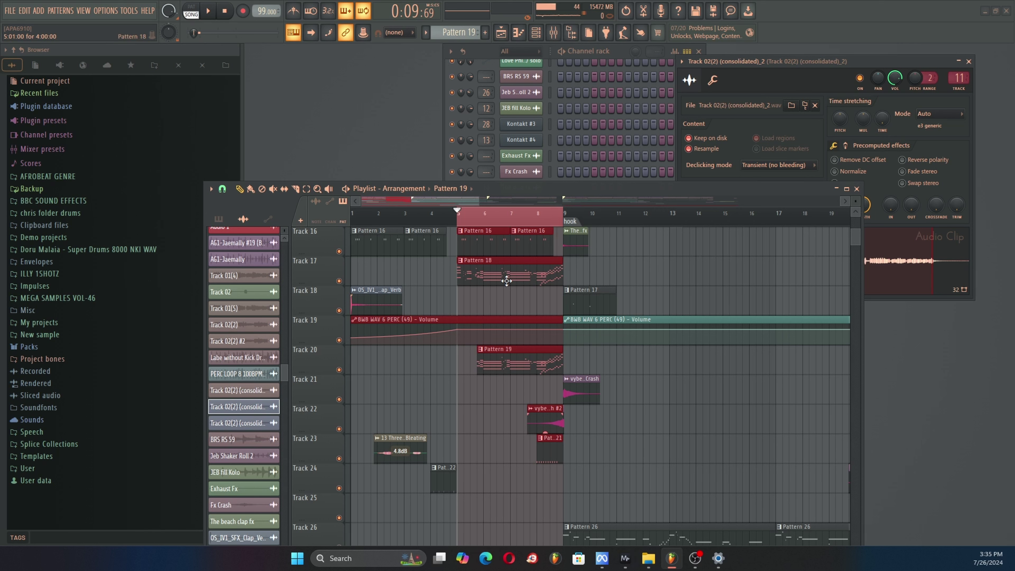
{"action": "key", "text": "space"}
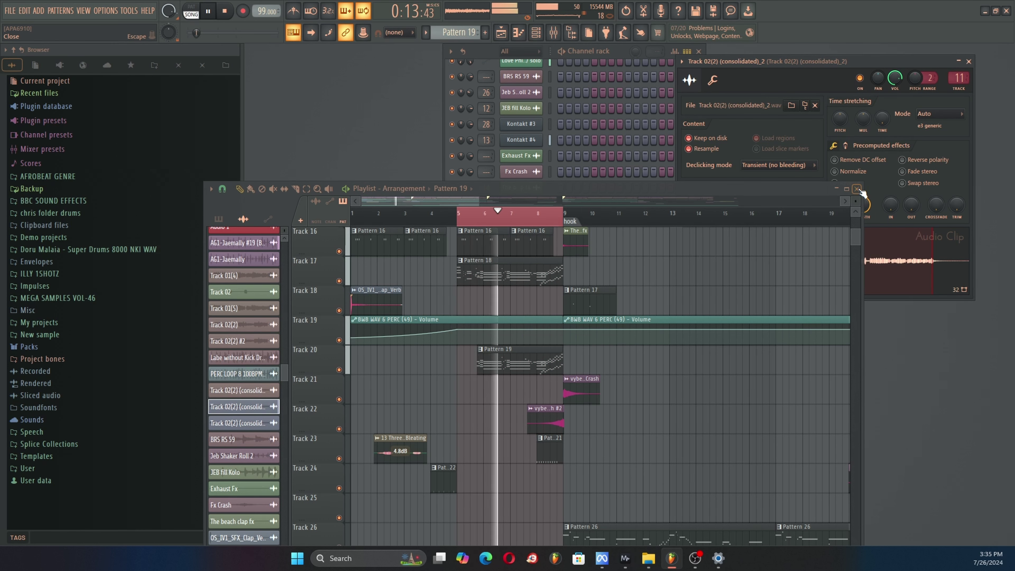
{"action": "scroll", "coordinate": [483, 323], "scroll_direction": "up", "scroll_amount": 4}
{"action": "scroll", "coordinate": [483, 323], "scroll_direction": "up", "scroll_amount": 1}
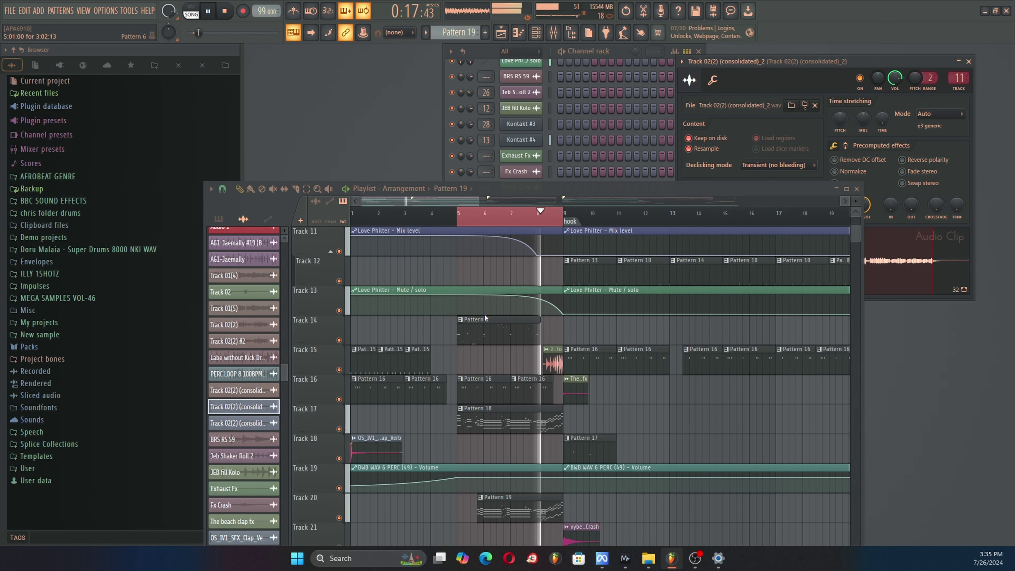
{"action": "scroll", "coordinate": [481, 225], "scroll_direction": "up", "scroll_amount": 3}
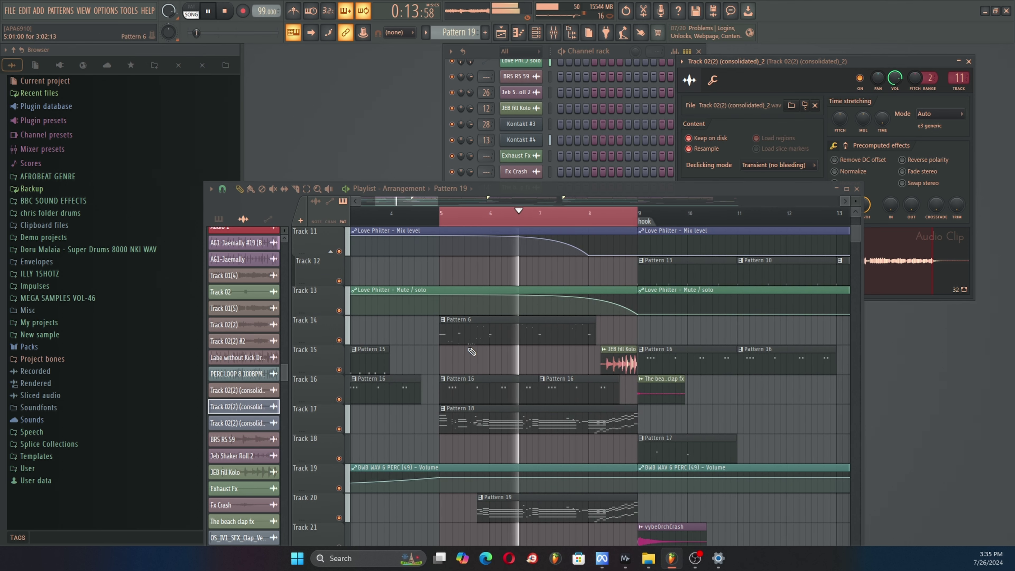
{"action": "key", "text": "space"}
Open Pattern 25 from Track 1 in the piano roll, play its StylusRMX notes by themselves, and close the roll.
{"action": "scroll", "coordinate": [506, 337], "scroll_direction": "up", "scroll_amount": 9}
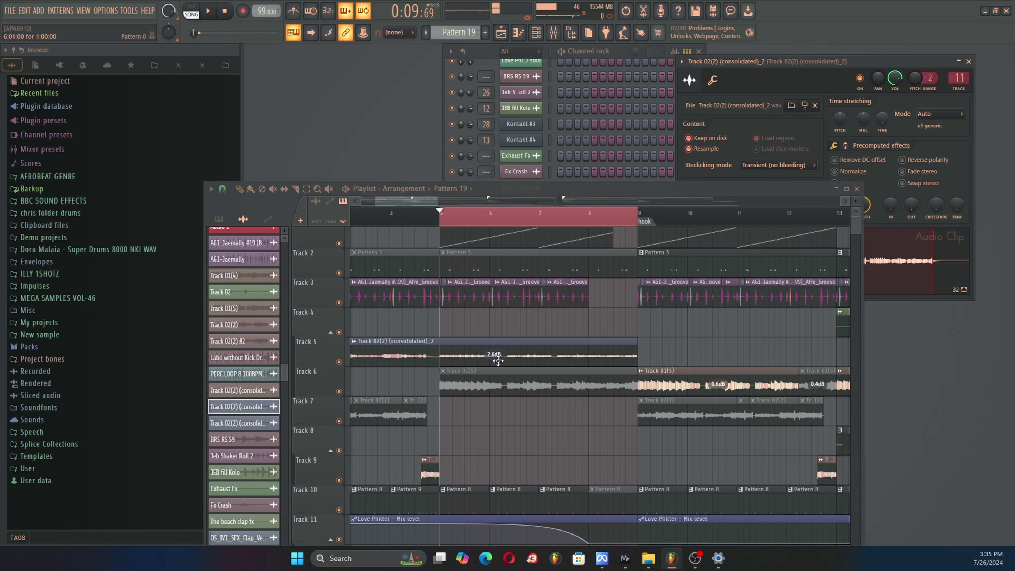
{"action": "scroll", "coordinate": [498, 360], "scroll_direction": "up", "scroll_amount": 1}
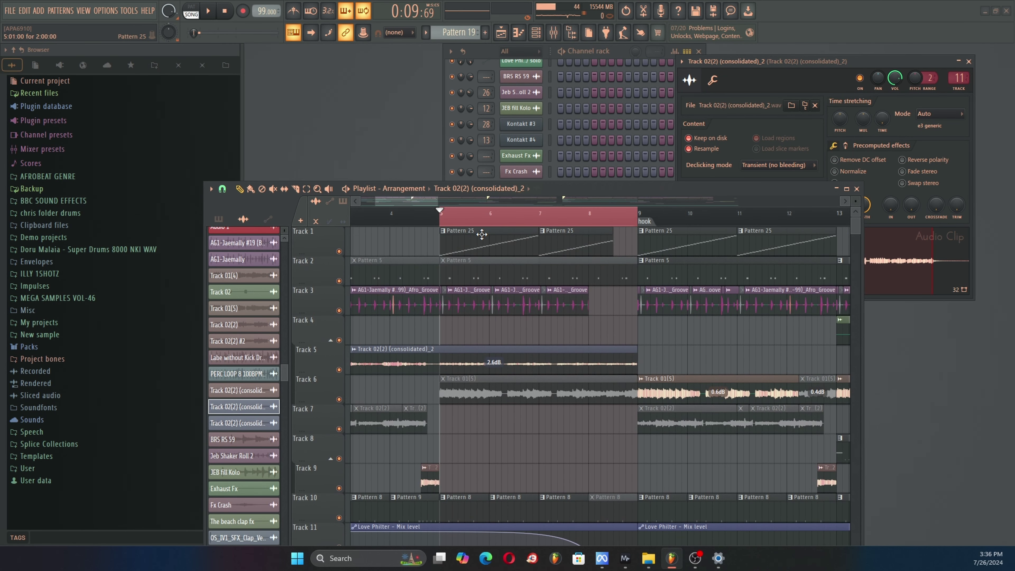
{"action": "double_click", "coordinate": [486, 238]}
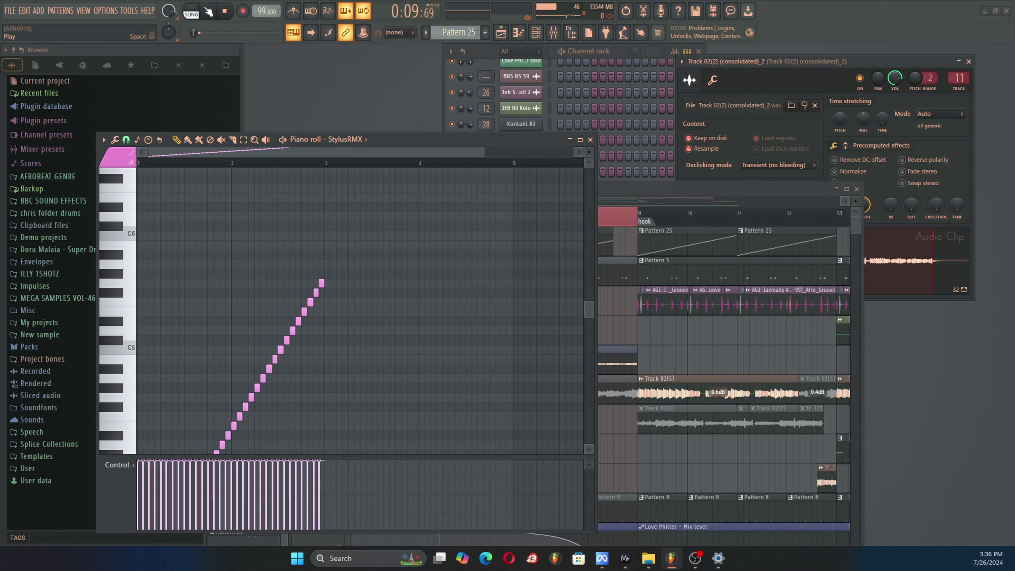
{"action": "left_click", "coordinate": [207, 11]}
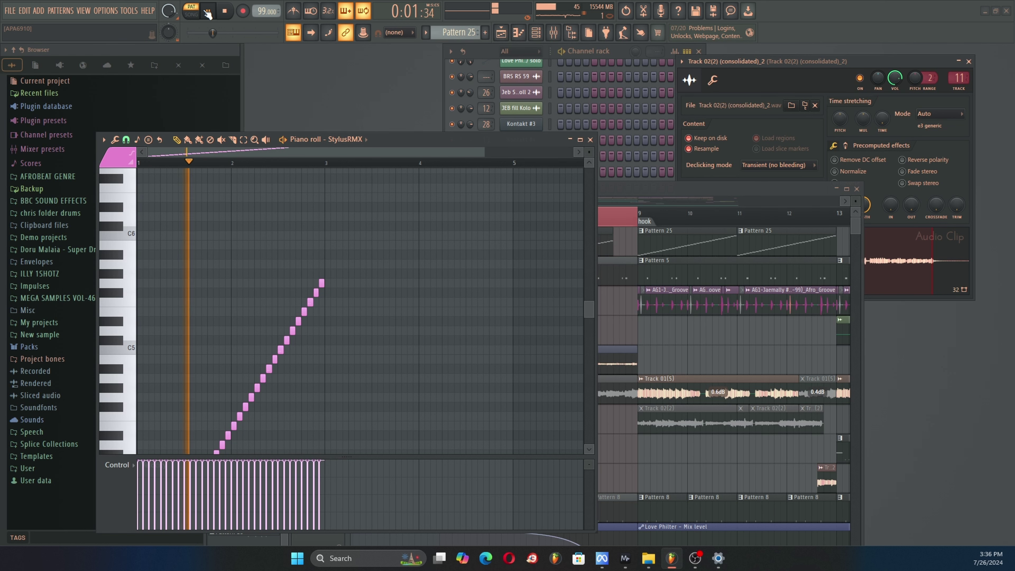
{"action": "left_click", "coordinate": [590, 140]}
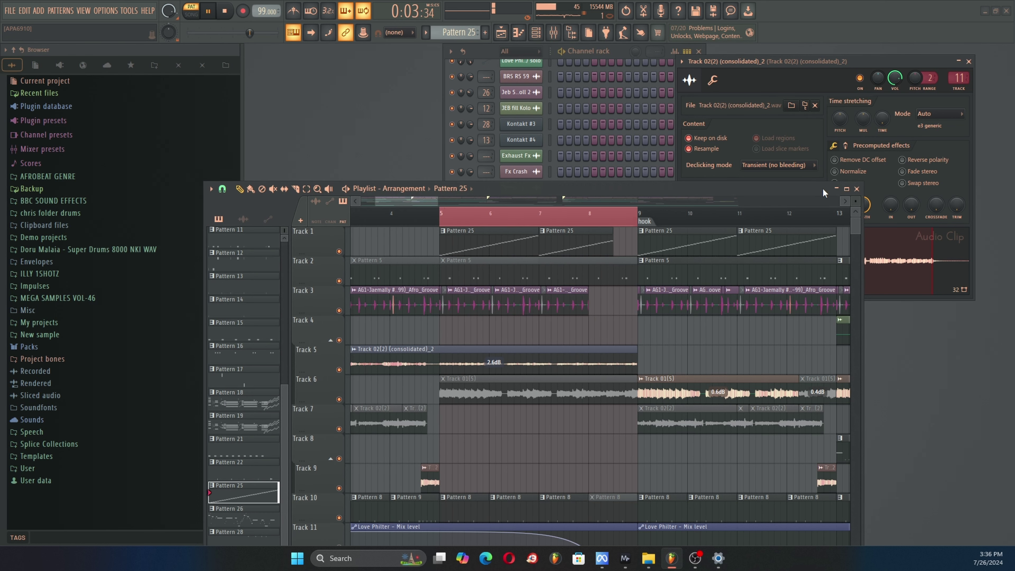
Clear away the Playlist and audio clip windows to inspect StylusRMX's 95-Shaker groove and its Shakers library, and close the instrument.
{"action": "left_click", "coordinate": [856, 188]}
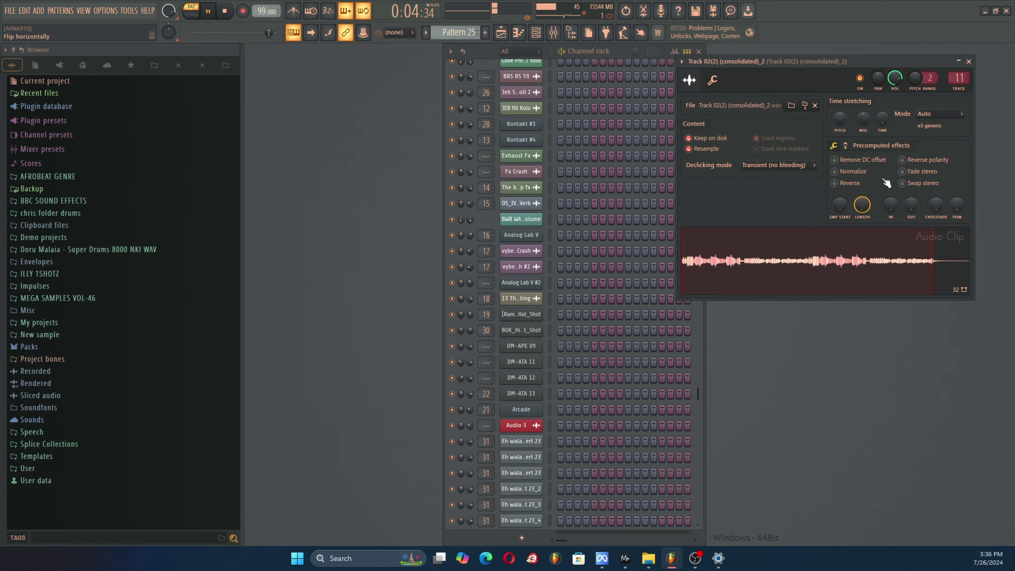
{"action": "left_click", "coordinate": [969, 61]}
{"action": "scroll", "coordinate": [592, 193], "scroll_direction": "up", "scroll_amount": 6}
{"action": "scroll", "coordinate": [599, 193], "scroll_direction": "down", "scroll_amount": 8}
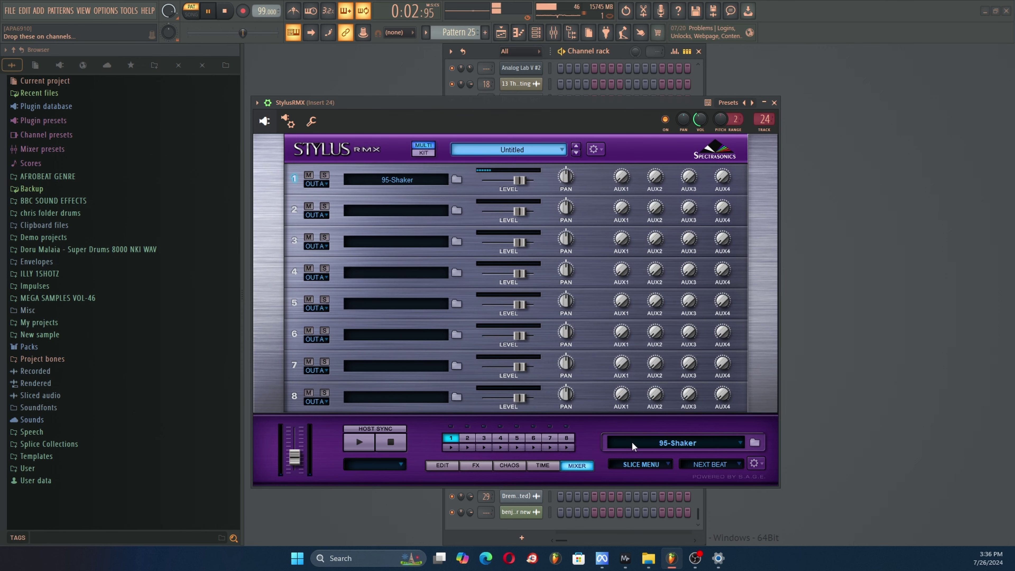
{"action": "left_click", "coordinate": [632, 443]}
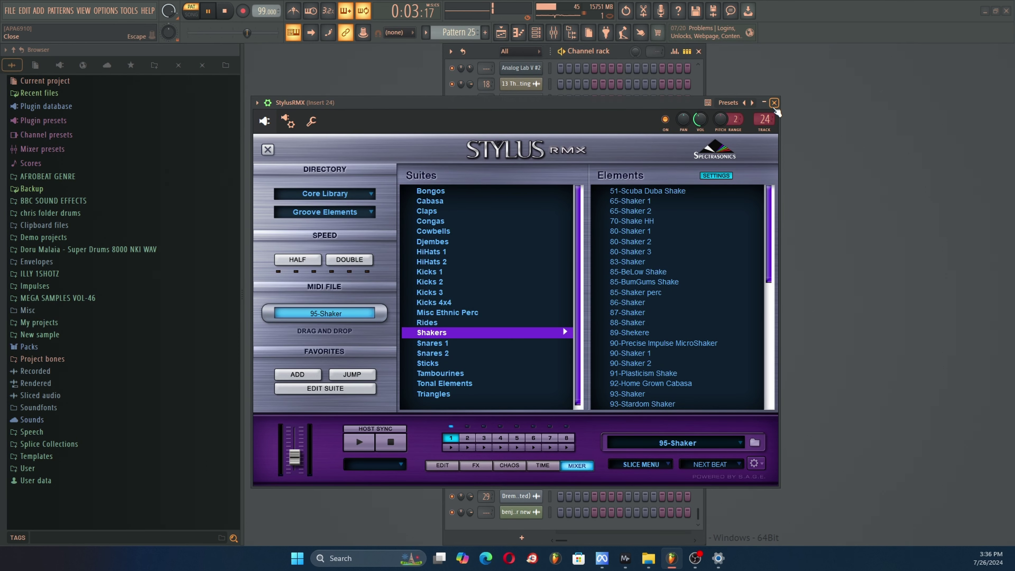
{"action": "left_click", "coordinate": [774, 103]}
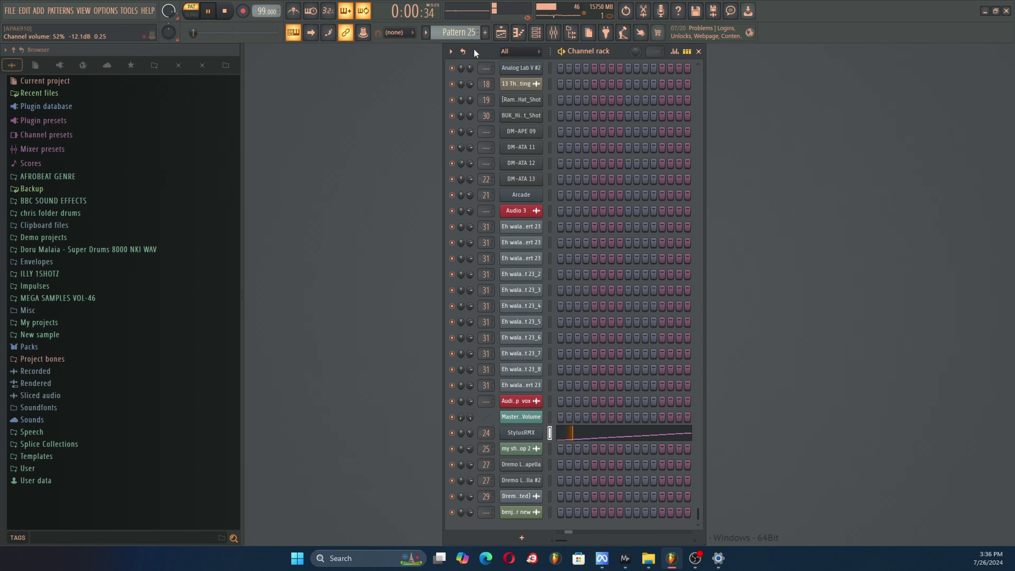
Open the Kickstart x64 effect on Insert 24 in the Mixer and move the Mixer window to reveal it.
{"action": "left_click", "coordinate": [554, 32]}
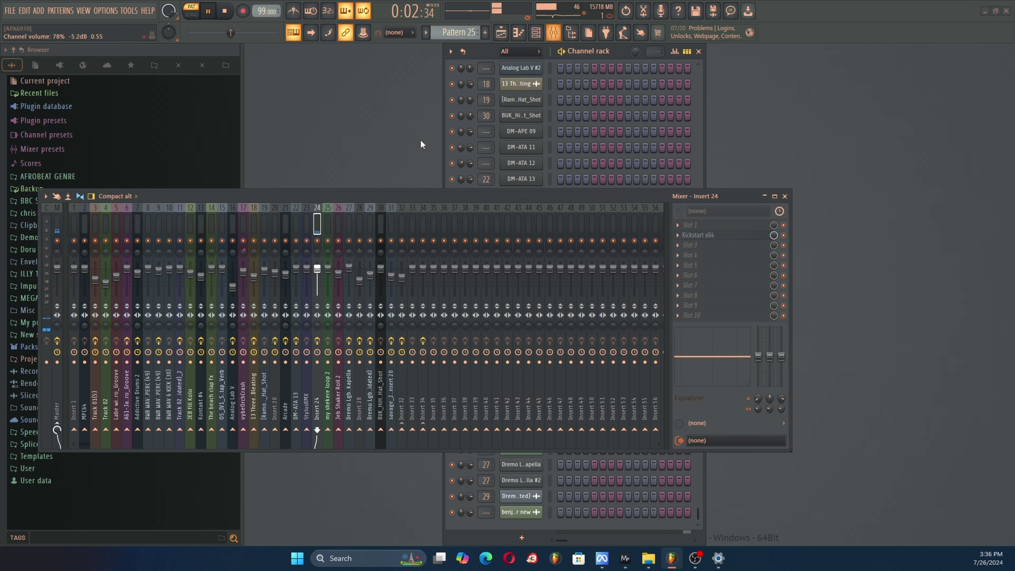
{"action": "left_click", "coordinate": [310, 226]}
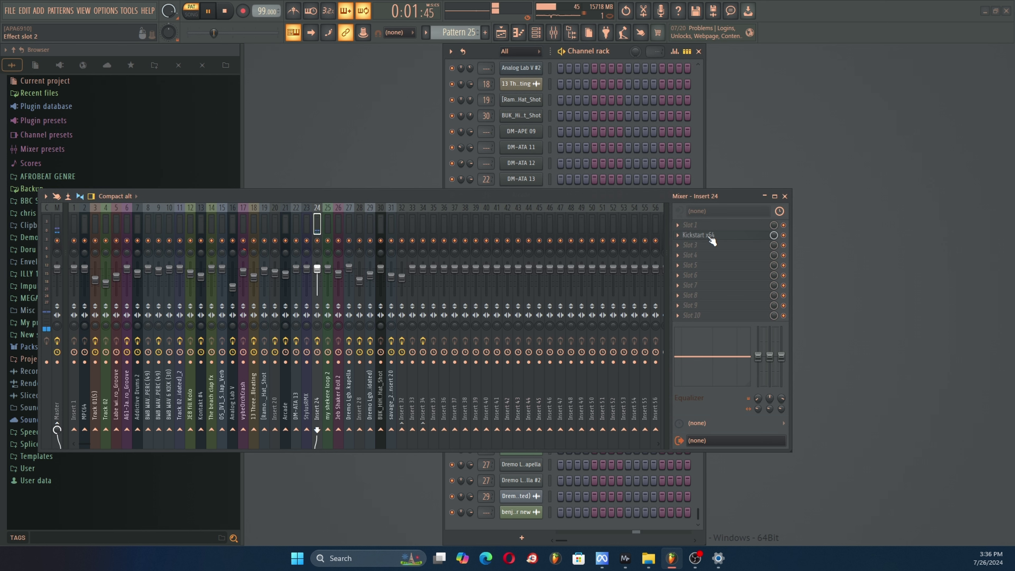
{"action": "left_click", "coordinate": [725, 237]}
{"action": "left_click_drag", "start_coordinate": [517, 192], "coordinate": [558, 172]}
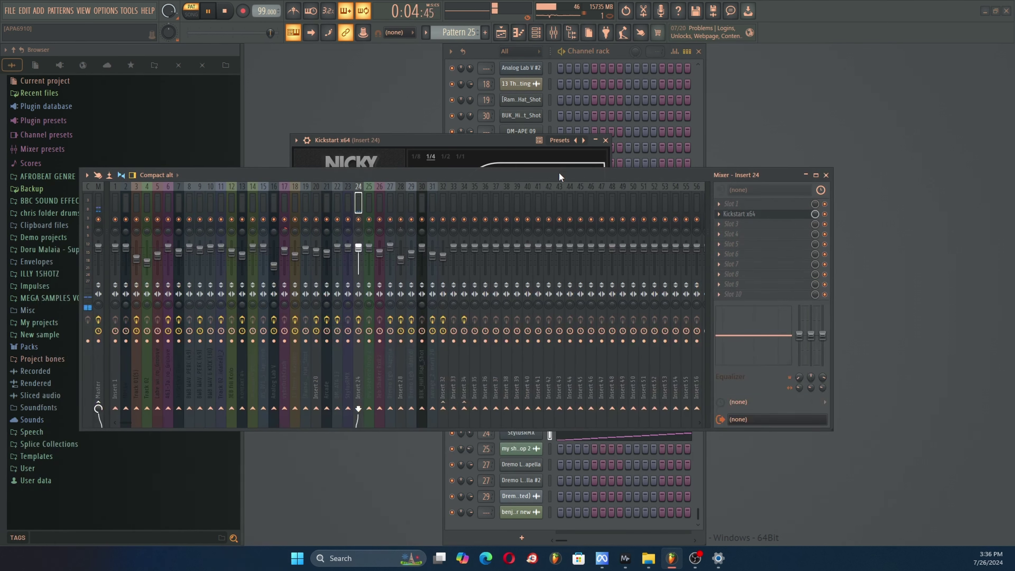
Clear away the Kickstart x64 and Mixer windows, and play bars 5 to 8 in song mode to follow the Playlist tracks down to Track 38.
{"action": "left_click", "coordinate": [605, 141]}
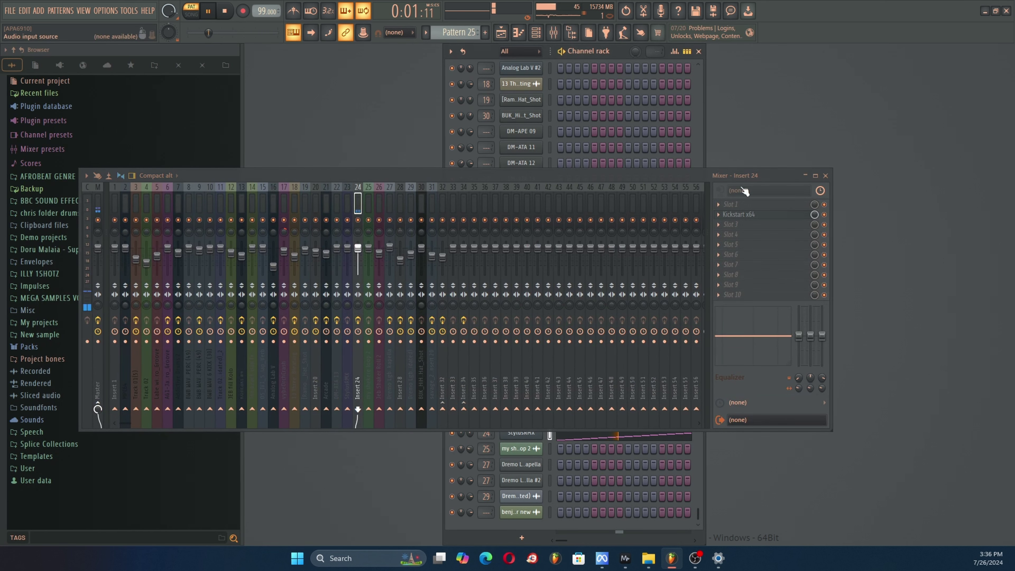
{"action": "left_click", "coordinate": [826, 175]}
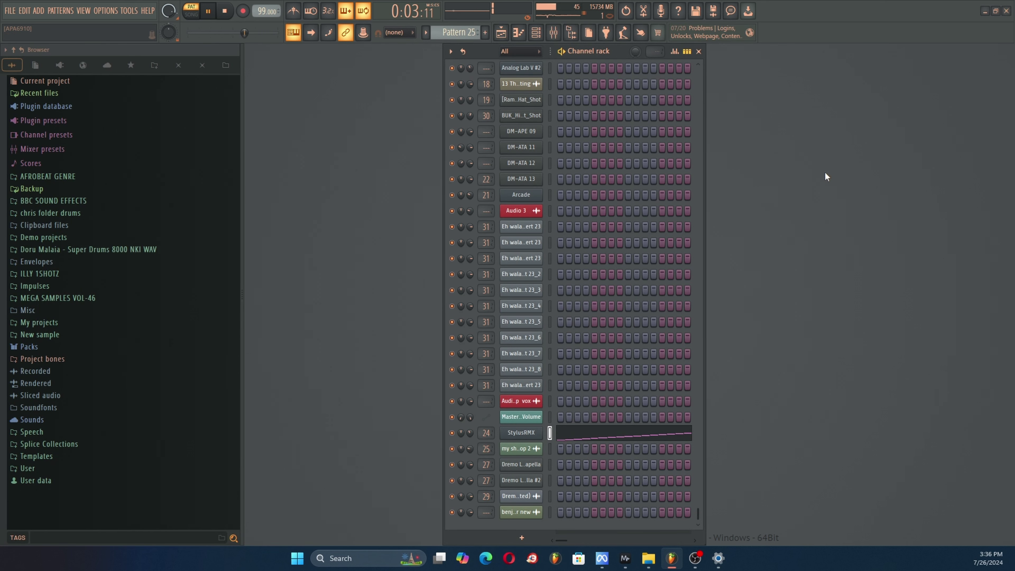
{"action": "left_click", "coordinate": [192, 14]}
{"action": "key", "text": "F5"}
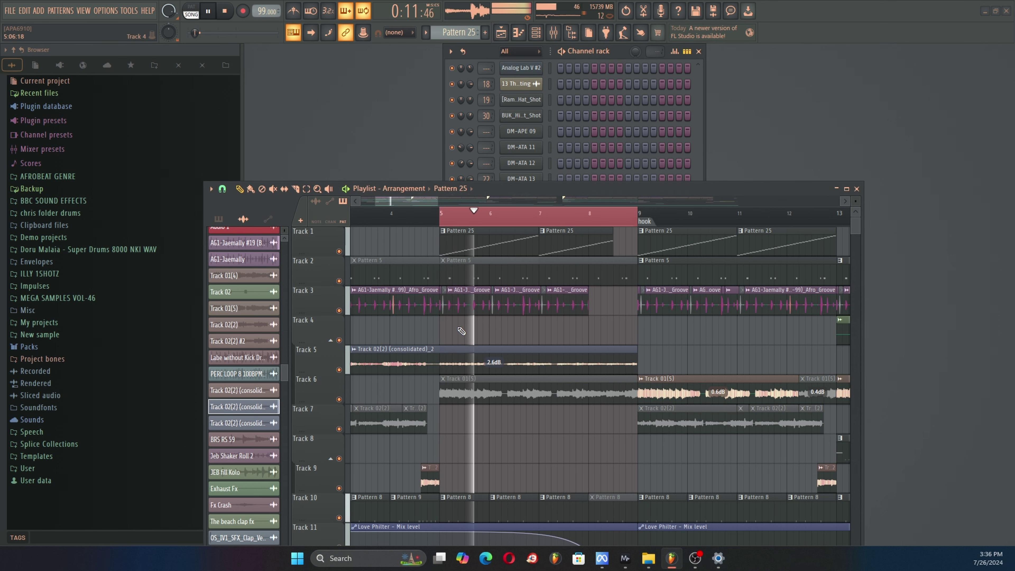
{"action": "scroll", "coordinate": [462, 331], "scroll_direction": "down", "scroll_amount": 5}
{"action": "scroll", "coordinate": [468, 359], "scroll_direction": "up", "scroll_amount": 5}
{"action": "scroll", "coordinate": [472, 377], "scroll_direction": "down", "scroll_amount": 5}
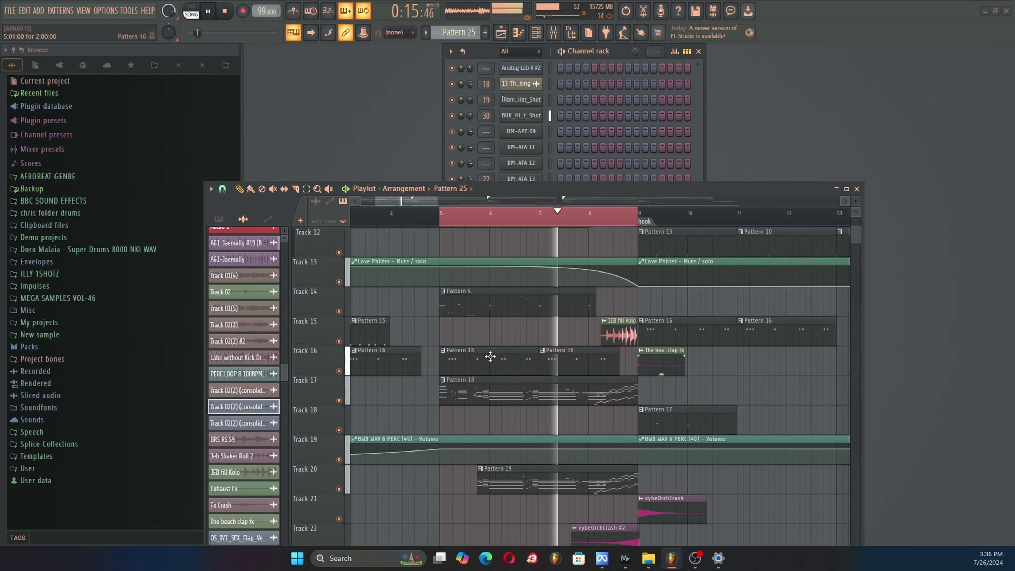
{"action": "scroll", "coordinate": [489, 356], "scroll_direction": "down", "scroll_amount": 6}
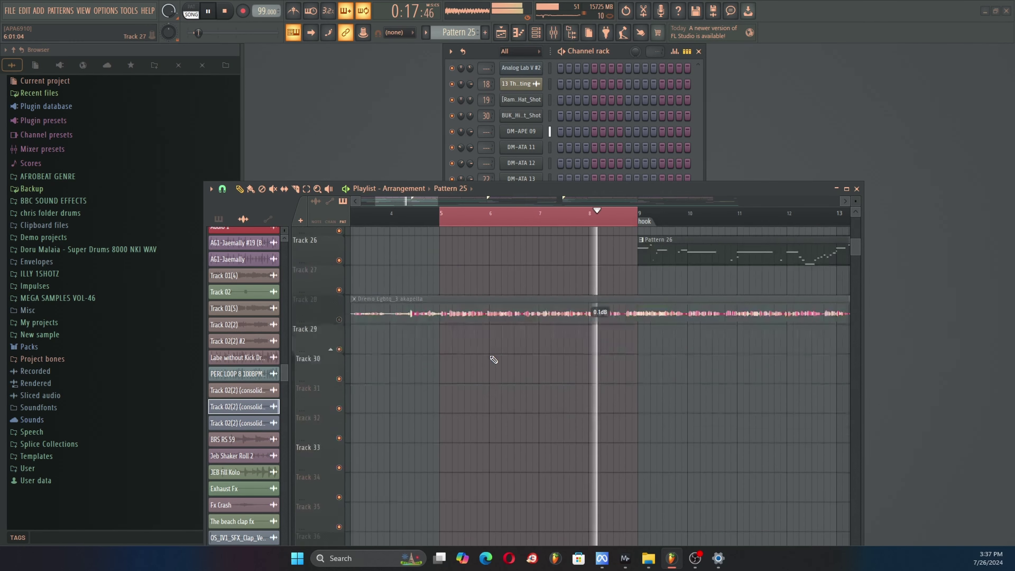
{"action": "scroll", "coordinate": [496, 358], "scroll_direction": "down", "scroll_amount": 5}
{"action": "key", "text": "space"}
Play Pattern 33 from Track 38 by itself in the Arcade piano roll, inspect the effects on the Arcade mixer insert, and close both windows.
{"action": "double_click", "coordinate": [550, 305]}
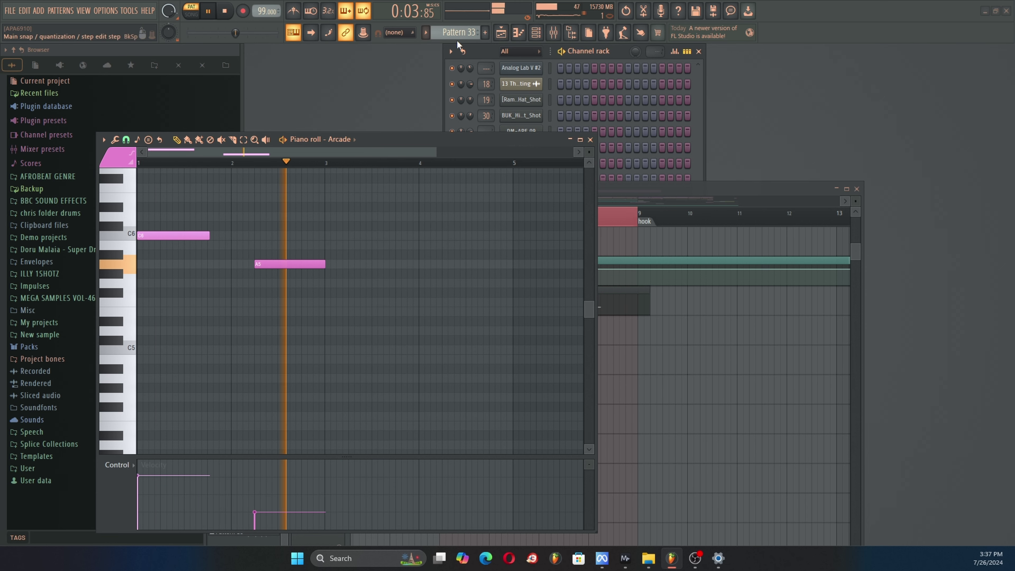
{"action": "left_click", "coordinate": [559, 34]}
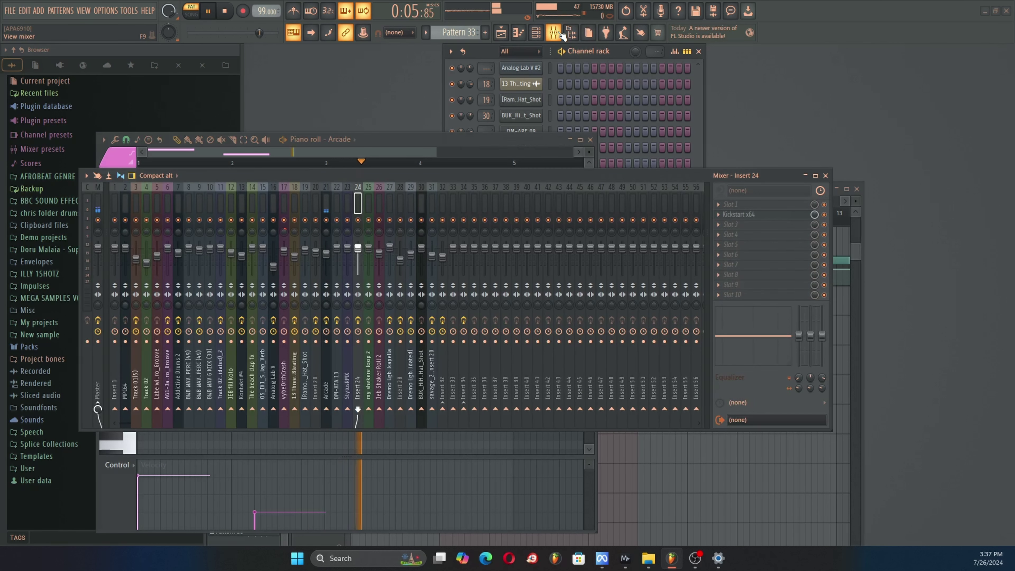
{"action": "left_click", "coordinate": [317, 202]}
{"action": "left_click", "coordinate": [327, 206]}
{"action": "key", "text": "space"}
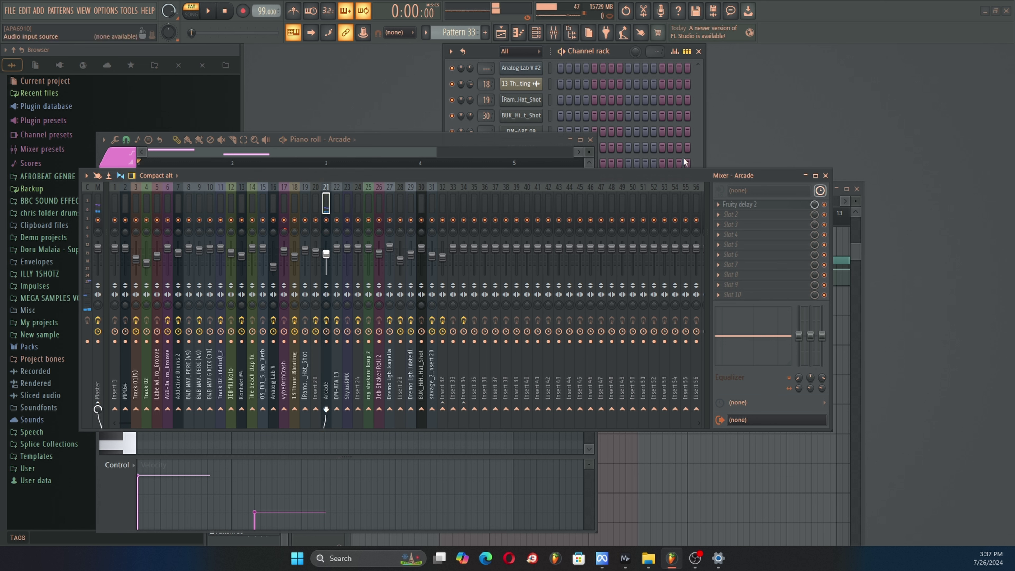
{"action": "left_click", "coordinate": [829, 174]}
{"action": "left_click", "coordinate": [590, 140]}
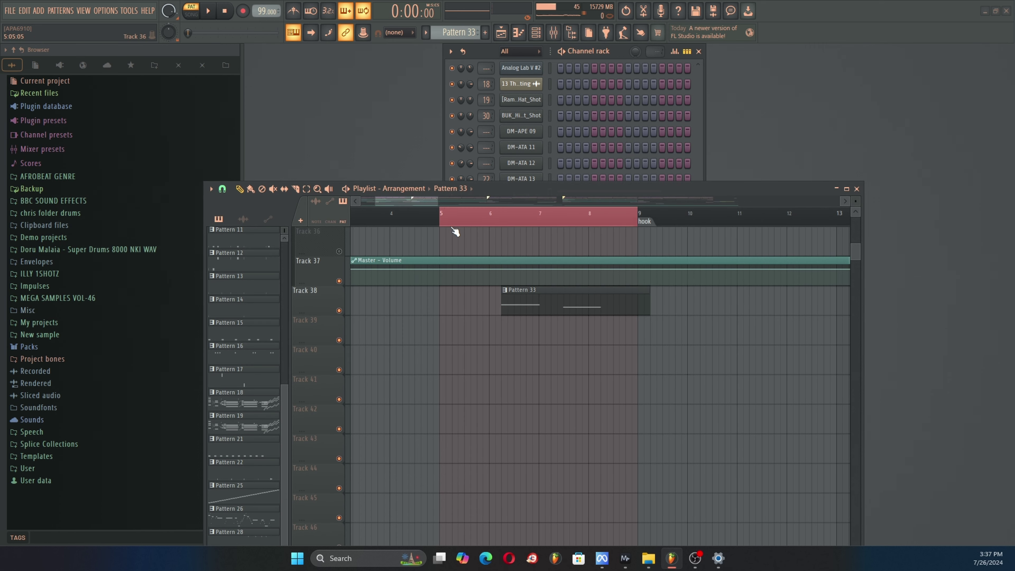
Replay bars 5 to 8 in song mode while reviewing the clips and automation from Track 38 up to Track 6, and stop.
{"action": "key", "text": "space"}
{"action": "scroll", "coordinate": [488, 272], "scroll_direction": "up", "scroll_amount": 10}
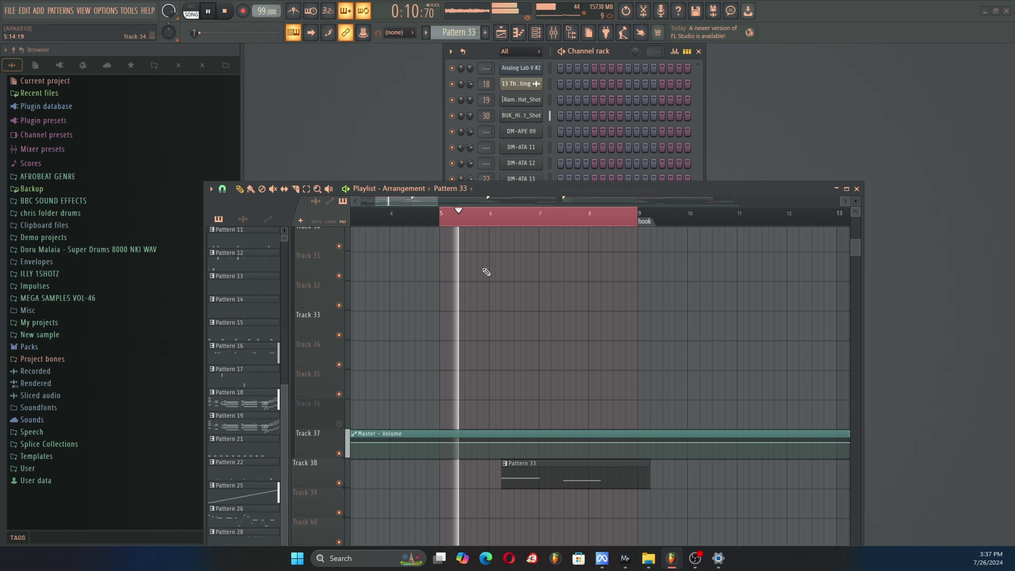
{"action": "scroll", "coordinate": [489, 272], "scroll_direction": "up", "scroll_amount": 15}
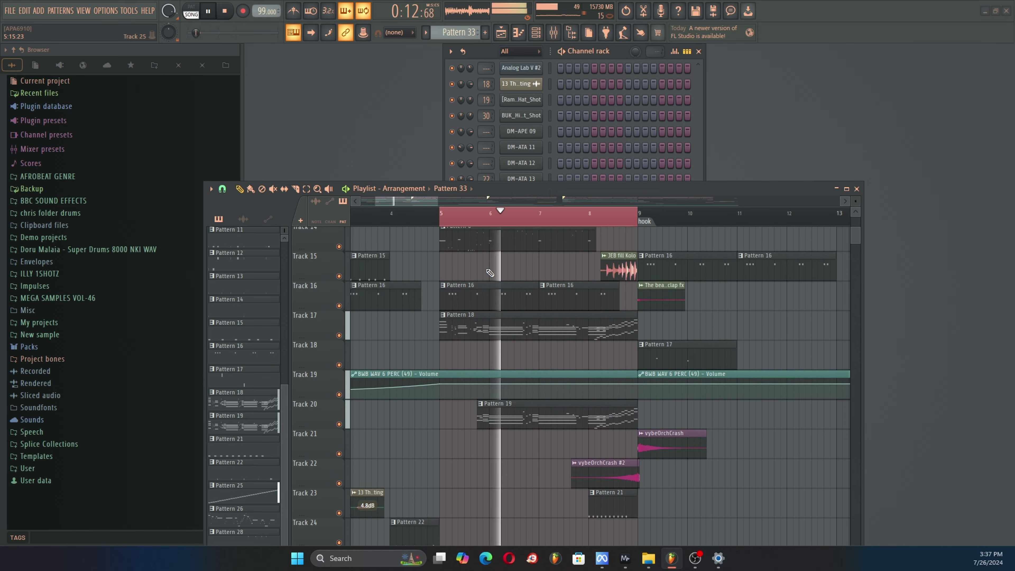
{"action": "scroll", "coordinate": [512, 284], "scroll_direction": "down", "scroll_amount": 3}
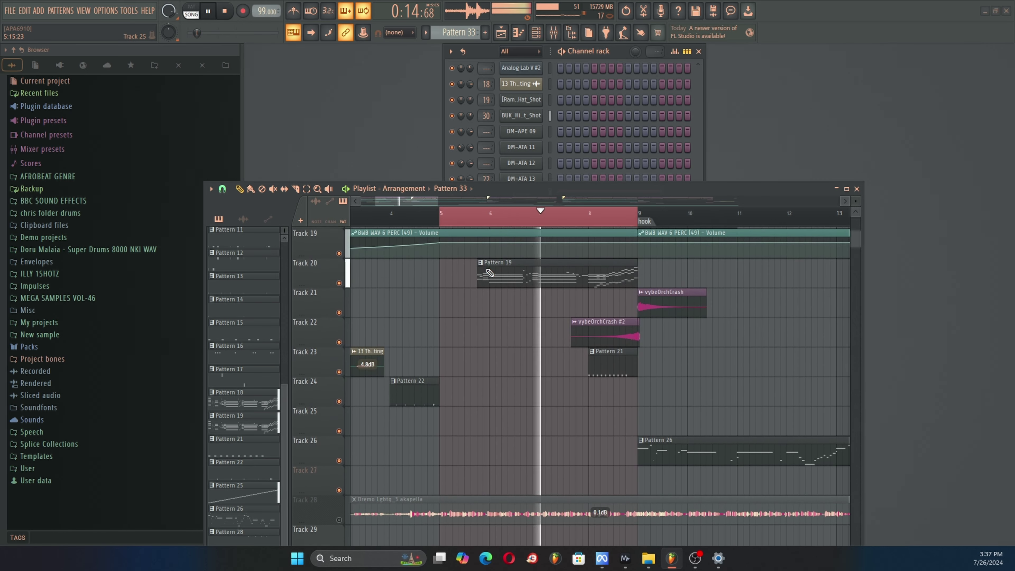
{"action": "scroll", "coordinate": [533, 297], "scroll_direction": "up", "scroll_amount": 12}
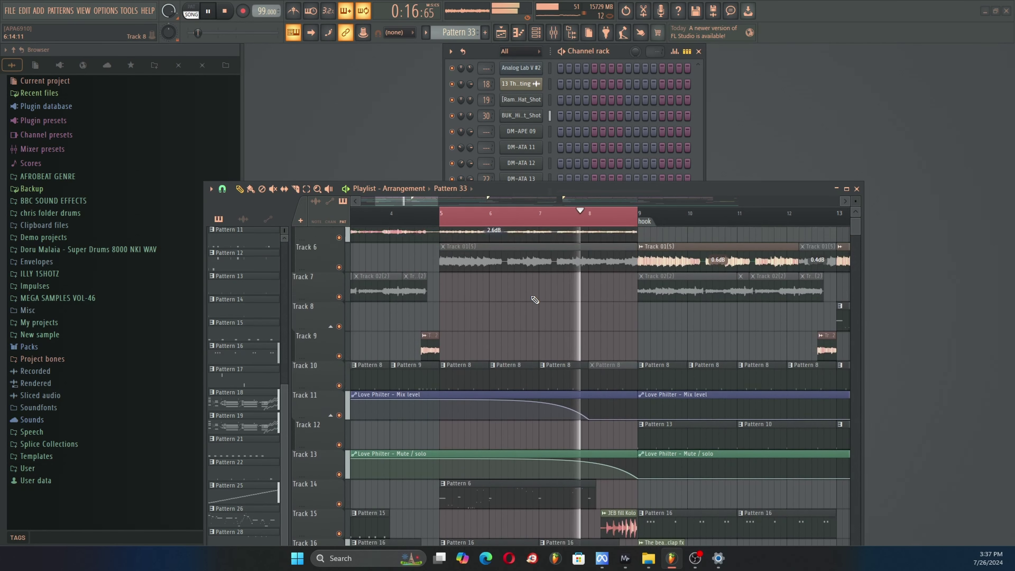
{"action": "scroll", "coordinate": [531, 296], "scroll_direction": "down", "scroll_amount": 7}
{"action": "key", "text": "space"}
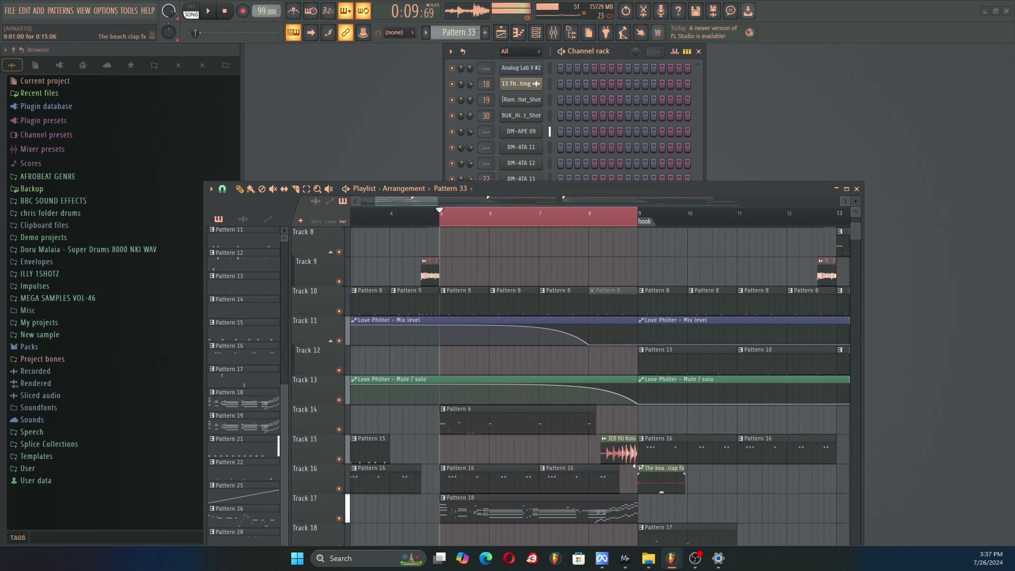
Open the JEB fill Kolo audio clip from Track 15 to examine its sample, close it, and bring the Playlist back into full view.
{"action": "left_click", "coordinate": [626, 451]}
{"action": "left_click_drag", "start_coordinate": [788, 188], "coordinate": [585, 479]}
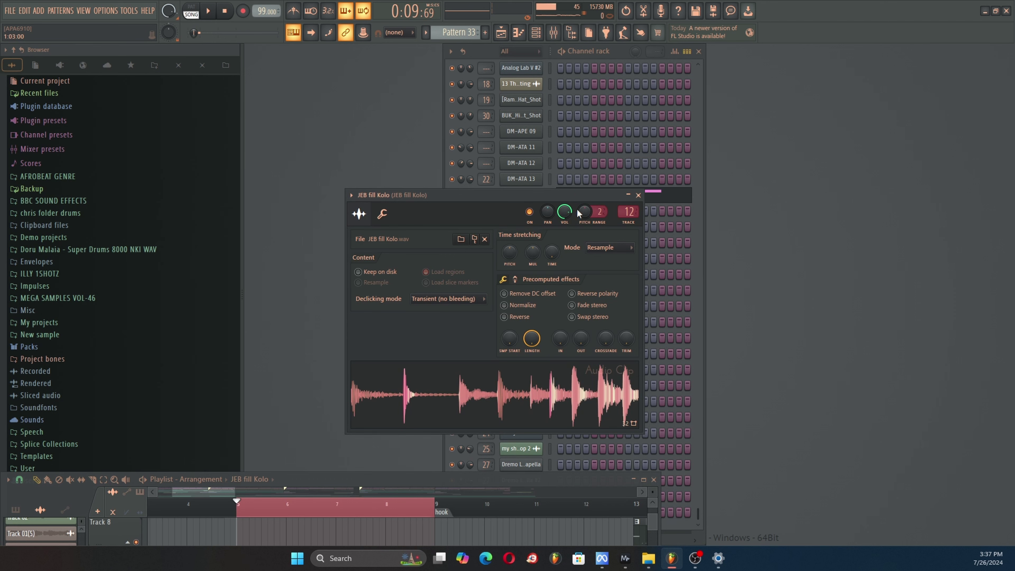
{"action": "left_click", "coordinate": [637, 195]}
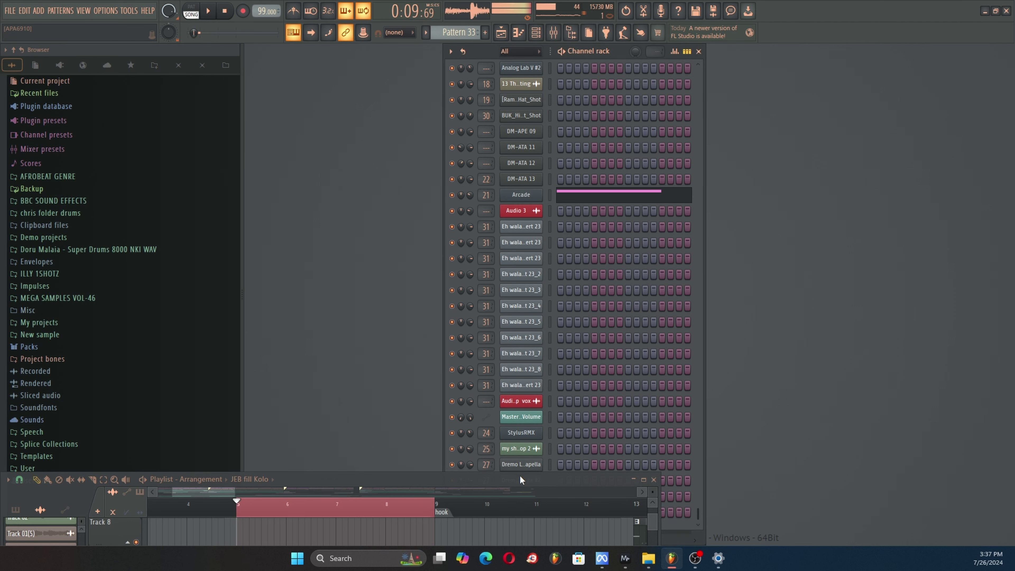
{"action": "left_click_drag", "start_coordinate": [519, 475], "coordinate": [727, 130]}
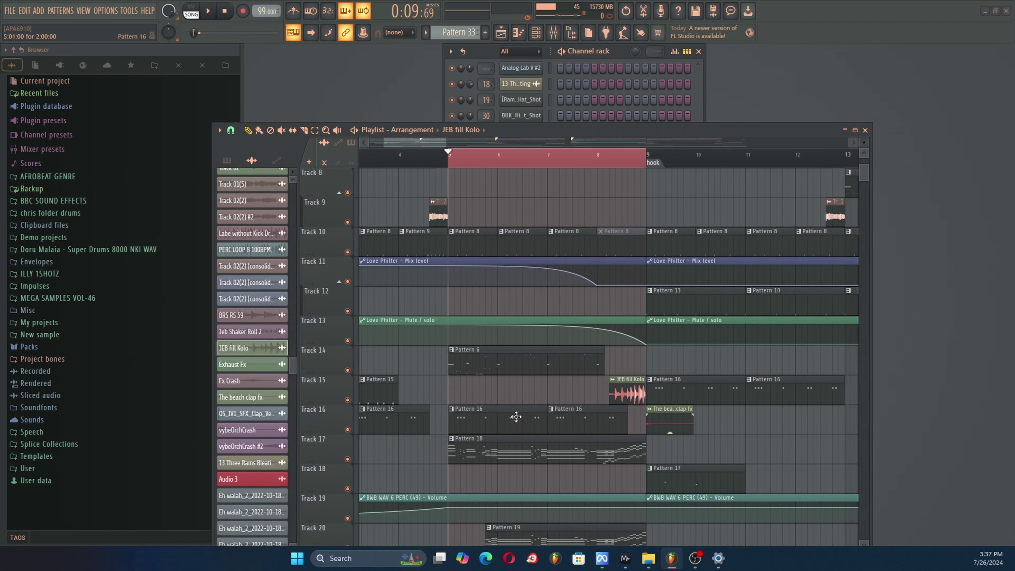
Open Pattern 6 from Track 14 to view its Addictive Drums 2 notes, and close the piano roll and the Playlist.
{"action": "double_click", "coordinate": [528, 362]}
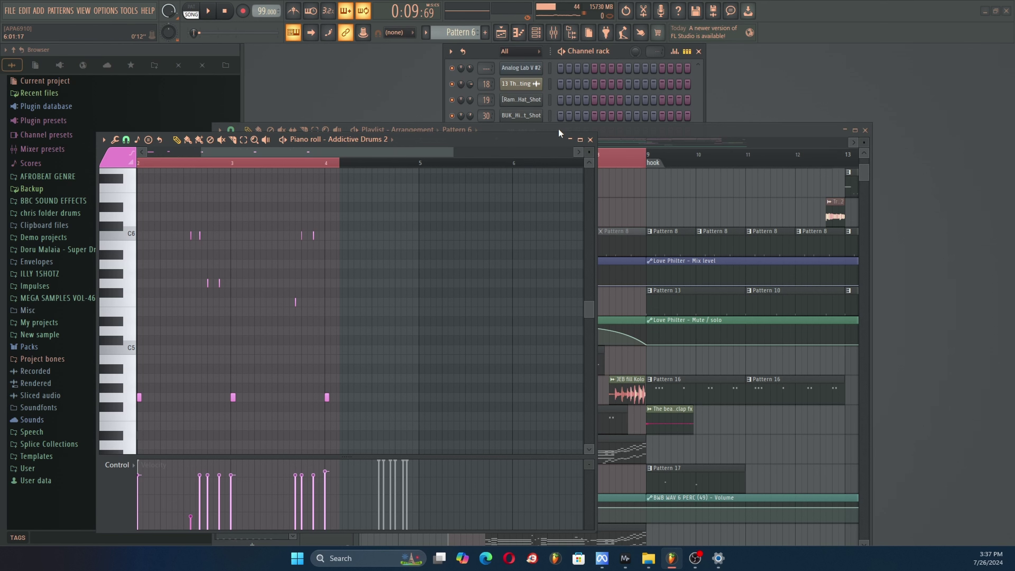
{"action": "left_click", "coordinate": [589, 139]}
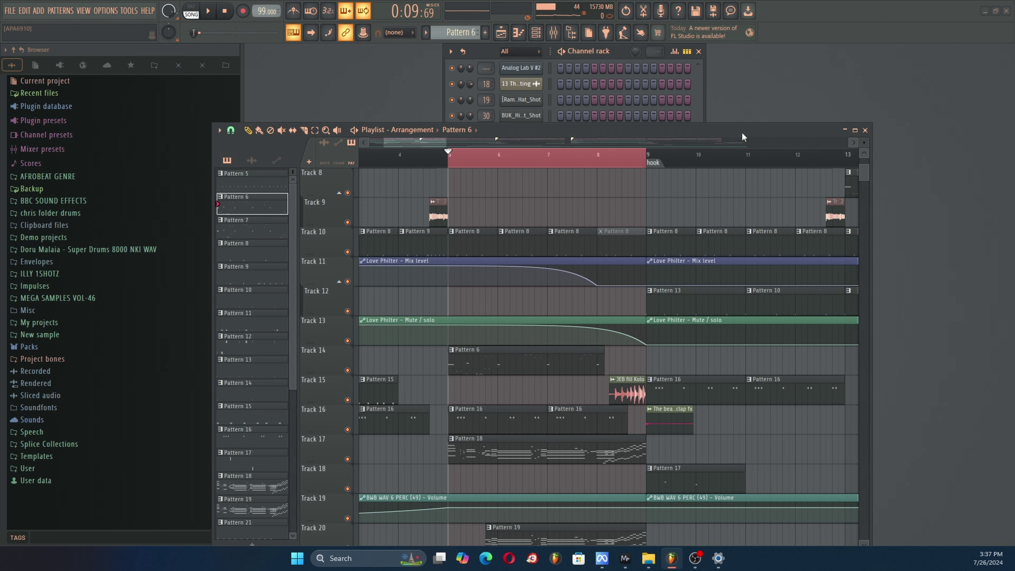
{"action": "left_click", "coordinate": [865, 131]}
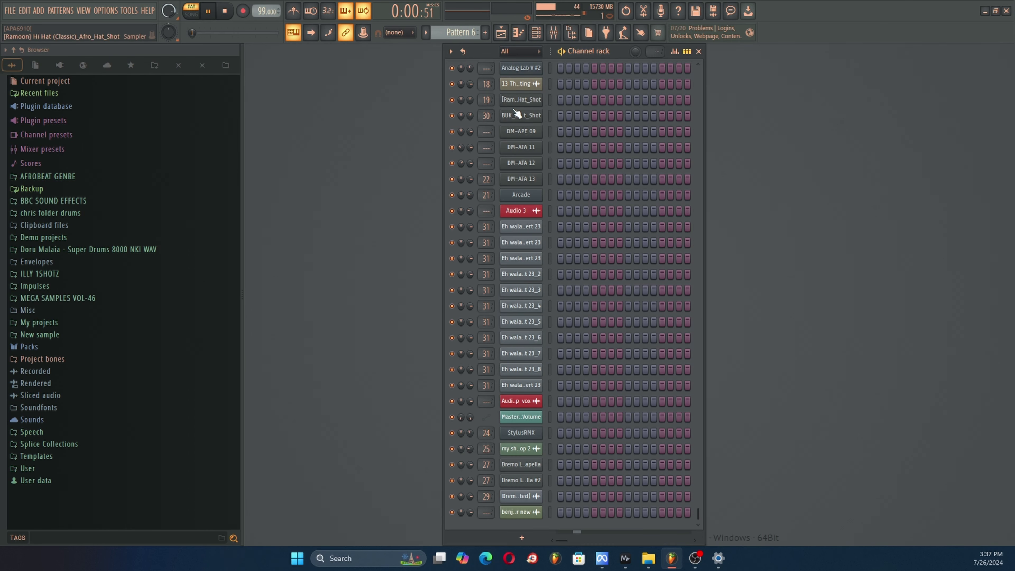
Locate the Super Quartet channel used in Pattern 6, inspect its instrument settings, and close the plugin window.
{"action": "scroll", "coordinate": [552, 245], "scroll_direction": "up", "scroll_amount": 10}
{"action": "scroll", "coordinate": [518, 426], "scroll_direction": "up", "scroll_amount": 1}
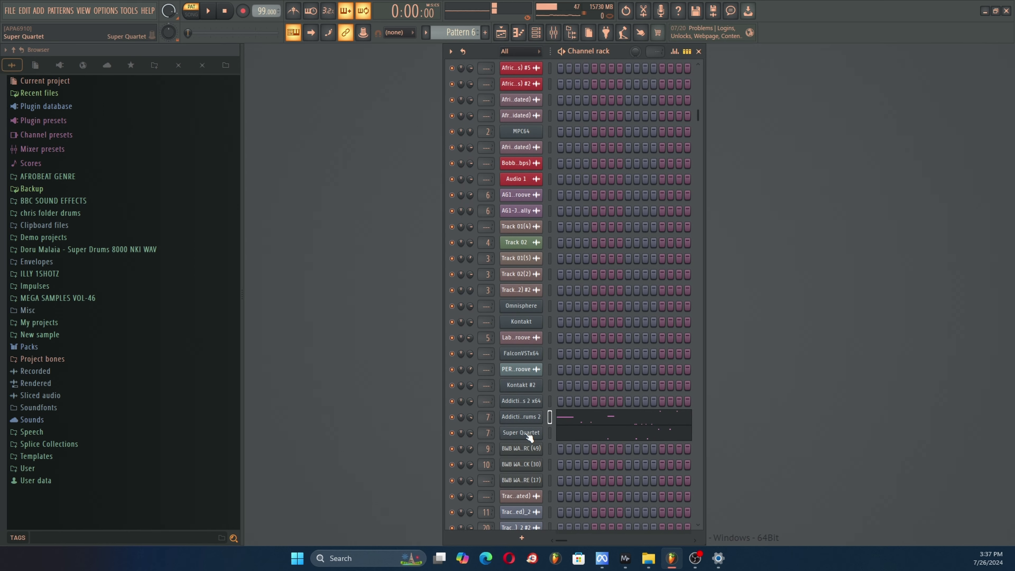
{"action": "left_click", "coordinate": [524, 432]}
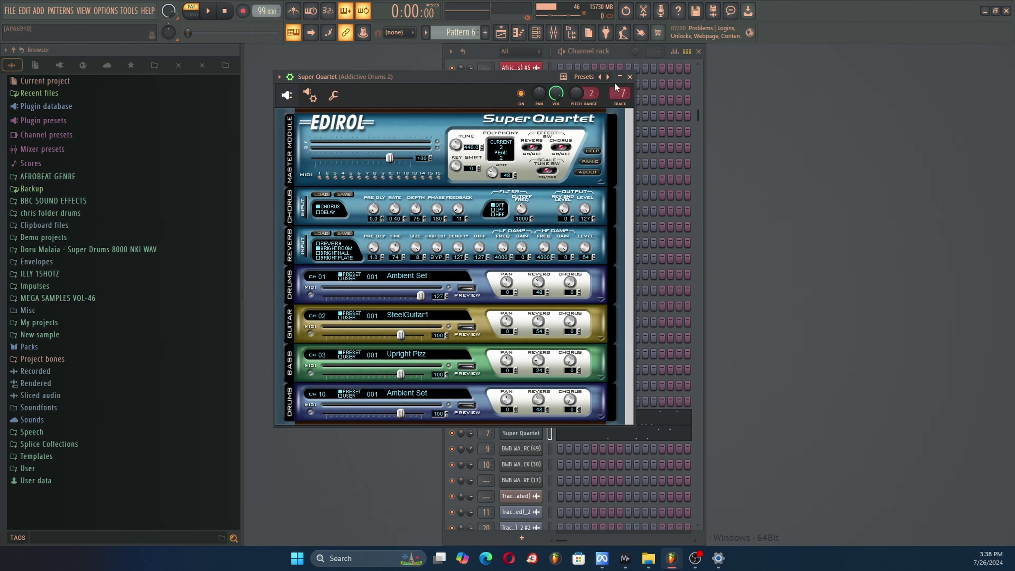
{"action": "left_click", "coordinate": [630, 78]}
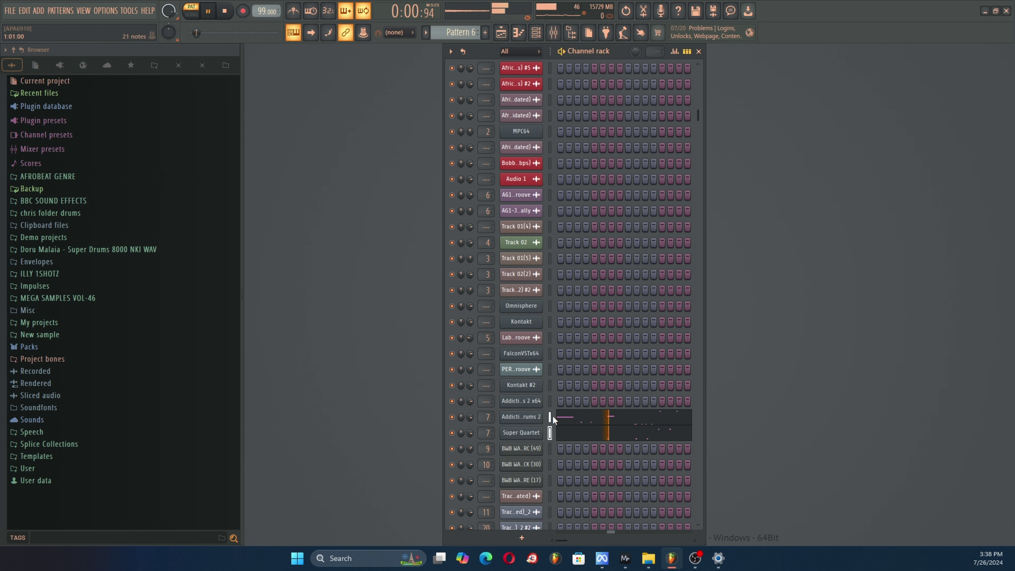
Slightly lower the Sustain in the Neutron Pro Transient Shaper on the Addictive Drums 2 insert while Pattern 6 plays, and close the shaper and Super Quartet.
{"action": "left_click", "coordinate": [532, 438]}
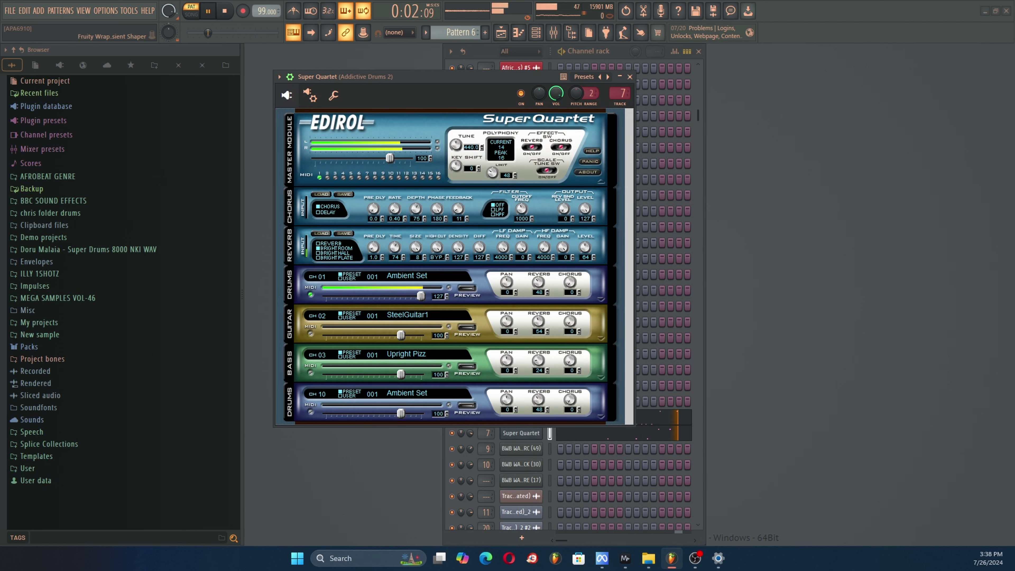
{"action": "left_click_drag", "start_coordinate": [664, 84], "coordinate": [650, 123]}
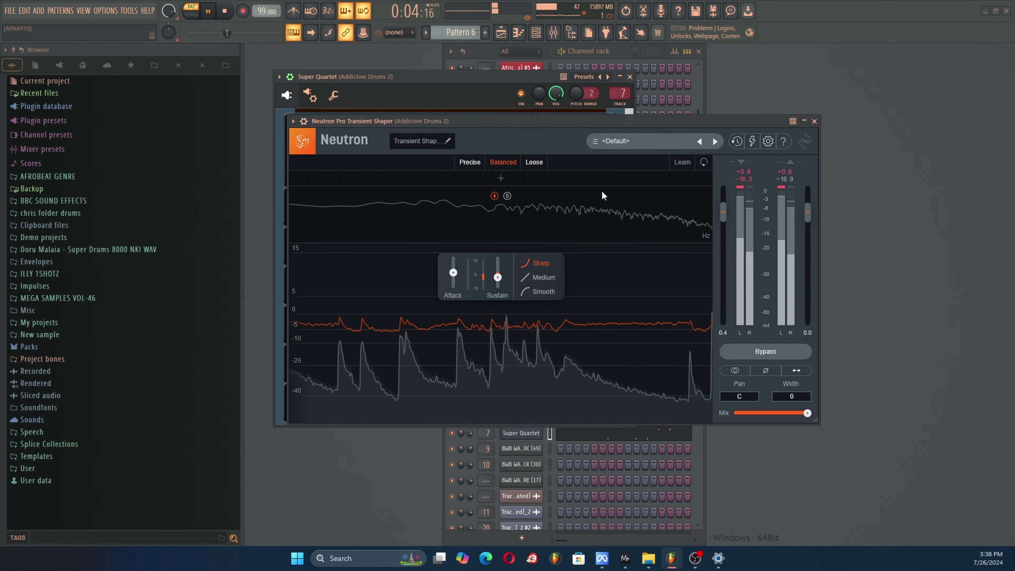
{"action": "left_click_drag", "start_coordinate": [498, 288], "coordinate": [497, 294]}
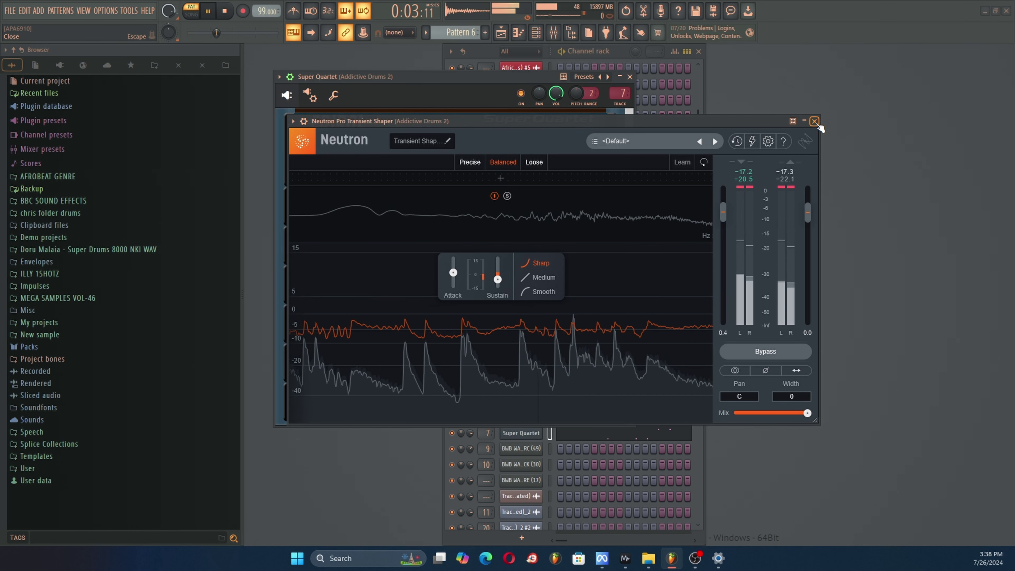
{"action": "left_click", "coordinate": [814, 121]}
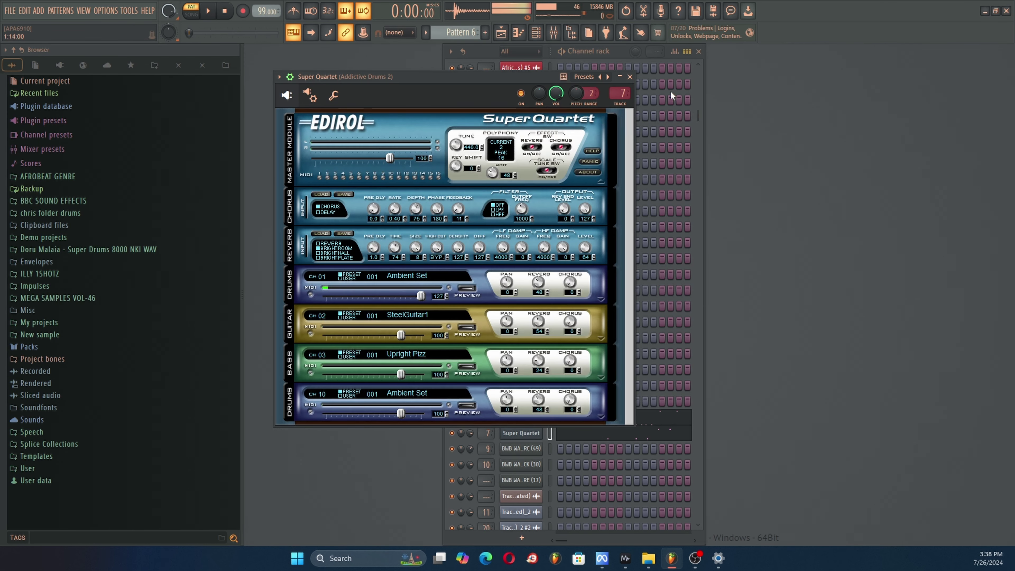
{"action": "left_click", "coordinate": [630, 76]}
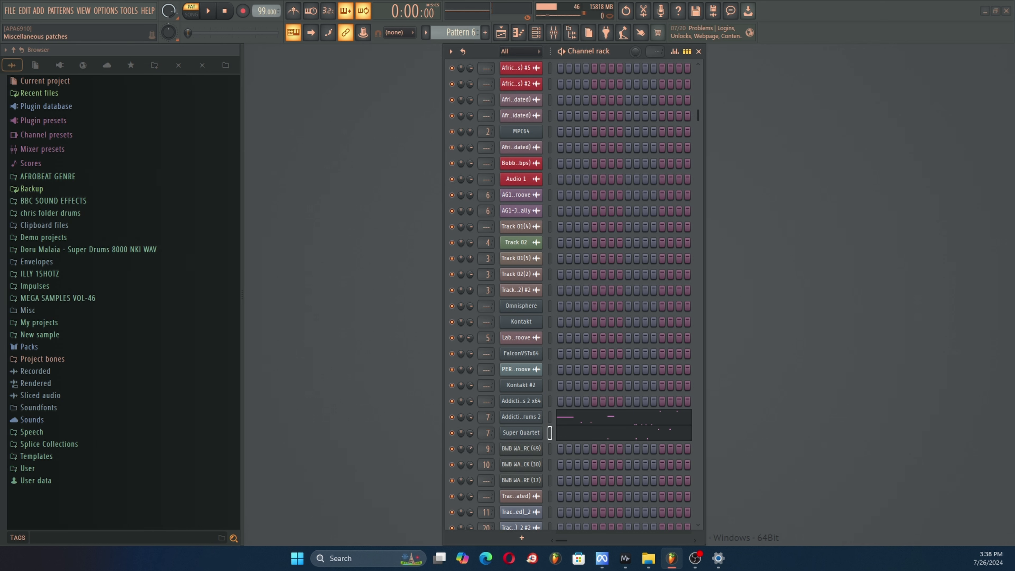
Open the Addictive Drums 2 instrument from the Channel rack, and play bars 5 to 8 of the arrangement in song mode before stopping.
{"action": "left_click", "coordinate": [537, 417]}
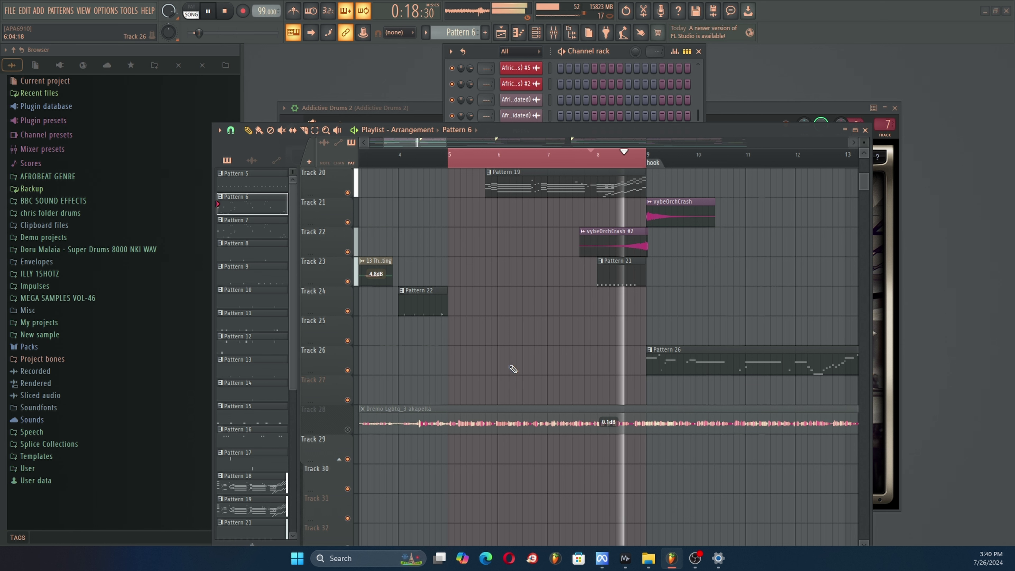
{"action": "key", "text": "space"}
{"action": "scroll", "coordinate": [680, 360], "scroll_direction": "up", "scroll_amount": 5}
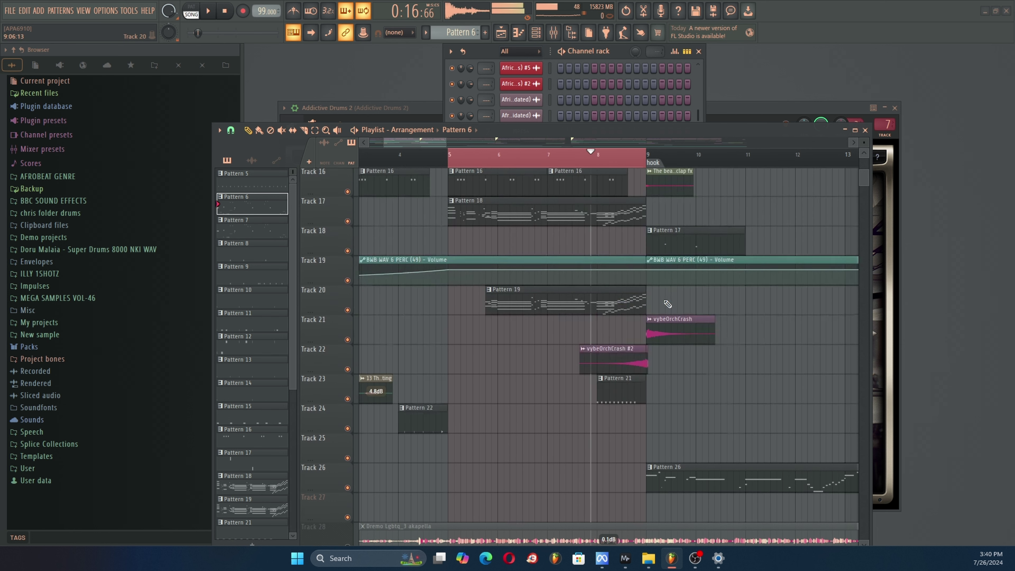
Open Pattern 21 from Track 23, play its DM-APE 09 notes by themselves, close the piano roll, and review the tracks above in the Playlist.
{"action": "double_click", "coordinate": [624, 430]}
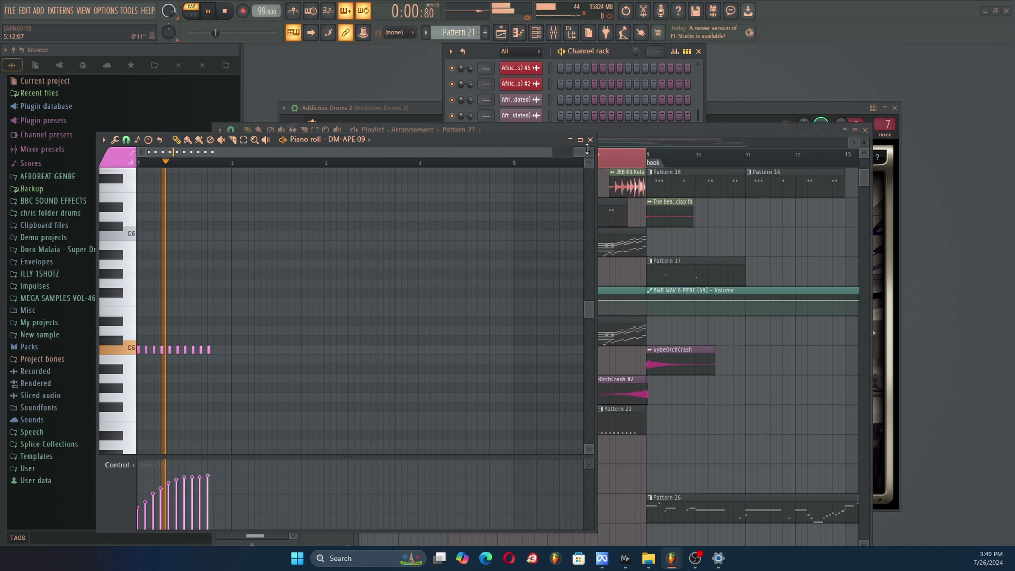
{"action": "key", "text": "space"}
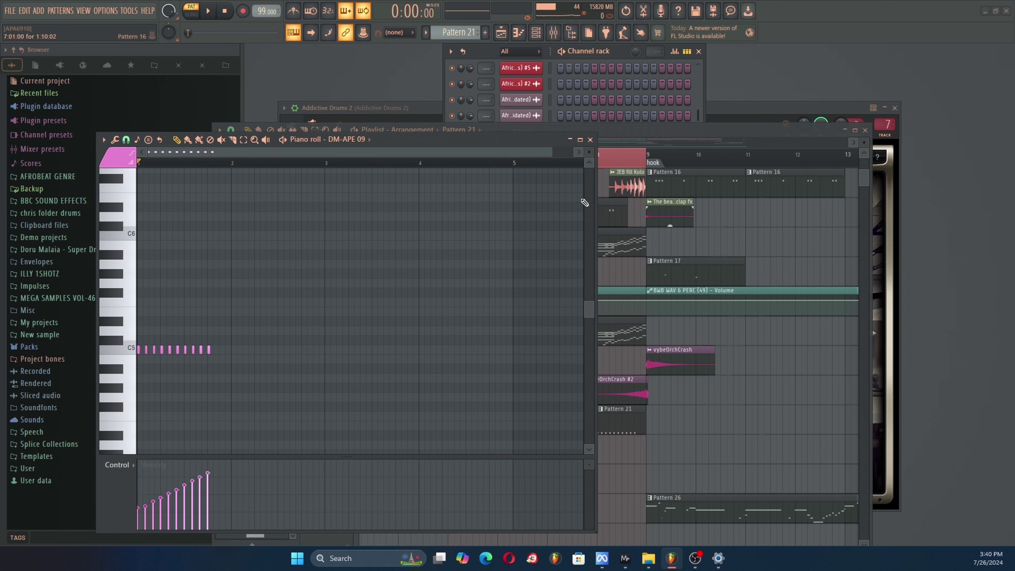
{"action": "left_click", "coordinate": [590, 139]}
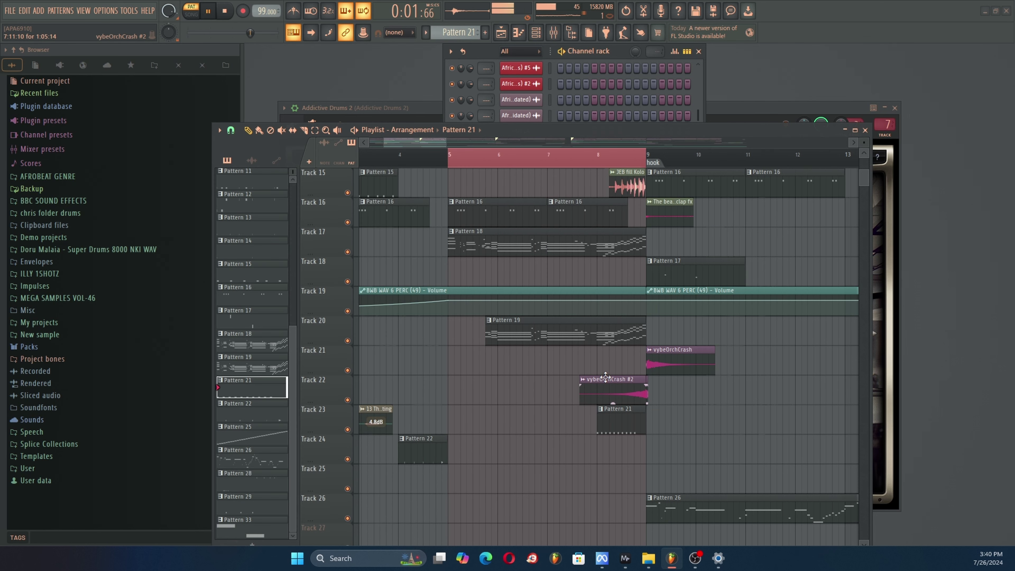
{"action": "key", "text": "space"}
{"action": "scroll", "coordinate": [614, 389], "scroll_direction": "up", "scroll_amount": 8}
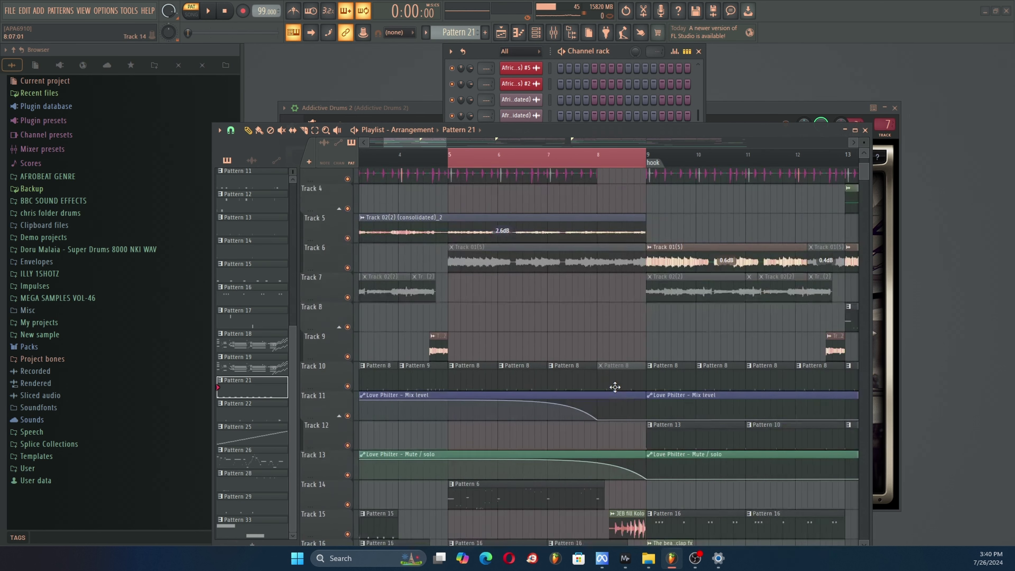
{"action": "scroll", "coordinate": [605, 471], "scroll_direction": "down", "scroll_amount": 2}
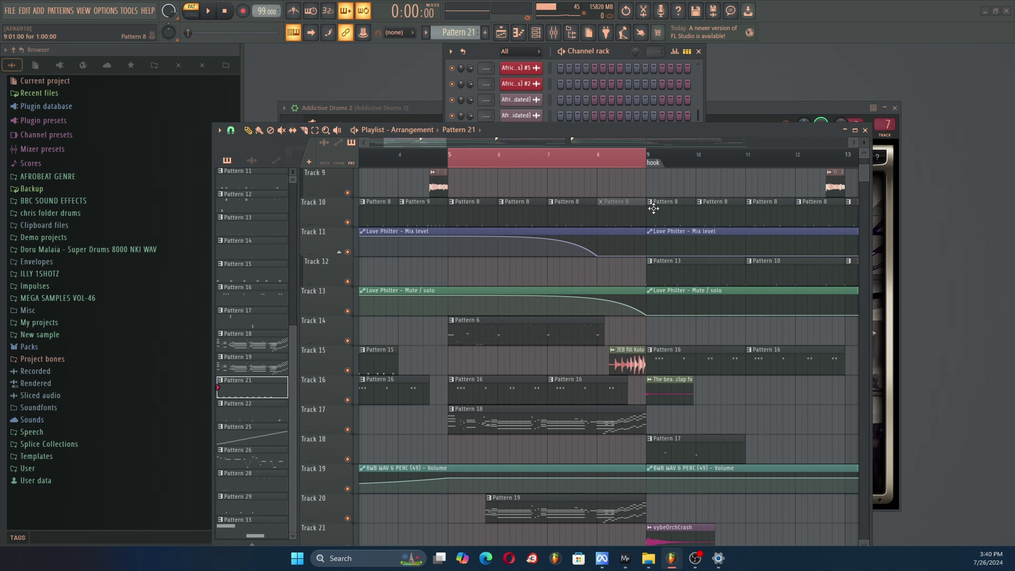
Review the Playlist tracks, switch to song mode, and select bars 1 to 8 of the arrangement.
{"action": "scroll", "coordinate": [451, 245], "scroll_direction": "up", "scroll_amount": 8}
{"action": "scroll", "coordinate": [450, 244], "scroll_direction": "down", "scroll_amount": 8}
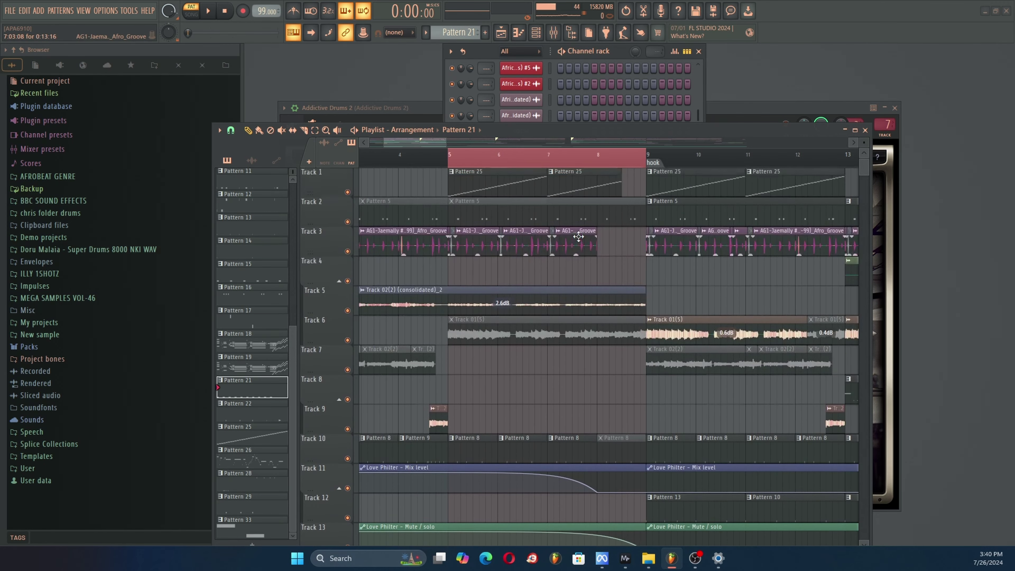
{"action": "scroll", "coordinate": [451, 245], "scroll_direction": "down", "scroll_amount": 3}
{"action": "scroll", "coordinate": [584, 159], "scroll_direction": "down", "scroll_amount": 2}
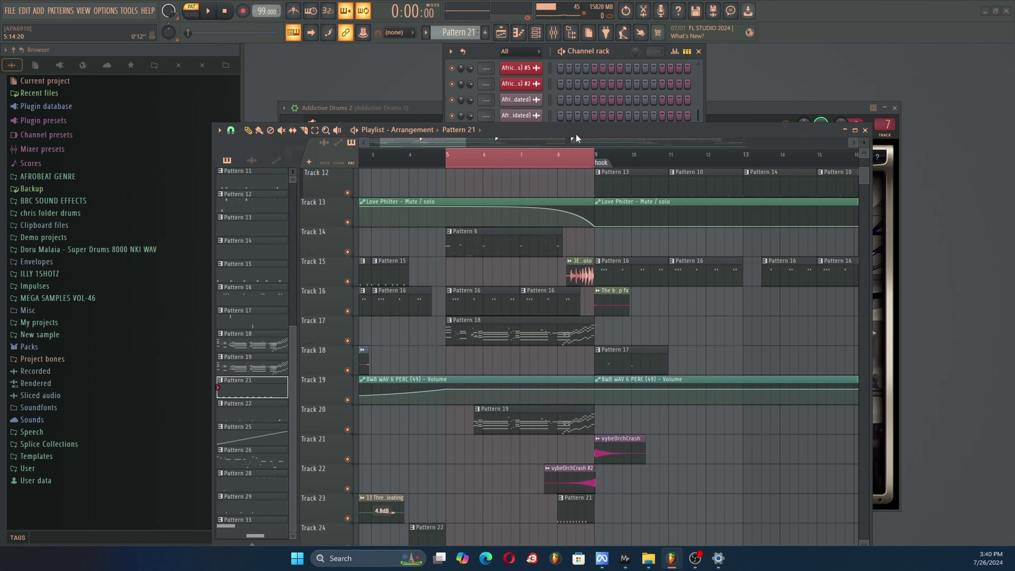
{"action": "scroll", "coordinate": [584, 160], "scroll_direction": "down", "scroll_amount": 4}
{"action": "left_click_drag", "start_coordinate": [492, 160], "coordinate": [272, 197]}
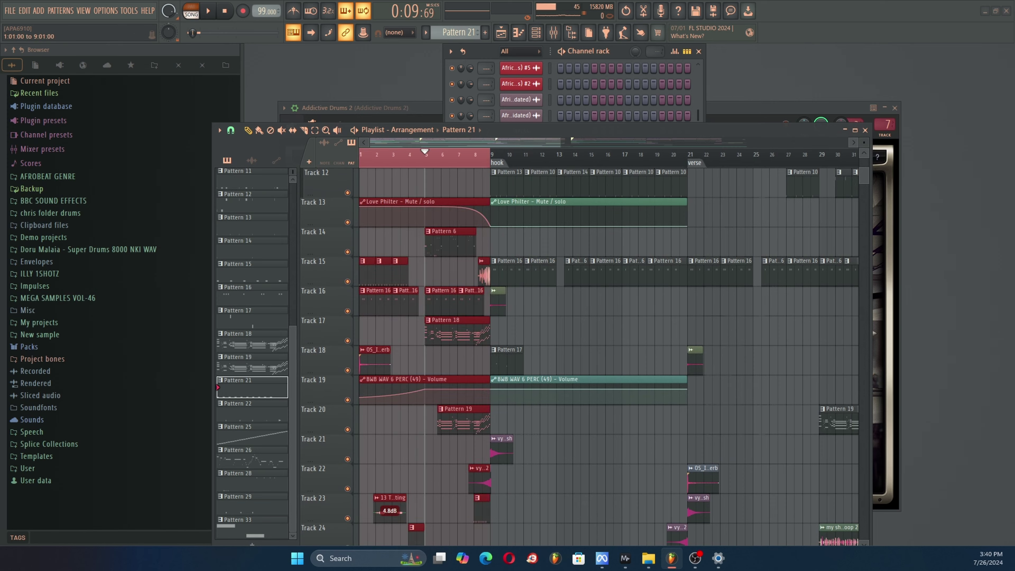
Play the intro with the akapella on Track 28 audible and review the lower Playlist tracks.
{"action": "scroll", "coordinate": [357, 243], "scroll_direction": "down", "scroll_amount": 17}
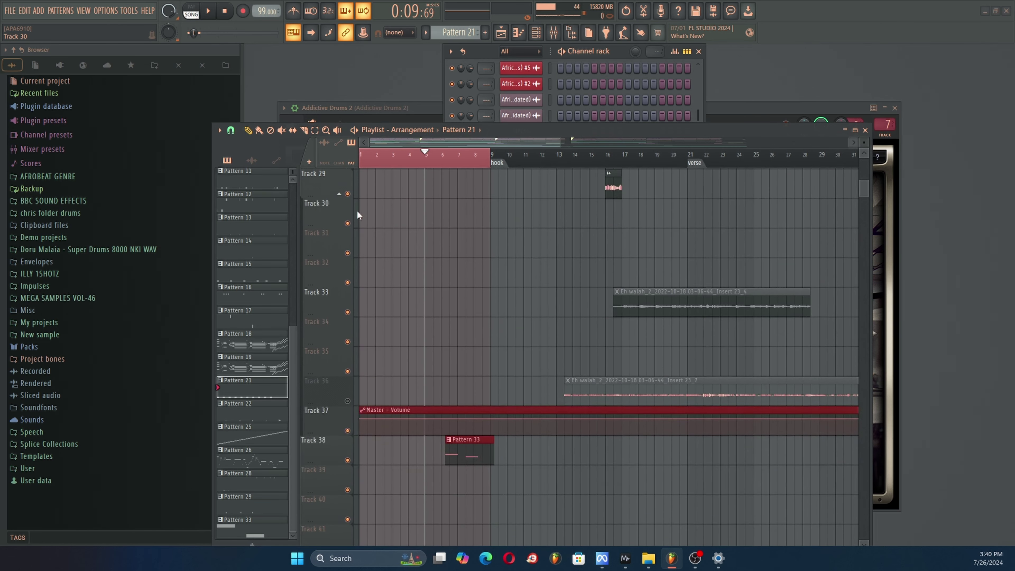
{"action": "scroll", "coordinate": [358, 243], "scroll_direction": "up", "scroll_amount": 1}
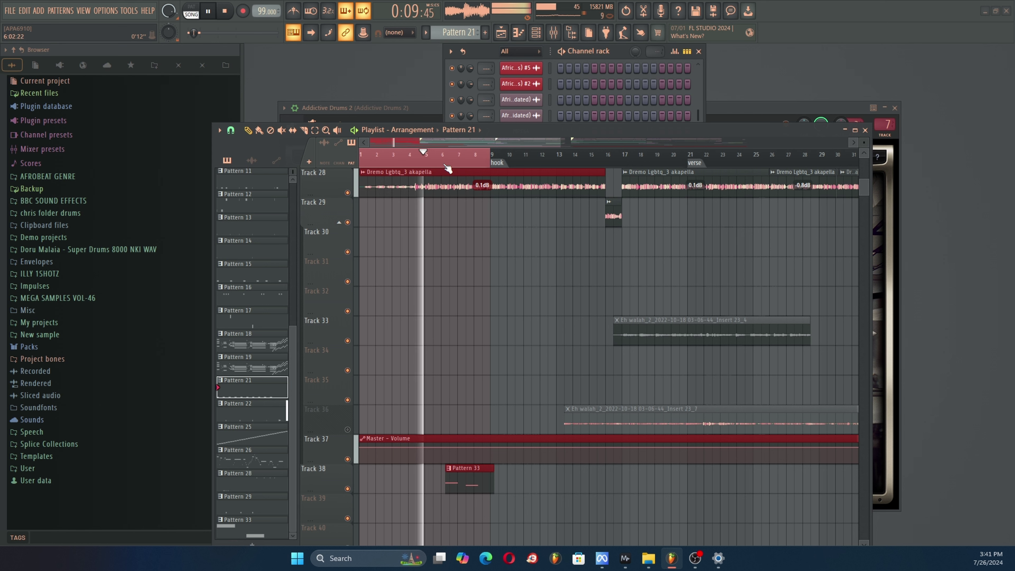
{"action": "scroll", "coordinate": [449, 164], "scroll_direction": "up", "scroll_amount": 2}
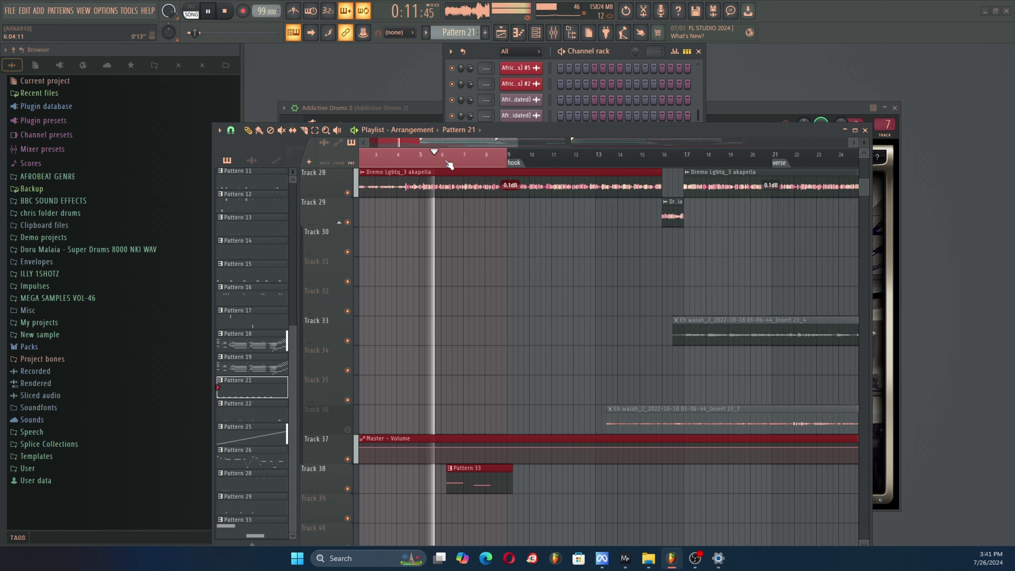
{"action": "scroll", "coordinate": [467, 244], "scroll_direction": "up", "scroll_amount": 3}
{"action": "scroll", "coordinate": [469, 262], "scroll_direction": "up", "scroll_amount": 2}
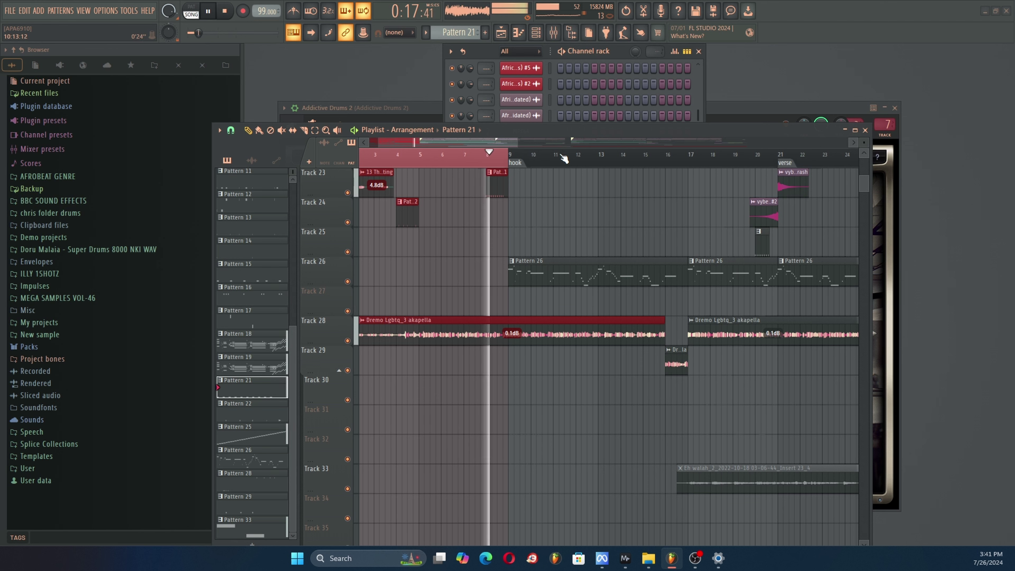
Extend the time selection from bar 1 through bar 16 and keep playing into the hook while viewing the whole arrangement.
{"action": "left_click_drag", "start_coordinate": [684, 157], "coordinate": [138, 214]}
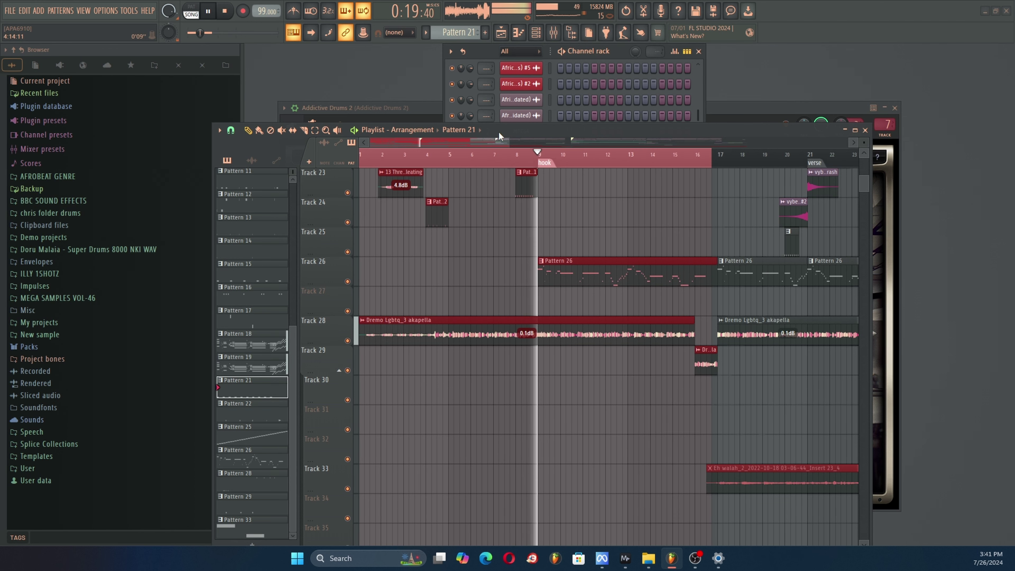
{"action": "scroll", "coordinate": [542, 167], "scroll_direction": "up", "scroll_amount": 3}
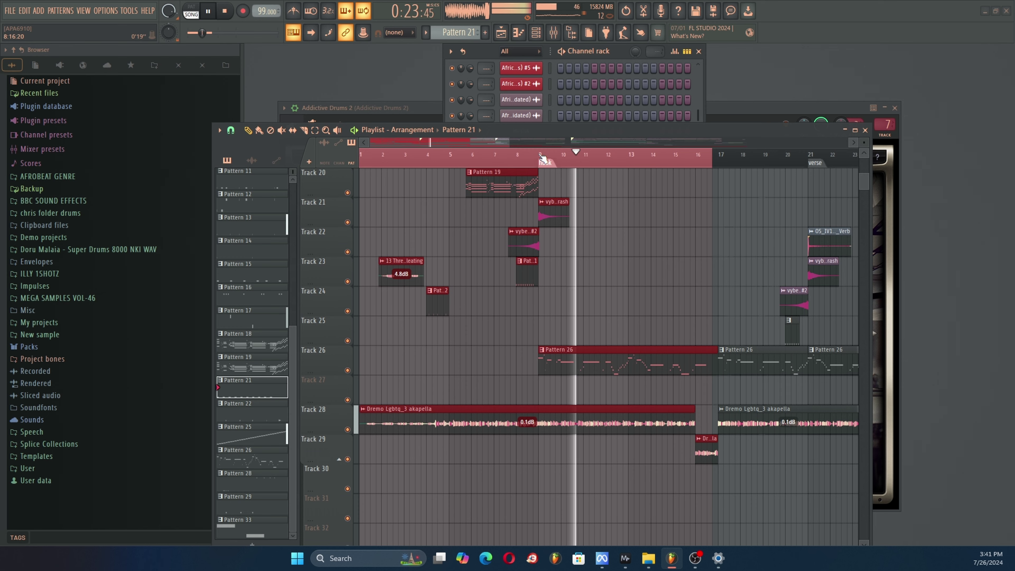
{"action": "scroll", "coordinate": [542, 158], "scroll_direction": "down", "scroll_amount": 3}
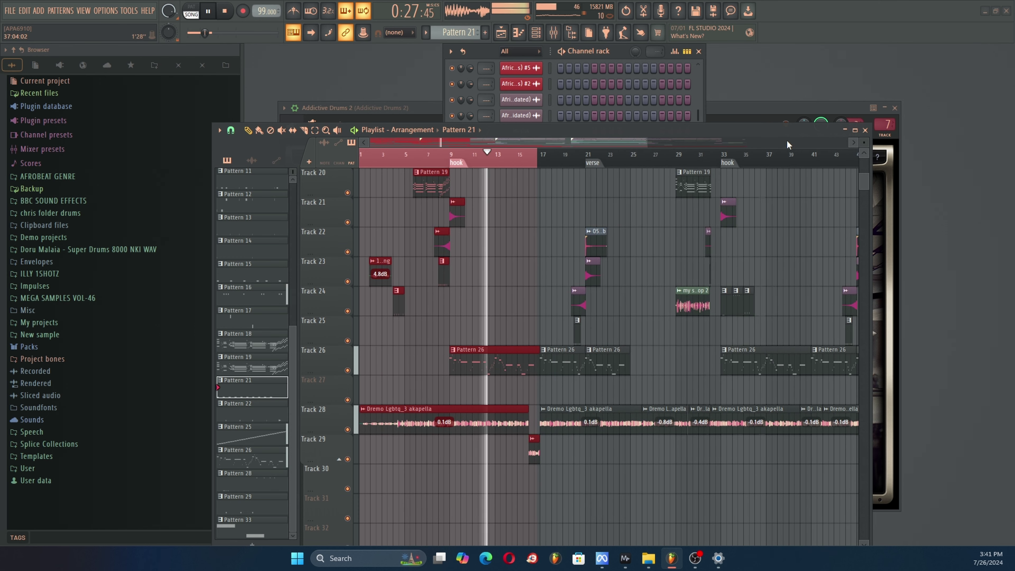
{"action": "scroll", "coordinate": [846, 139], "scroll_direction": "down", "scroll_amount": 6}
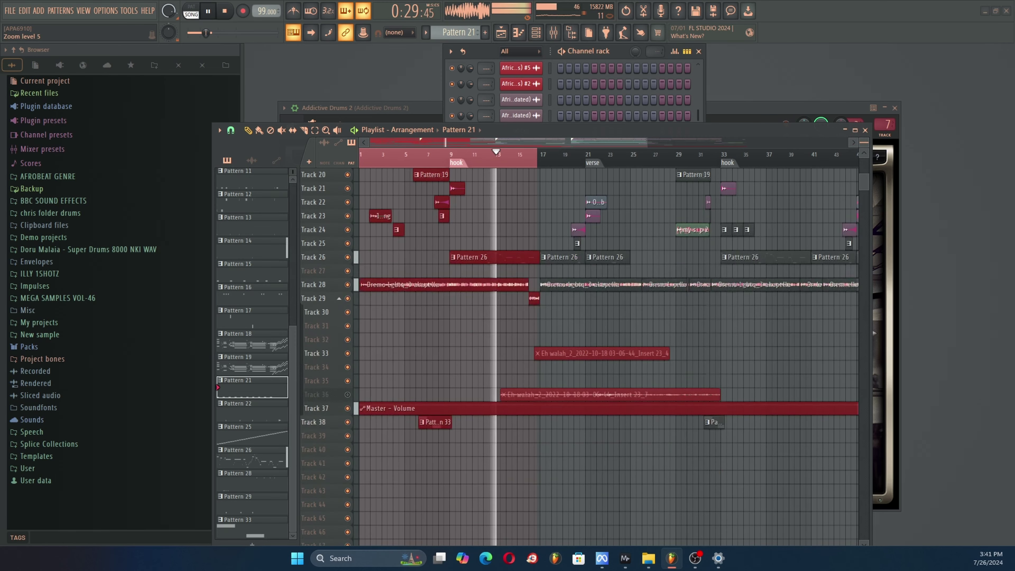
{"action": "scroll", "coordinate": [501, 234], "scroll_direction": "up", "scroll_amount": 3}
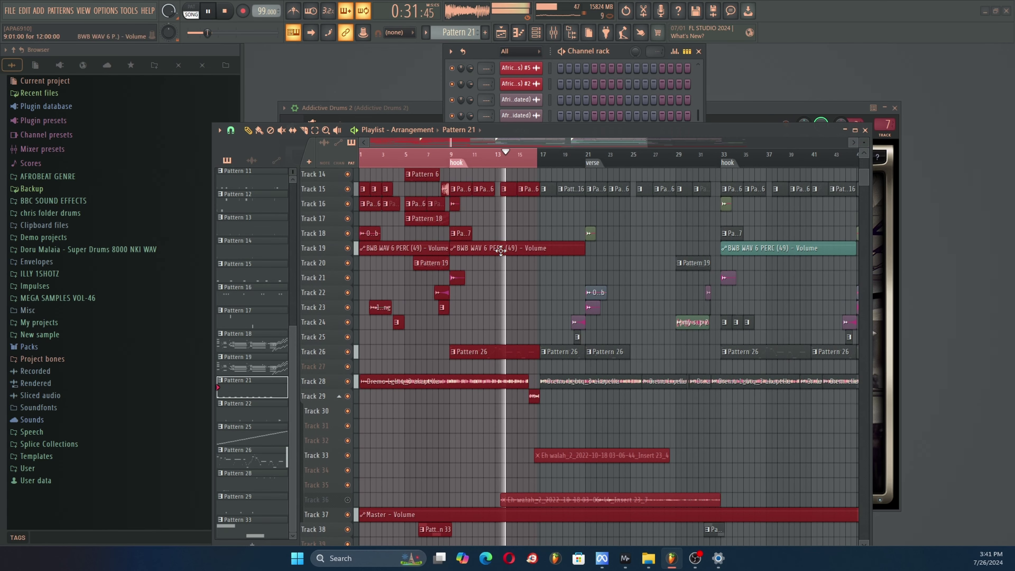
Narrow the time selection to bars 9 to 16 of the hook and stop playback.
{"action": "left_click_drag", "start_coordinate": [539, 162], "coordinate": [455, 208]}
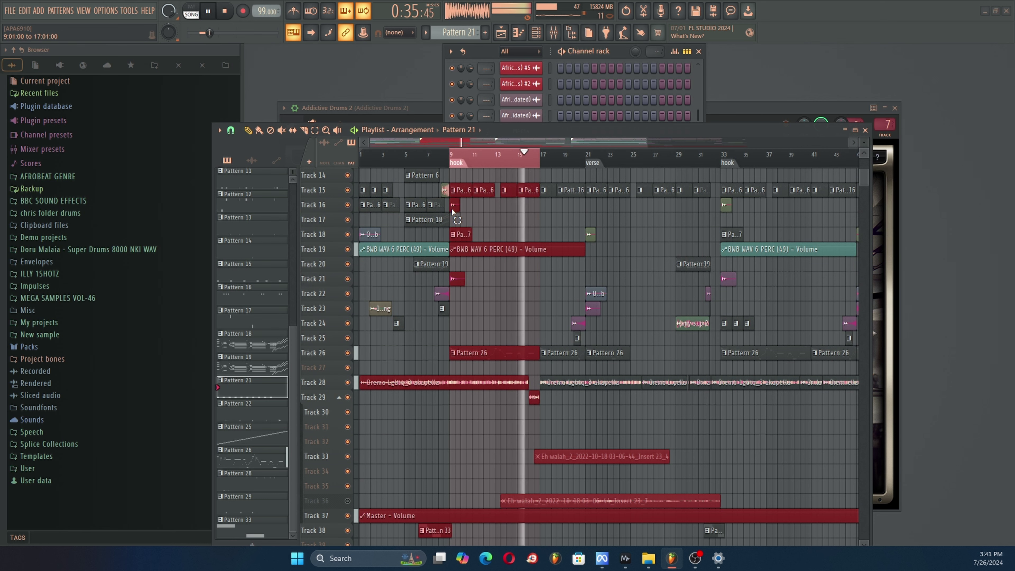
{"action": "scroll", "coordinate": [466, 163], "scroll_direction": "up", "scroll_amount": 4}
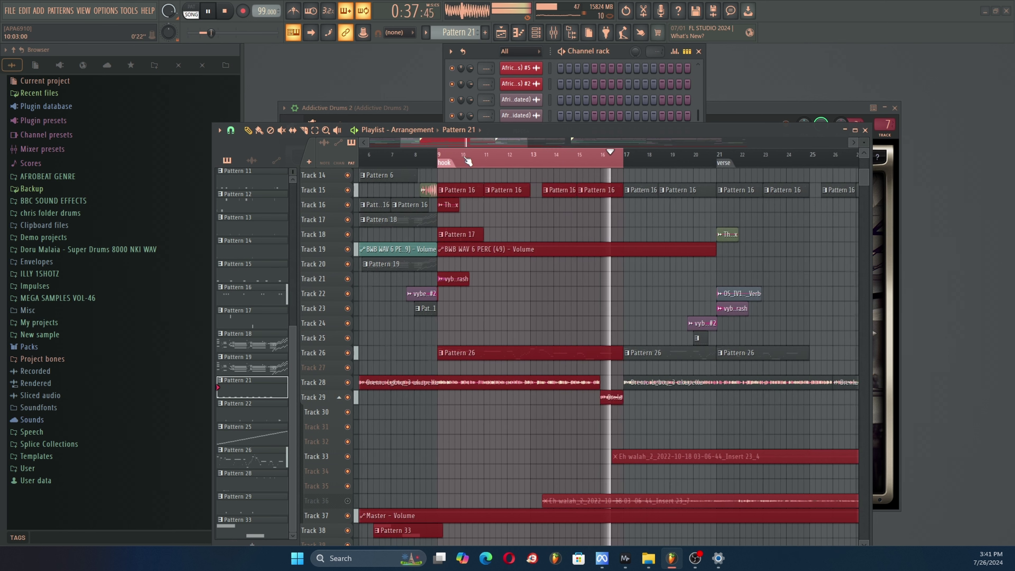
{"action": "scroll", "coordinate": [494, 236], "scroll_direction": "up", "scroll_amount": 2}
{"action": "key", "text": "space"}
Examine the clips on Tracks 1 to 12 across the hook section of the Playlist.
{"action": "scroll", "coordinate": [552, 240], "scroll_direction": "up", "scroll_amount": 5}
{"action": "left_click", "coordinate": [819, 165]}
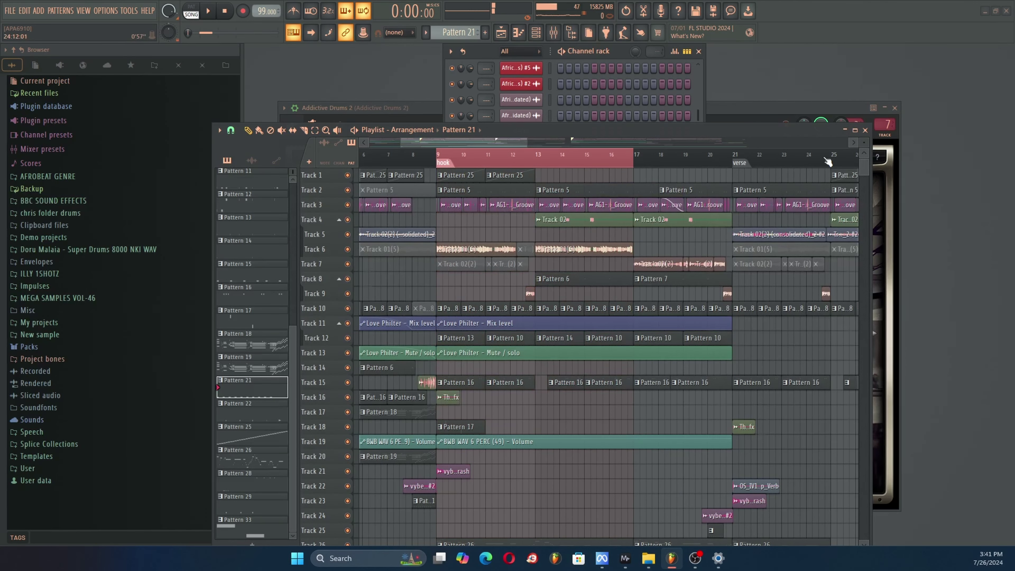
{"action": "scroll", "coordinate": [856, 146], "scroll_direction": "up", "scroll_amount": 5}
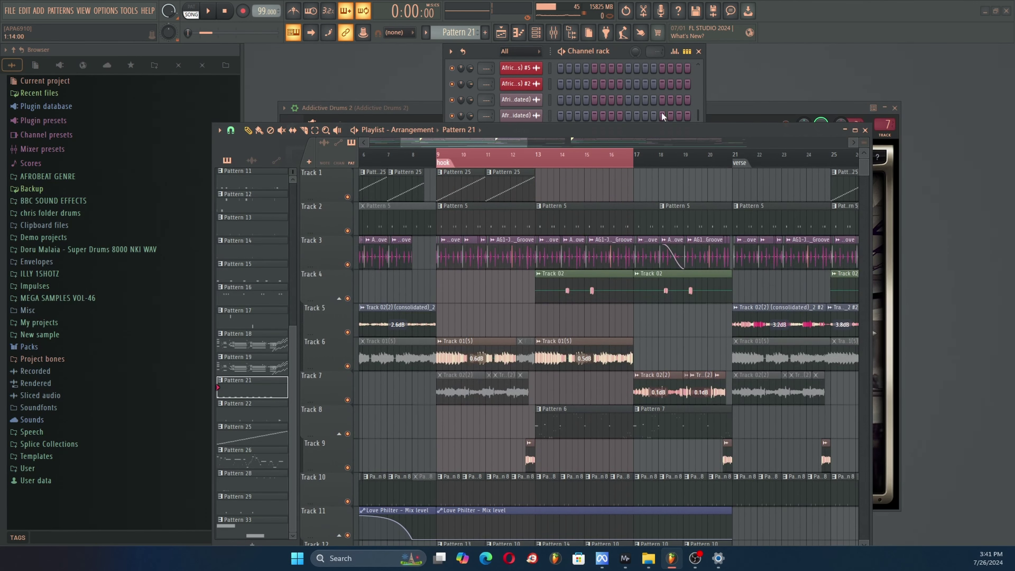
{"action": "scroll", "coordinate": [457, 159], "scroll_direction": "up", "scroll_amount": 4}
{"action": "scroll", "coordinate": [528, 274], "scroll_direction": "down", "scroll_amount": 1}
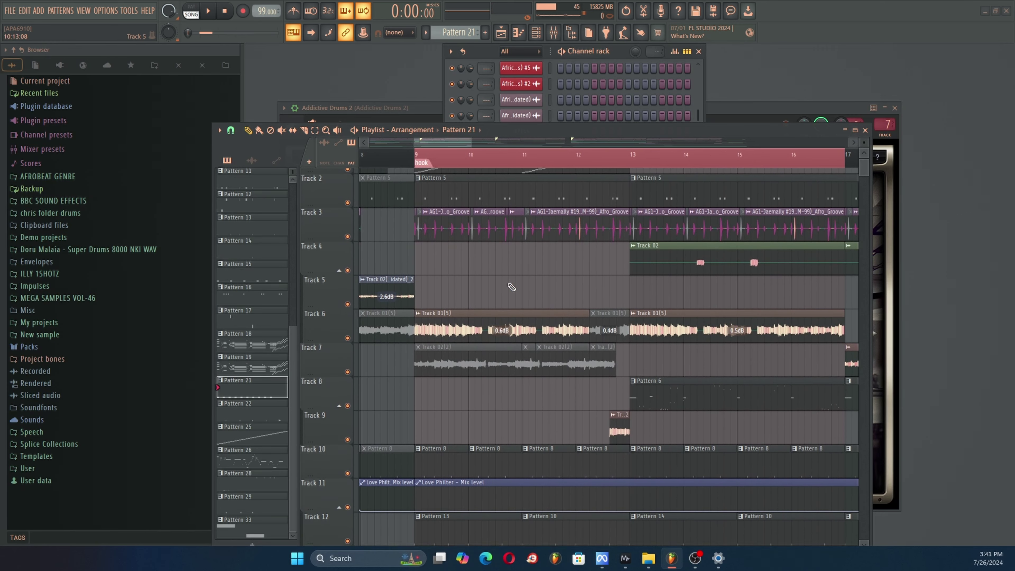
{"action": "scroll", "coordinate": [443, 304], "scroll_direction": "up", "scroll_amount": 1}
{"action": "scroll", "coordinate": [416, 156], "scroll_direction": "down", "scroll_amount": 3}
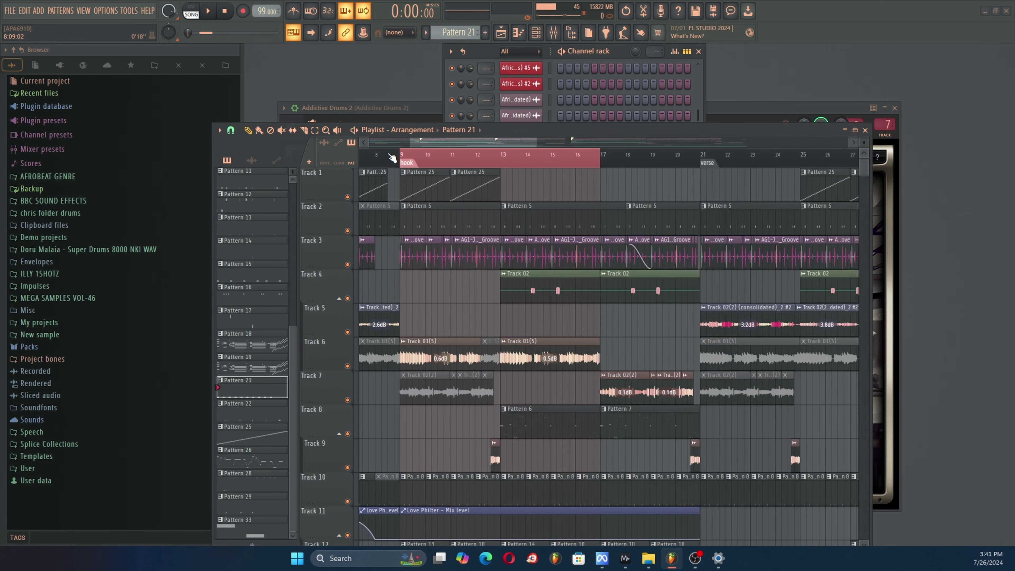
Play the hook from bar 9, stop to mute the akapella on Track 28, and restart playback.
{"action": "key", "text": "space"}
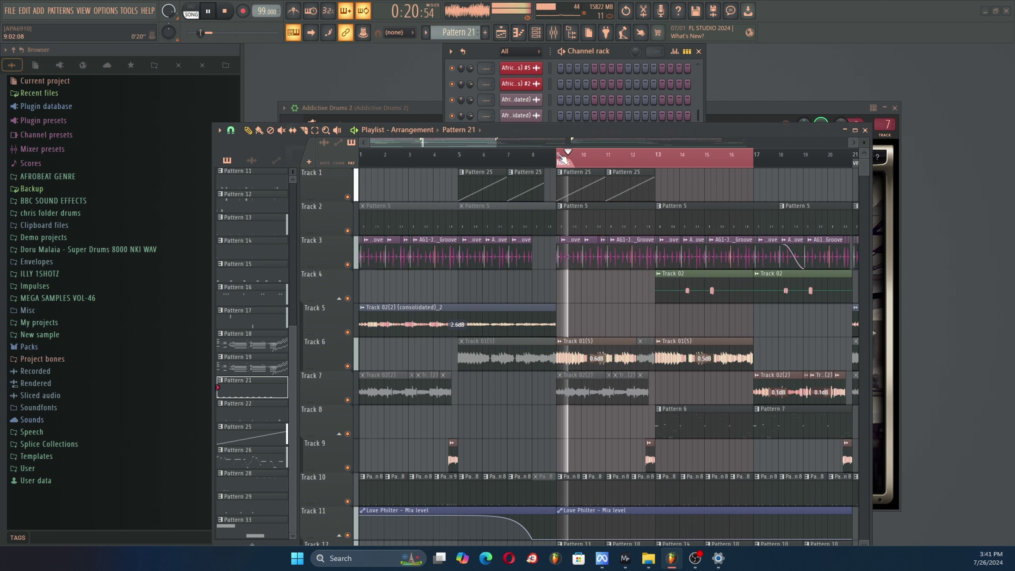
{"action": "scroll", "coordinate": [419, 390], "scroll_direction": "down", "scroll_amount": 10}
{"action": "key", "text": "space"}
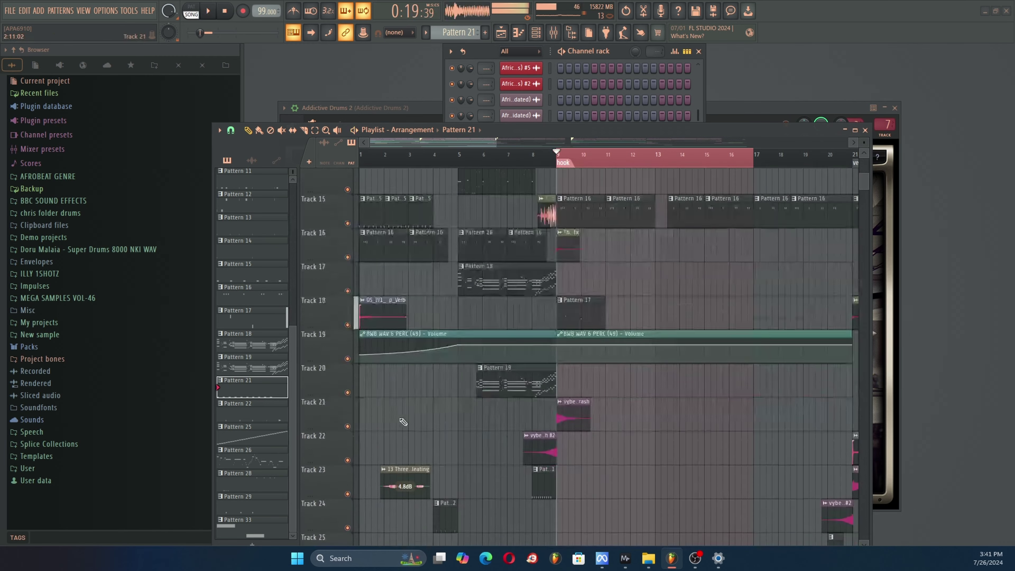
{"action": "scroll", "coordinate": [440, 360], "scroll_direction": "down", "scroll_amount": 3}
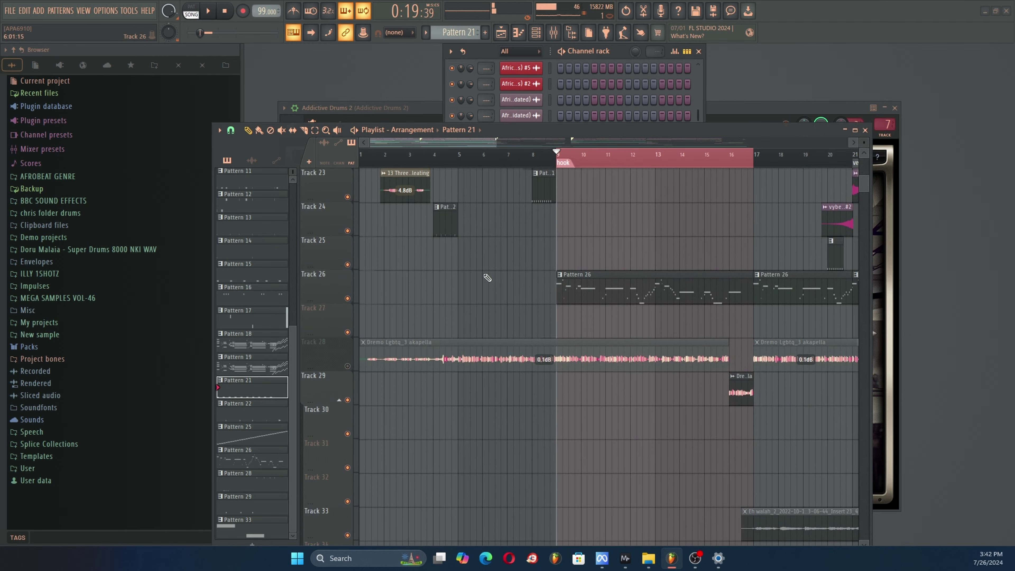
{"action": "scroll", "coordinate": [487, 267], "scroll_direction": "up", "scroll_amount": 7}
{"action": "key", "text": "space"}
{"action": "scroll", "coordinate": [487, 267], "scroll_direction": "up", "scroll_amount": 5}
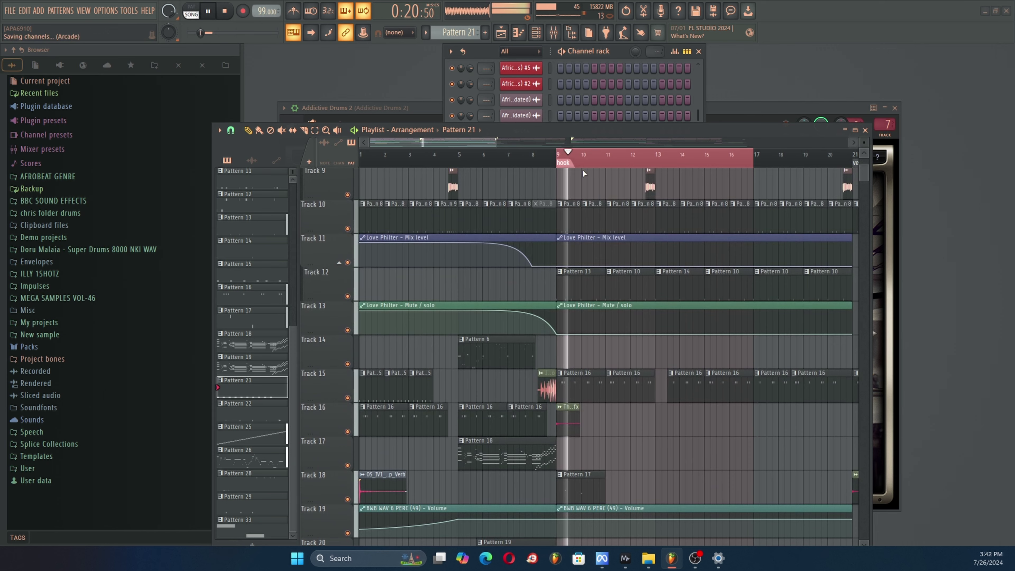
Play through the hook with its upper tracks in view, and stop playback.
{"action": "left_click_drag", "start_coordinate": [484, 142], "coordinate": [525, 146]}
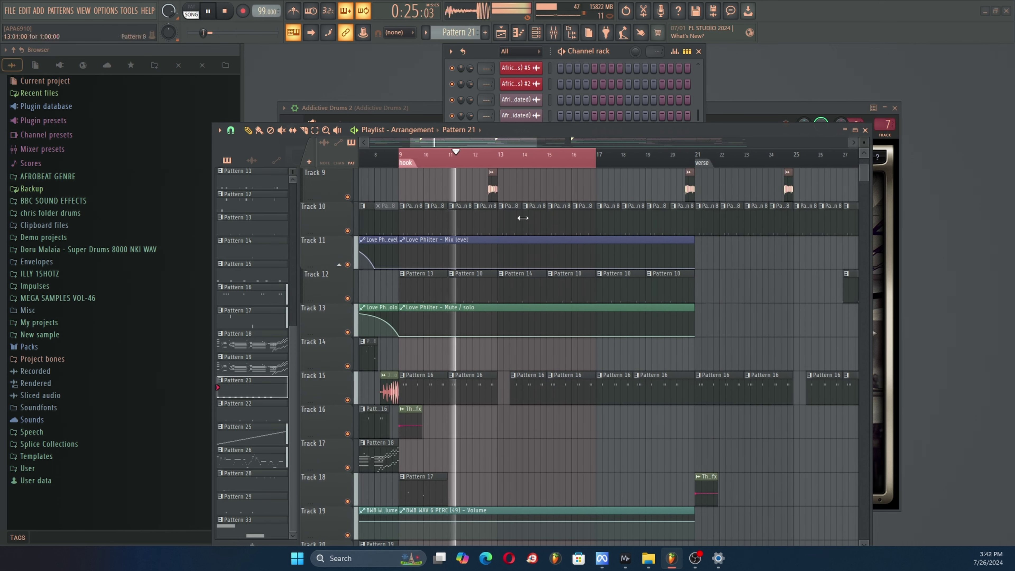
{"action": "scroll", "coordinate": [517, 256], "scroll_direction": "up", "scroll_amount": 3}
{"action": "scroll", "coordinate": [517, 255], "scroll_direction": "up", "scroll_amount": 3}
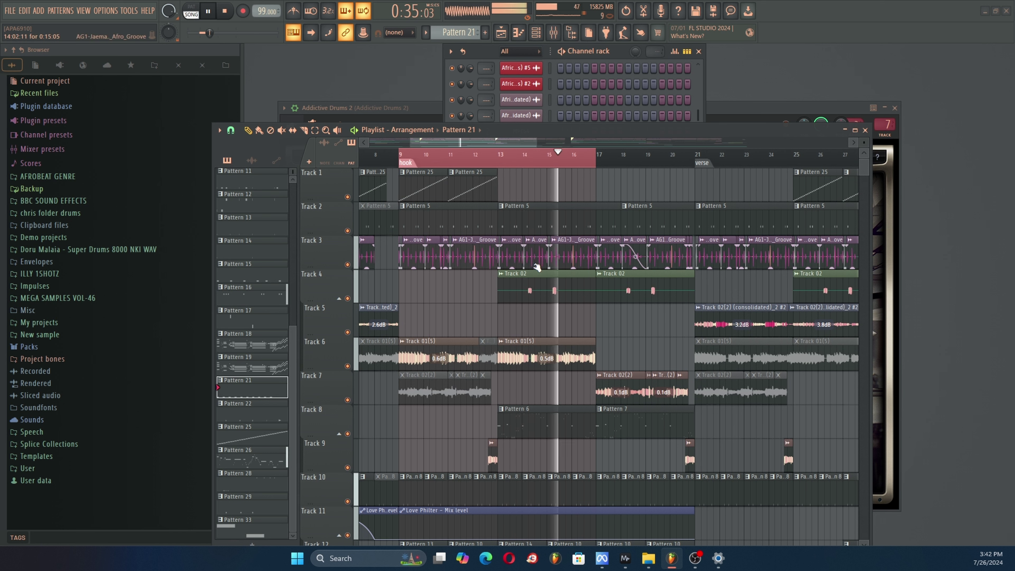
{"action": "key", "text": "space"}
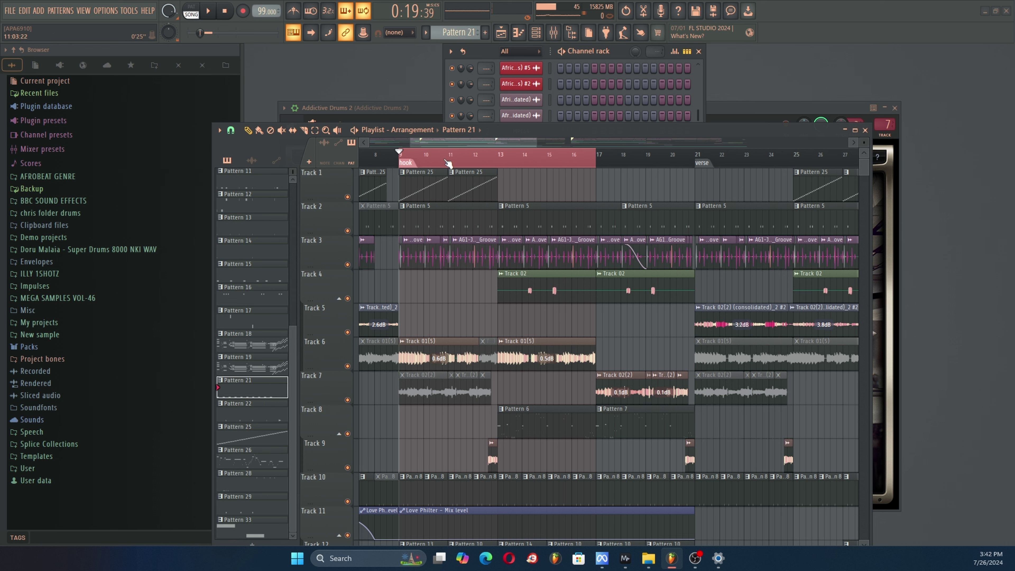
Open the channel settings of the Track 02 audio clip on Track 4 and arrange its window beside the Playlist.
{"action": "left_click", "coordinate": [554, 273]}
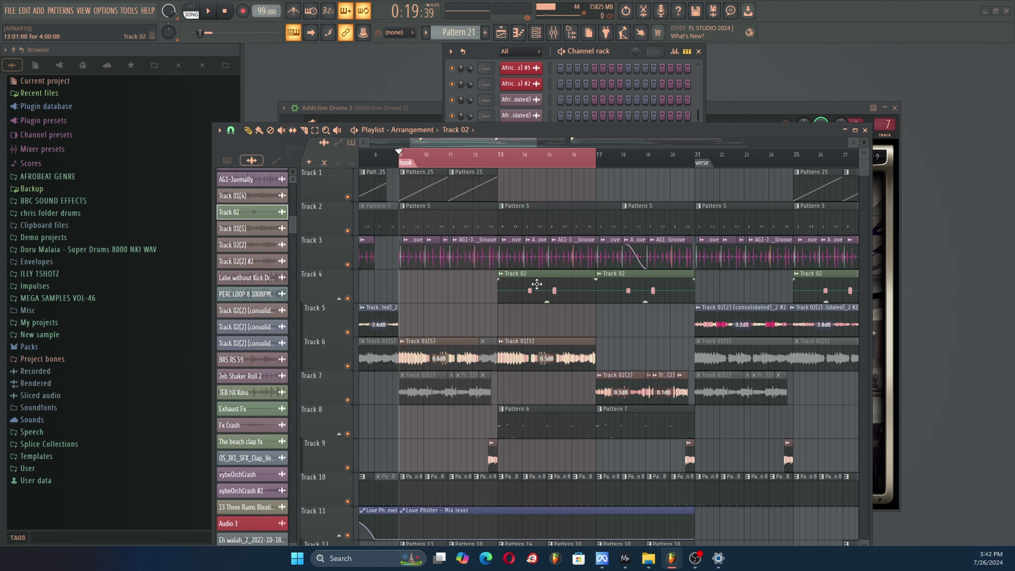
{"action": "left_click_drag", "start_coordinate": [626, 140], "coordinate": [531, 356]}
{"action": "left_click_drag", "start_coordinate": [512, 196], "coordinate": [848, 87]}
{"action": "left_click_drag", "start_coordinate": [615, 350], "coordinate": [604, 120]}
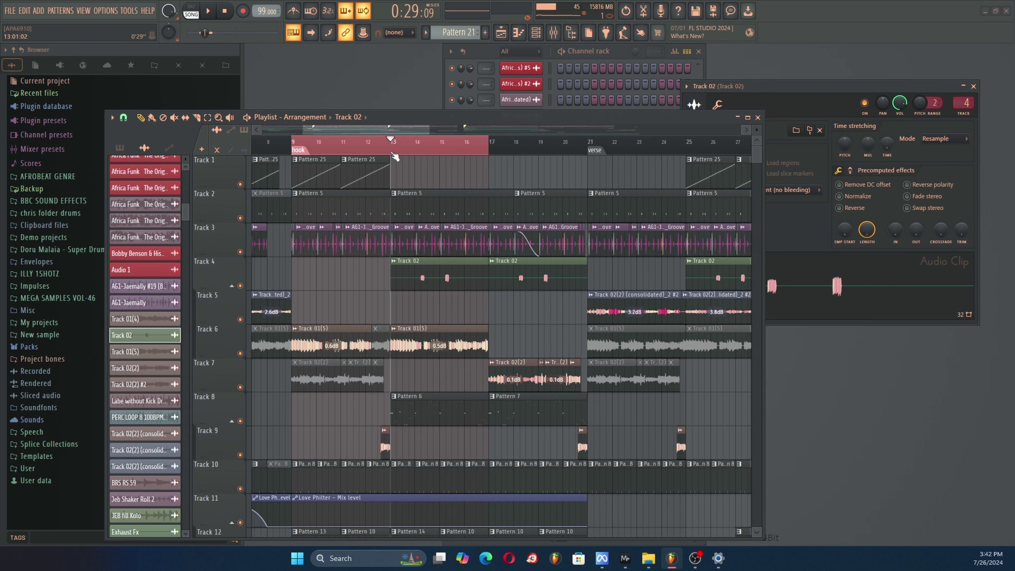
Locate Pattern 26 on Track 26 at the start of the hook and open its Kontakt #3 piano roll.
{"action": "scroll", "coordinate": [408, 292], "scroll_direction": "down", "scroll_amount": 10}
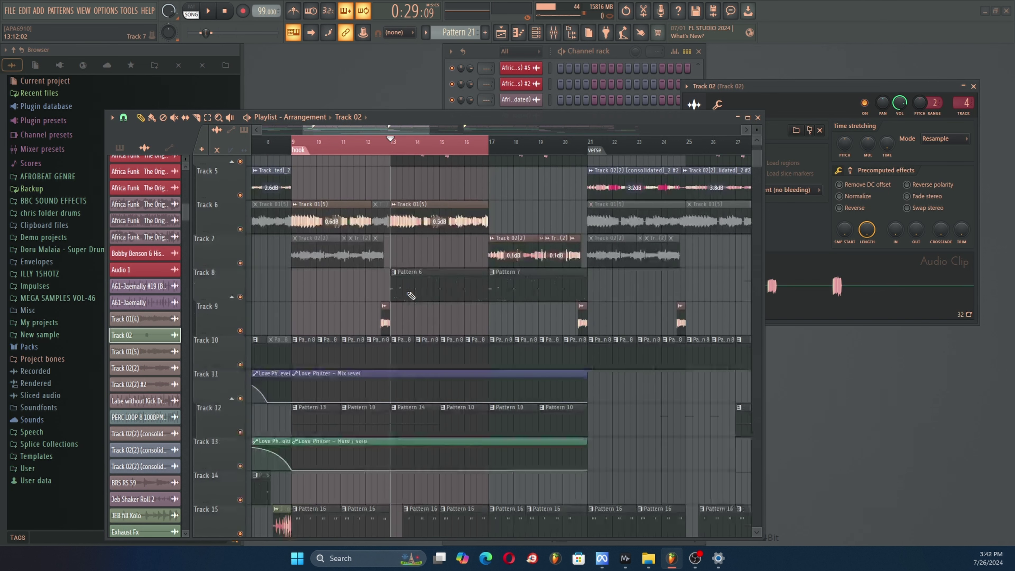
{"action": "scroll", "coordinate": [407, 291], "scroll_direction": "down", "scroll_amount": 12}
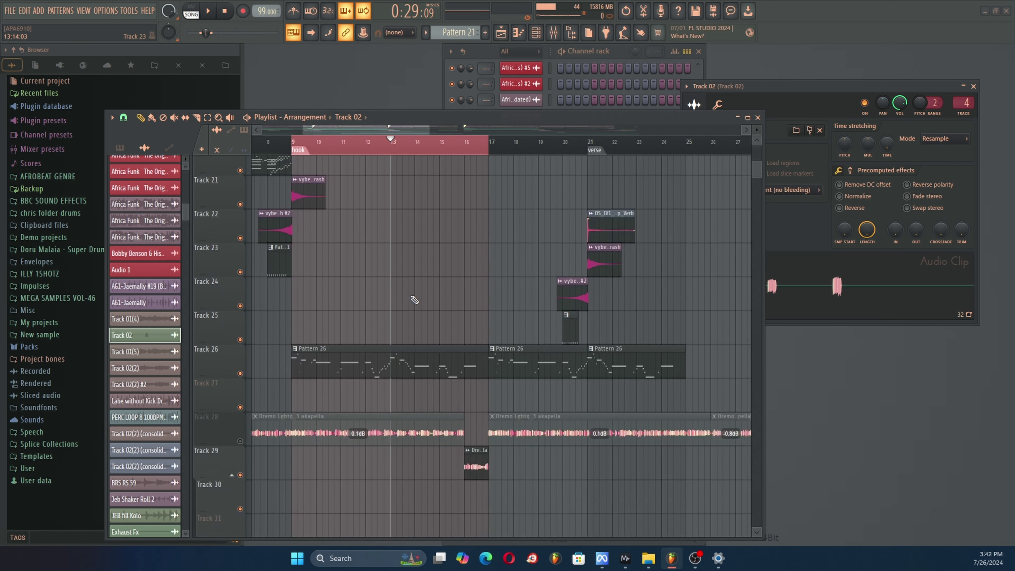
{"action": "scroll", "coordinate": [414, 300], "scroll_direction": "down", "scroll_amount": 1}
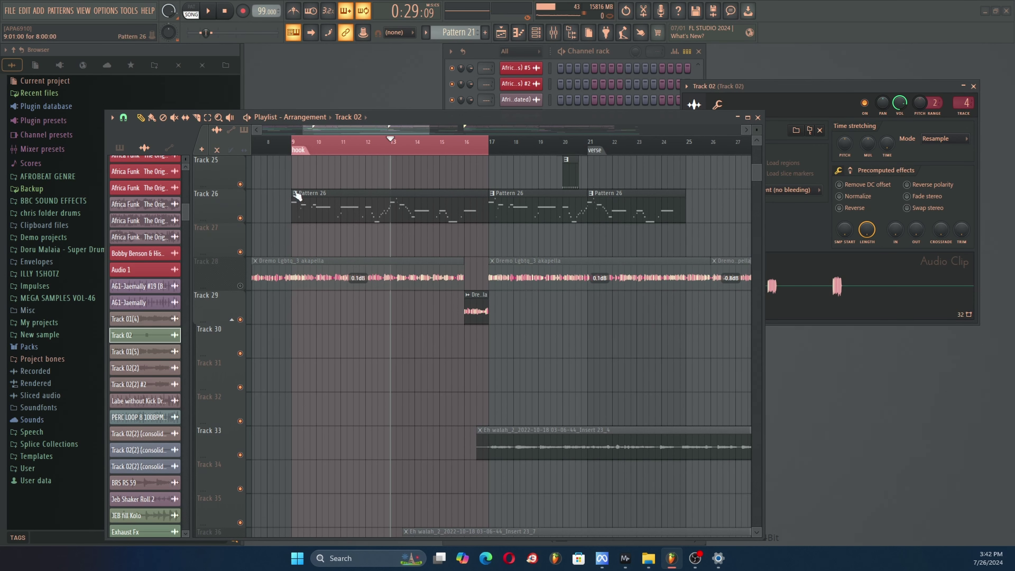
{"action": "scroll", "coordinate": [297, 168], "scroll_direction": "up", "scroll_amount": 1}
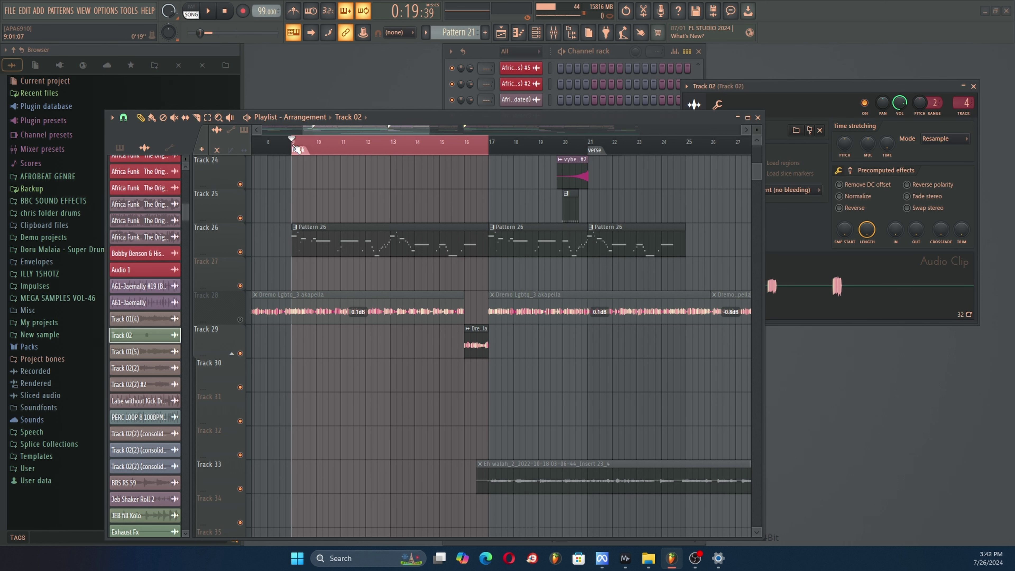
{"action": "double_click", "coordinate": [342, 240]}
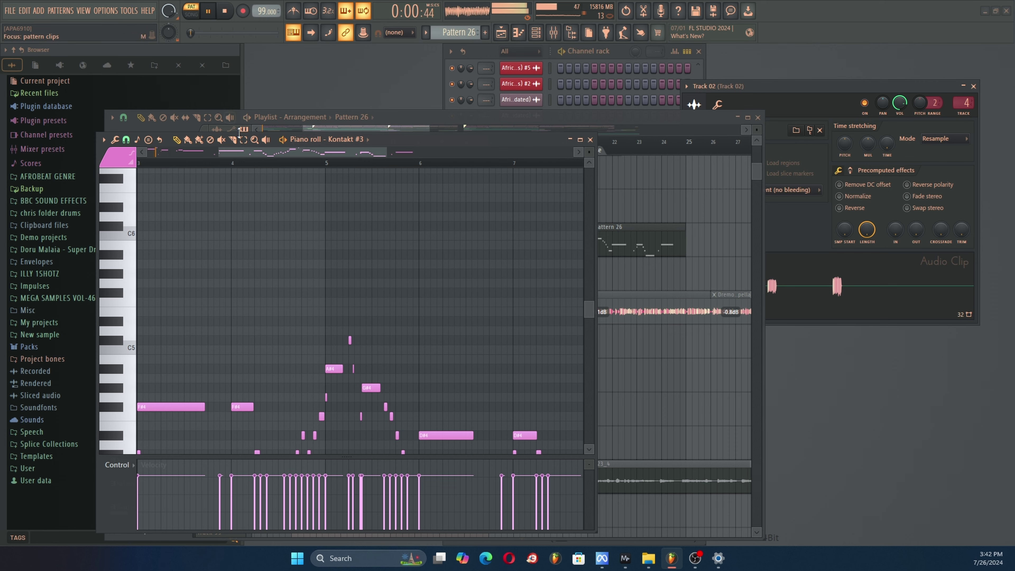
Play Pattern 26 by itself and examine its Kontakt #3 melody notes in the piano roll.
{"action": "scroll", "coordinate": [255, 155], "scroll_direction": "down", "scroll_amount": 3}
{"action": "scroll", "coordinate": [235, 165], "scroll_direction": "down", "scroll_amount": 5}
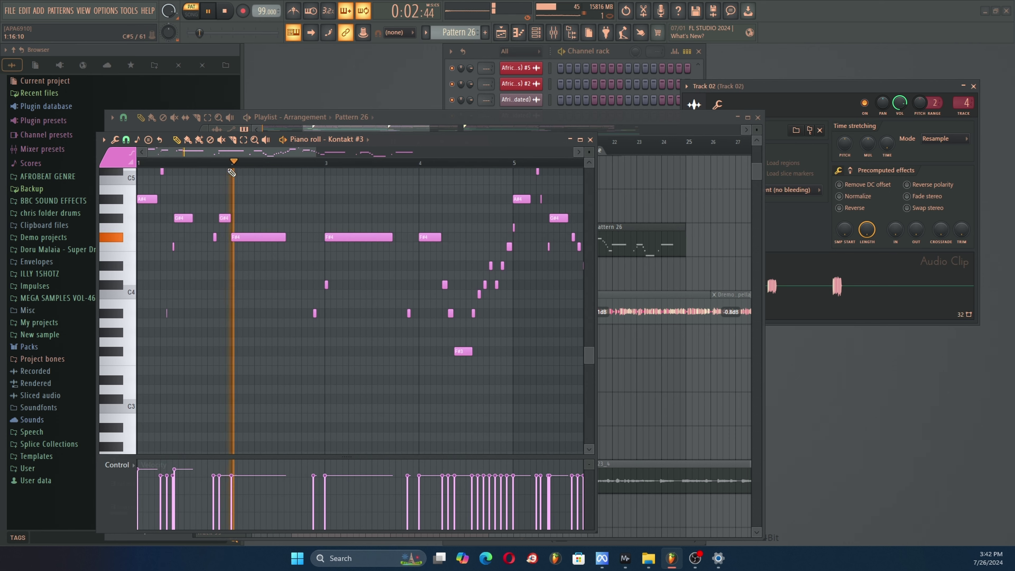
{"action": "scroll", "coordinate": [239, 163], "scroll_direction": "down", "scroll_amount": 2}
{"action": "scroll", "coordinate": [254, 226], "scroll_direction": "up", "scroll_amount": 4}
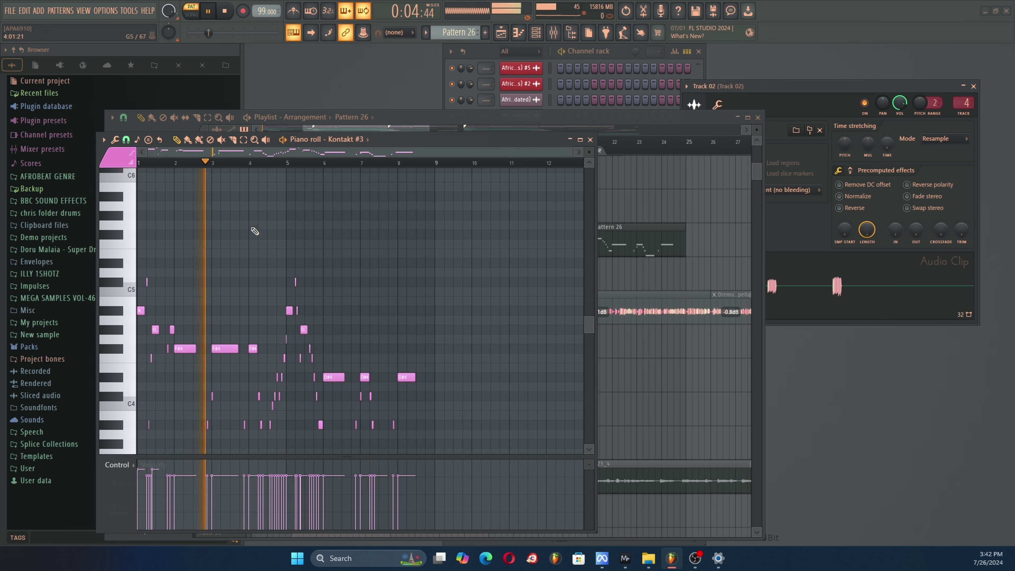
{"action": "scroll", "coordinate": [258, 165], "scroll_direction": "up", "scroll_amount": 4}
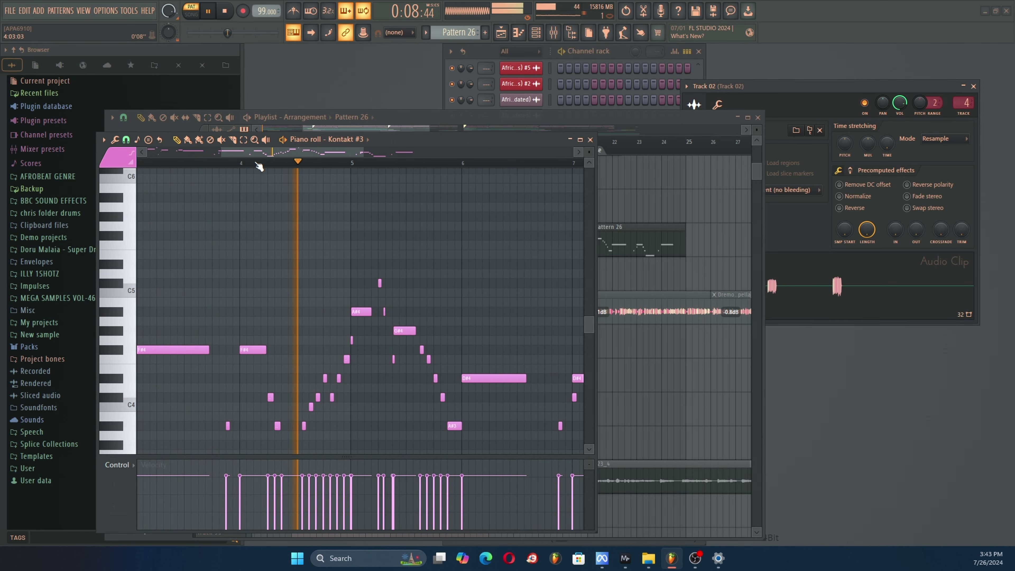
Follow Pattern 26's Kontakt #3 notes through to the end of playback, stop it, check the lower notes, and close the piano roll.
{"action": "scroll", "coordinate": [258, 164], "scroll_direction": "down", "scroll_amount": 2}
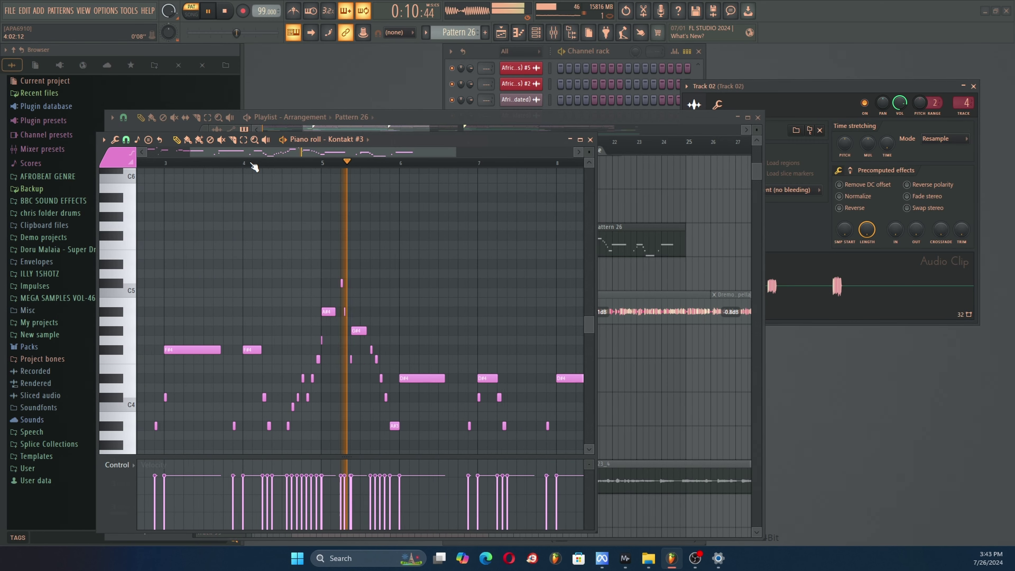
{"action": "scroll", "coordinate": [339, 165], "scroll_direction": "down", "scroll_amount": 1}
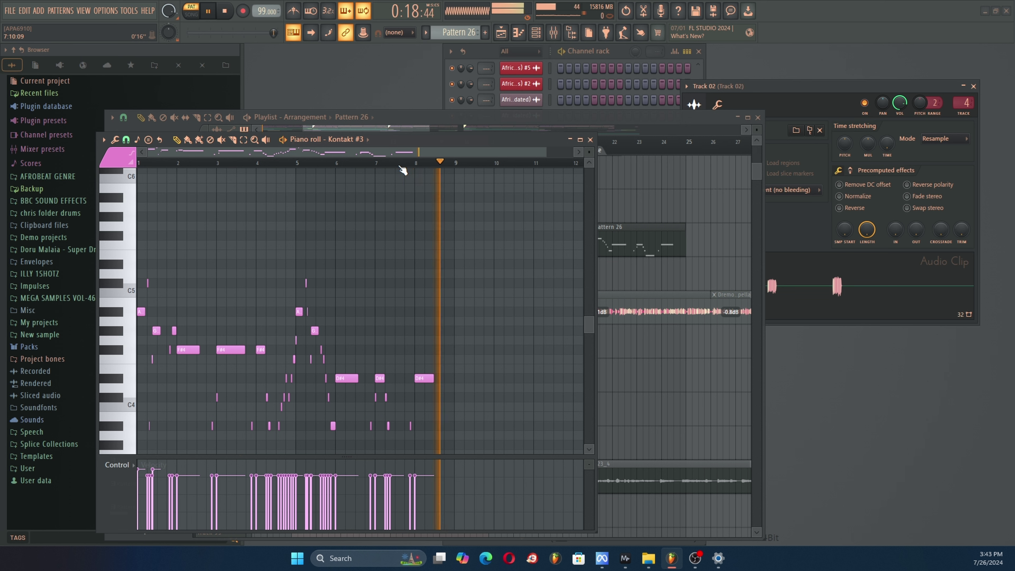
{"action": "key", "text": "space"}
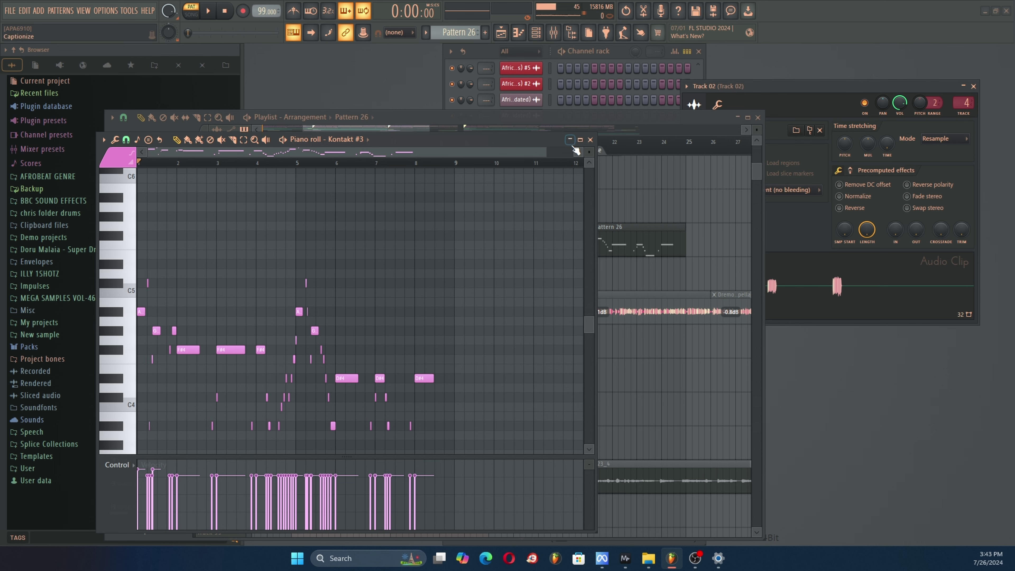
{"action": "scroll", "coordinate": [312, 247], "scroll_direction": "down", "scroll_amount": 5}
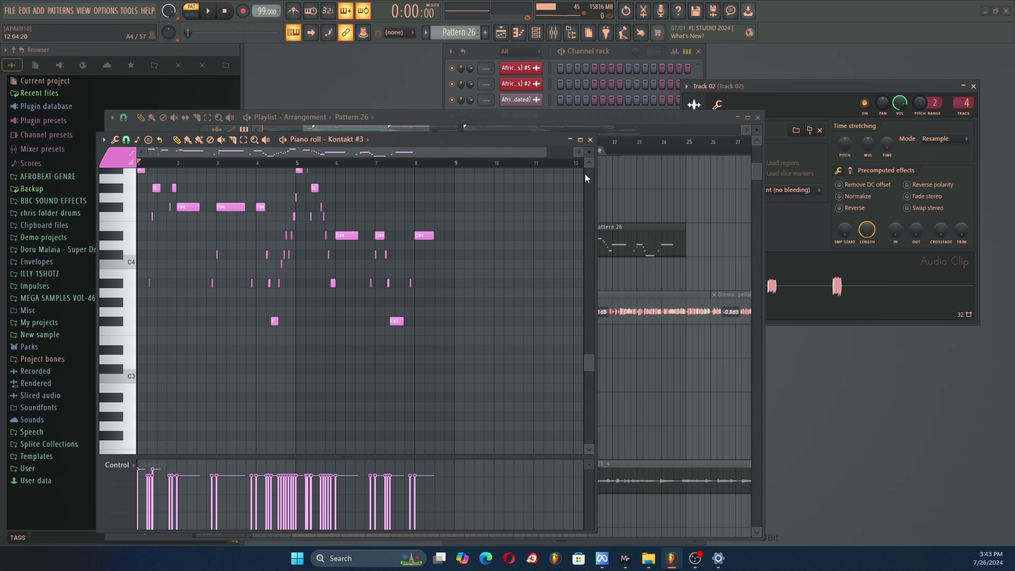
{"action": "left_click", "coordinate": [590, 139]}
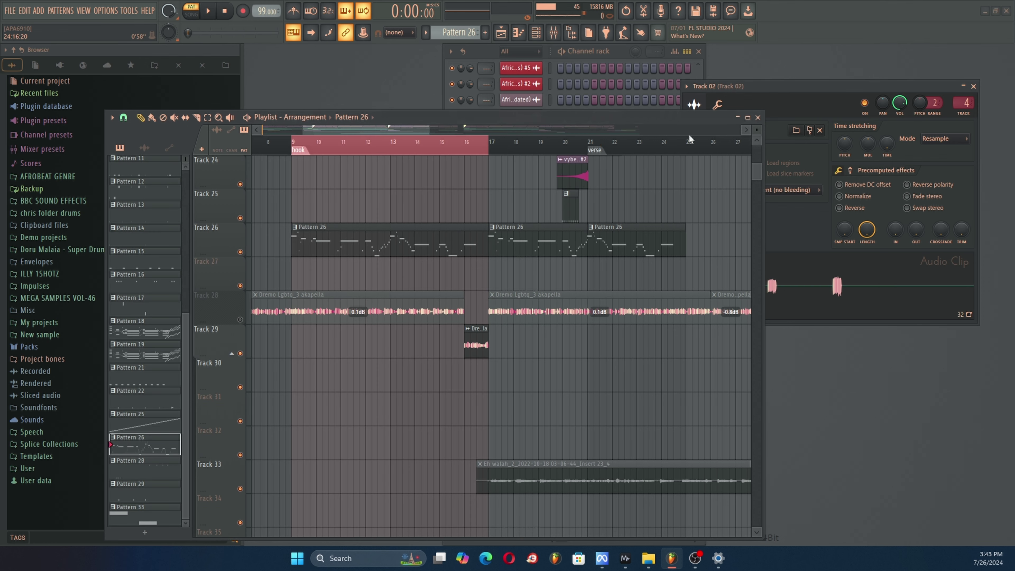
Close the Playlist and examine the Scarbee Rickenbacker Bass instrument loaded on the Kontakt #3 channel, with its full window in view.
{"action": "left_click", "coordinate": [757, 118]}
{"action": "scroll", "coordinate": [601, 410], "scroll_direction": "down", "scroll_amount": 10}
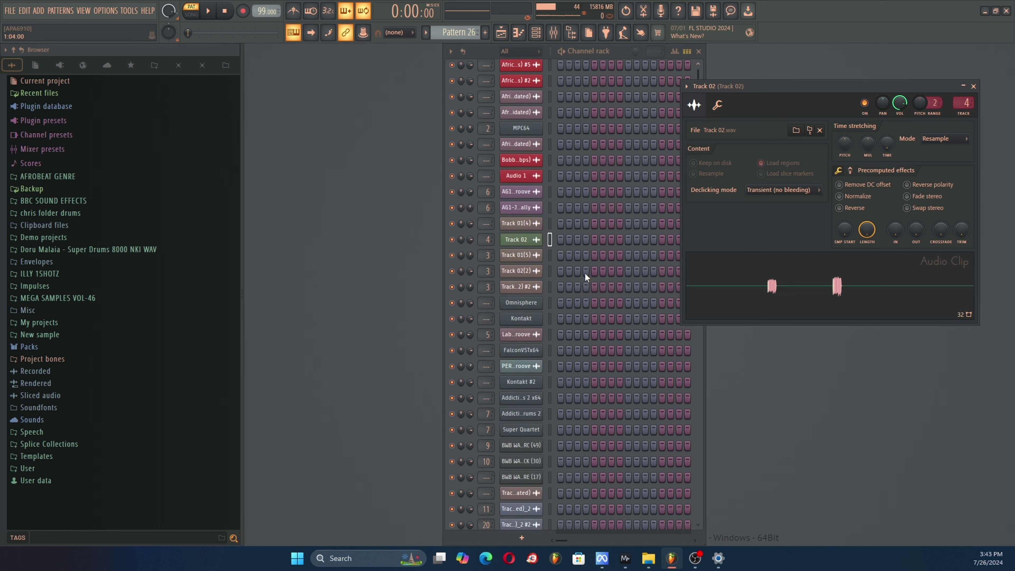
{"action": "left_click", "coordinate": [523, 98]}
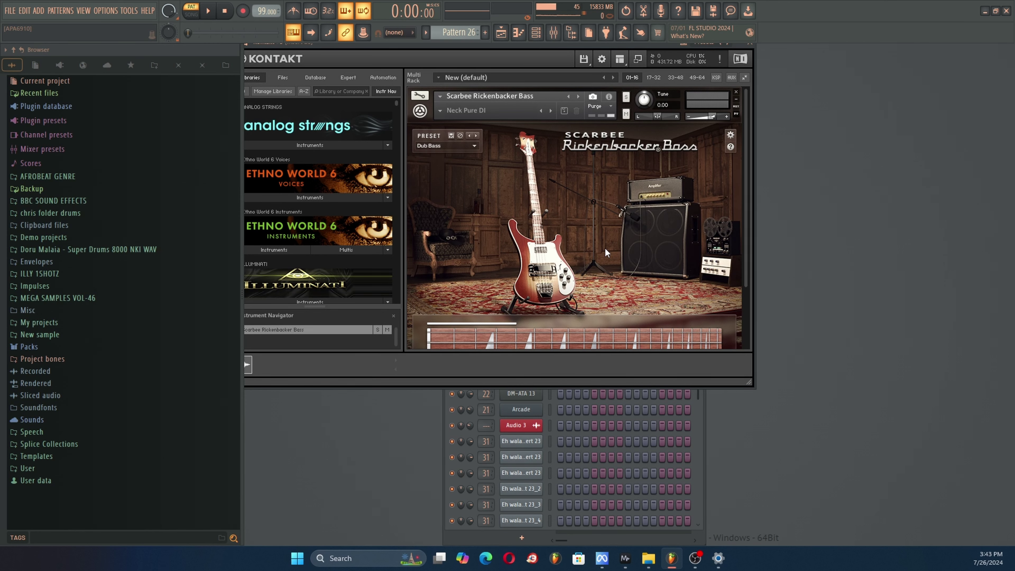
{"action": "scroll", "coordinate": [605, 251], "scroll_direction": "down", "scroll_amount": 1}
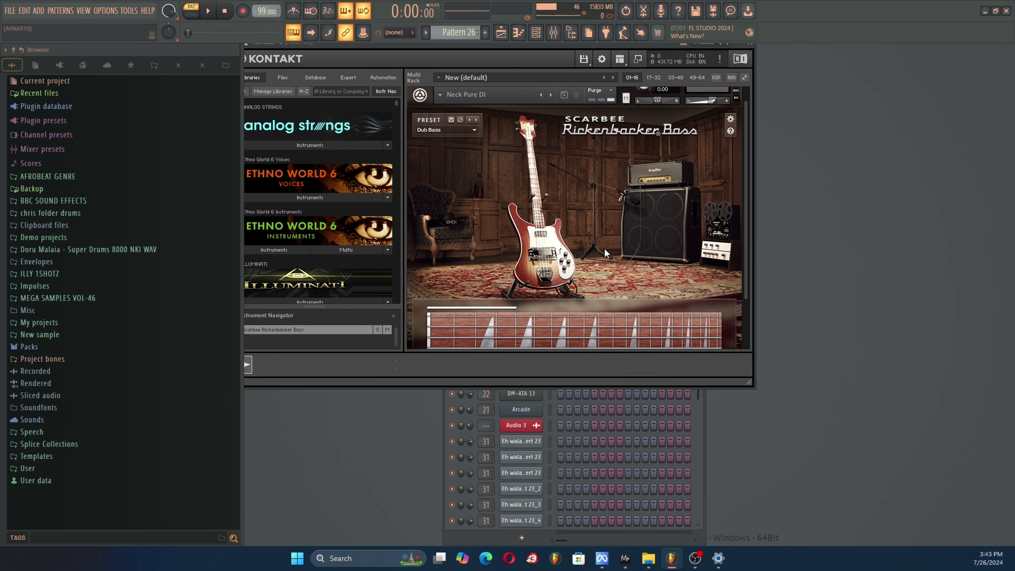
{"action": "scroll", "coordinate": [567, 159], "scroll_direction": "up", "scroll_amount": 1}
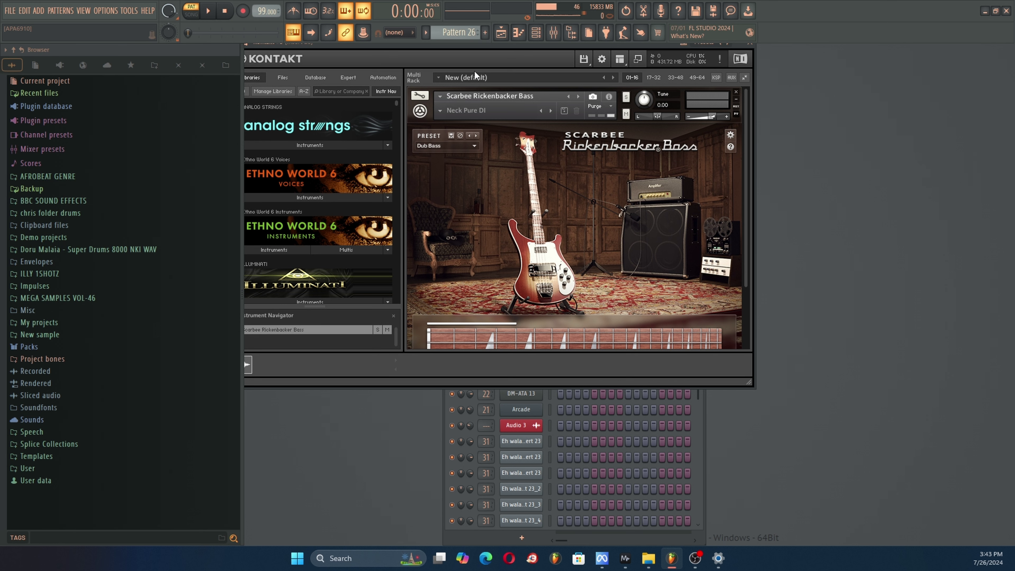
{"action": "left_click_drag", "start_coordinate": [535, 48], "coordinate": [690, 123]}
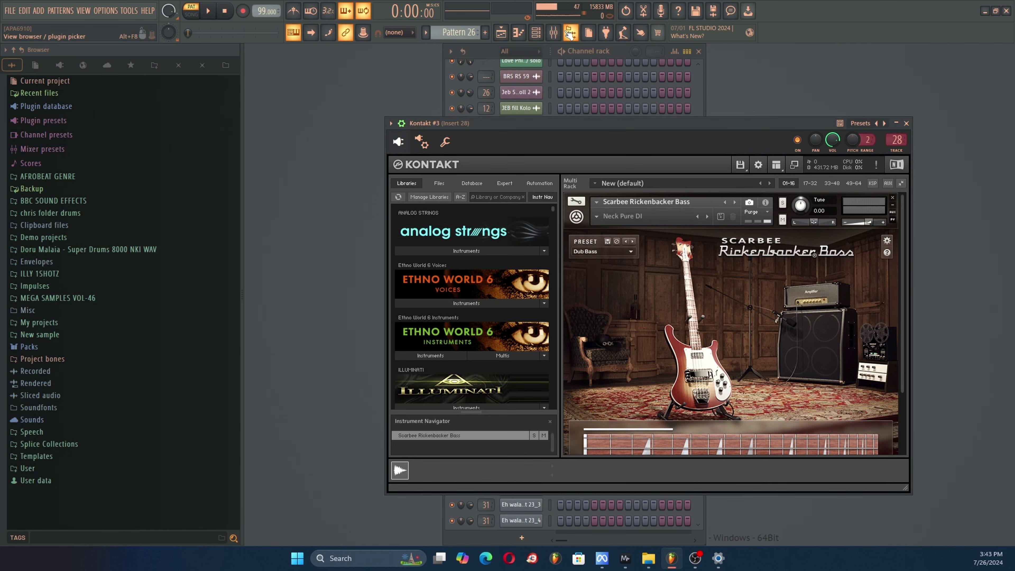
Examine the Decapitator and UAD Studer A800 effects on mixer Insert 28, and close the Studer A800 window.
{"action": "left_click", "coordinate": [553, 32]}
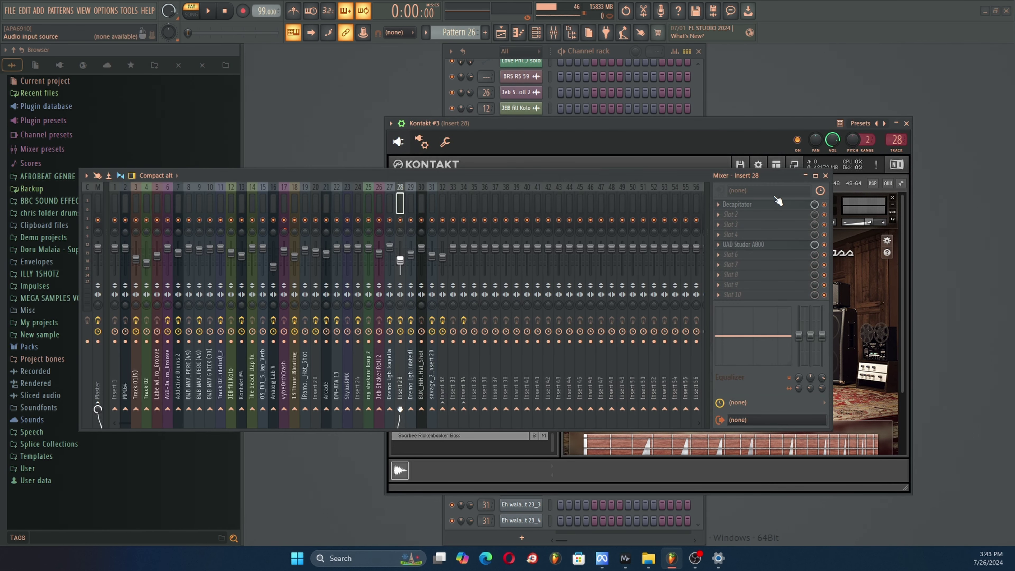
{"action": "left_click", "coordinate": [776, 205]}
{"action": "left_click_drag", "start_coordinate": [585, 171], "coordinate": [515, 212]}
{"action": "left_click", "coordinate": [677, 280]}
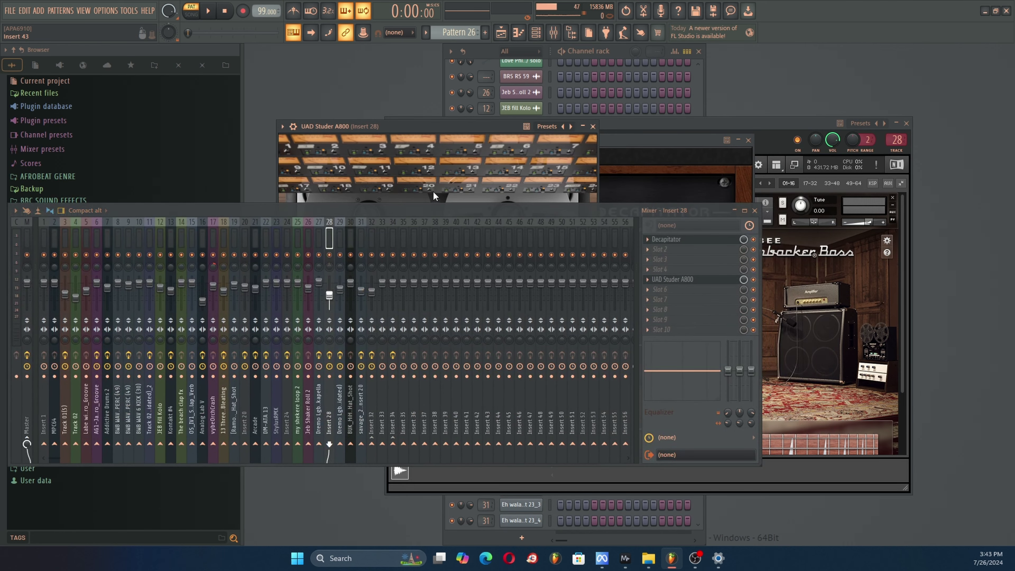
{"action": "left_click_drag", "start_coordinate": [435, 204], "coordinate": [419, 342]}
{"action": "left_click_drag", "start_coordinate": [416, 126], "coordinate": [808, 45]}
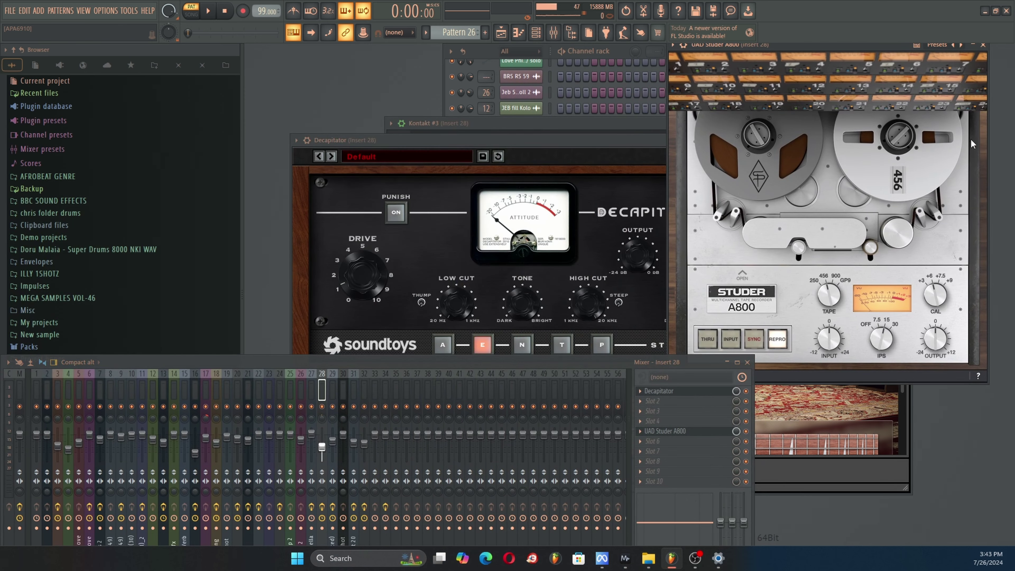
{"action": "left_click", "coordinate": [984, 45]}
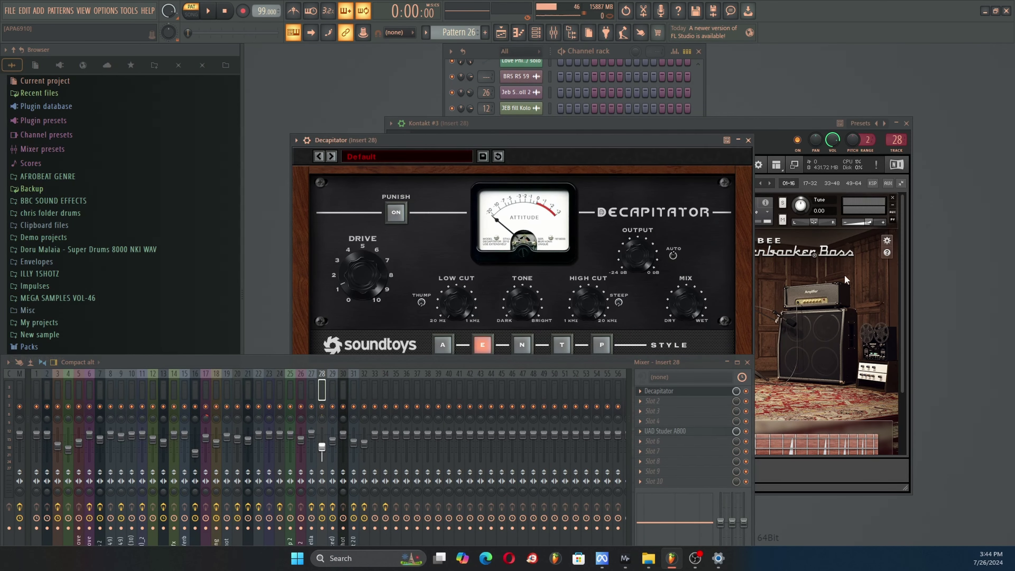
Bring the full mixer back into view and close the Kontakt #3 and Decapitator windows.
{"action": "left_click_drag", "start_coordinate": [446, 362], "coordinate": [500, 197]}
{"action": "left_click", "coordinate": [370, 342]}
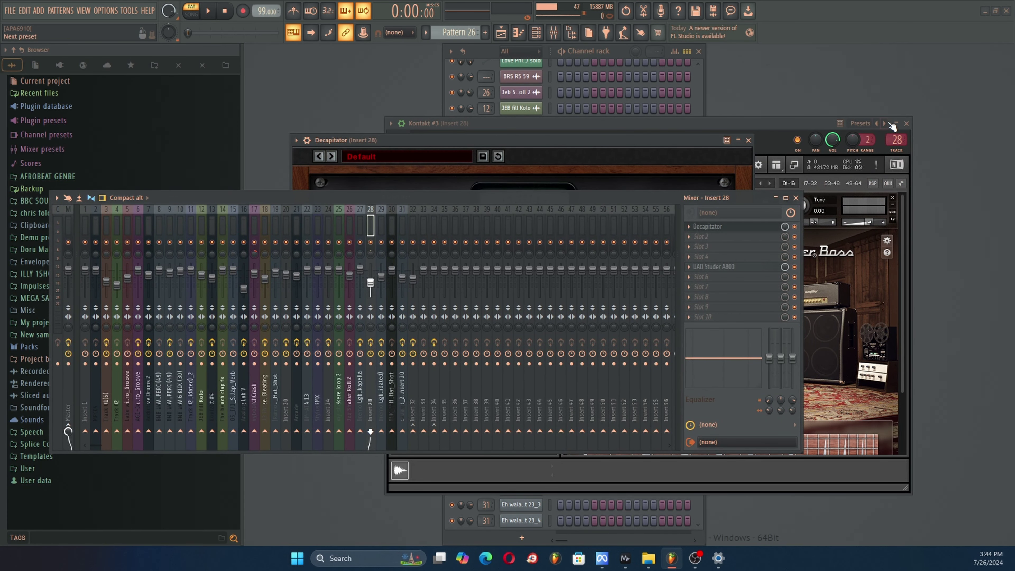
{"action": "left_click", "coordinate": [907, 123]}
{"action": "left_click", "coordinate": [748, 140]}
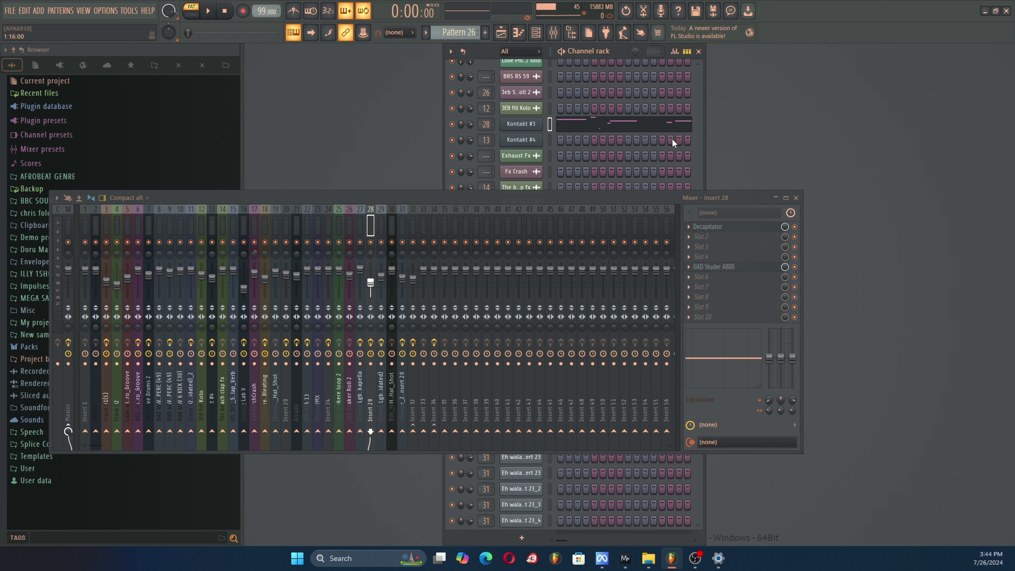
Reopen the Kontakt #3 instrument, play Pattern 26 by itself with the Insert 28 mixer track in view, and stop playback.
{"action": "left_click", "coordinate": [534, 127]}
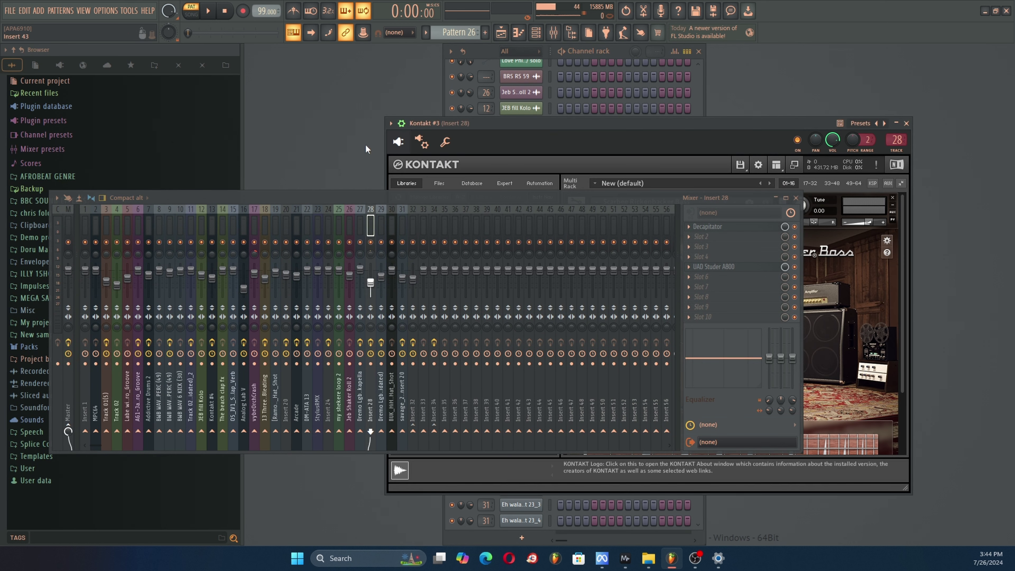
{"action": "left_click", "coordinate": [208, 11]}
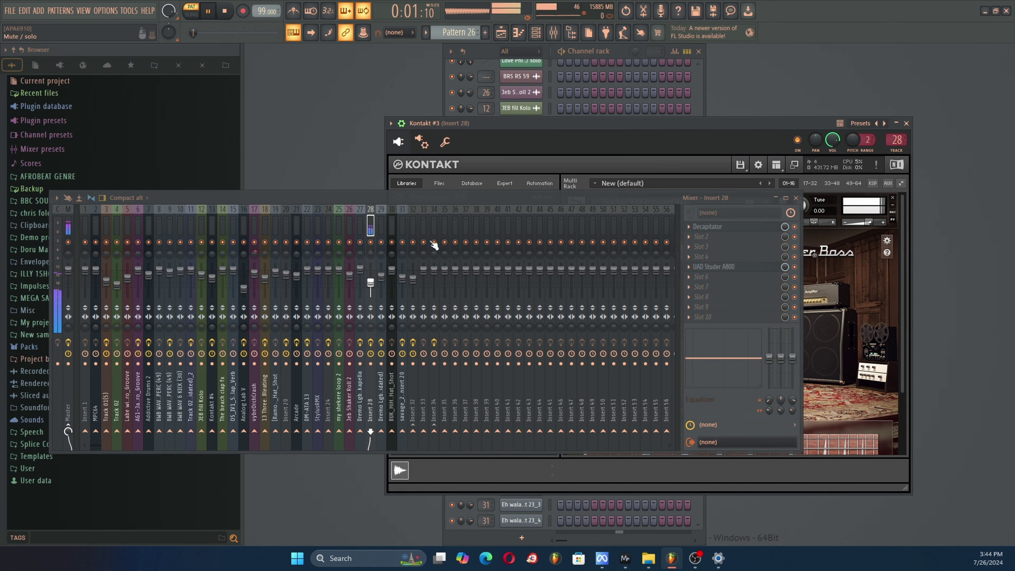
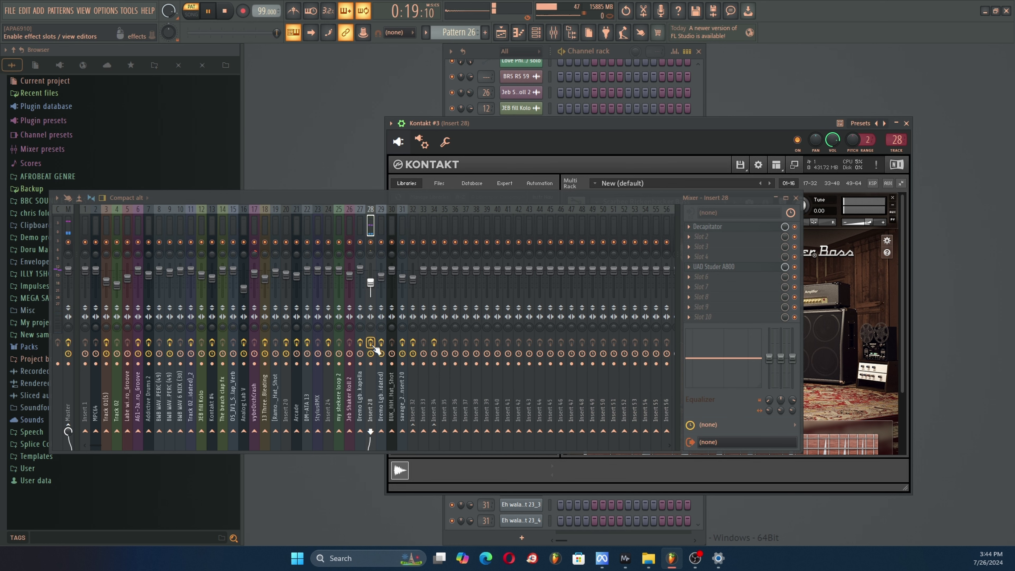
{"action": "key", "text": "space"}
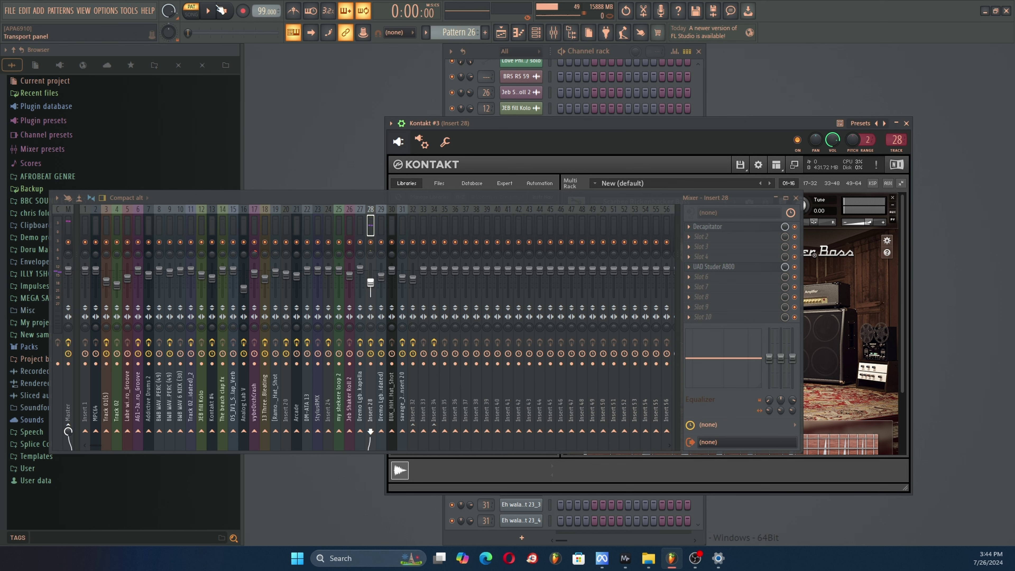
Play the hook in song mode from the Playlist and look through its clips, patterns and automation from Track 1 to Track 24.
{"action": "key", "text": "F5"}
{"action": "left_click", "coordinate": [199, 20]}
{"action": "key", "text": "space"}
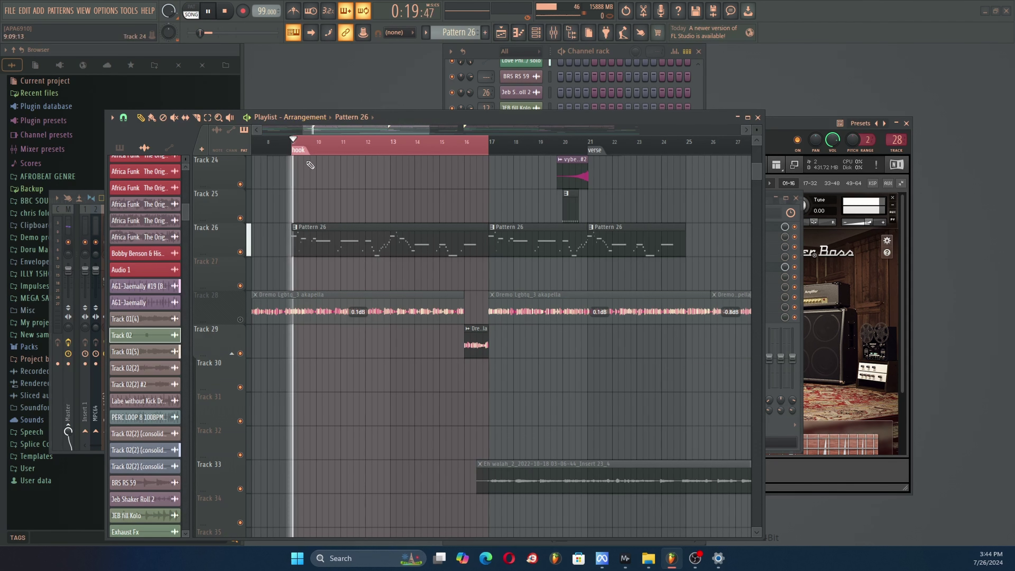
{"action": "scroll", "coordinate": [421, 315], "scroll_direction": "up", "scroll_amount": 6}
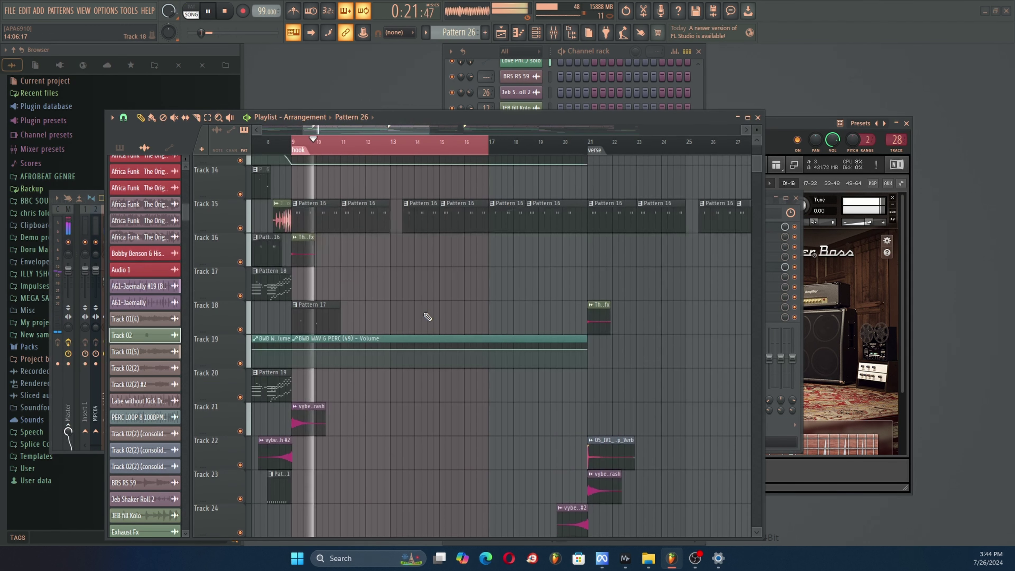
{"action": "scroll", "coordinate": [427, 316], "scroll_direction": "up", "scroll_amount": 6}
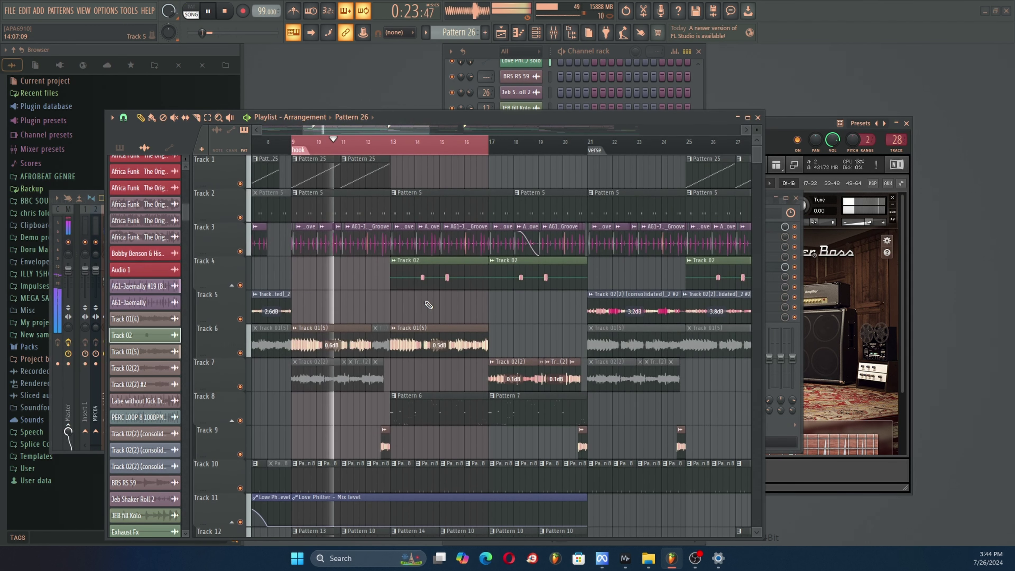
{"action": "scroll", "coordinate": [390, 295], "scroll_direction": "down", "scroll_amount": 3}
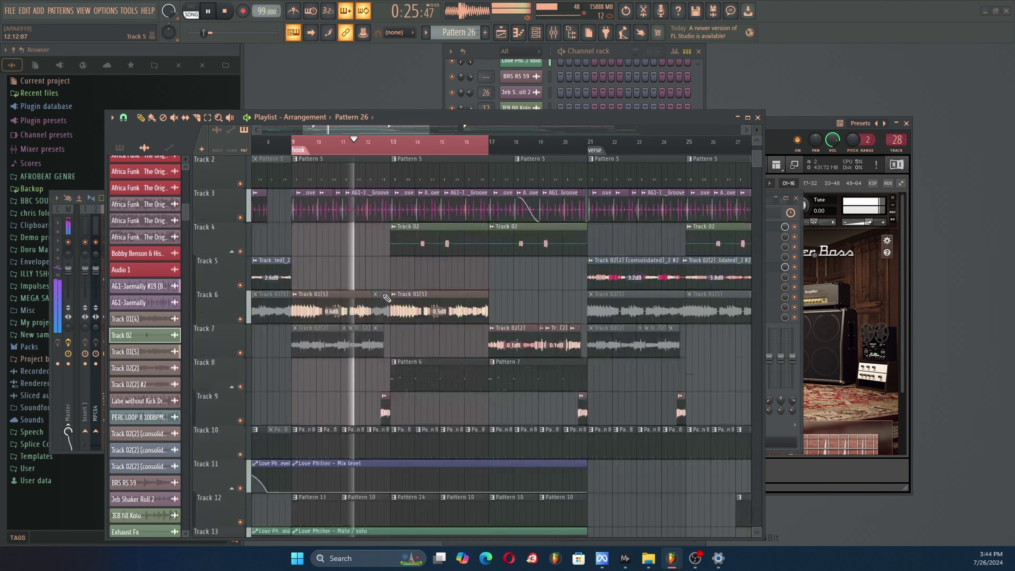
{"action": "scroll", "coordinate": [386, 291], "scroll_direction": "down", "scroll_amount": 2}
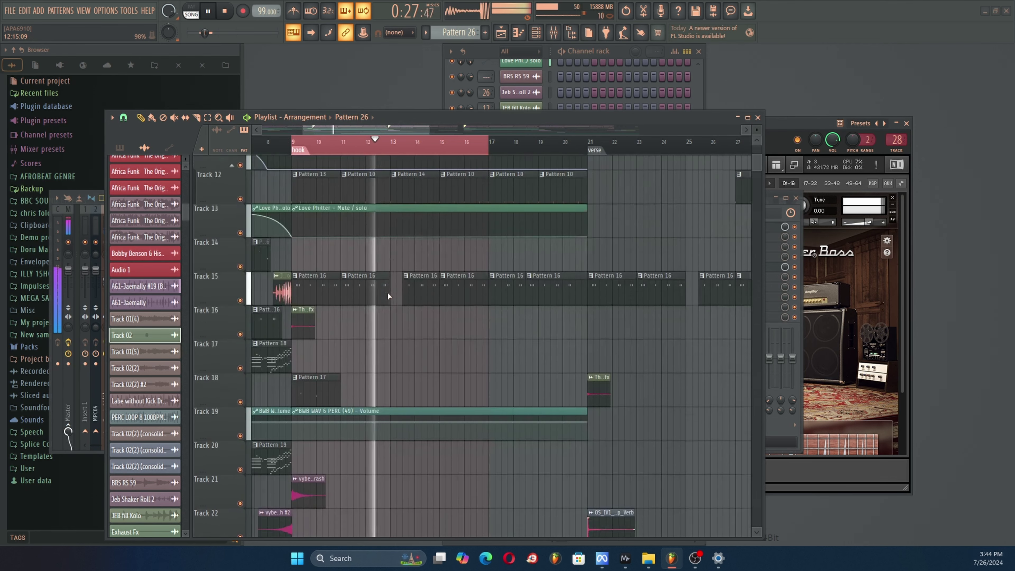
{"action": "scroll", "coordinate": [387, 291], "scroll_direction": "up", "scroll_amount": 8}
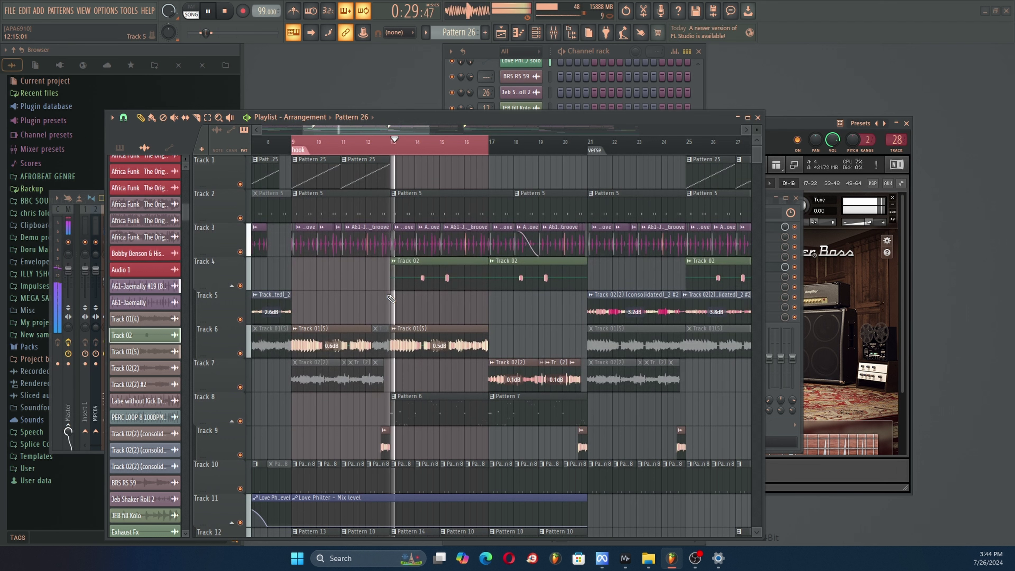
{"action": "scroll", "coordinate": [393, 295], "scroll_direction": "down", "scroll_amount": 4}
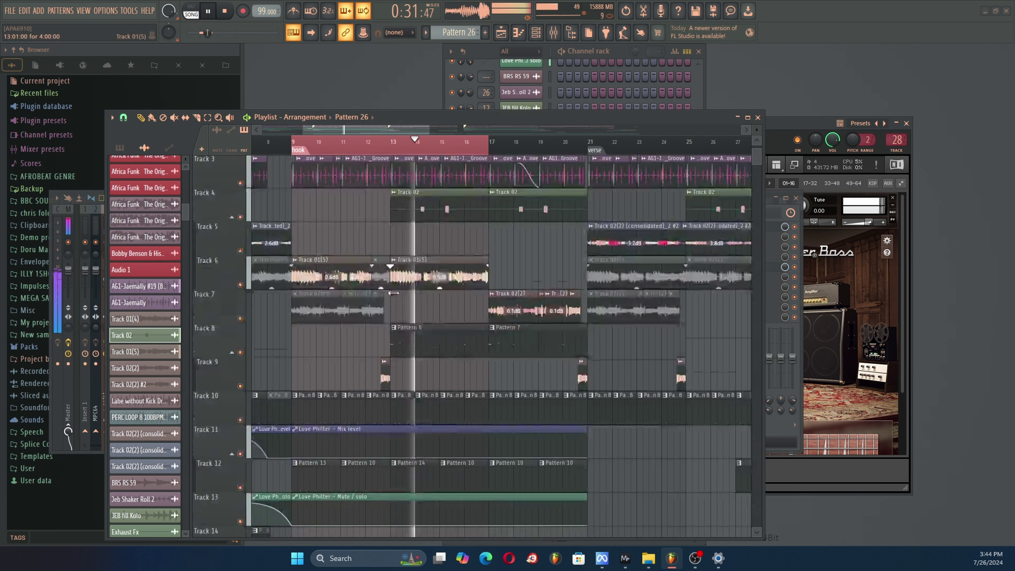
{"action": "scroll", "coordinate": [394, 292], "scroll_direction": "down", "scroll_amount": 4}
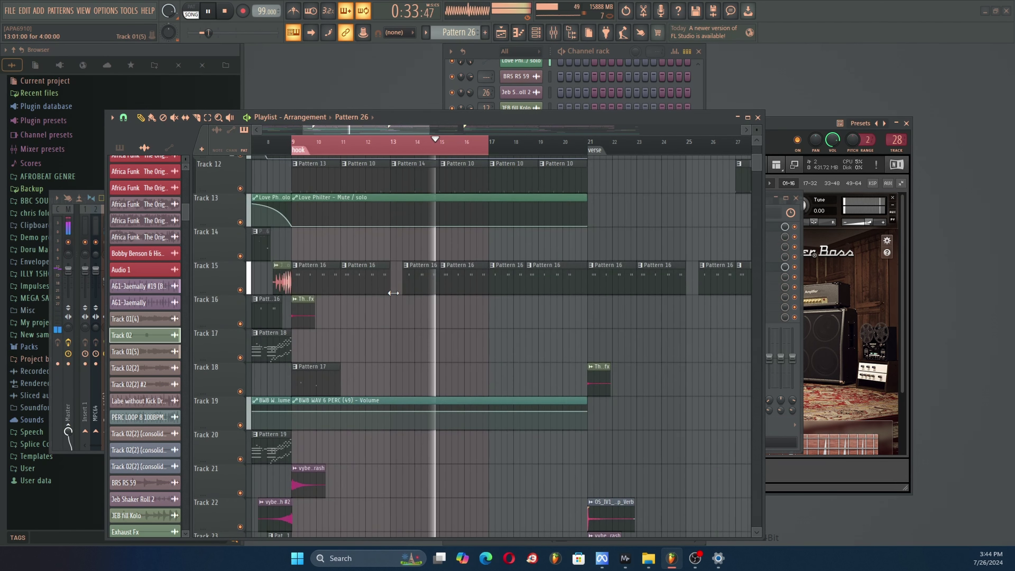
{"action": "scroll", "coordinate": [394, 290], "scroll_direction": "up", "scroll_amount": 8}
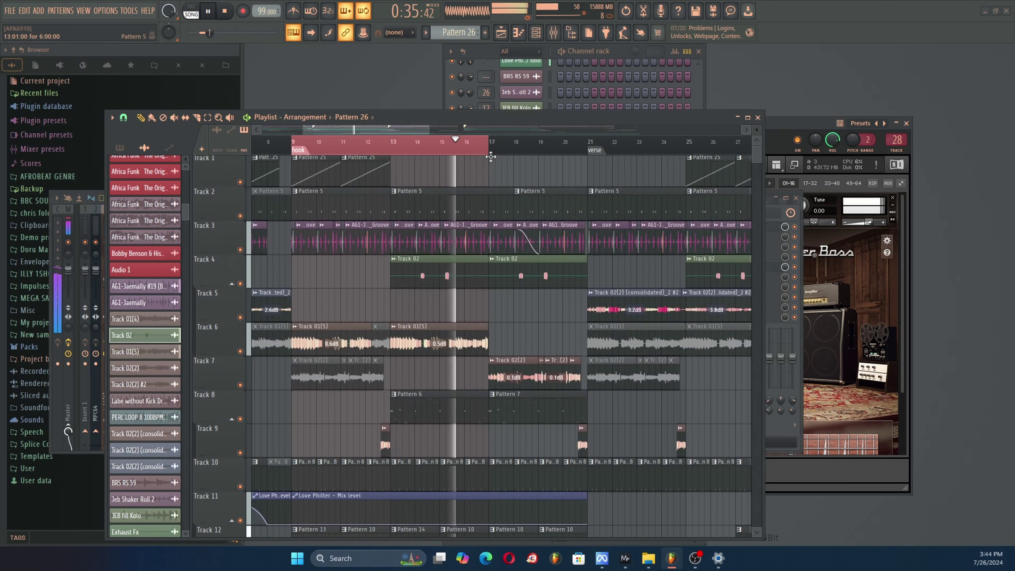
Select bars 13 to 21 as the Playlist playback range, review the tracks while it plays, and stop playback.
{"action": "left_click_drag", "start_coordinate": [586, 148], "coordinate": [392, 179]}
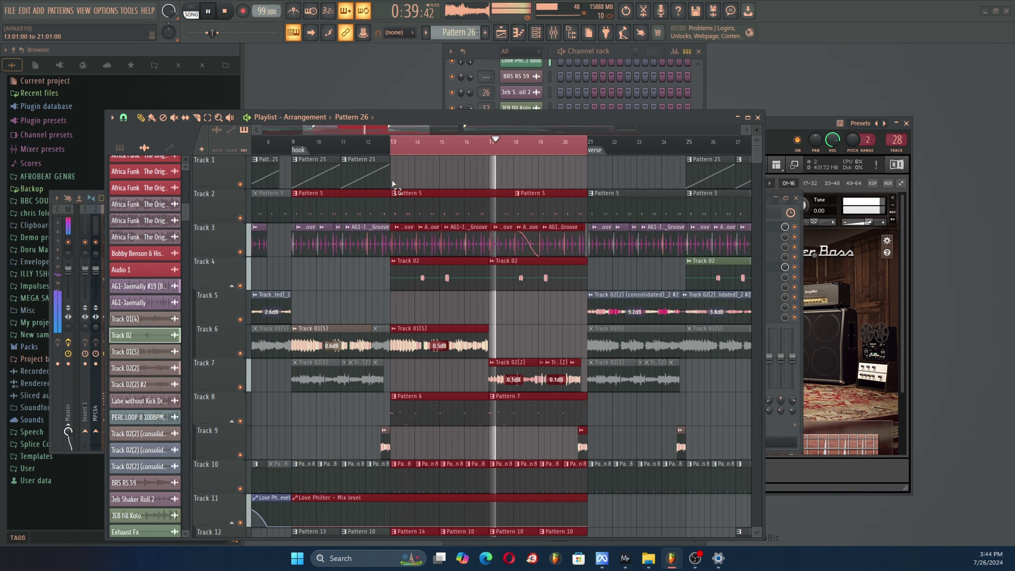
{"action": "scroll", "coordinate": [405, 189], "scroll_direction": "down", "scroll_amount": 6}
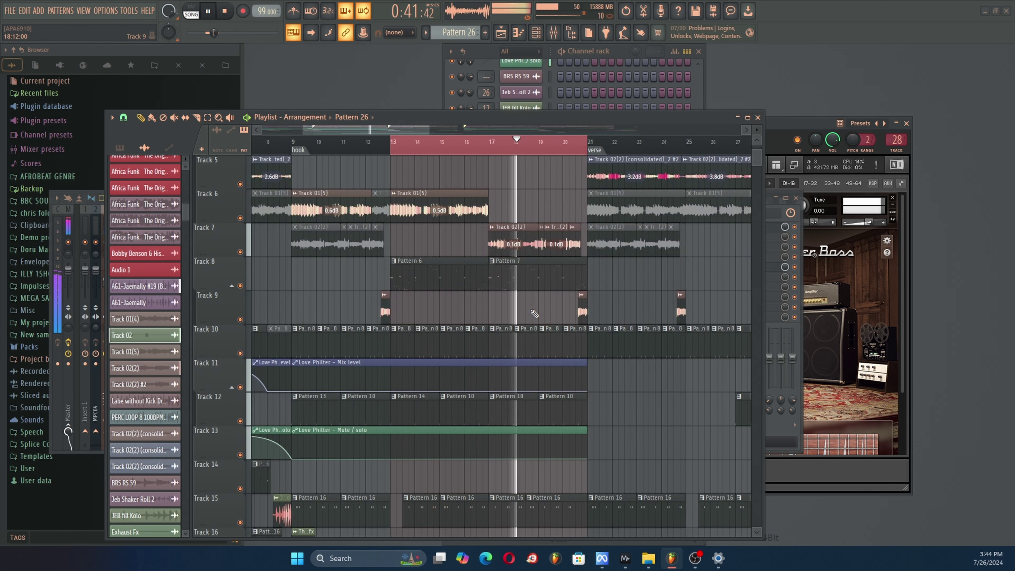
{"action": "scroll", "coordinate": [533, 310], "scroll_direction": "down", "scroll_amount": 3}
{"action": "scroll", "coordinate": [523, 280], "scroll_direction": "up", "scroll_amount": 9}
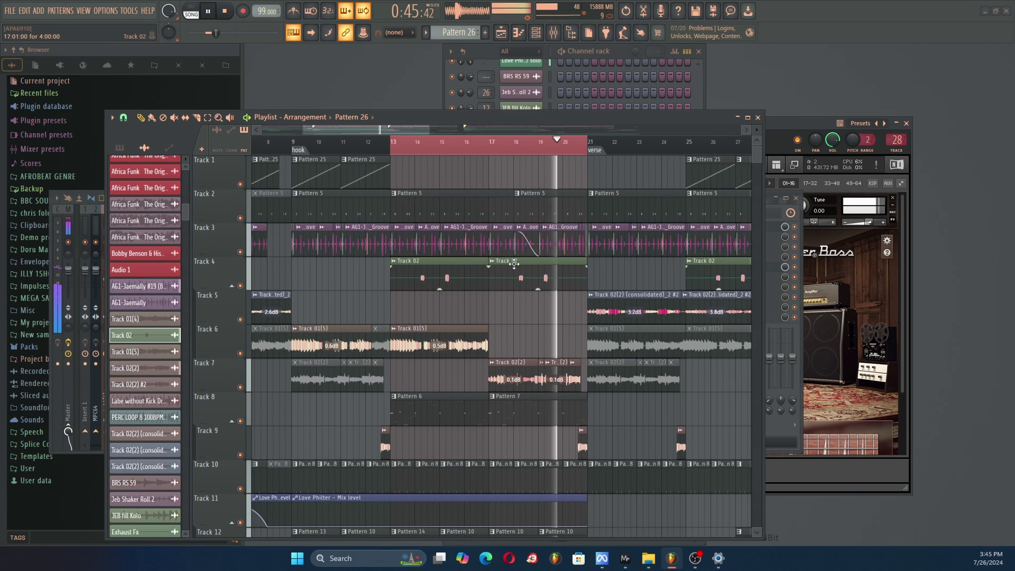
{"action": "key", "text": "space"}
Open the channel settings of the Track 02(2) audio clip on Track 7 and move the Playlist clear of that window and the mixer.
{"action": "left_click", "coordinate": [518, 364]}
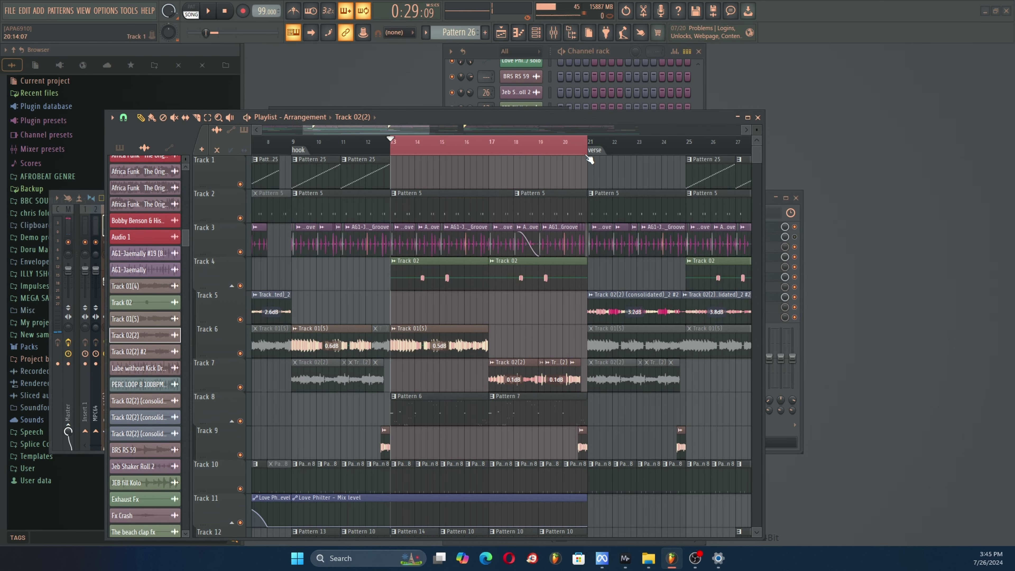
{"action": "left_click_drag", "start_coordinate": [617, 116], "coordinate": [683, 206]}
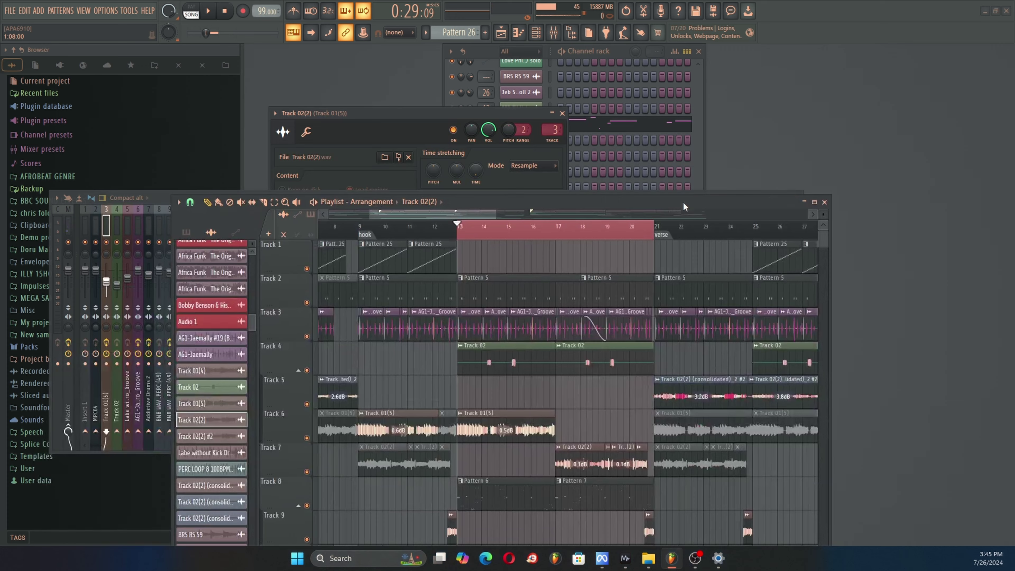
{"action": "left_click_drag", "start_coordinate": [791, 208], "coordinate": [770, 277]}
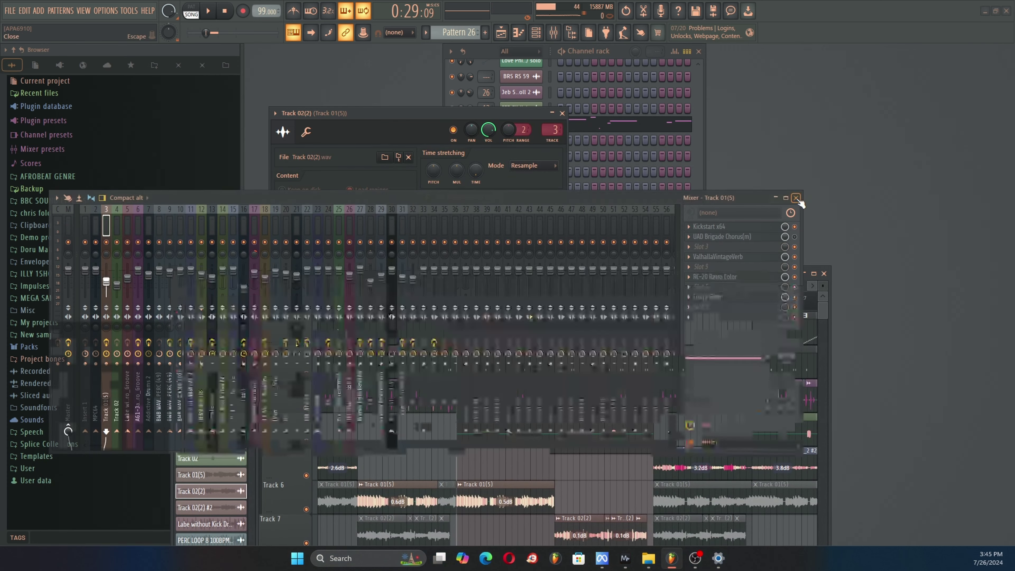
Move the Track 02(2) settings window and the Playlist apart, play bars 13 to 21, and stop playback.
{"action": "left_click_drag", "start_coordinate": [462, 114], "coordinate": [942, 53]}
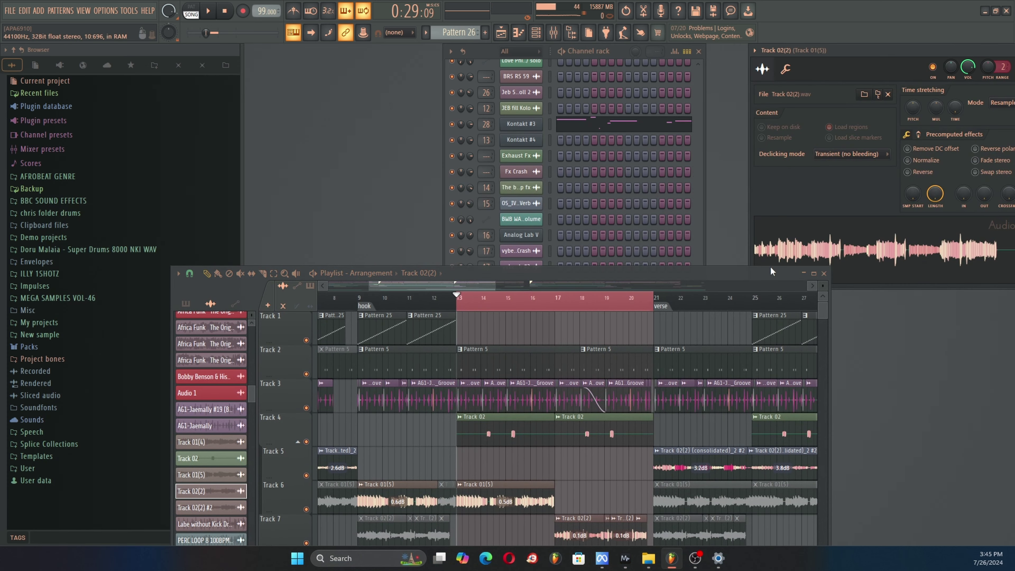
{"action": "left_click_drag", "start_coordinate": [745, 269], "coordinate": [650, 128]}
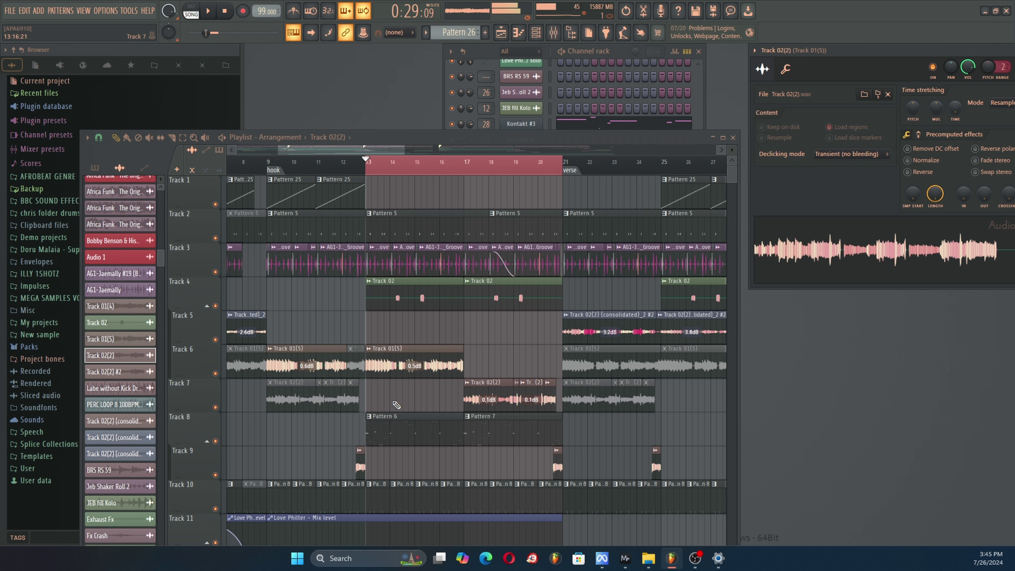
{"action": "scroll", "coordinate": [426, 276], "scroll_direction": "down", "scroll_amount": 4}
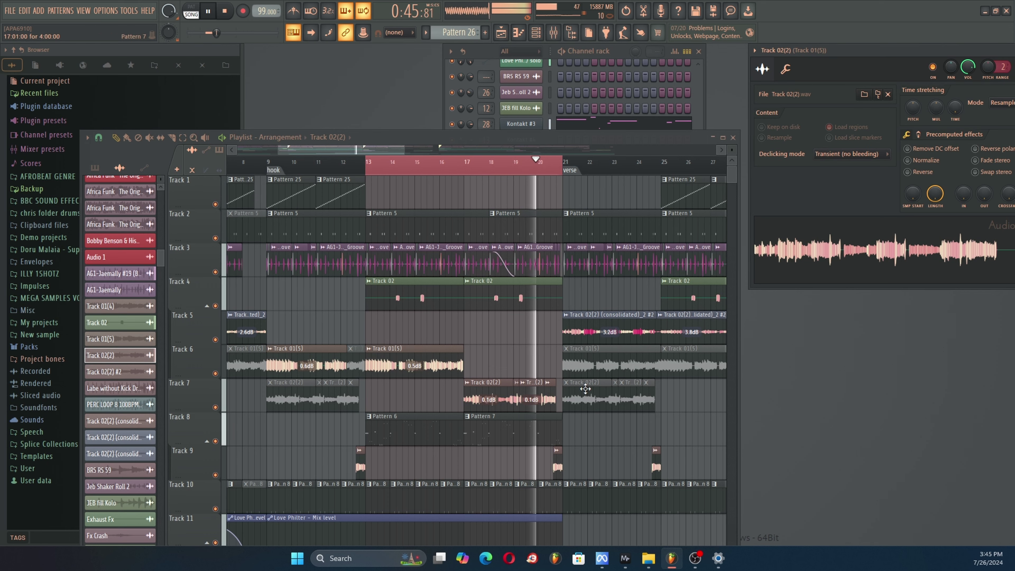
{"action": "scroll", "coordinate": [515, 288], "scroll_direction": "down", "scroll_amount": 5}
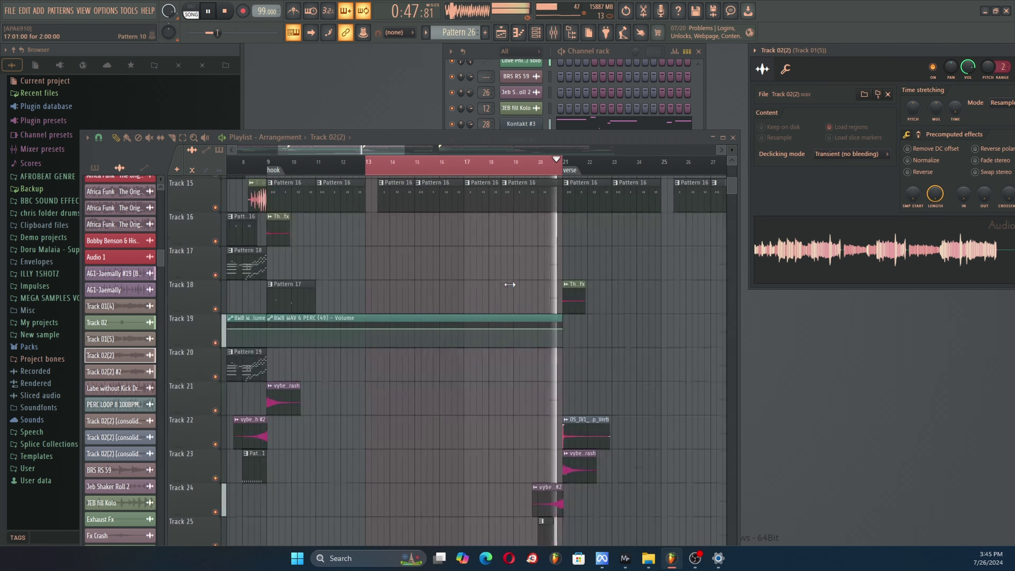
{"action": "key", "text": "space"}
With playback stopped, look through the lower Playlist tracks down to Track 38 and return to Track 1.
{"action": "scroll", "coordinate": [517, 286], "scroll_direction": "down", "scroll_amount": 6}
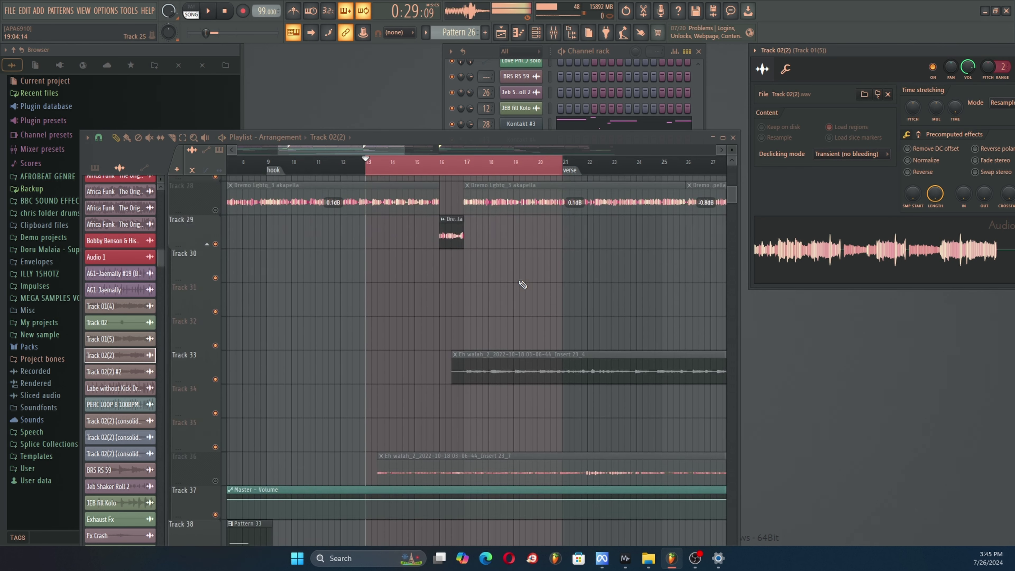
{"action": "scroll", "coordinate": [518, 284], "scroll_direction": "up", "scroll_amount": 7}
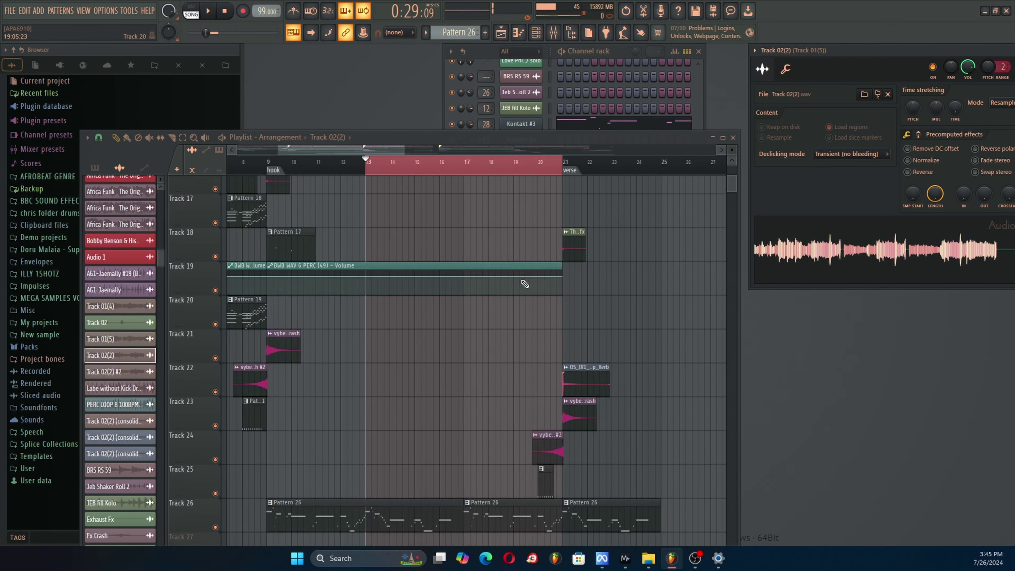
{"action": "scroll", "coordinate": [524, 283], "scroll_direction": "up", "scroll_amount": 3}
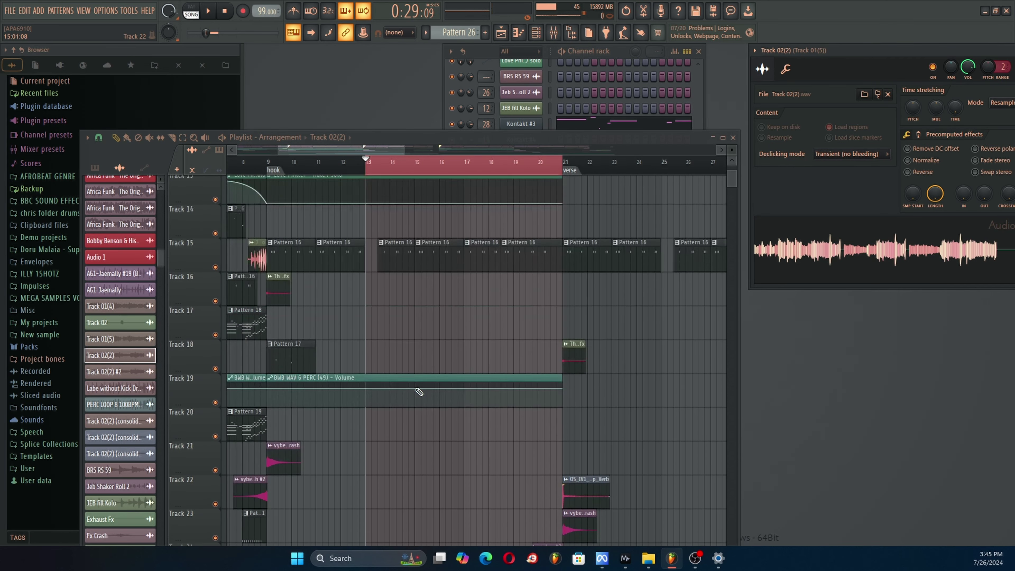
{"action": "scroll", "coordinate": [418, 386], "scroll_direction": "up", "scroll_amount": 2}
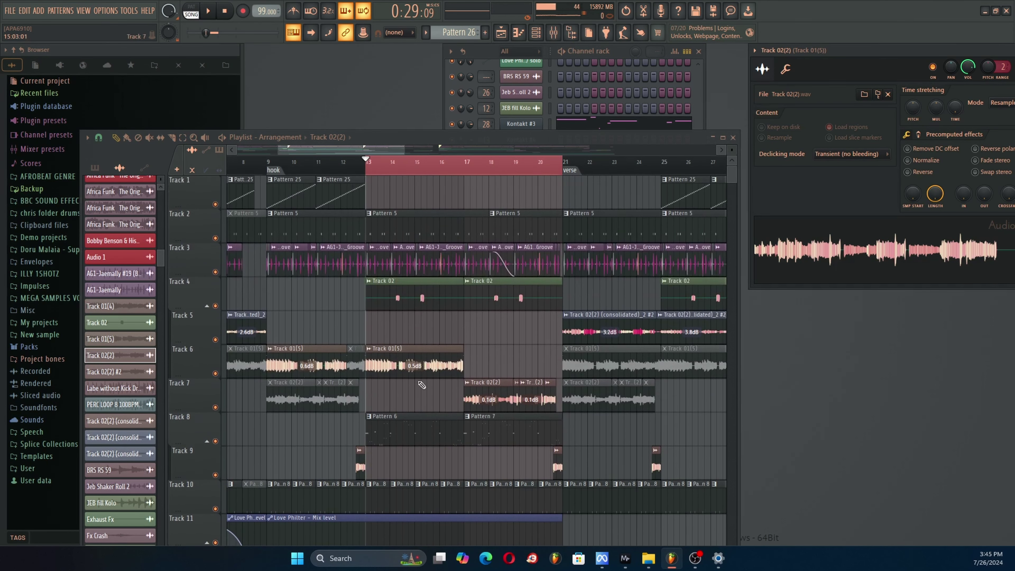
Clear the bars 13 to 21 range and play into the verse while reviewing the whole arrangement from Track 1 to Track 38.
{"action": "scroll", "coordinate": [440, 170], "scroll_direction": "down", "scroll_amount": 4}
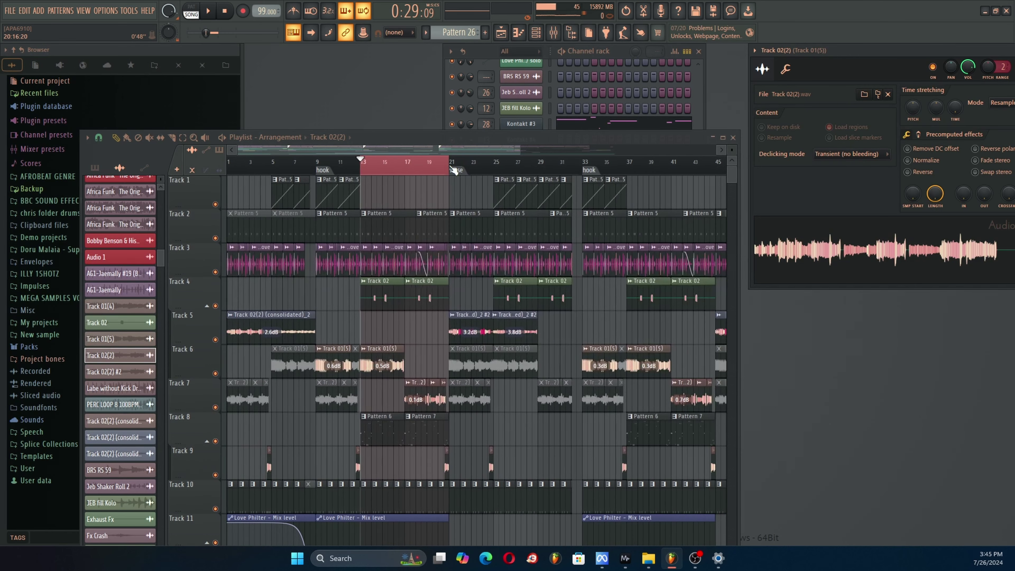
{"action": "scroll", "coordinate": [421, 172], "scroll_direction": "down", "scroll_amount": 2}
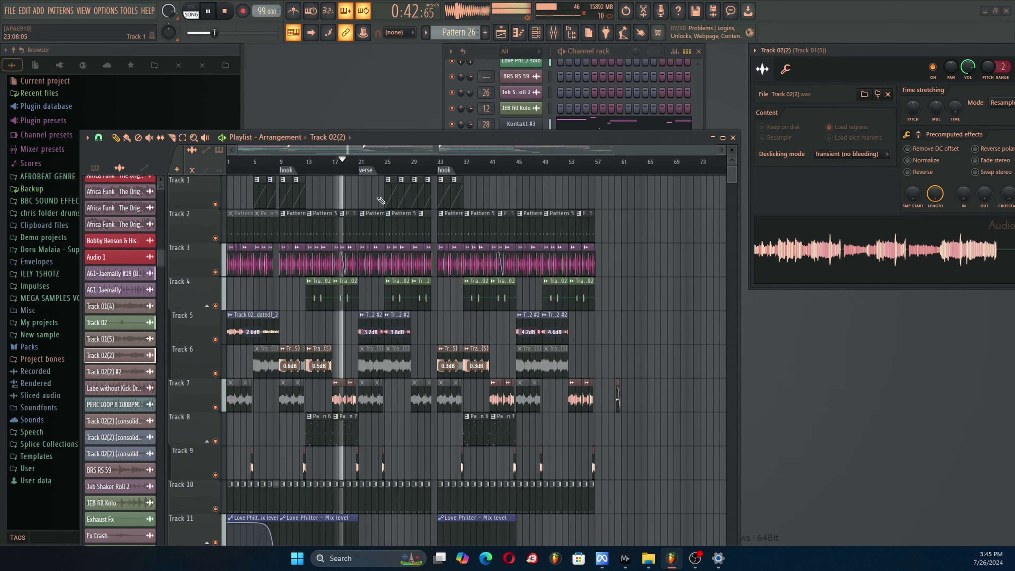
{"action": "scroll", "coordinate": [408, 276], "scroll_direction": "down", "scroll_amount": 8}
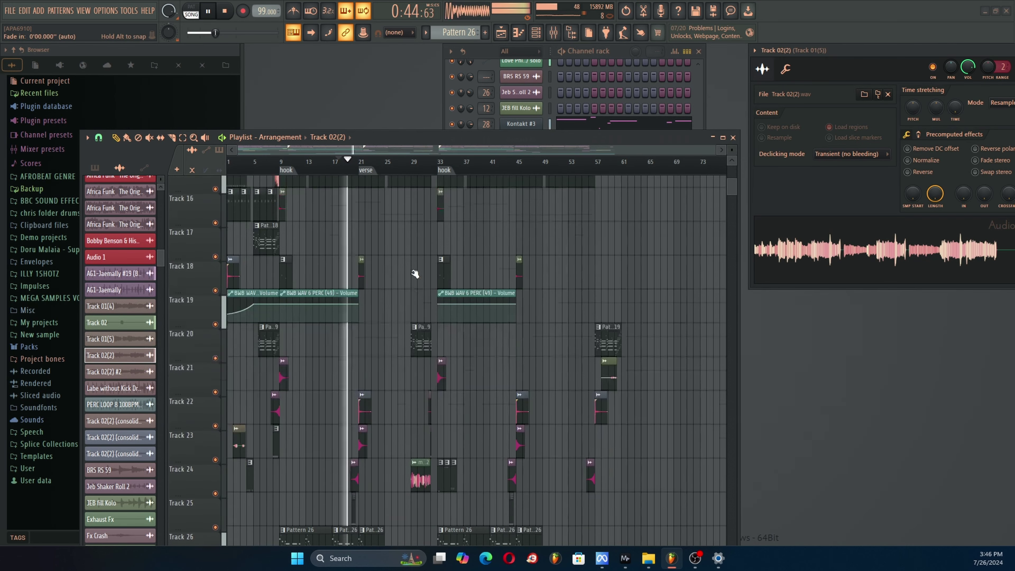
{"action": "scroll", "coordinate": [417, 276], "scroll_direction": "down", "scroll_amount": 3}
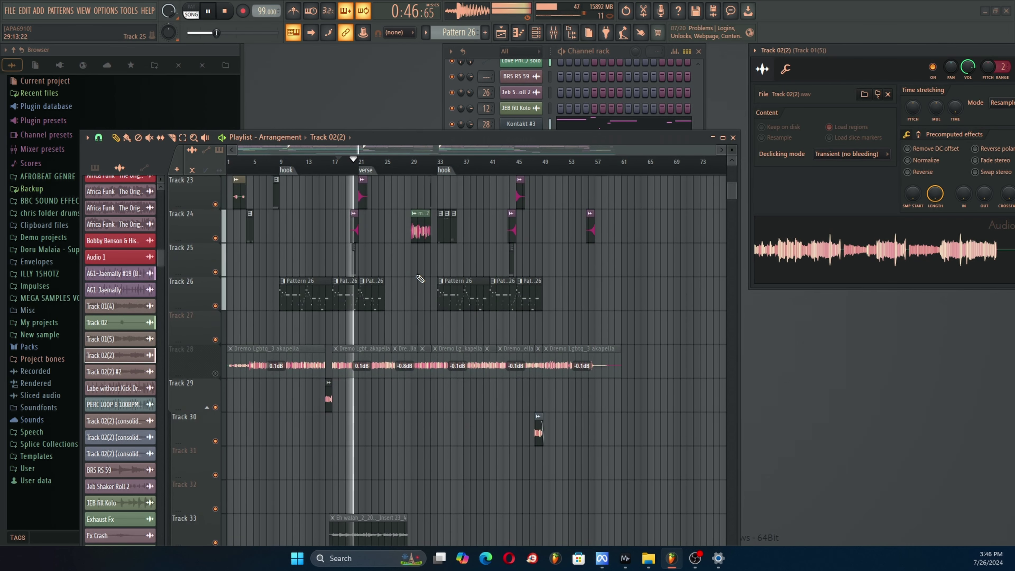
{"action": "scroll", "coordinate": [419, 278], "scroll_direction": "down", "scroll_amount": 3}
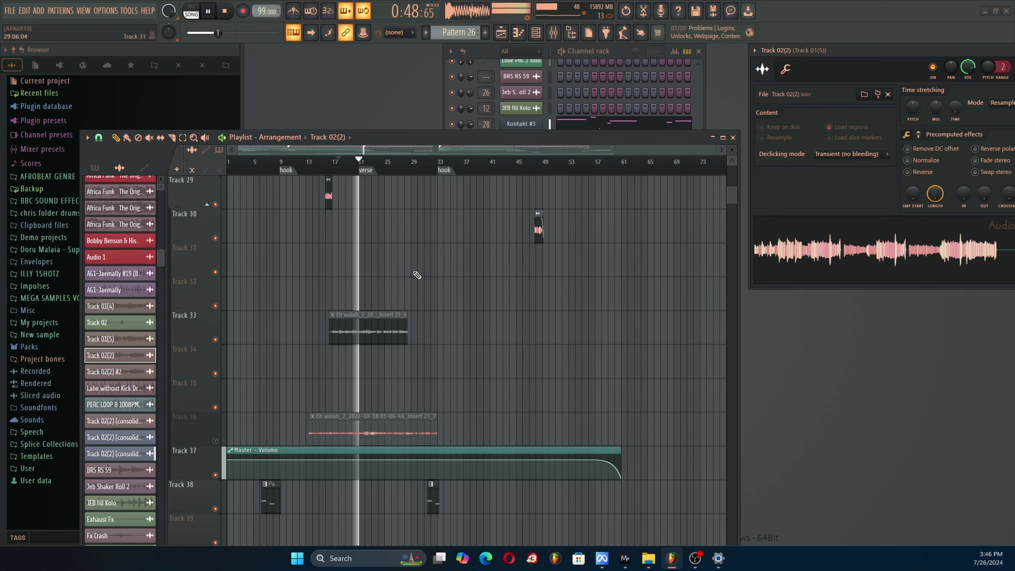
{"action": "scroll", "coordinate": [417, 276], "scroll_direction": "up", "scroll_amount": 12}
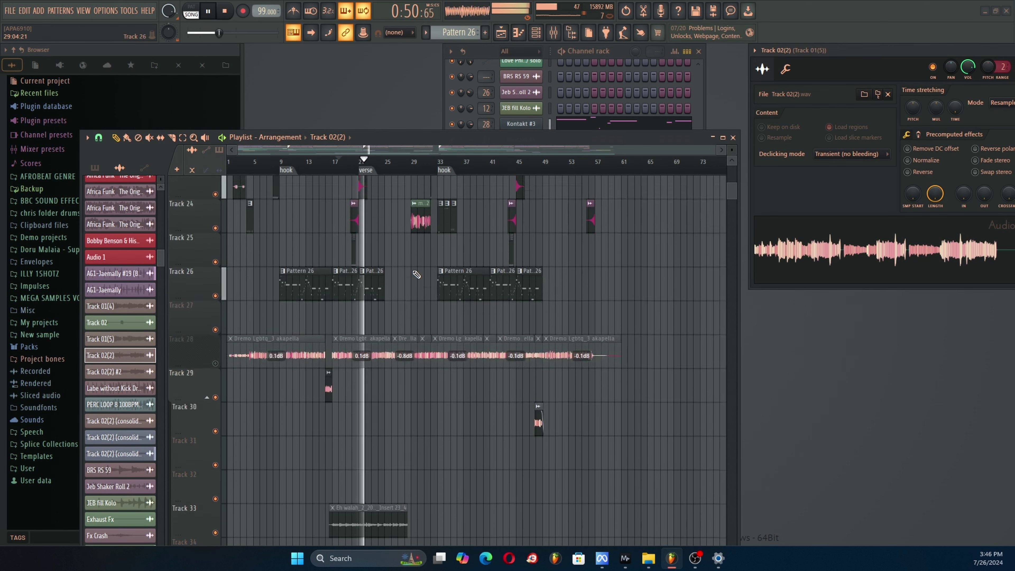
{"action": "scroll", "coordinate": [416, 274], "scroll_direction": "up", "scroll_amount": 2}
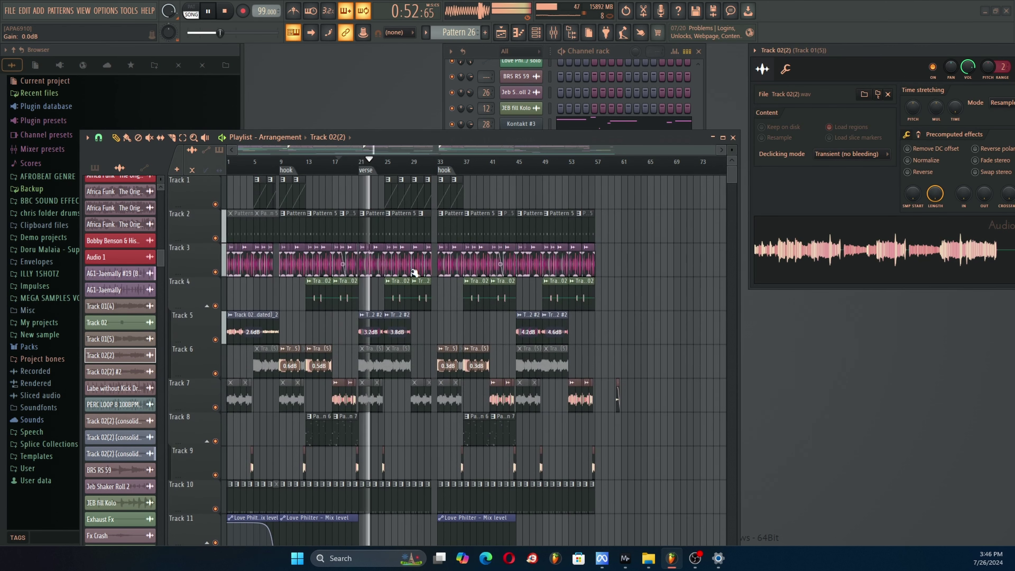
Play the verse through to the next hook, examine its clips and patterns from Track 1 to Track 29, and stop playback.
{"action": "scroll", "coordinate": [373, 164], "scroll_direction": "up", "scroll_amount": 5}
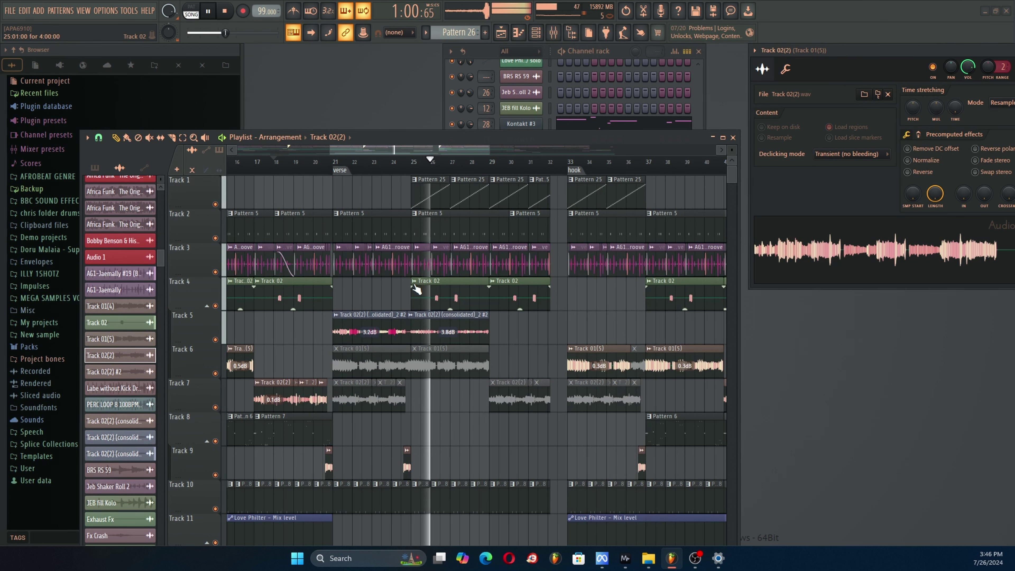
{"action": "scroll", "coordinate": [420, 289], "scroll_direction": "down", "scroll_amount": 5}
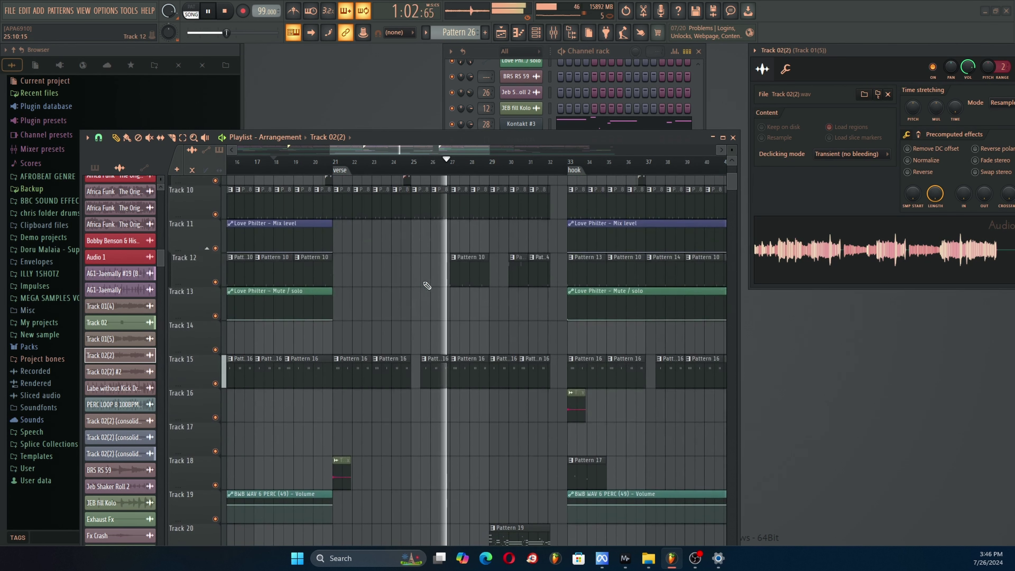
{"action": "scroll", "coordinate": [425, 289], "scroll_direction": "down", "scroll_amount": 3}
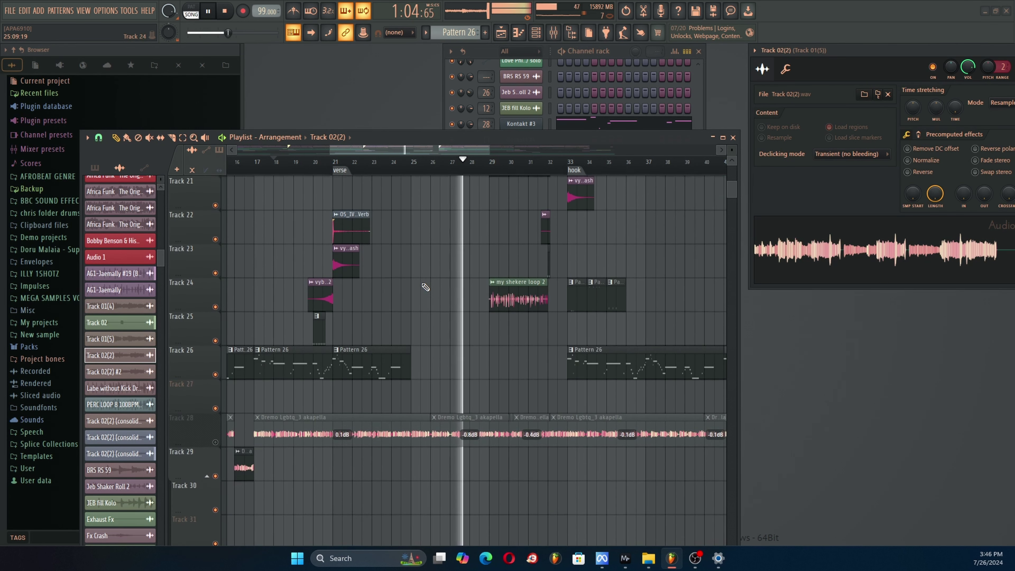
{"action": "scroll", "coordinate": [426, 286], "scroll_direction": "up", "scroll_amount": 2}
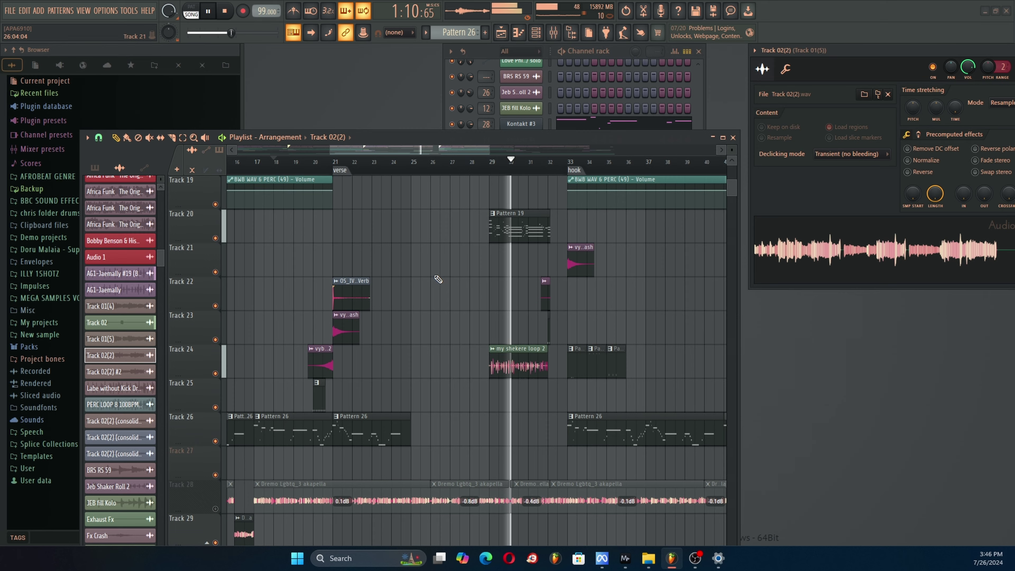
{"action": "scroll", "coordinate": [435, 283], "scroll_direction": "up", "scroll_amount": 1}
{"action": "scroll", "coordinate": [436, 283], "scroll_direction": "up", "scroll_amount": 1}
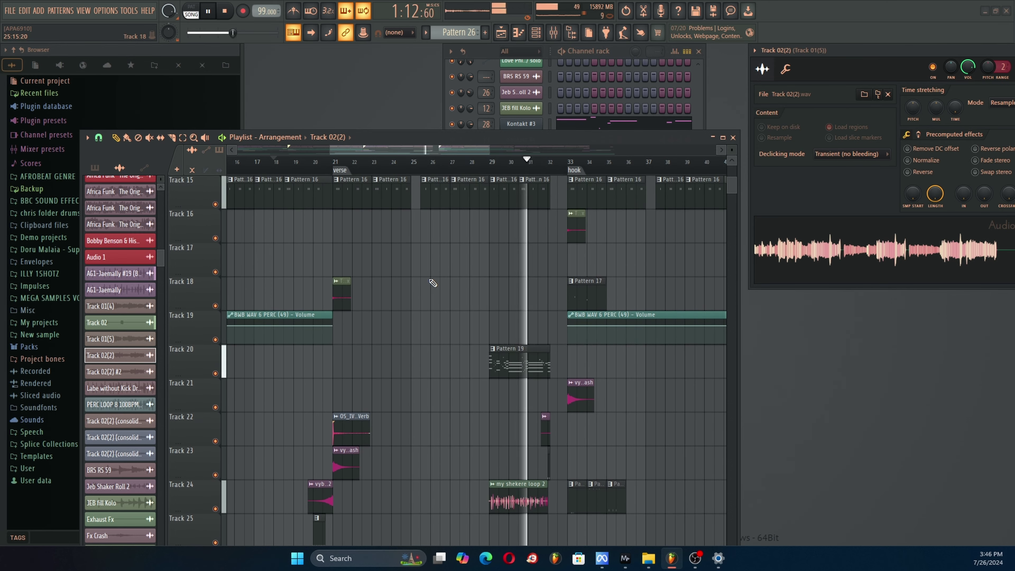
{"action": "scroll", "coordinate": [441, 277], "scroll_direction": "up", "scroll_amount": 3}
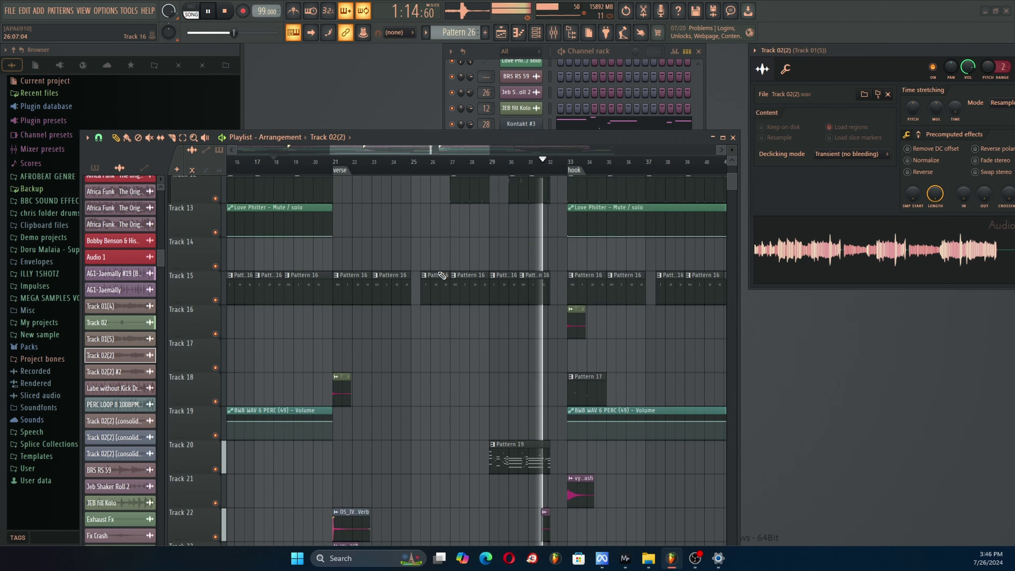
{"action": "scroll", "coordinate": [443, 278], "scroll_direction": "down", "scroll_amount": 3}
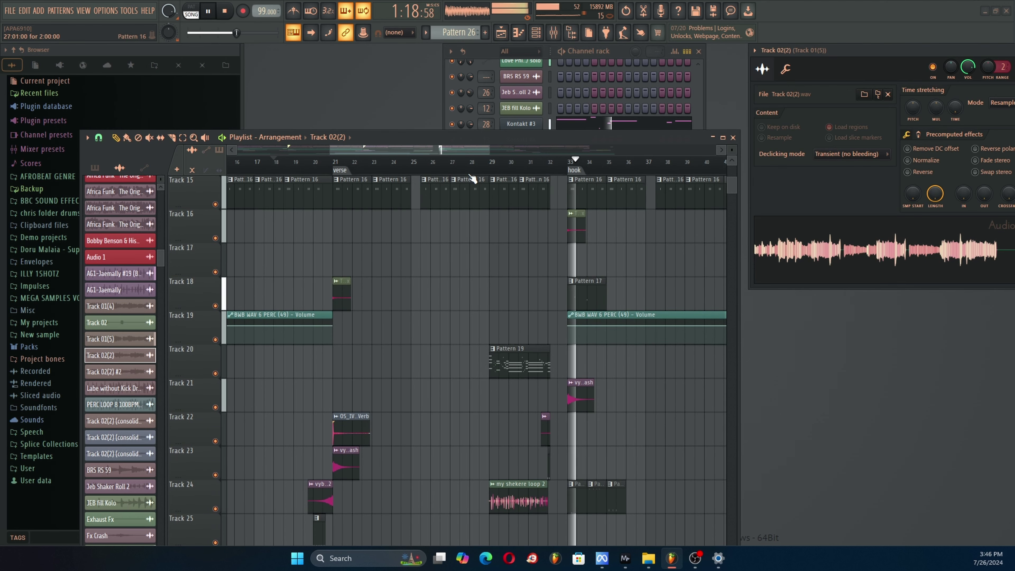
{"action": "scroll", "coordinate": [463, 253], "scroll_direction": "up", "scroll_amount": 1}
{"action": "scroll", "coordinate": [463, 253], "scroll_direction": "up", "scroll_amount": 8}
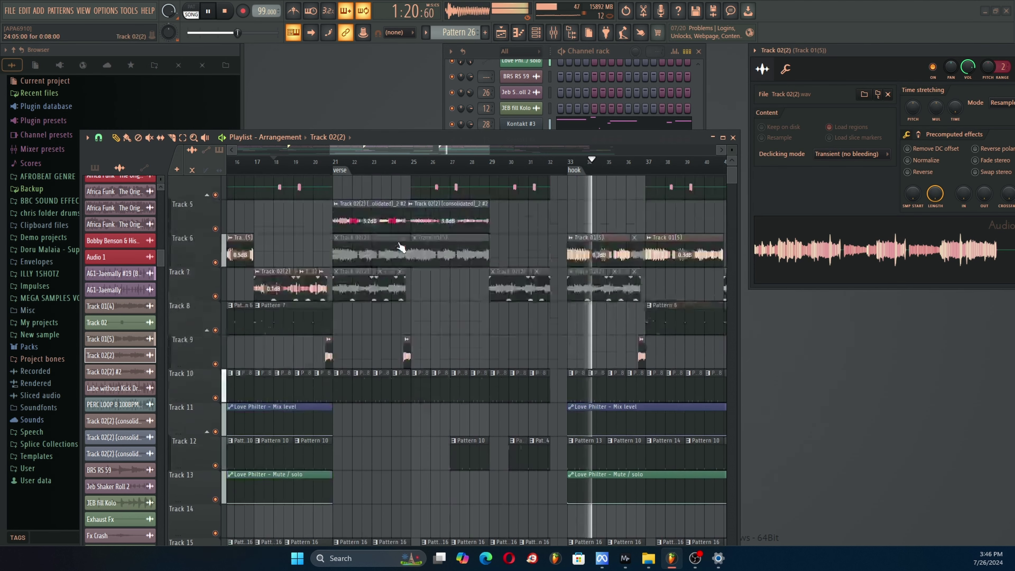
{"action": "key", "text": "space"}
Set the playhead to bar 21, open the settings of Track 5's first verse clip, and arrange its window beside the Playlist.
{"action": "left_click", "coordinate": [336, 163]}
{"action": "left_click", "coordinate": [353, 316]}
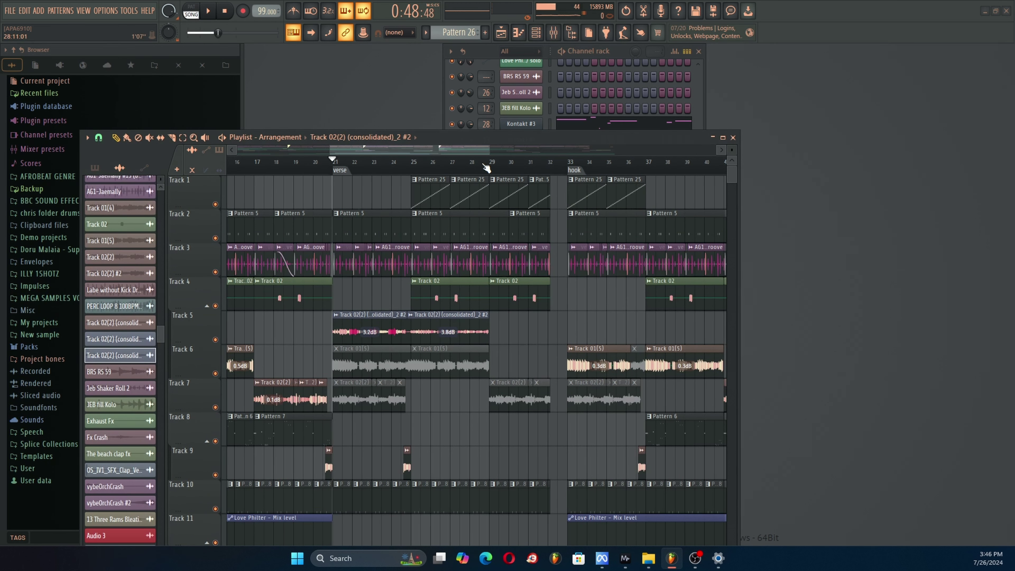
{"action": "left_click_drag", "start_coordinate": [506, 138], "coordinate": [546, 413]}
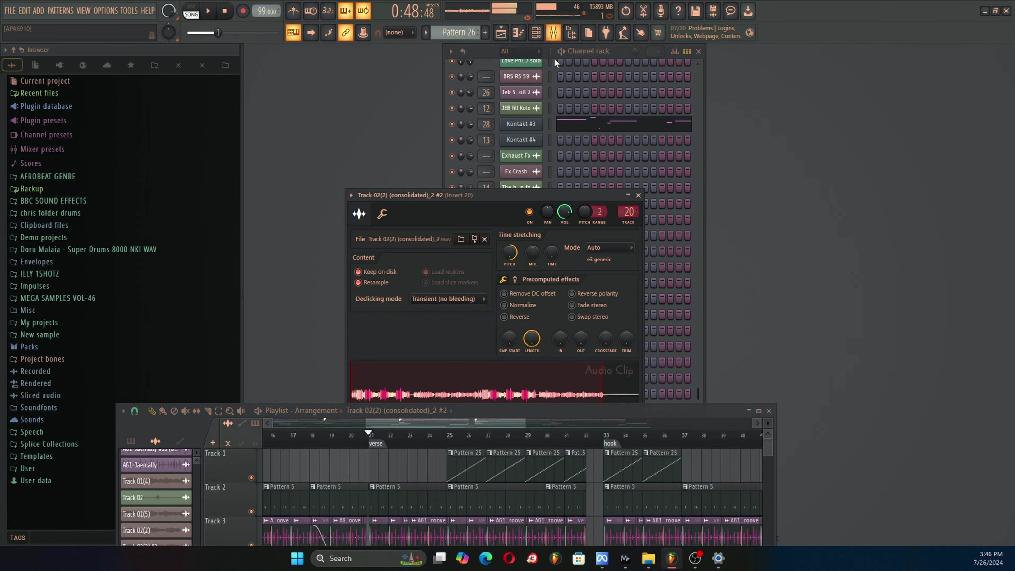
{"action": "left_click_drag", "start_coordinate": [683, 192], "coordinate": [649, 269]}
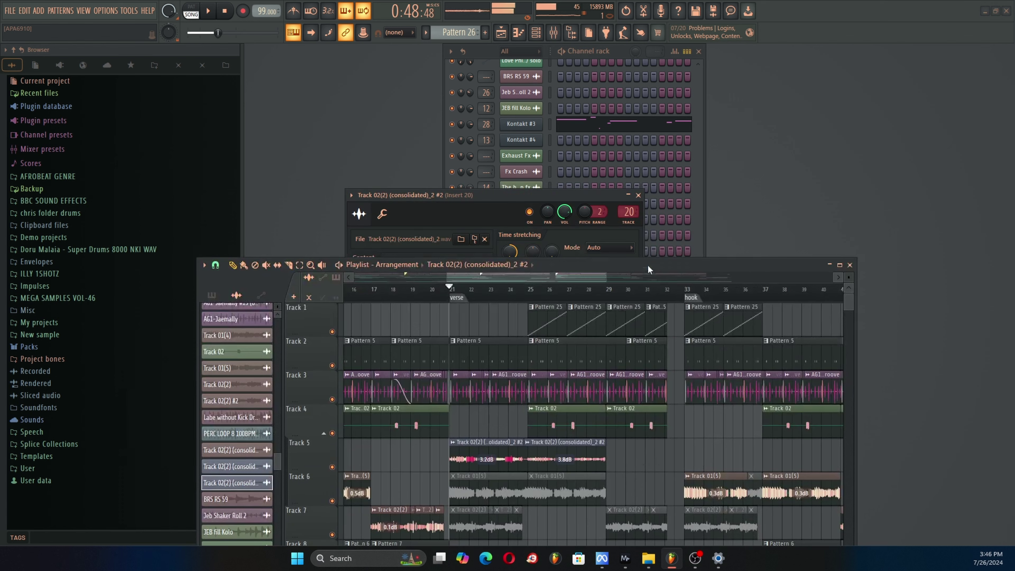
{"action": "left_click_drag", "start_coordinate": [598, 200], "coordinate": [814, 138]}
{"action": "left_click_drag", "start_coordinate": [647, 265], "coordinate": [518, 228]}
{"action": "left_click", "coordinate": [225, 11]}
Reset the time-stretching pitch of the Track 02(2) (consolidated)_2 #2 clip to 0 cents and raise it again for comparison.
{"action": "right_click", "coordinate": [727, 191]}
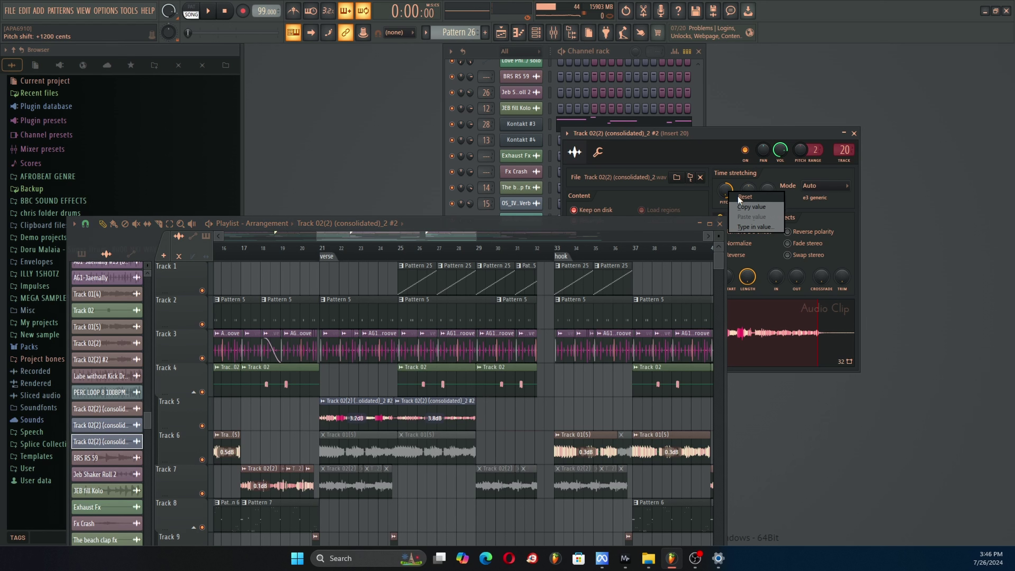
{"action": "left_click", "coordinate": [745, 197]}
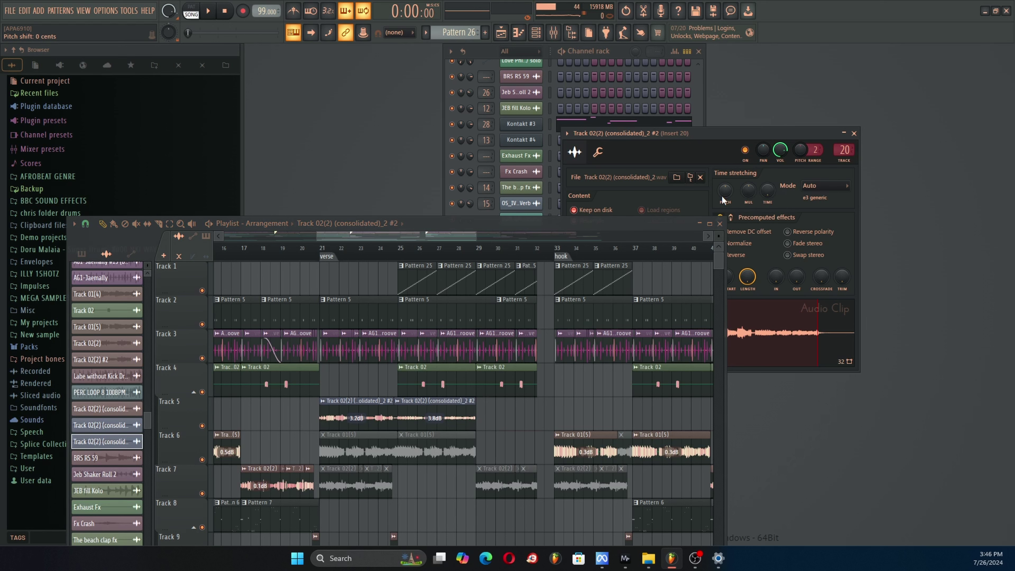
{"action": "left_click_drag", "start_coordinate": [721, 196], "coordinate": [721, 172]}
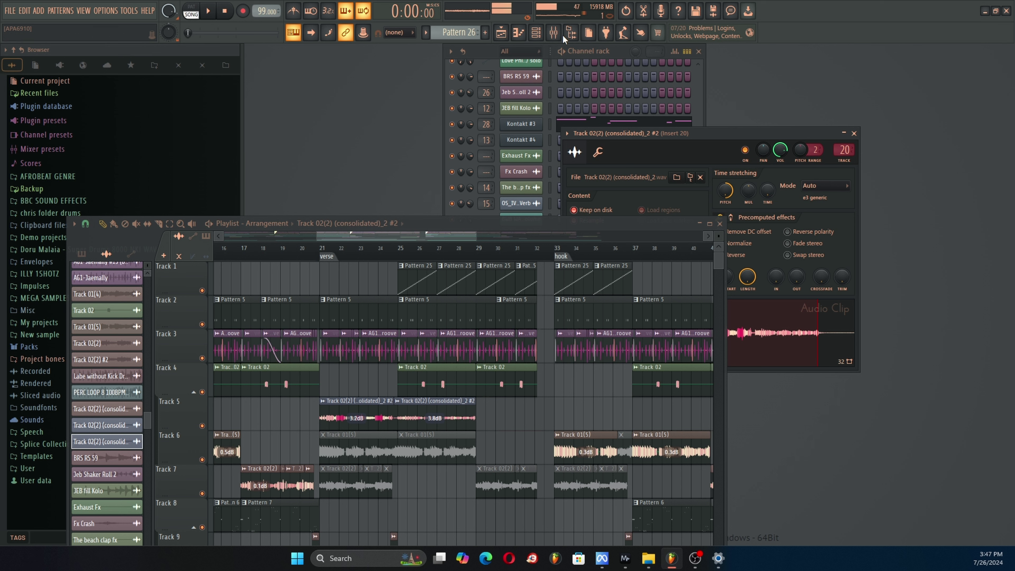
Show the Insert 20 mixer track and its effects, inspect the Altiverb 7 reverb settings, and close the plugin window.
{"action": "left_click", "coordinate": [563, 35]}
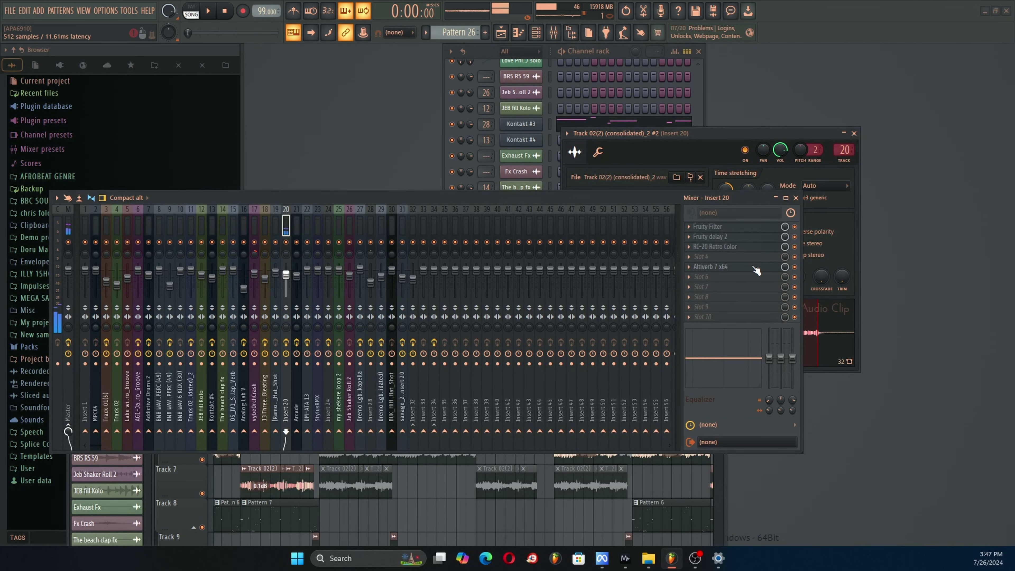
{"action": "left_click_drag", "start_coordinate": [555, 200], "coordinate": [557, 371]}
{"action": "left_click", "coordinate": [719, 224]}
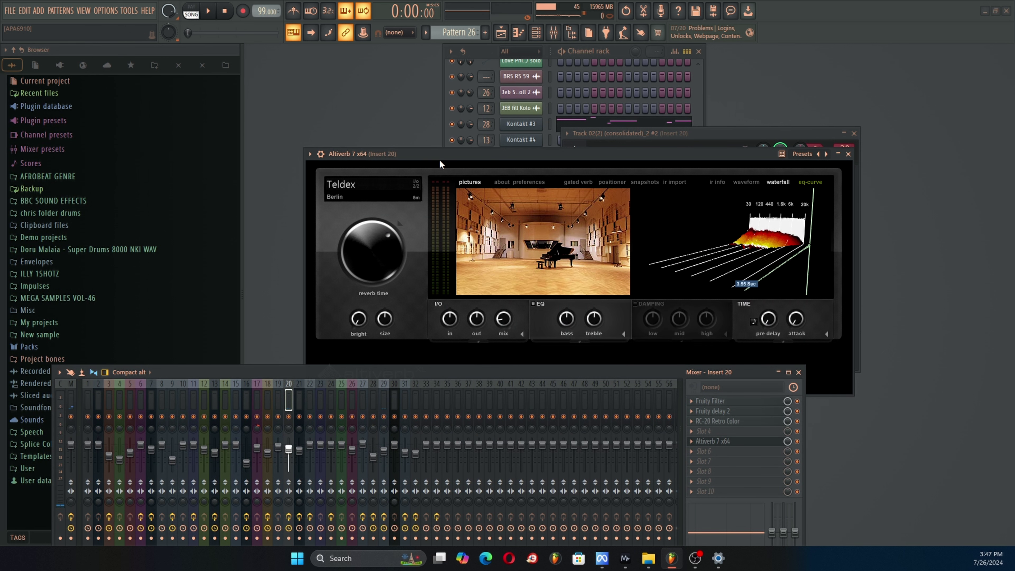
{"action": "key", "text": "ctrl+s"}
{"action": "left_click_drag", "start_coordinate": [550, 160], "coordinate": [491, 116]}
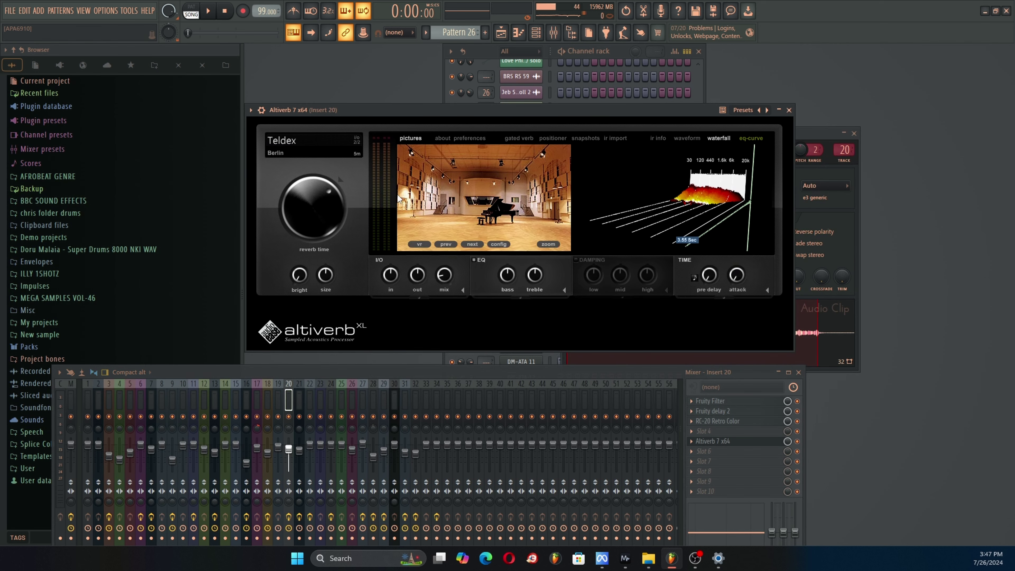
{"action": "left_click", "coordinate": [789, 110]}
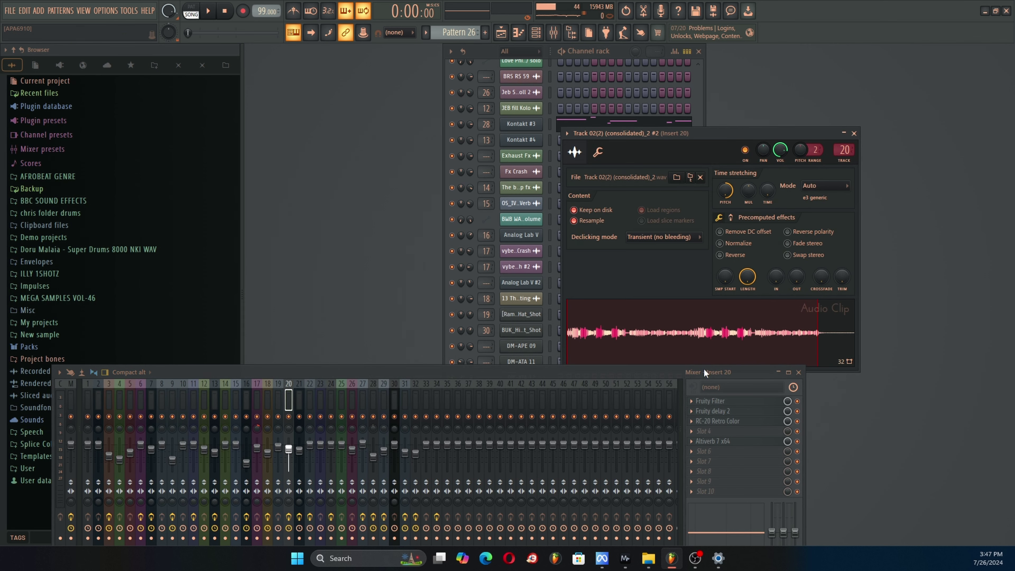
{"action": "left_click_drag", "start_coordinate": [648, 370], "coordinate": [598, 219]}
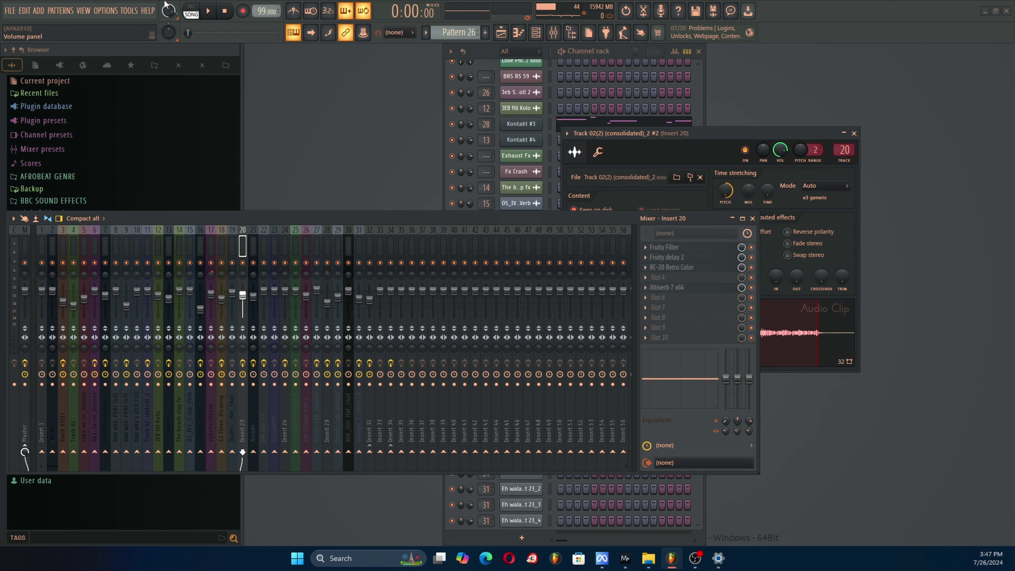
Bring the Playlist to the front and set the playhead to the start of the verse at bar 21.
{"action": "key", "text": "F5"}
{"action": "scroll", "coordinate": [332, 257], "scroll_direction": "down", "scroll_amount": 5}
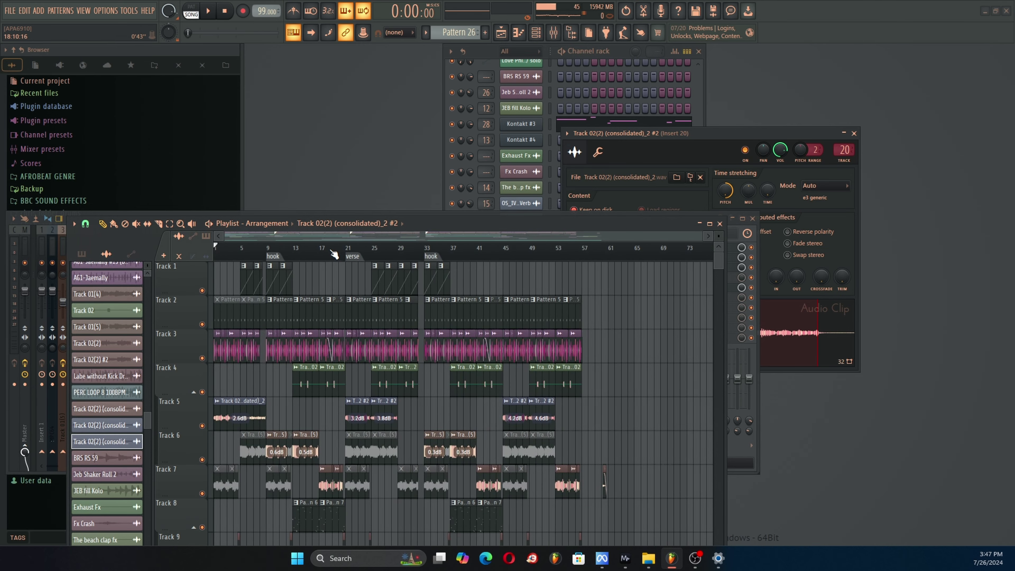
{"action": "scroll", "coordinate": [335, 254], "scroll_direction": "up", "scroll_amount": 4}
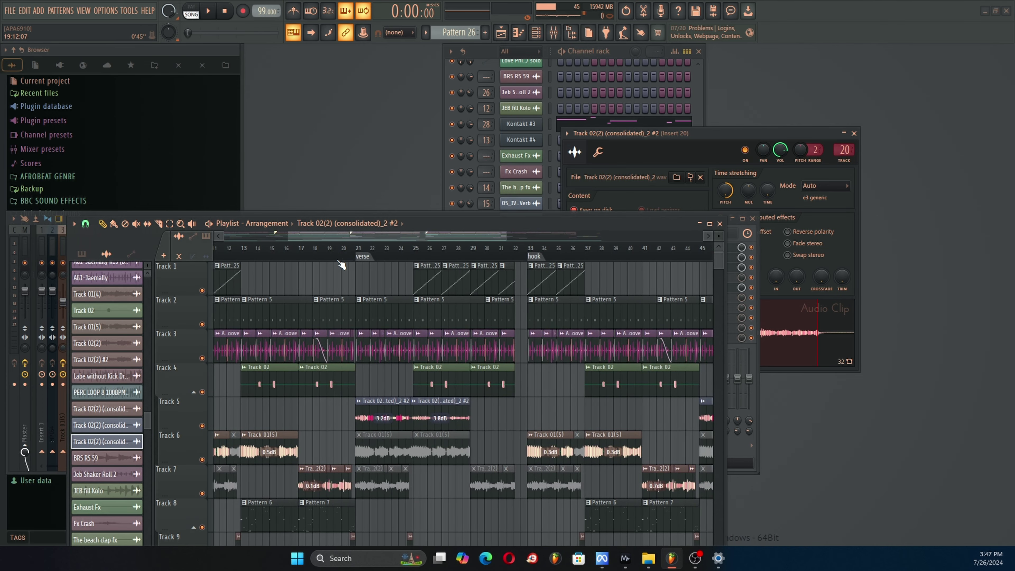
{"action": "left_click", "coordinate": [361, 250]}
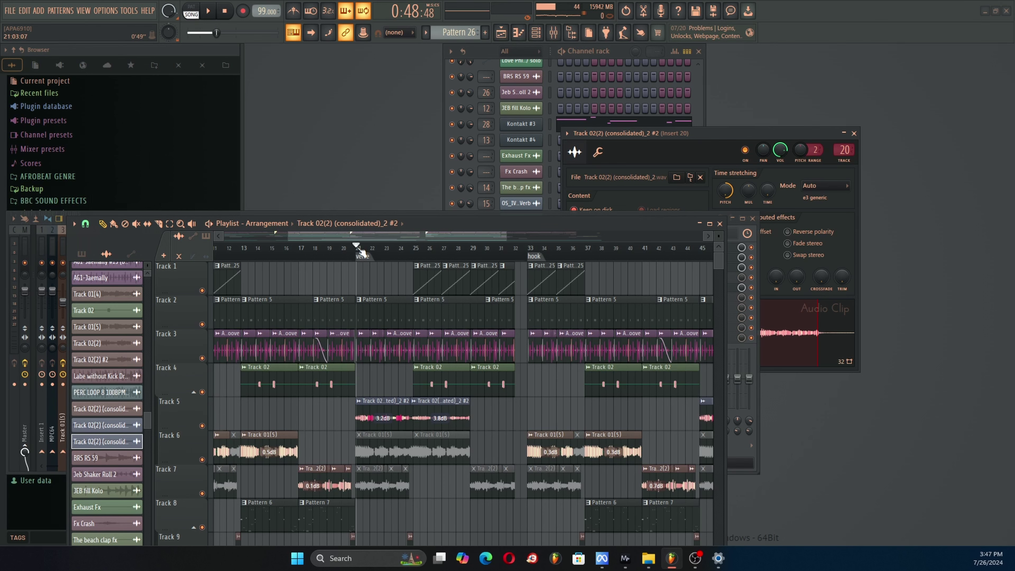
Open the settings of the my shekere loop 2 clip on Track 24 and move its window beside the Playlist.
{"action": "scroll", "coordinate": [366, 281], "scroll_direction": "down", "scroll_amount": 10}
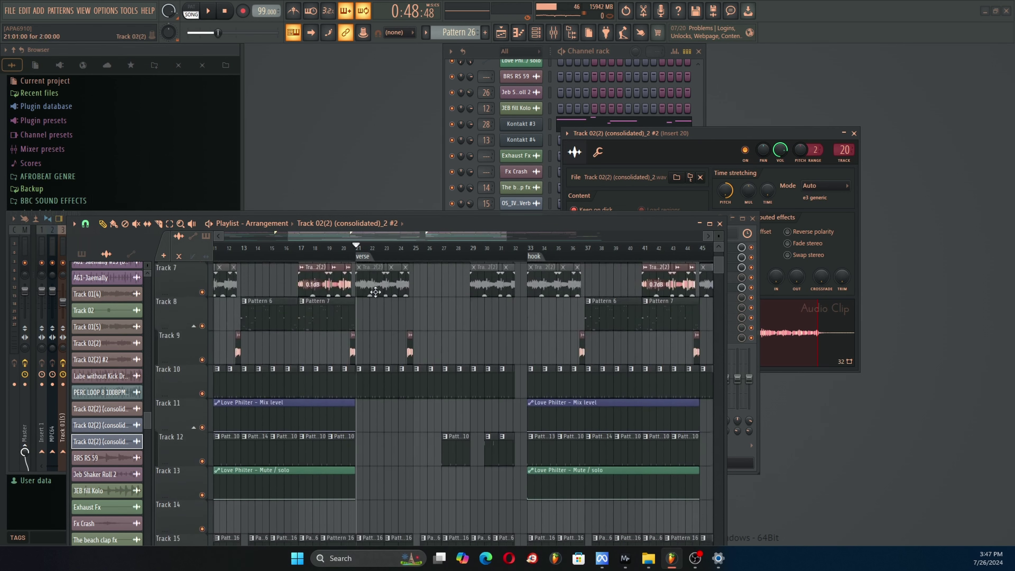
{"action": "scroll", "coordinate": [388, 305], "scroll_direction": "down", "scroll_amount": 5}
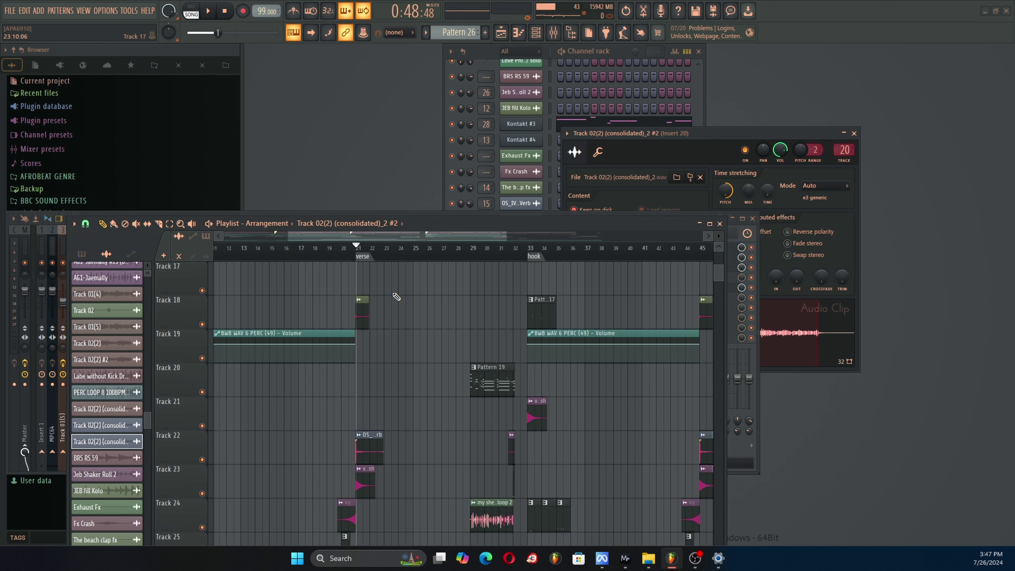
{"action": "scroll", "coordinate": [396, 296], "scroll_direction": "down", "scroll_amount": 5}
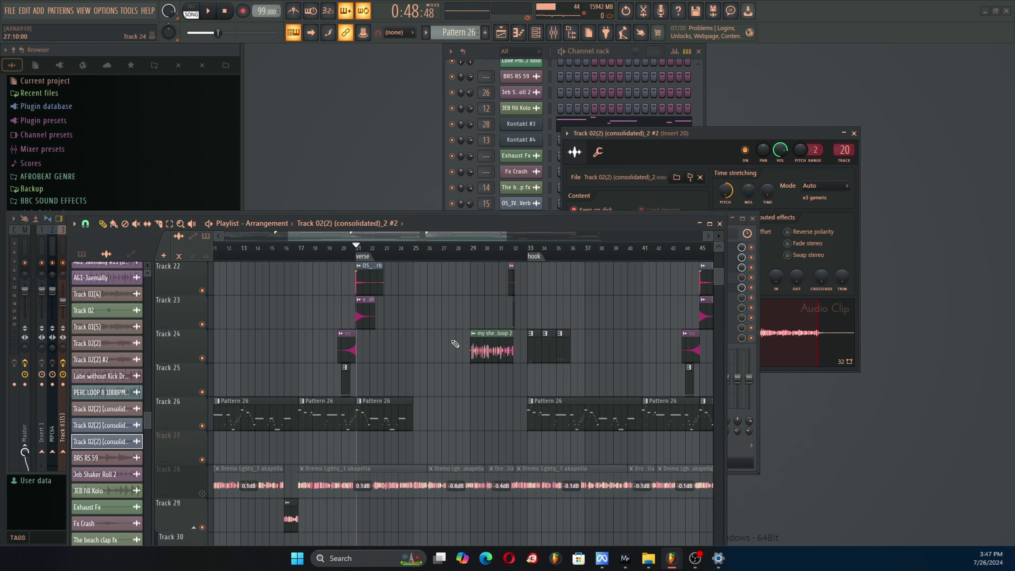
{"action": "double_click", "coordinate": [487, 347]}
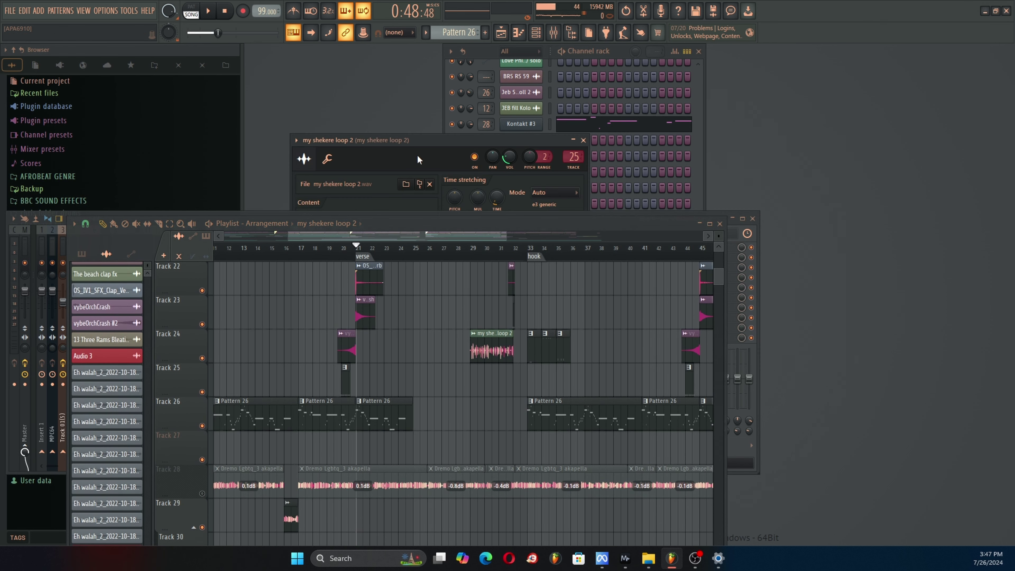
{"action": "left_click_drag", "start_coordinate": [443, 144], "coordinate": [889, 136]}
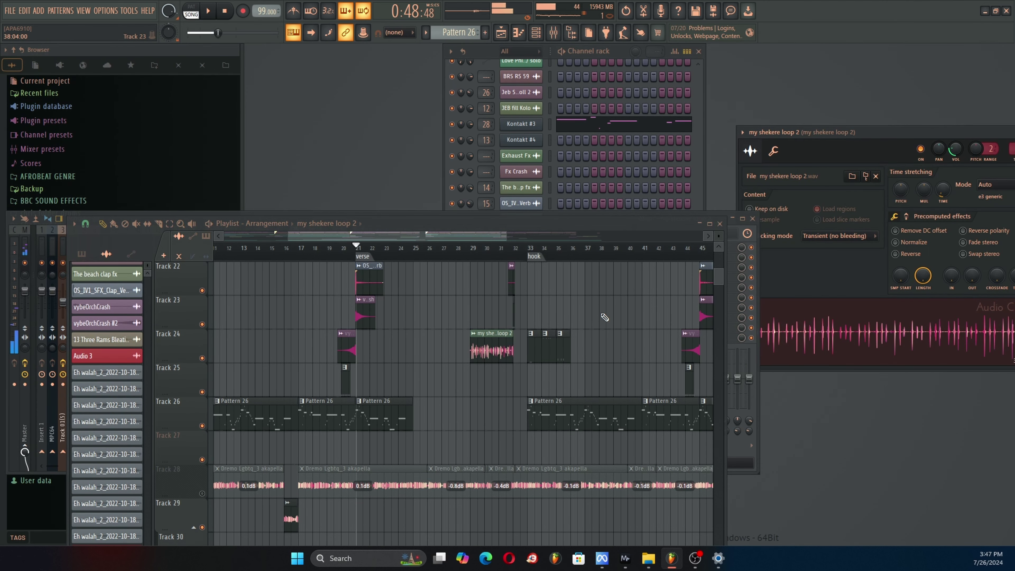
Open Pattern 19 from Track 20 in the piano roll, start playing it in pattern mode, and close the piano roll.
{"action": "scroll", "coordinate": [499, 269], "scroll_direction": "up", "scroll_amount": 5}
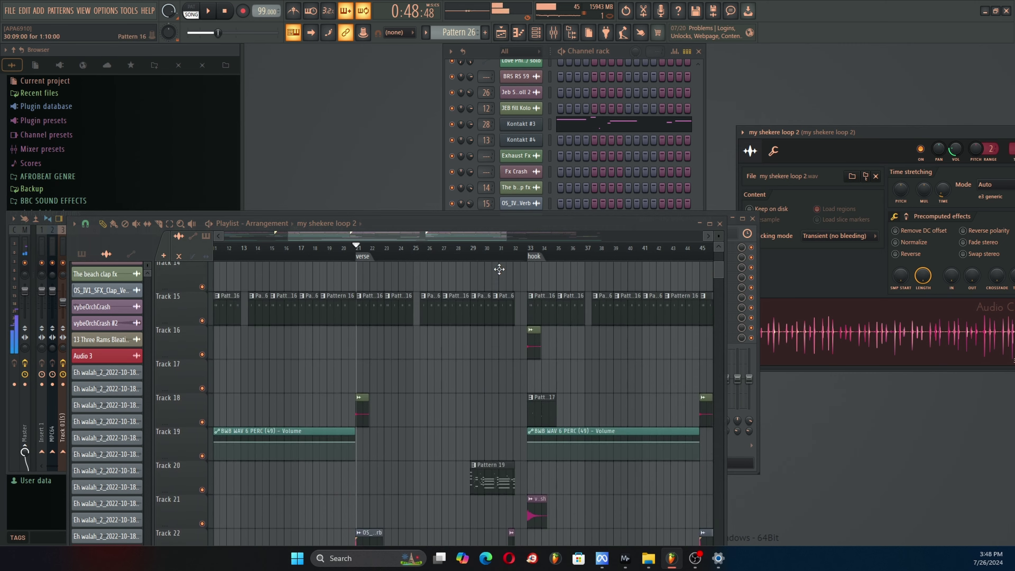
{"action": "scroll", "coordinate": [499, 269], "scroll_direction": "up", "scroll_amount": 2}
{"action": "scroll", "coordinate": [440, 269], "scroll_direction": "up", "scroll_amount": 3}
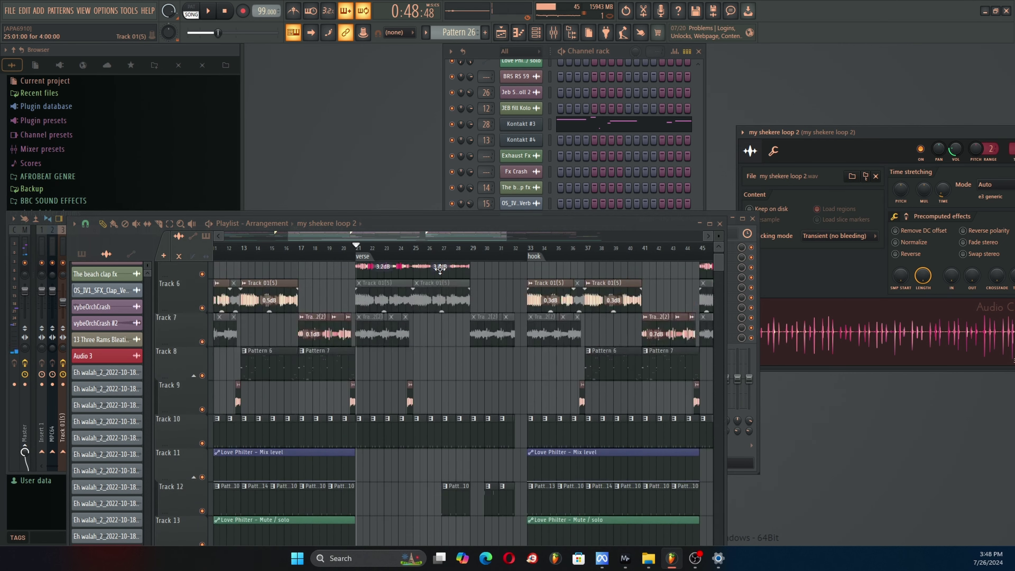
{"action": "scroll", "coordinate": [440, 269], "scroll_direction": "up", "scroll_amount": 3}
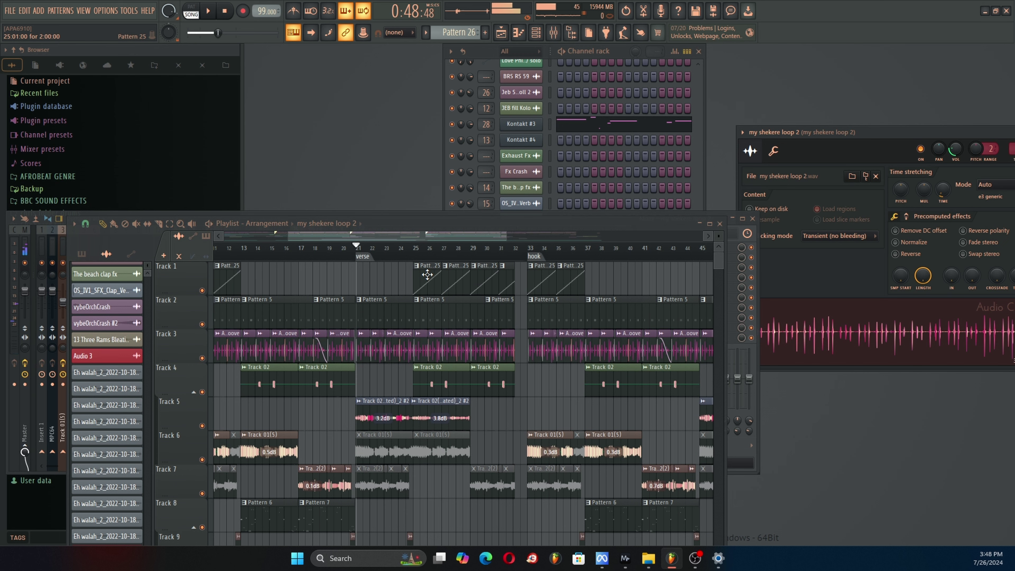
{"action": "scroll", "coordinate": [434, 324], "scroll_direction": "down", "scroll_amount": 11}
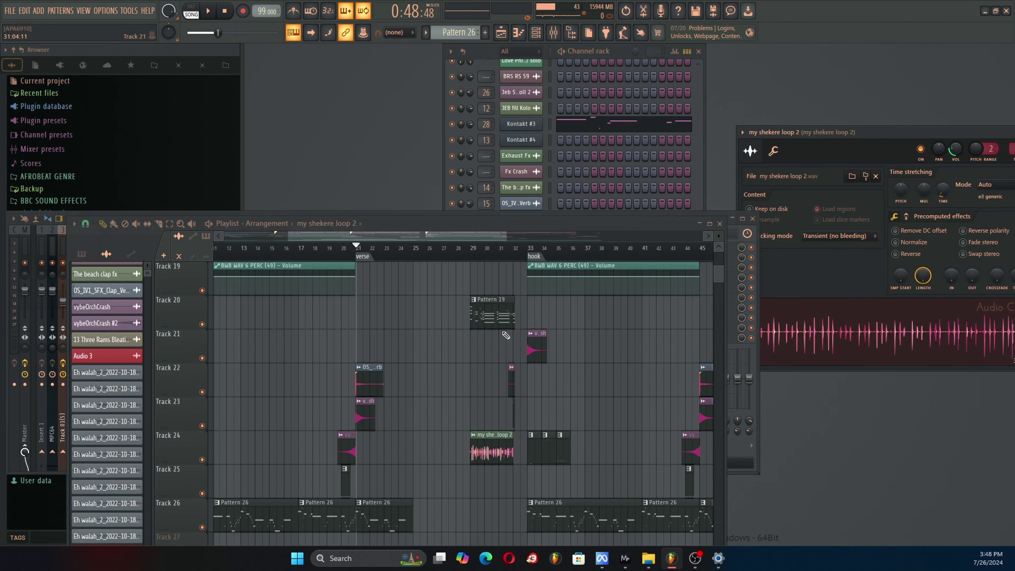
{"action": "double_click", "coordinate": [495, 313]}
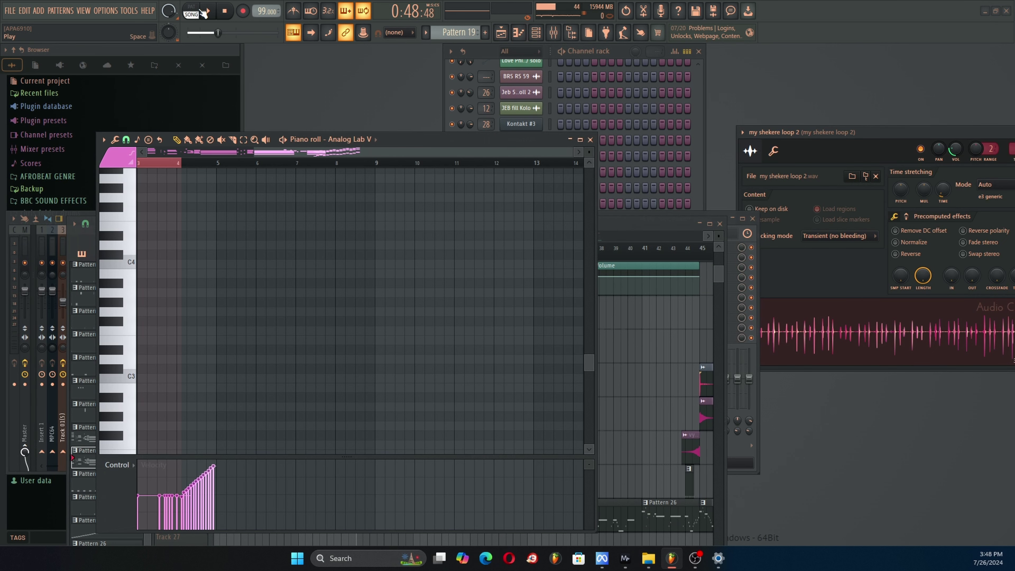
{"action": "left_click", "coordinate": [191, 7]}
{"action": "left_click", "coordinate": [209, 10]}
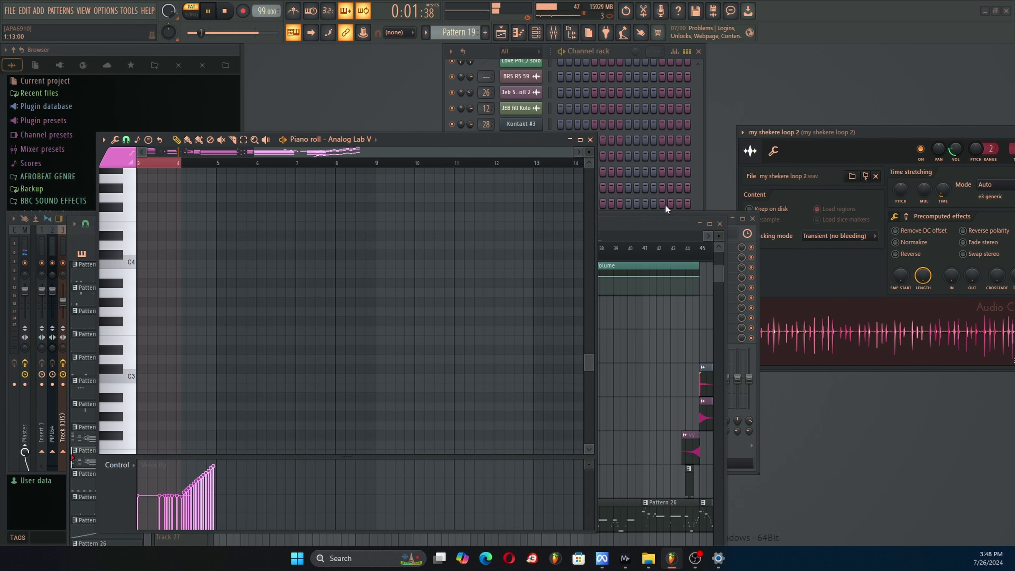
{"action": "left_click", "coordinate": [590, 139]}
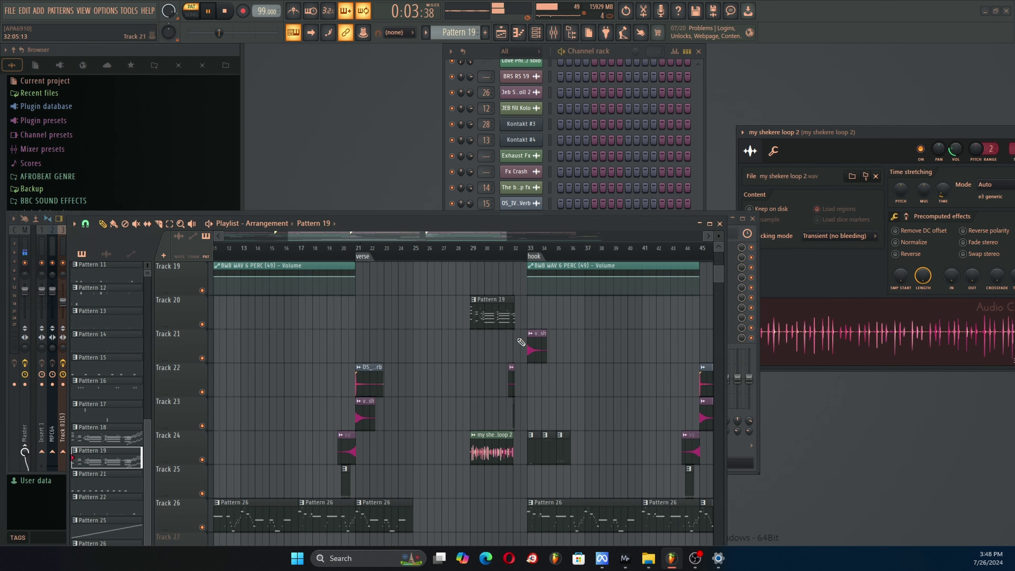
Open the settings of the Track 02 clip at bar 29 on Track 4 and check the verse tracks below it.
{"action": "scroll", "coordinate": [483, 378], "scroll_direction": "up", "scroll_amount": 10}
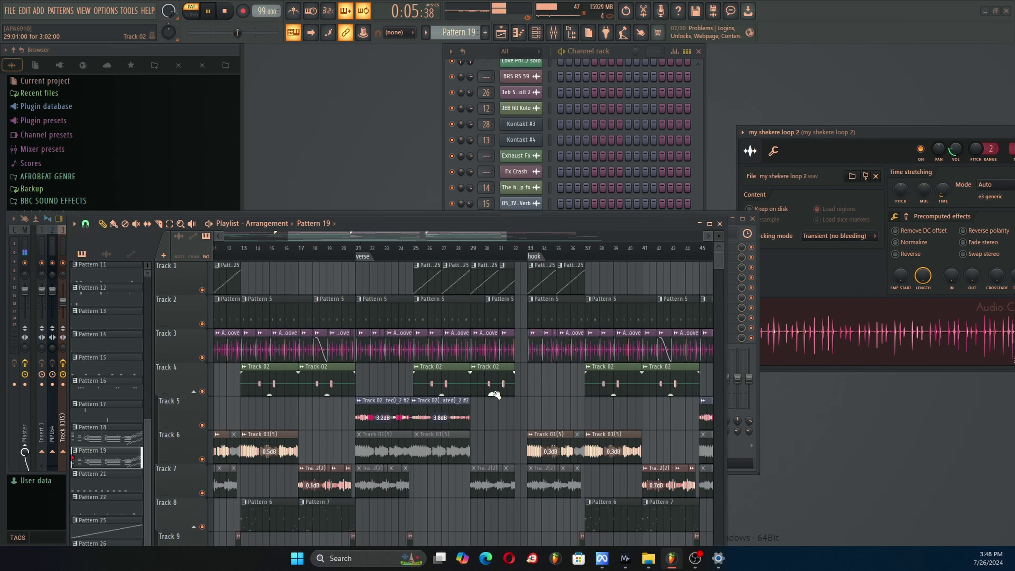
{"action": "double_click", "coordinate": [497, 376]}
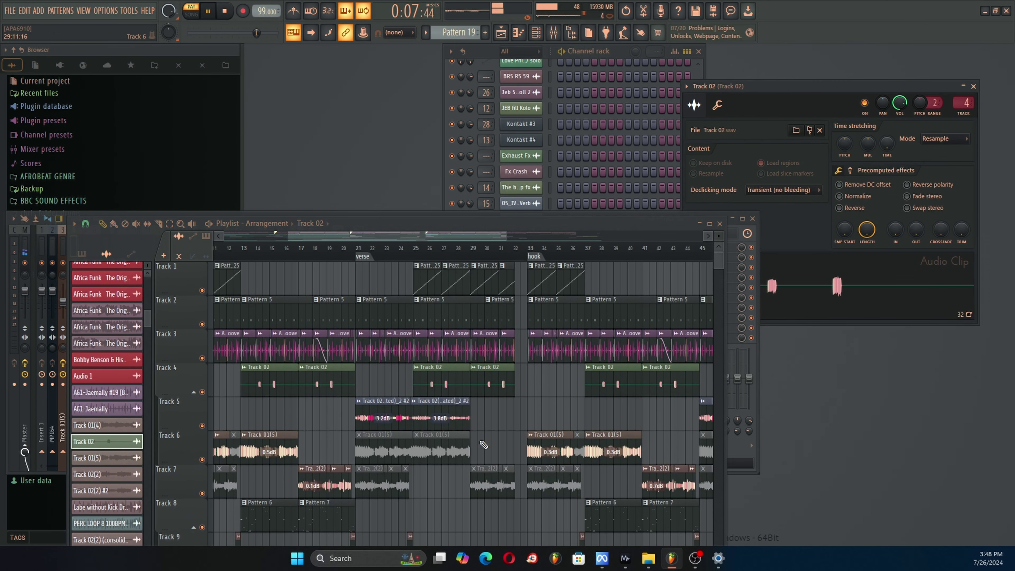
{"action": "scroll", "coordinate": [485, 423], "scroll_direction": "down", "scroll_amount": 2}
{"action": "scroll", "coordinate": [485, 423], "scroll_direction": "down", "scroll_amount": 3}
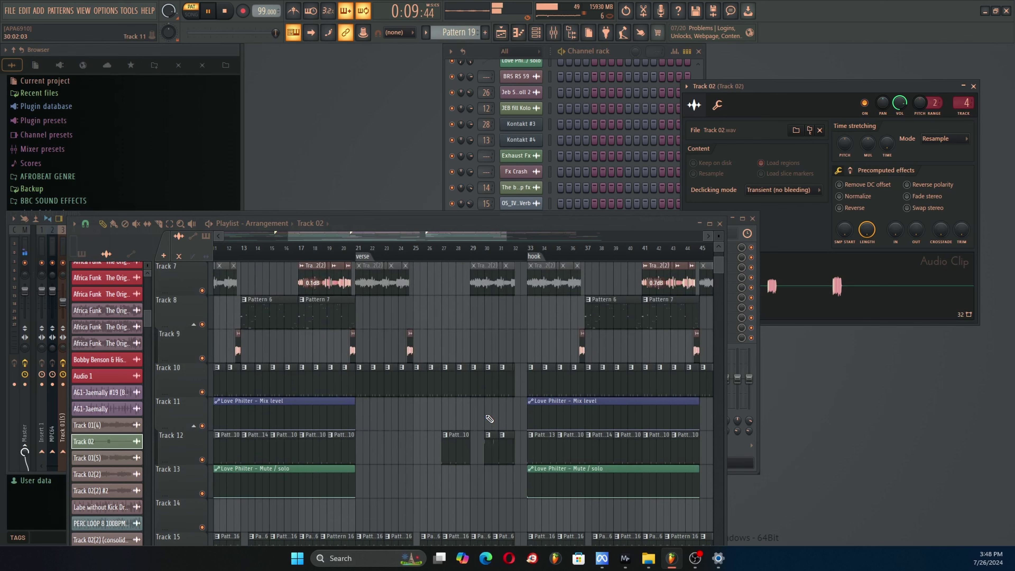
Examine the whole arrangement from Track 1 to Track 33 and the end of the verse, and stop the pattern playback.
{"action": "scroll", "coordinate": [447, 259], "scroll_direction": "down", "scroll_amount": 3, "text": "ctrl"}
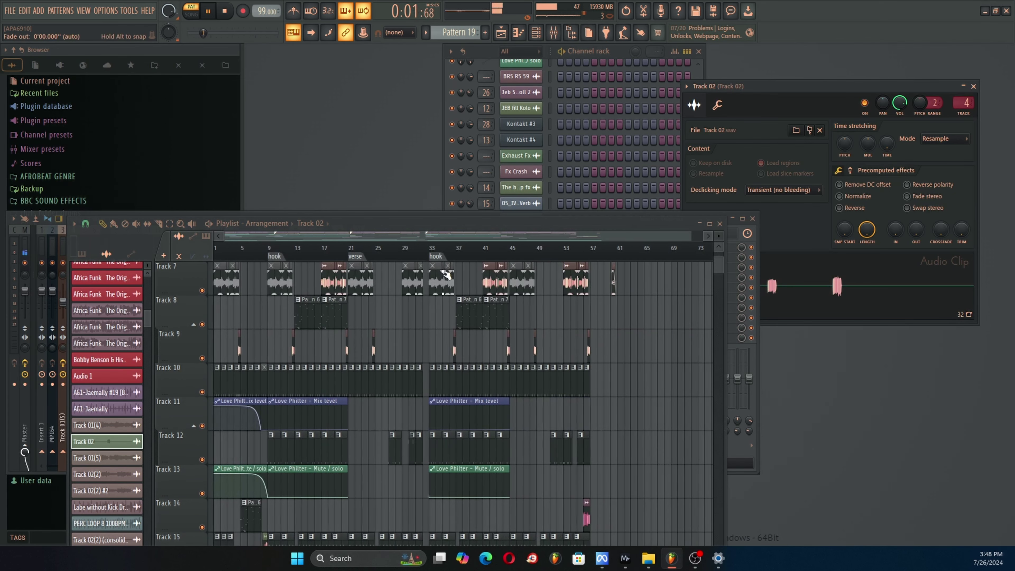
{"action": "scroll", "coordinate": [456, 367], "scroll_direction": "up", "scroll_amount": 5}
{"action": "scroll", "coordinate": [456, 367], "scroll_direction": "up", "scroll_amount": 1}
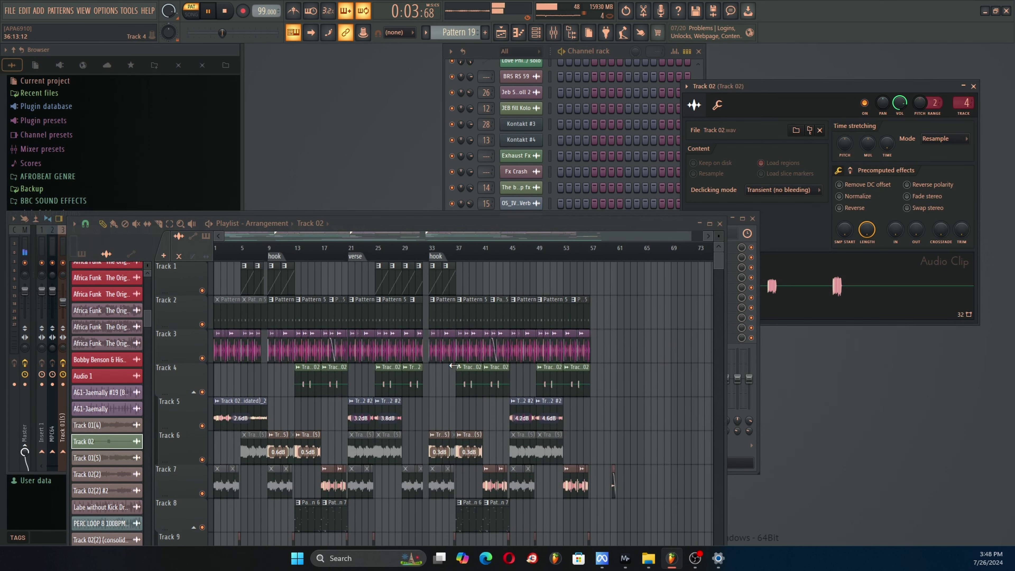
{"action": "scroll", "coordinate": [459, 367], "scroll_direction": "down", "scroll_amount": 12}
{"action": "scroll", "coordinate": [458, 383], "scroll_direction": "down", "scroll_amount": 13}
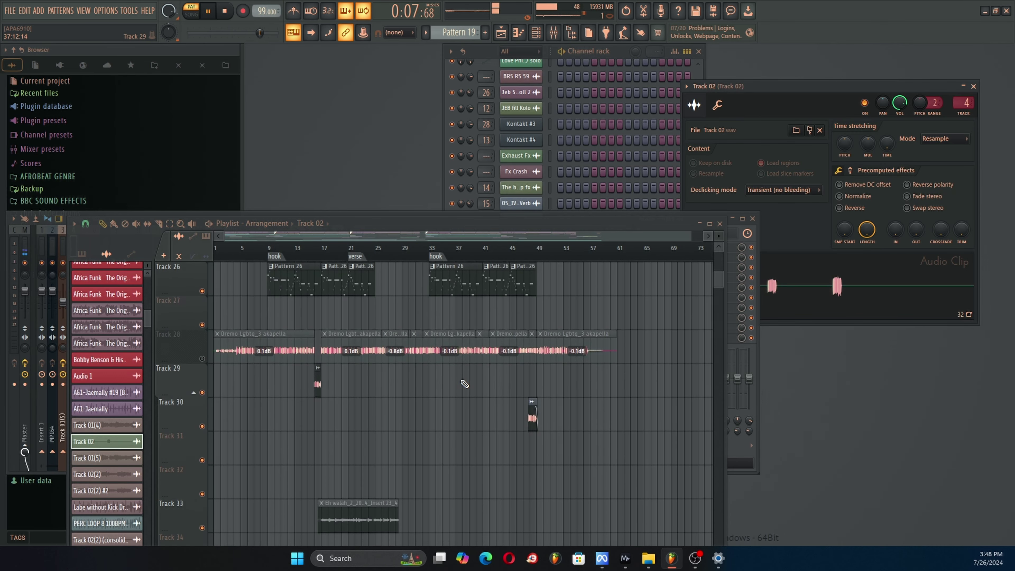
{"action": "scroll", "coordinate": [420, 258], "scroll_direction": "up", "scroll_amount": 5}
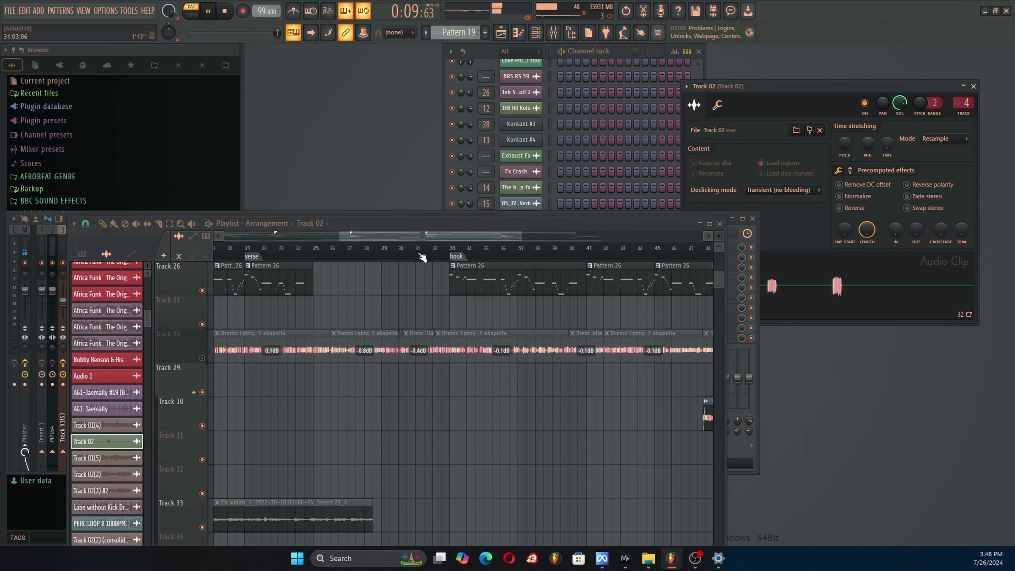
{"action": "scroll", "coordinate": [429, 347], "scroll_direction": "up", "scroll_amount": 7}
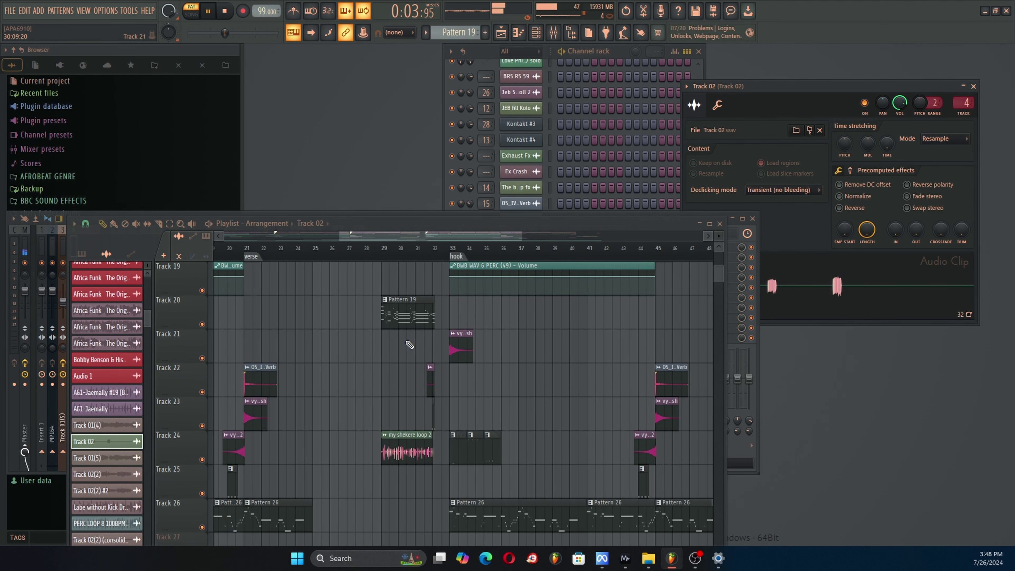
{"action": "key", "text": "space"}
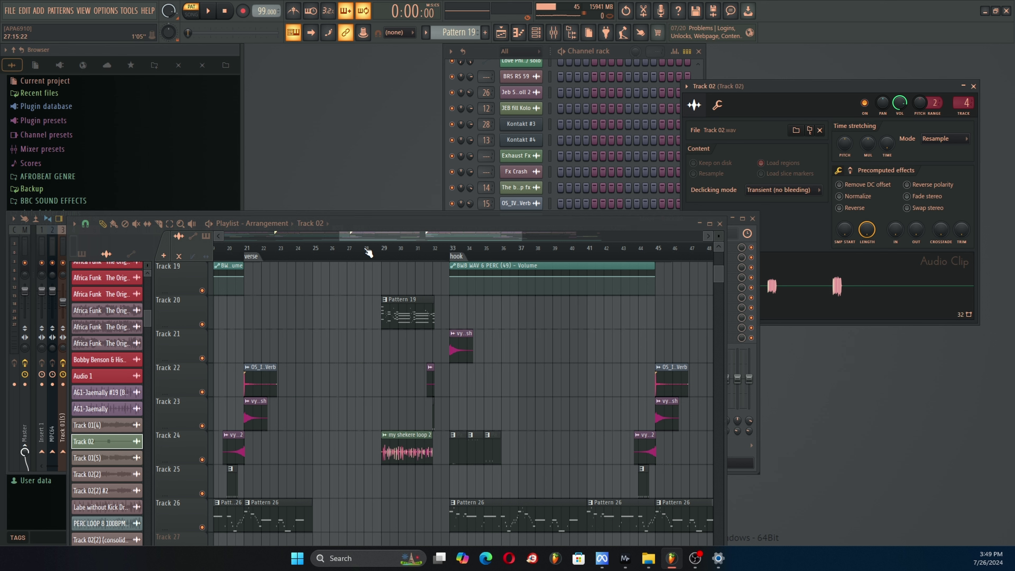
Enable the acapella on Track 28 and play the verse in song mode from bar 21 through to the second hook.
{"action": "left_click_drag", "start_coordinate": [368, 255], "coordinate": [244, 254]}
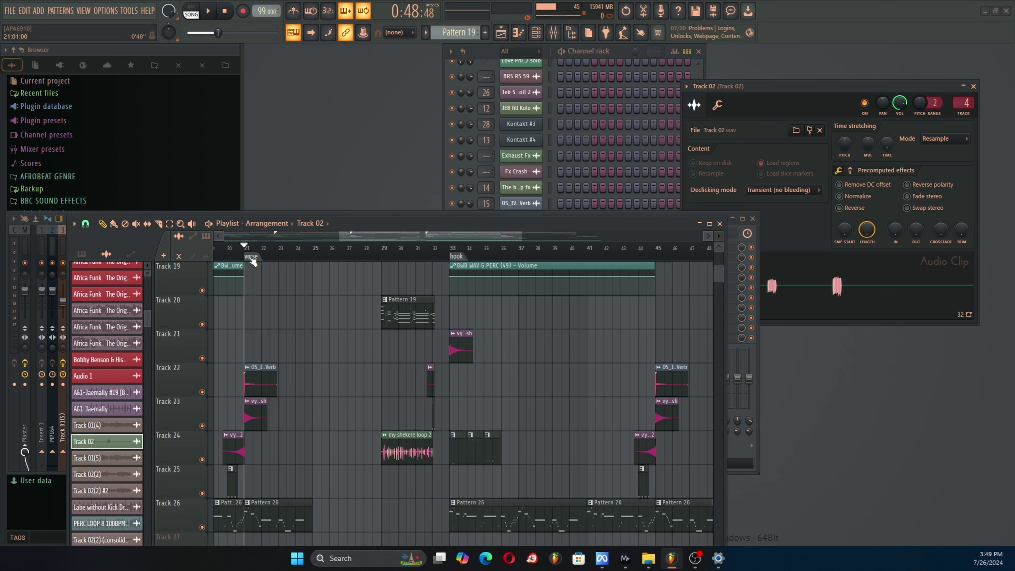
{"action": "scroll", "coordinate": [429, 379], "scroll_direction": "down", "scroll_amount": 3}
{"action": "scroll", "coordinate": [430, 379], "scroll_direction": "down", "scroll_amount": 2}
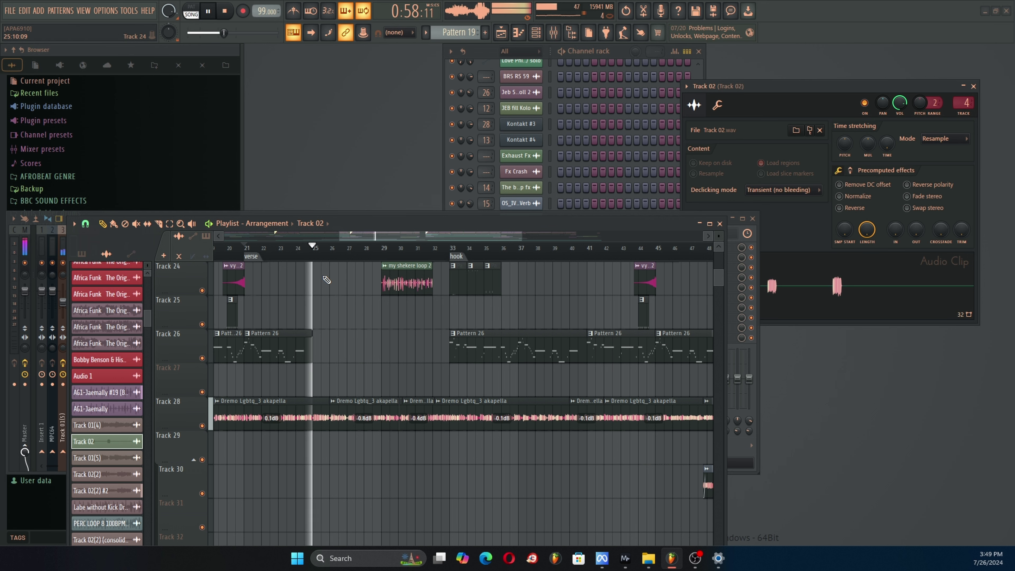
{"action": "scroll", "coordinate": [322, 284], "scroll_direction": "up", "scroll_amount": 4}
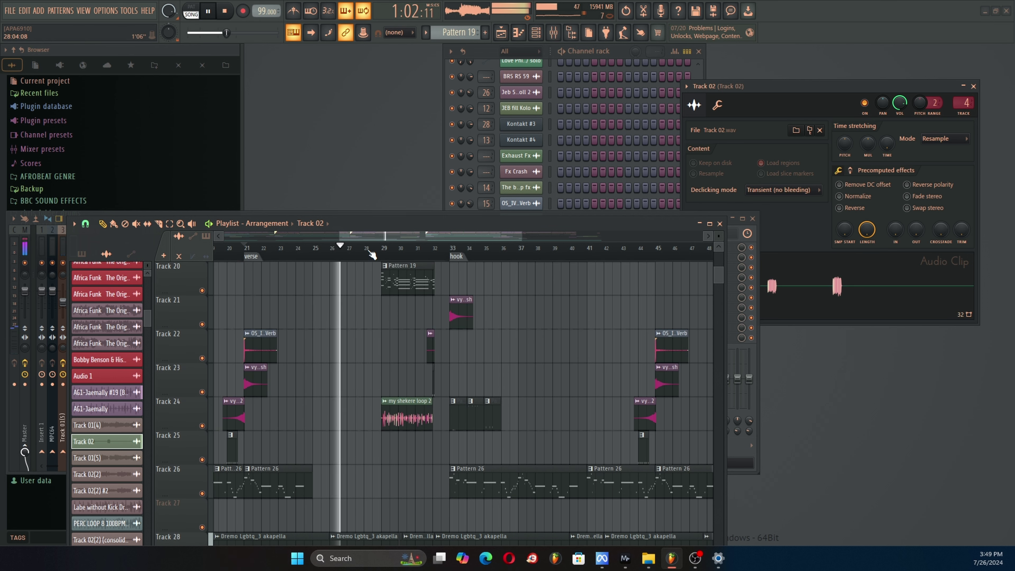
{"action": "scroll", "coordinate": [372, 255], "scroll_direction": "down", "scroll_amount": 3}
{"action": "scroll", "coordinate": [375, 307], "scroll_direction": "up", "scroll_amount": 10}
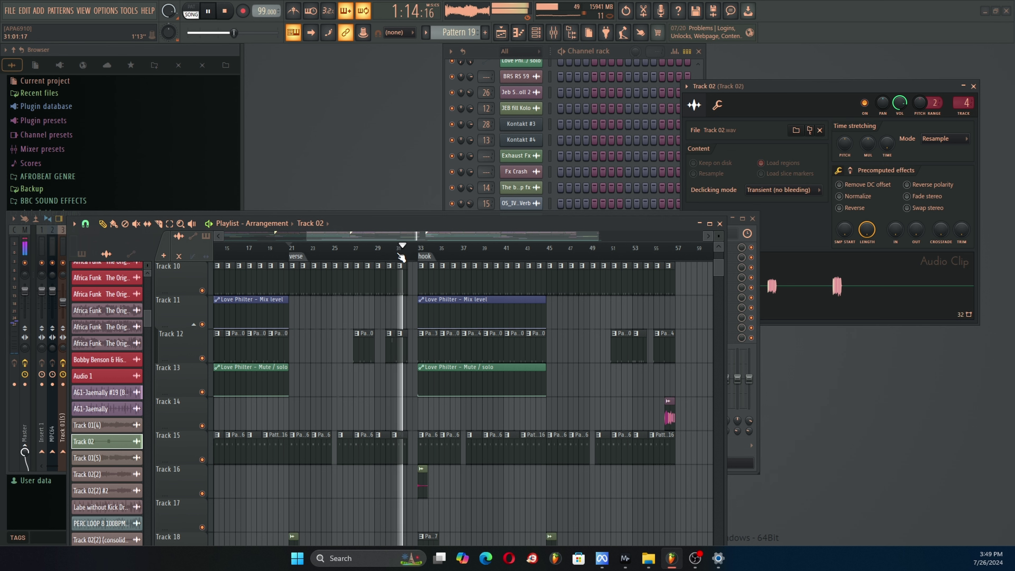
{"action": "scroll", "coordinate": [402, 258], "scroll_direction": "down", "scroll_amount": 3}
{"action": "scroll", "coordinate": [420, 265], "scroll_direction": "up", "scroll_amount": 8}
{"action": "scroll", "coordinate": [421, 265], "scroll_direction": "up", "scroll_amount": 5}
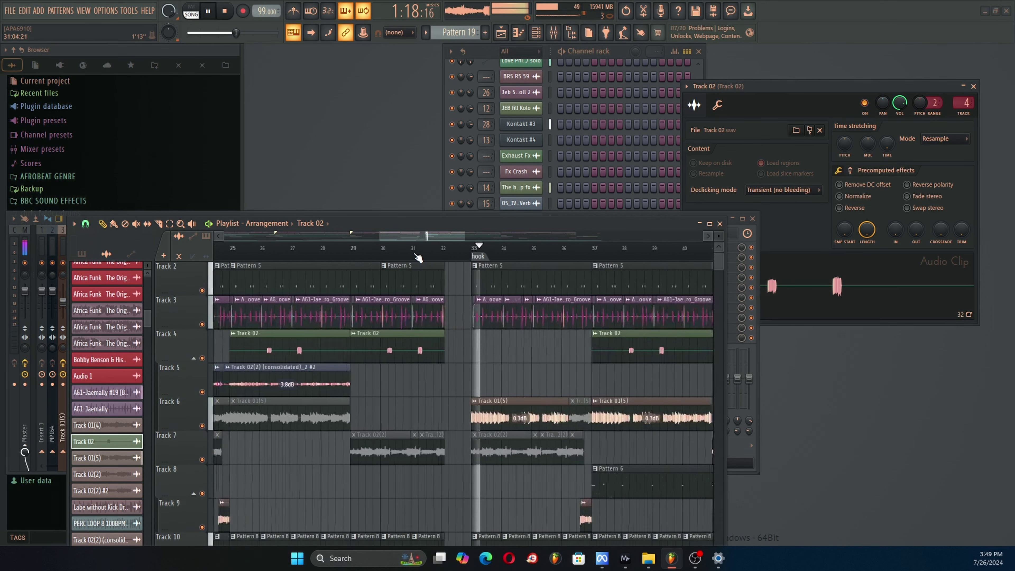
Replay the transition from the middle of bar 31 into the second hook and examine the hook's clips from Track 1 to Track 33.
{"action": "key", "text": "space"}
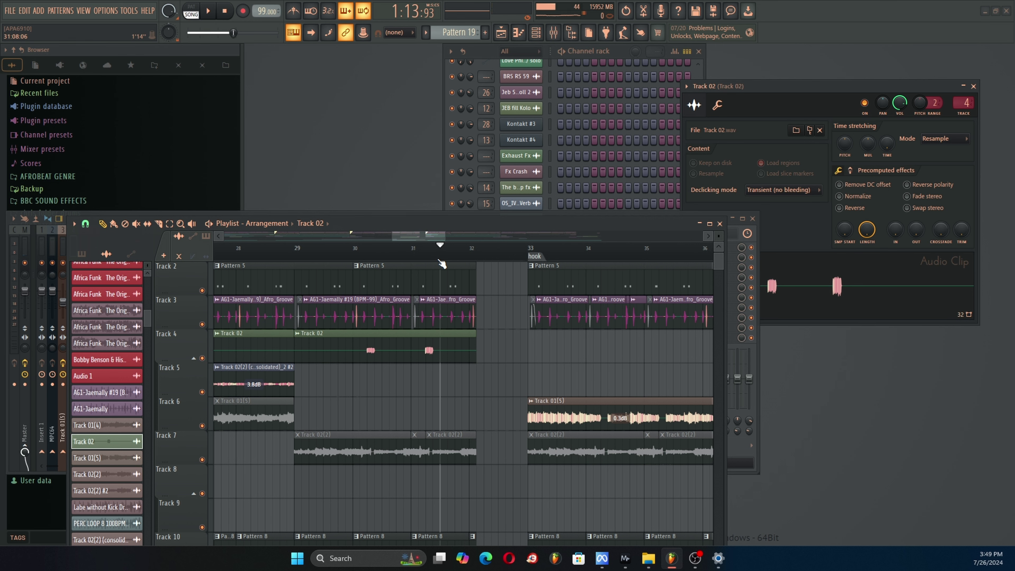
{"action": "key", "text": "space"}
{"action": "scroll", "coordinate": [440, 258], "scroll_direction": "down", "scroll_amount": 4}
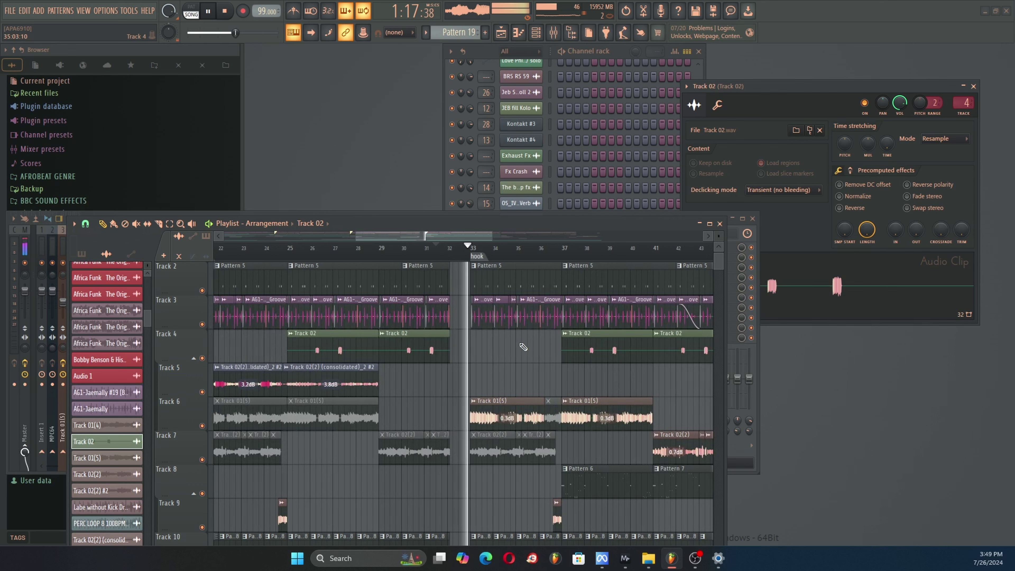
{"action": "scroll", "coordinate": [459, 320], "scroll_direction": "down", "scroll_amount": 4}
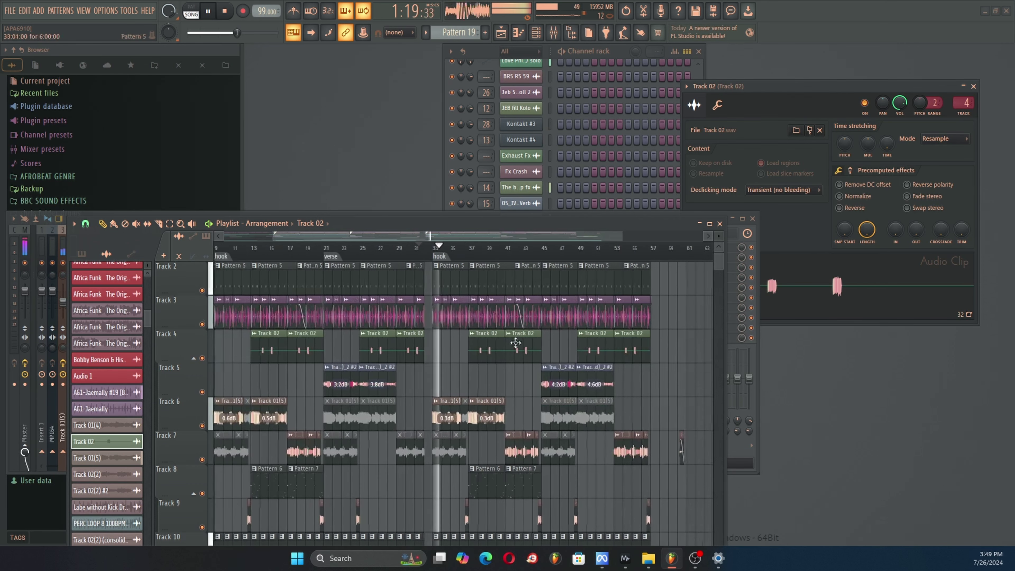
{"action": "scroll", "coordinate": [523, 370], "scroll_direction": "down", "scroll_amount": 5}
{"action": "scroll", "coordinate": [522, 370], "scroll_direction": "down", "scroll_amount": 10}
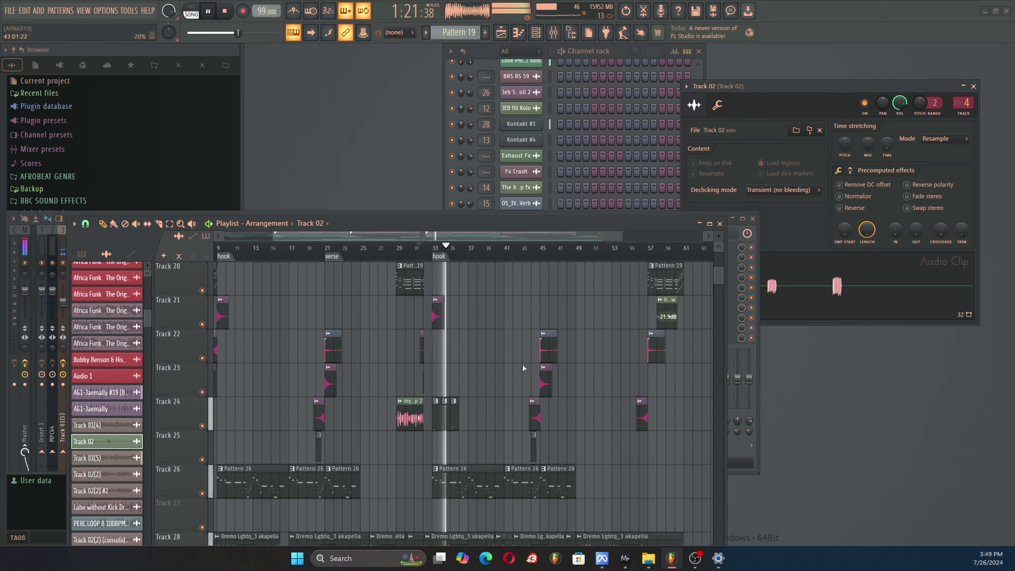
{"action": "scroll", "coordinate": [524, 368], "scroll_direction": "down", "scroll_amount": 4}
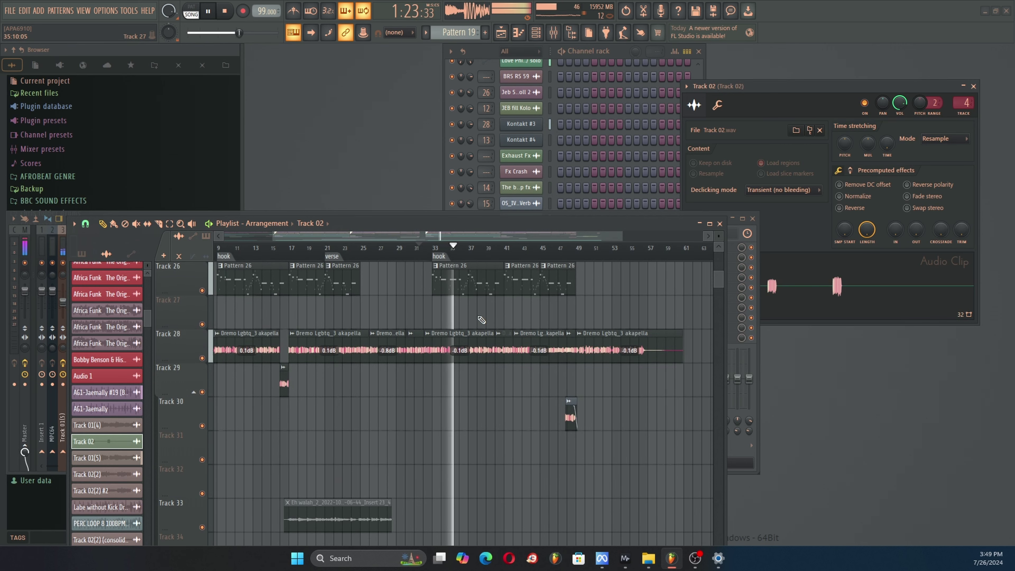
{"action": "scroll", "coordinate": [486, 248], "scroll_direction": "up", "scroll_amount": 4}
{"action": "scroll", "coordinate": [478, 274], "scroll_direction": "up", "scroll_amount": 18}
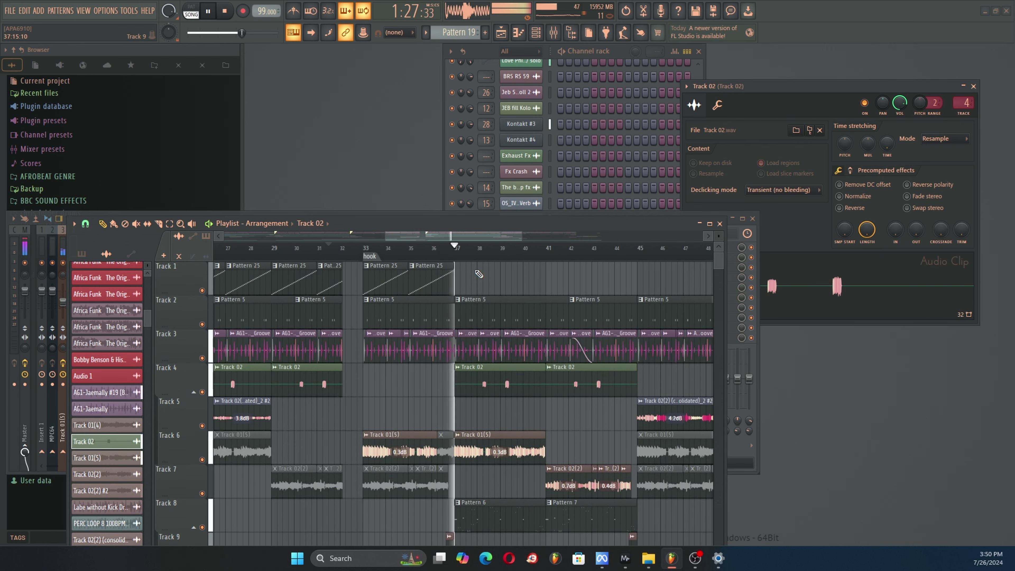
Examine the second hook's clips from Track 1 down to Track 37 during playback, and stop the song.
{"action": "scroll", "coordinate": [471, 259], "scroll_direction": "down", "scroll_amount": 4}
{"action": "scroll", "coordinate": [492, 370], "scroll_direction": "down", "scroll_amount": 12}
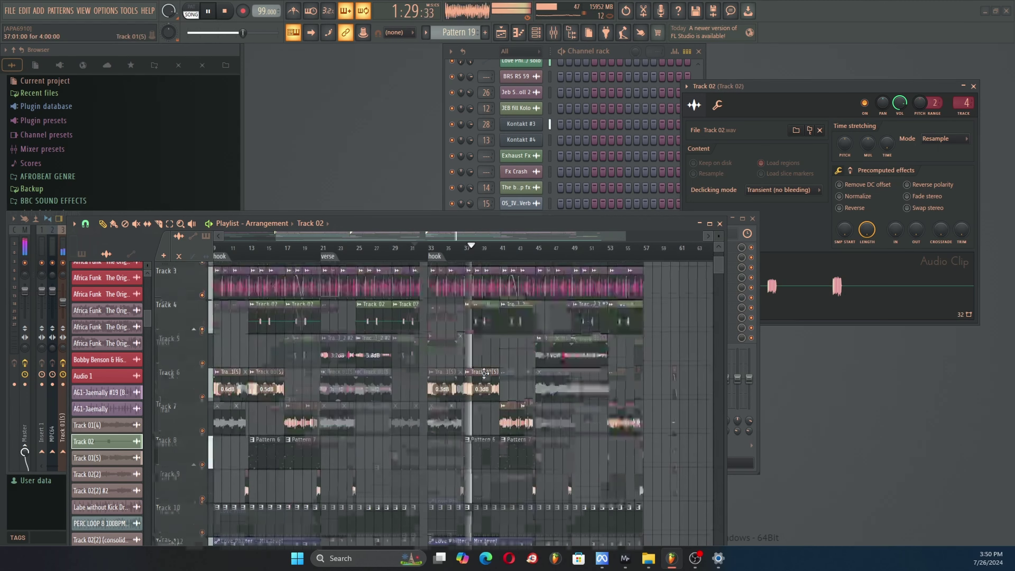
{"action": "scroll", "coordinate": [491, 370], "scroll_direction": "down", "scroll_amount": 3}
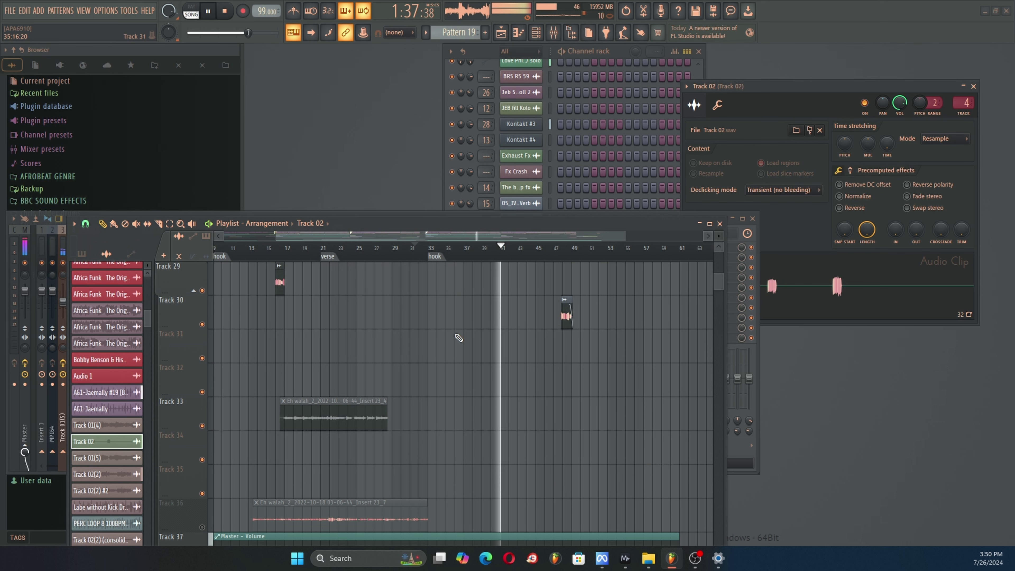
{"action": "scroll", "coordinate": [476, 344], "scroll_direction": "up", "scroll_amount": 8}
{"action": "scroll", "coordinate": [482, 346], "scroll_direction": "up", "scroll_amount": 6}
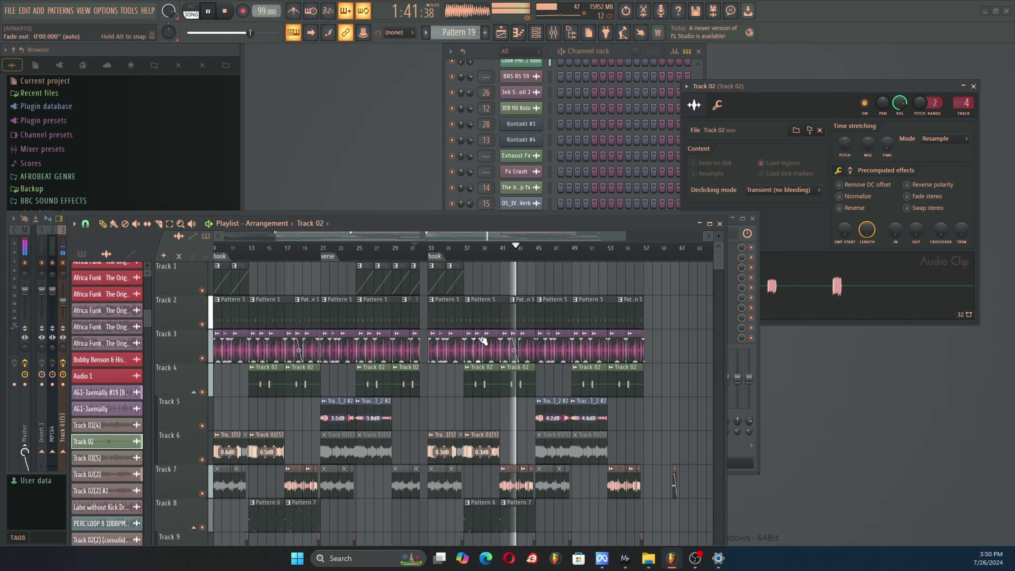
{"action": "scroll", "coordinate": [559, 259], "scroll_direction": "down", "scroll_amount": 2}
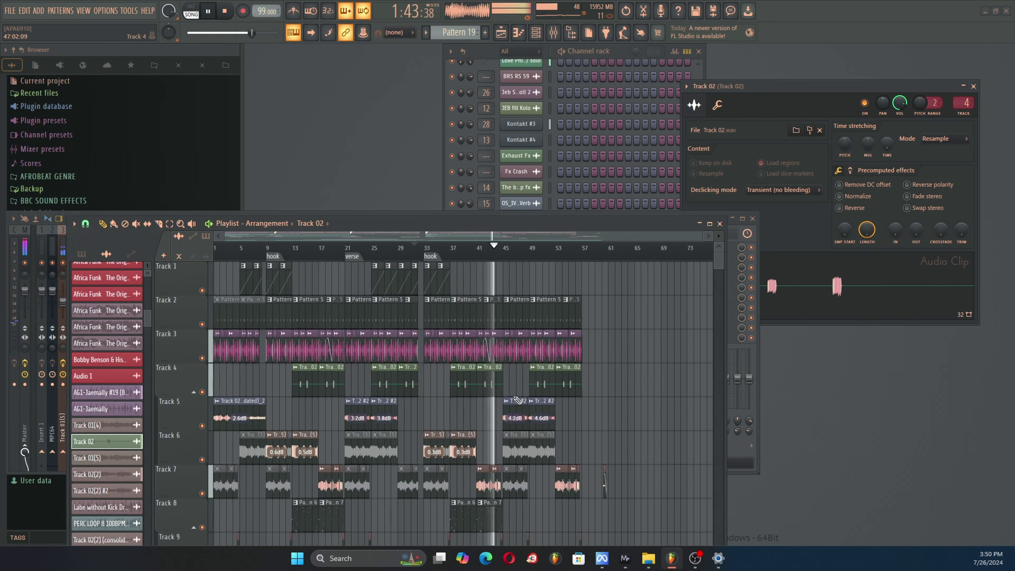
{"action": "scroll", "coordinate": [499, 360], "scroll_direction": "down", "scroll_amount": 10}
{"action": "key", "text": "space"}
Open the settings of the Dremo Lgbtq_3 akapella clip on Track 28 and check the tracks around it down to Track 36.
{"action": "key", "text": "F9"}
{"action": "scroll", "coordinate": [390, 433], "scroll_direction": "down", "scroll_amount": 1}
{"action": "scroll", "coordinate": [383, 423], "scroll_direction": "up", "scroll_amount": 6}
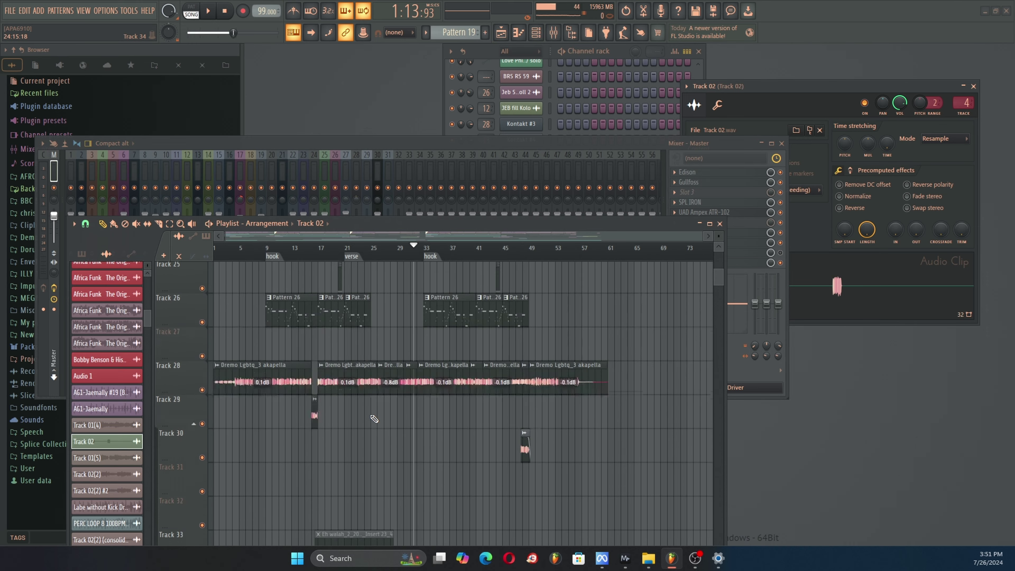
{"action": "left_click", "coordinate": [363, 446]}
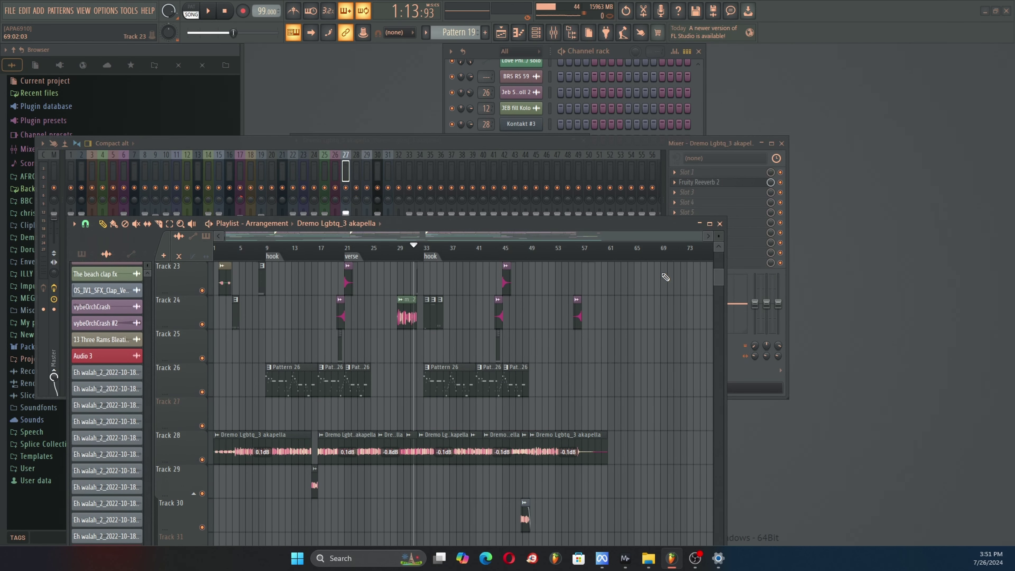
{"action": "left_click_drag", "start_coordinate": [661, 220], "coordinate": [741, 248]}
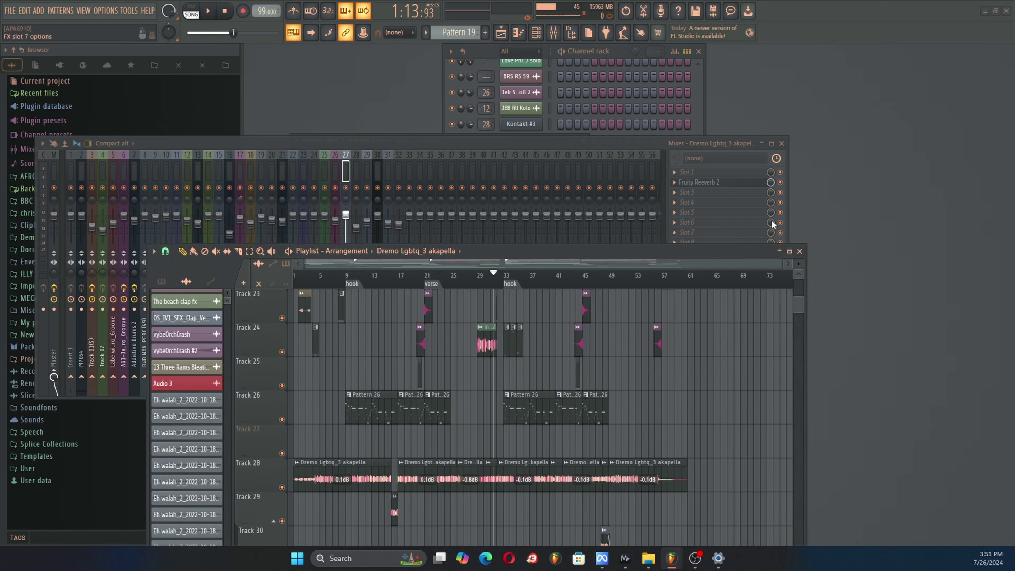
{"action": "left_click", "coordinate": [781, 144]}
{"action": "left_click_drag", "start_coordinate": [472, 140], "coordinate": [854, 76]}
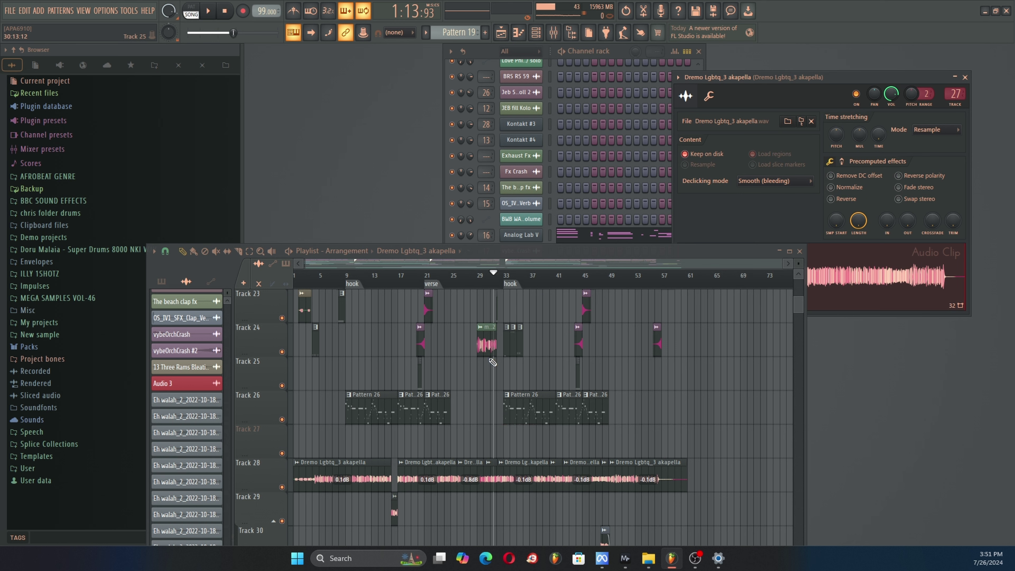
{"action": "scroll", "coordinate": [495, 367], "scroll_direction": "down", "scroll_amount": 6}
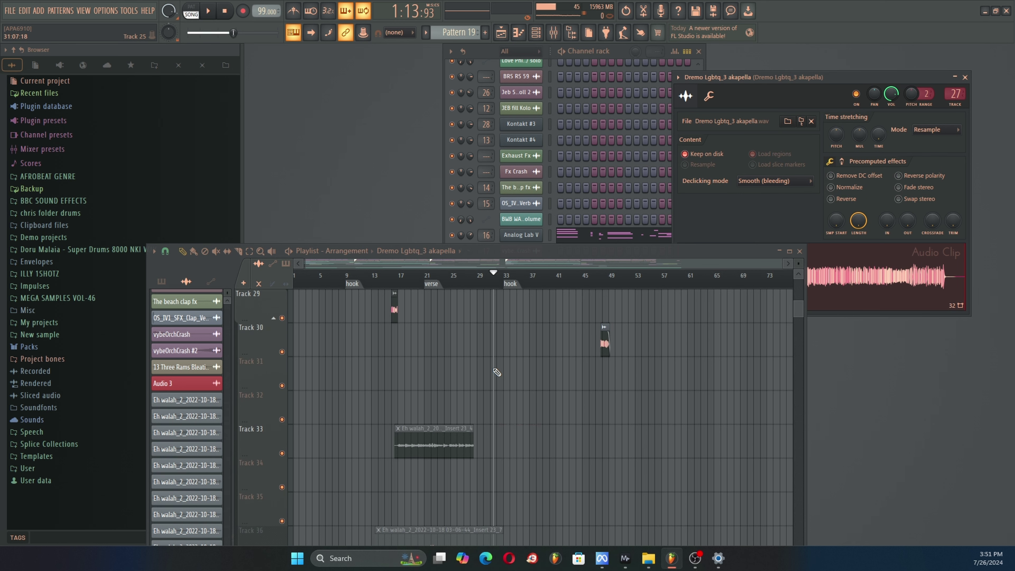
{"action": "scroll", "coordinate": [496, 373], "scroll_direction": "up", "scroll_amount": 5}
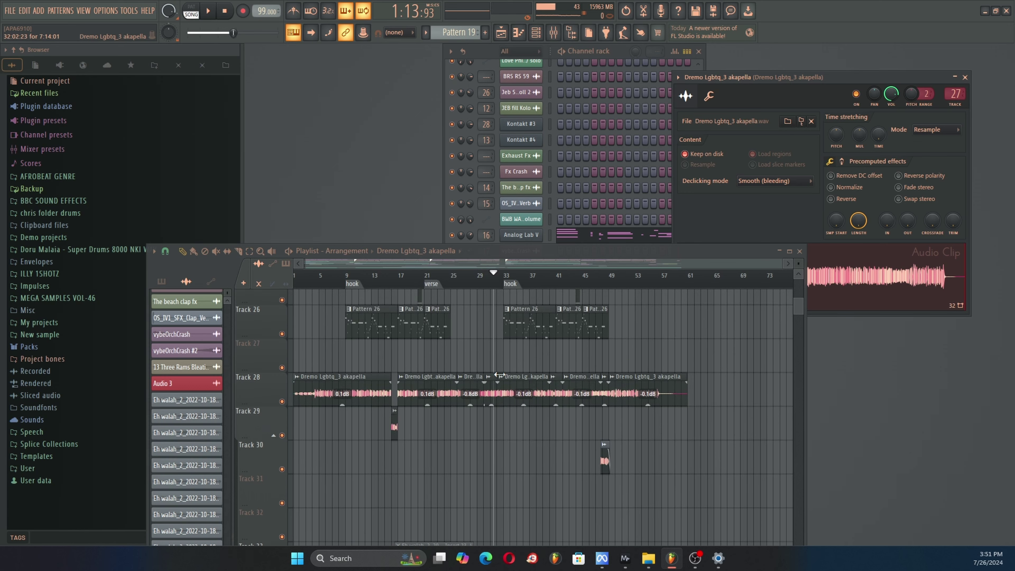
{"action": "scroll", "coordinate": [496, 400], "scroll_direction": "up", "scroll_amount": 2}
{"action": "scroll", "coordinate": [520, 420], "scroll_direction": "down", "scroll_amount": 2}
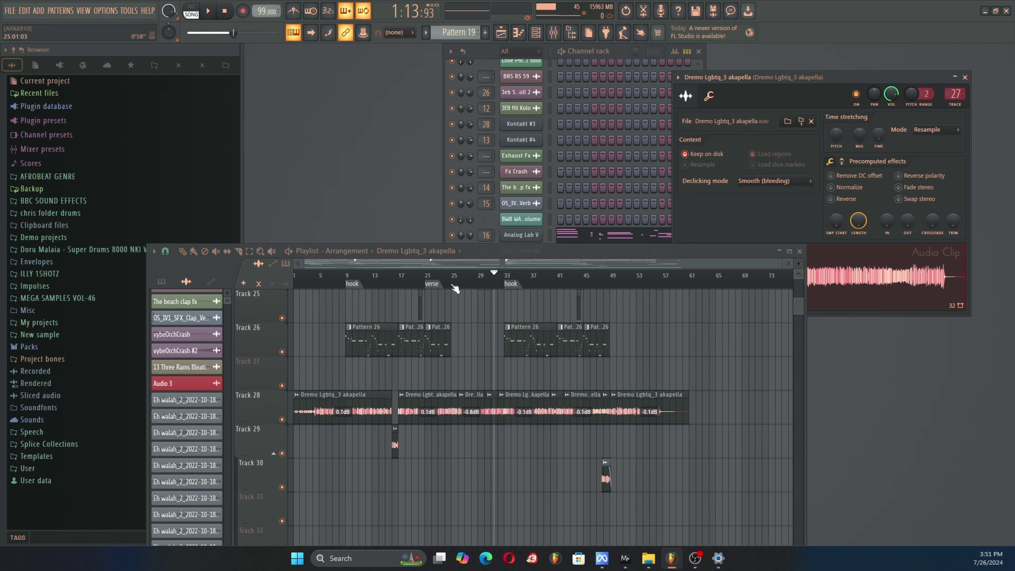
{"action": "scroll", "coordinate": [539, 440], "scroll_direction": "down", "scroll_amount": 2}
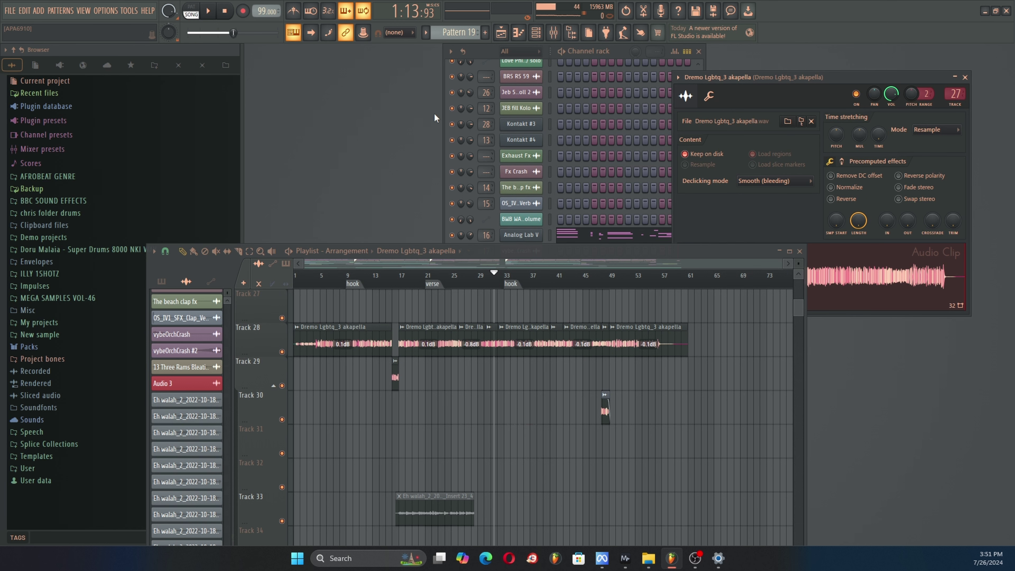
Inspect the Gullfoss and SPL IRON effects on the Master mixer channel, leaving only Gullfoss open.
{"action": "left_click", "coordinate": [565, 35]}
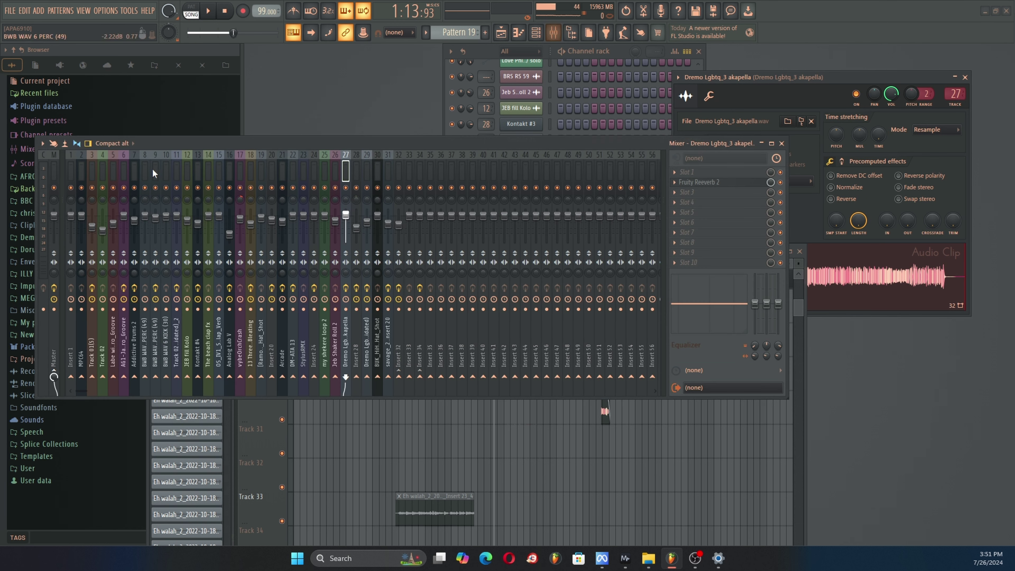
{"action": "left_click", "coordinate": [54, 168]}
{"action": "left_click", "coordinate": [695, 182]}
{"action": "left_click_drag", "start_coordinate": [319, 143], "coordinate": [303, 205]}
{"action": "left_click", "coordinate": [718, 270]}
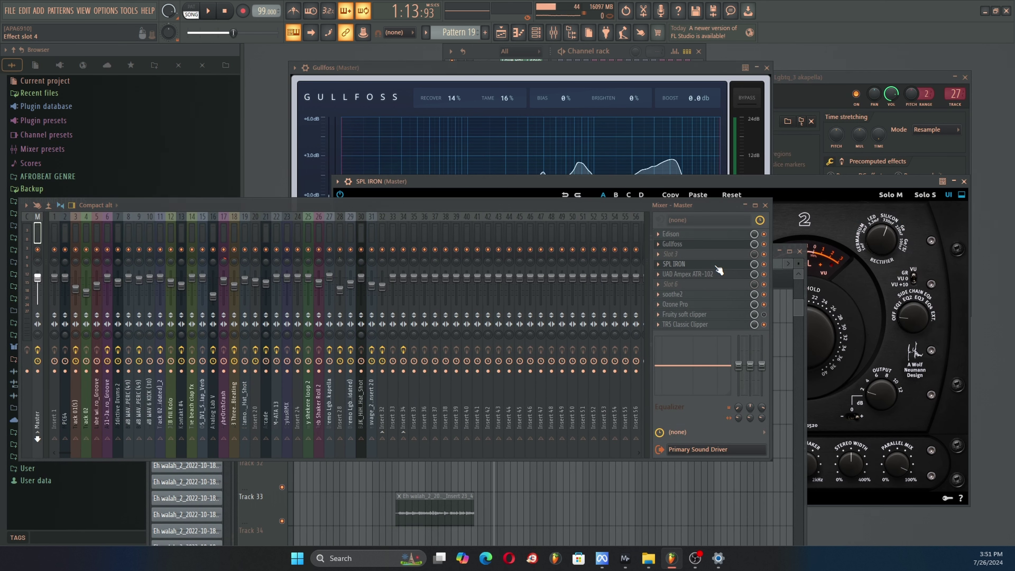
{"action": "left_click", "coordinate": [964, 184]}
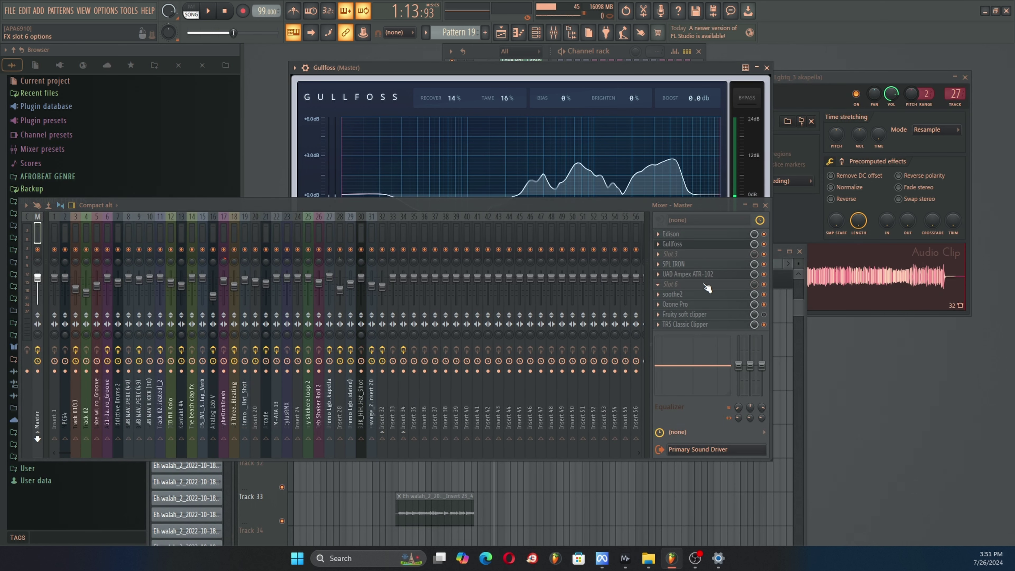
Open the UAD Ampex ATR-102 effect on the Master channel and arrange its window clear of the mixer to show its settings.
{"action": "left_click_drag", "start_coordinate": [582, 208], "coordinate": [603, 181]}
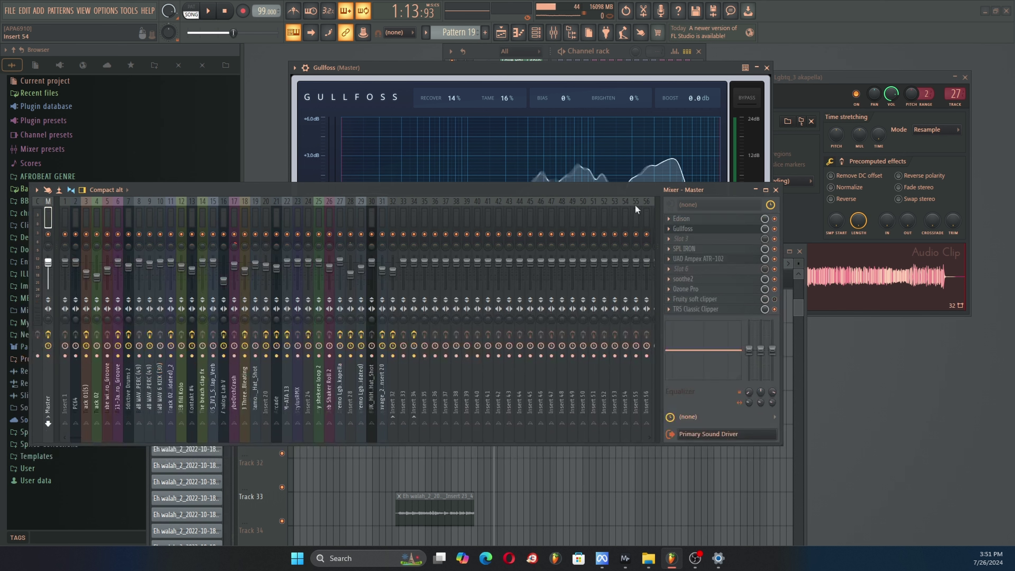
{"action": "left_click", "coordinate": [725, 260]}
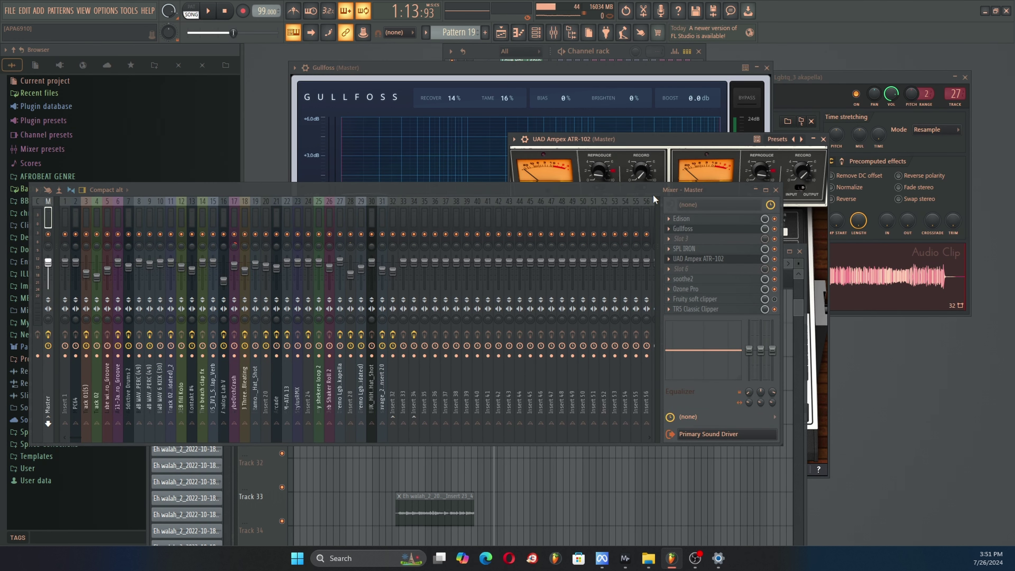
{"action": "left_click_drag", "start_coordinate": [654, 191], "coordinate": [371, 270]}
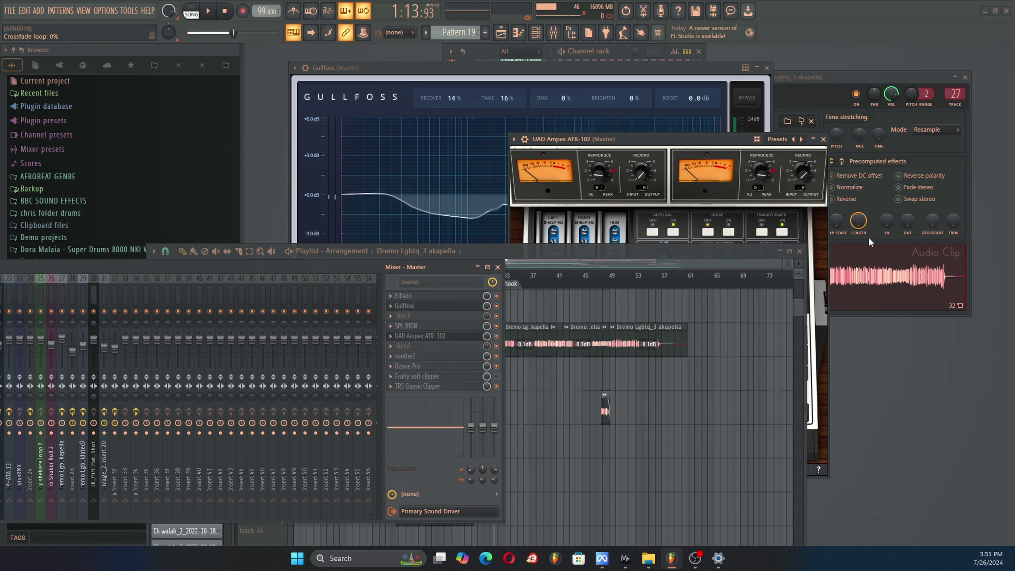
{"action": "left_click", "coordinate": [694, 159]}
{"action": "left_click_drag", "start_coordinate": [694, 139], "coordinate": [835, 136]}
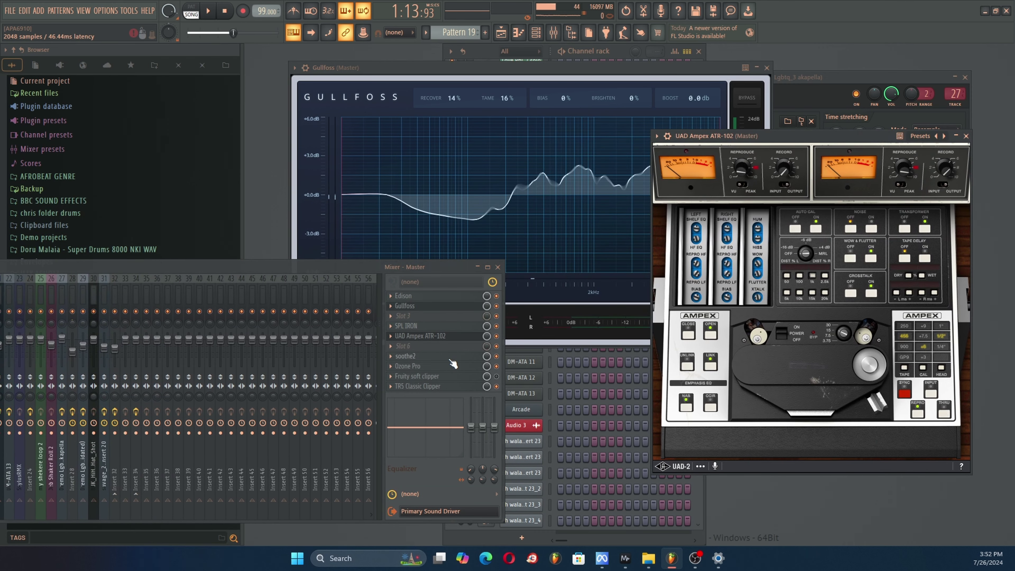
Inspect the soothe2 and Ozone Pro effects on the Master channel and close both.
{"action": "left_click", "coordinate": [452, 358]}
{"action": "left_click", "coordinate": [811, 140]}
{"action": "left_click", "coordinate": [407, 366]}
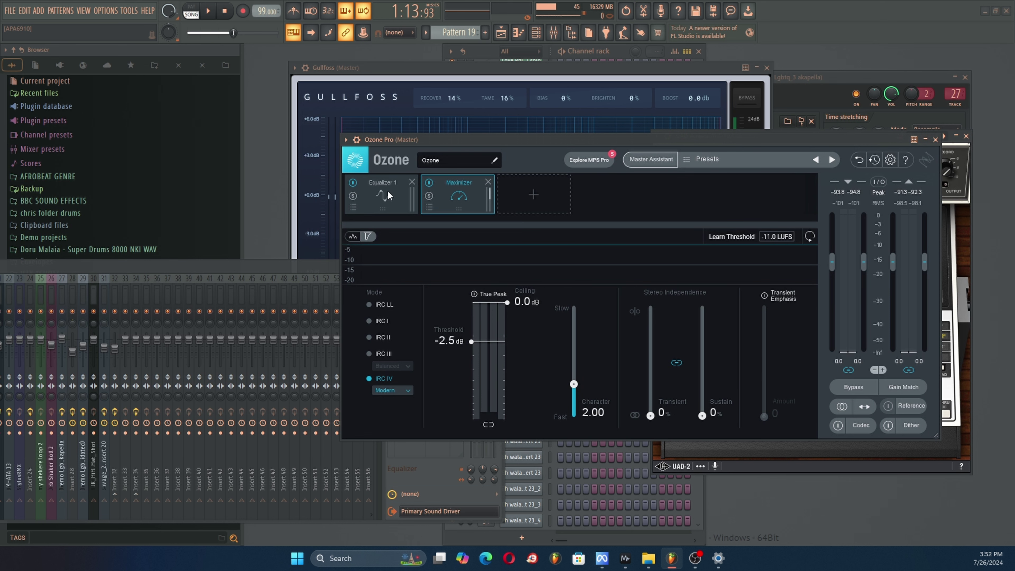
{"action": "left_click", "coordinate": [935, 140]}
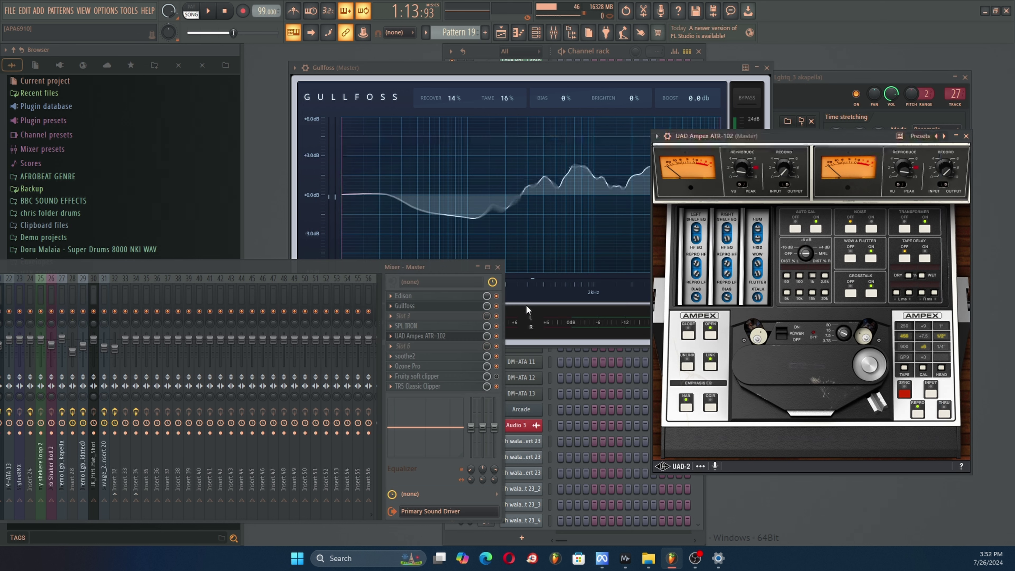
Close the remaining Master effect windows and the mixer, and reopen the playlist to view the whole arrangement.
{"action": "left_click", "coordinate": [966, 136]}
{"action": "left_click", "coordinate": [767, 68]}
{"action": "left_click", "coordinate": [498, 267]}
{"action": "key", "text": "F5"}
{"action": "left_click", "coordinate": [294, 483]}
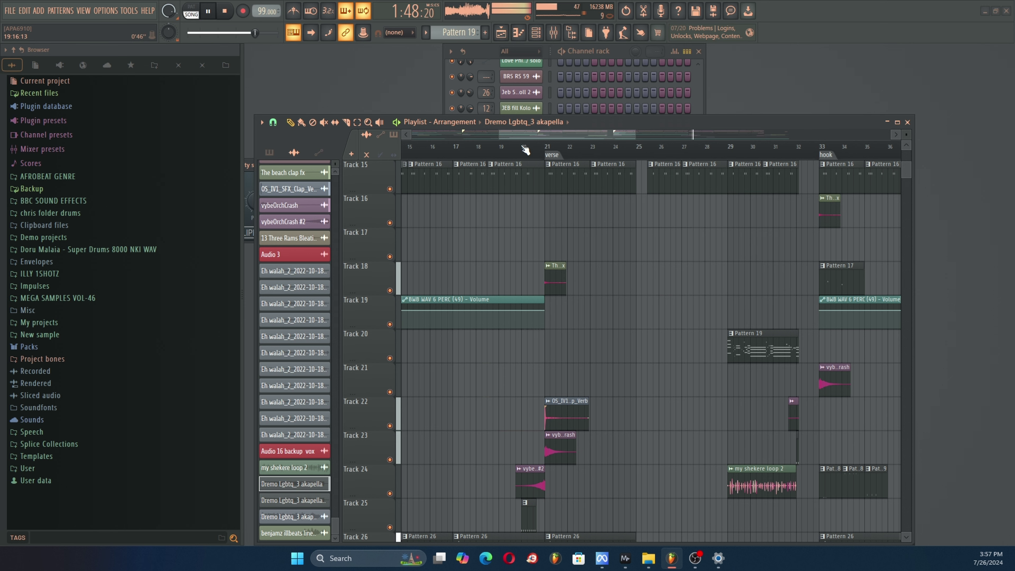
{"action": "scroll", "coordinate": [525, 155], "scroll_direction": "down", "scroll_amount": 4}
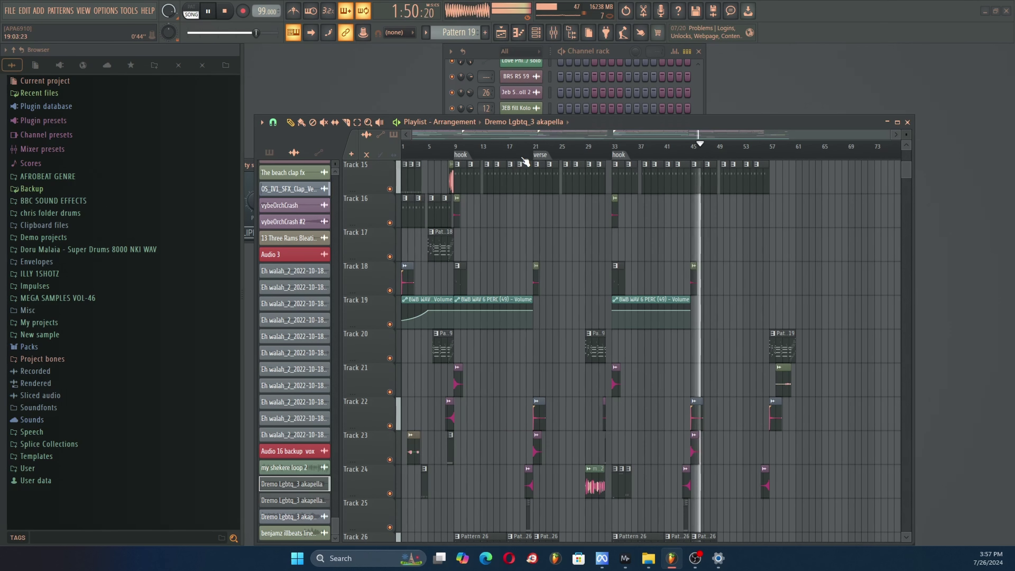